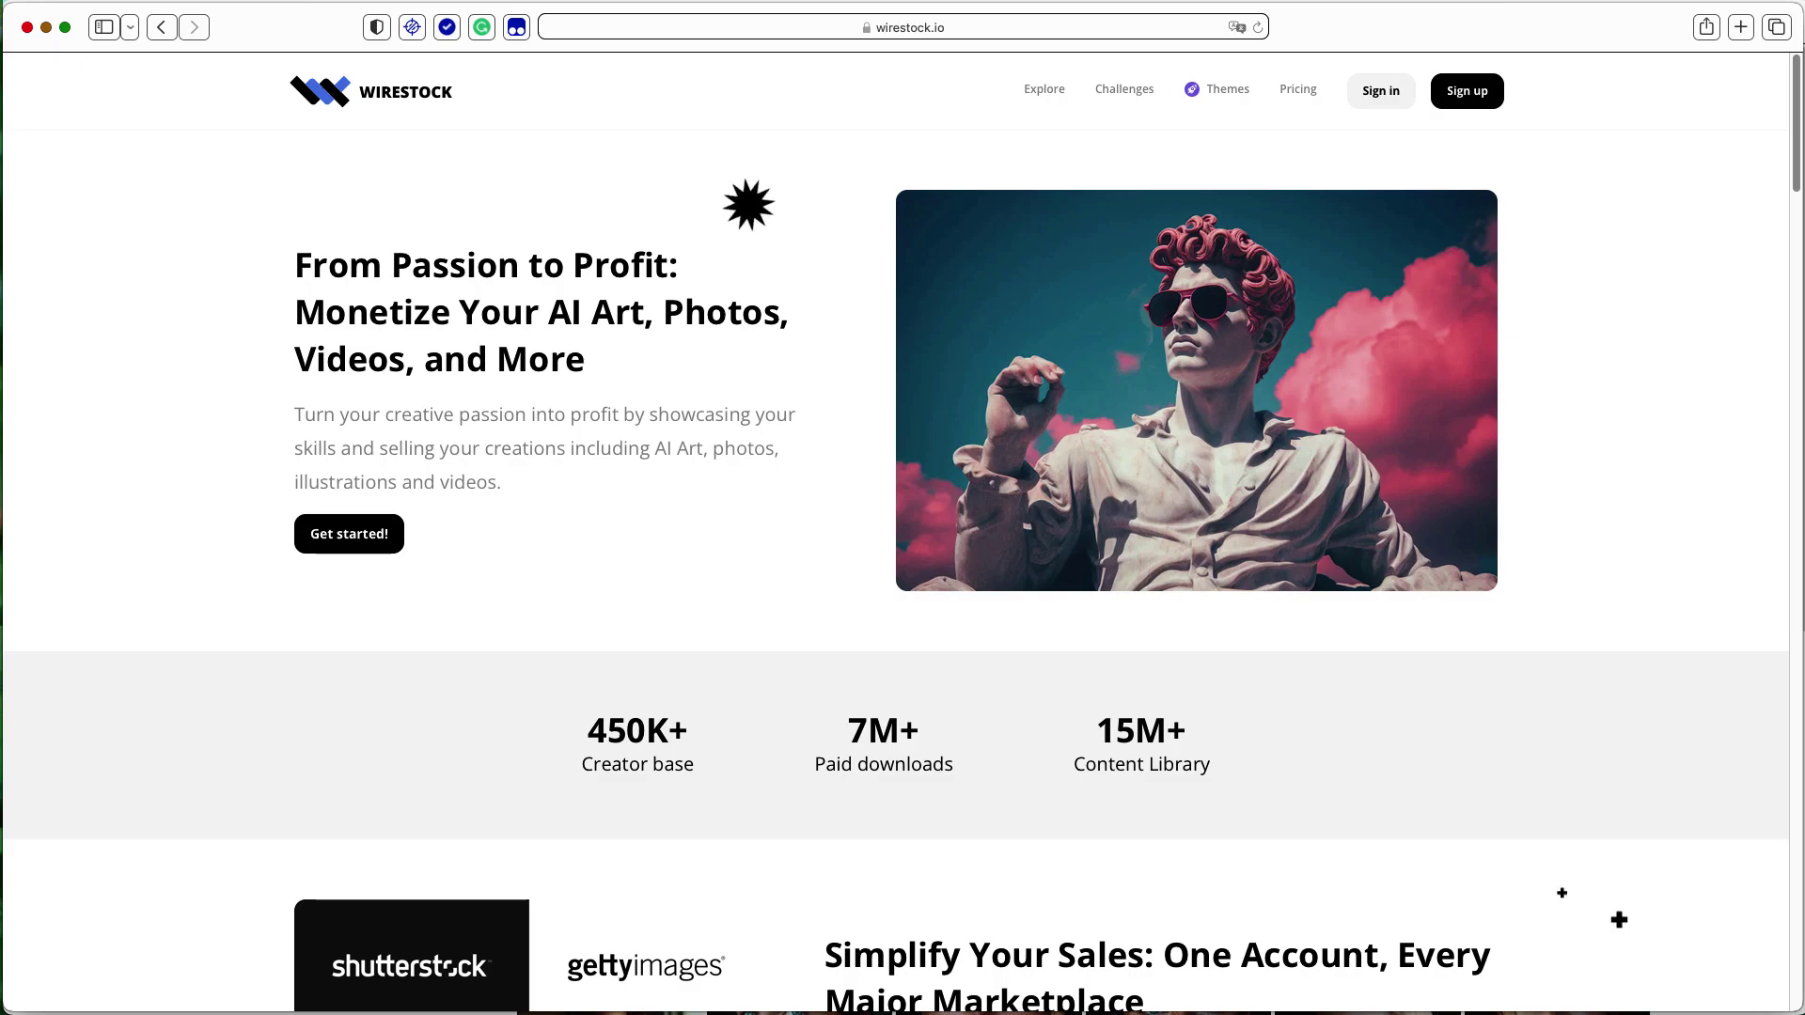
scroll(1566, 252, "down", 5)
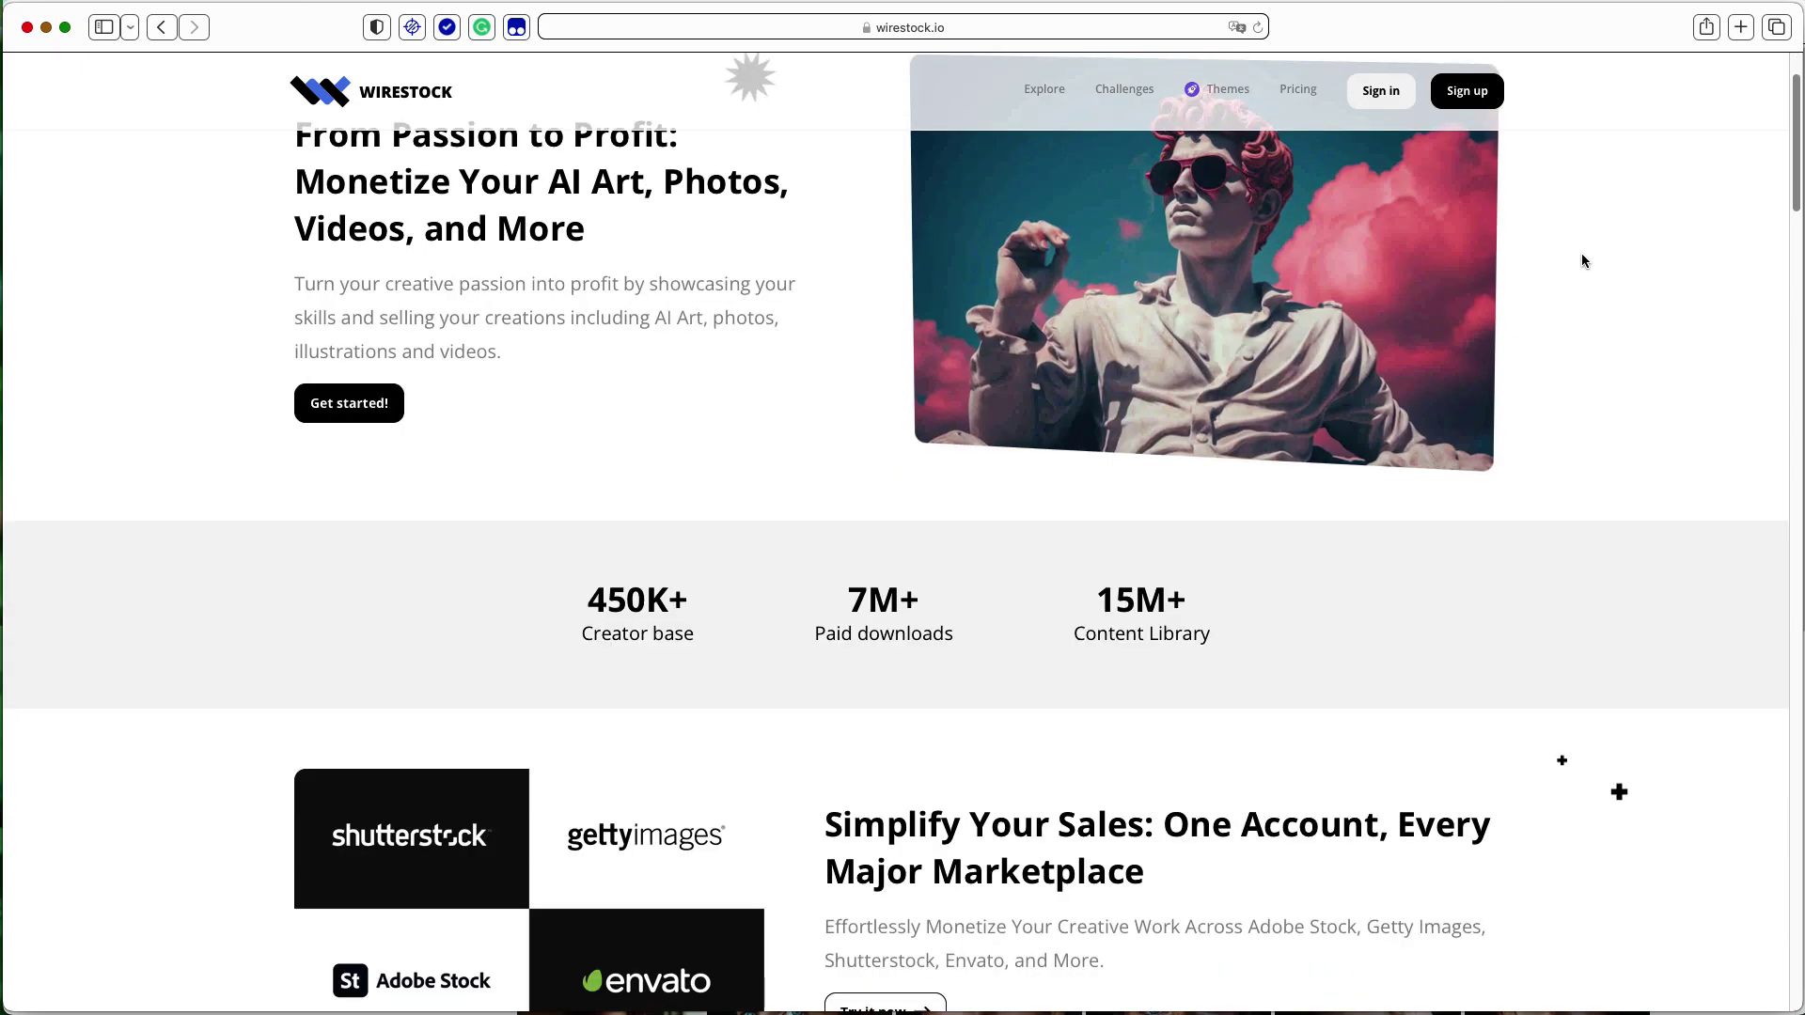
scroll(1586, 254, "down", 10)
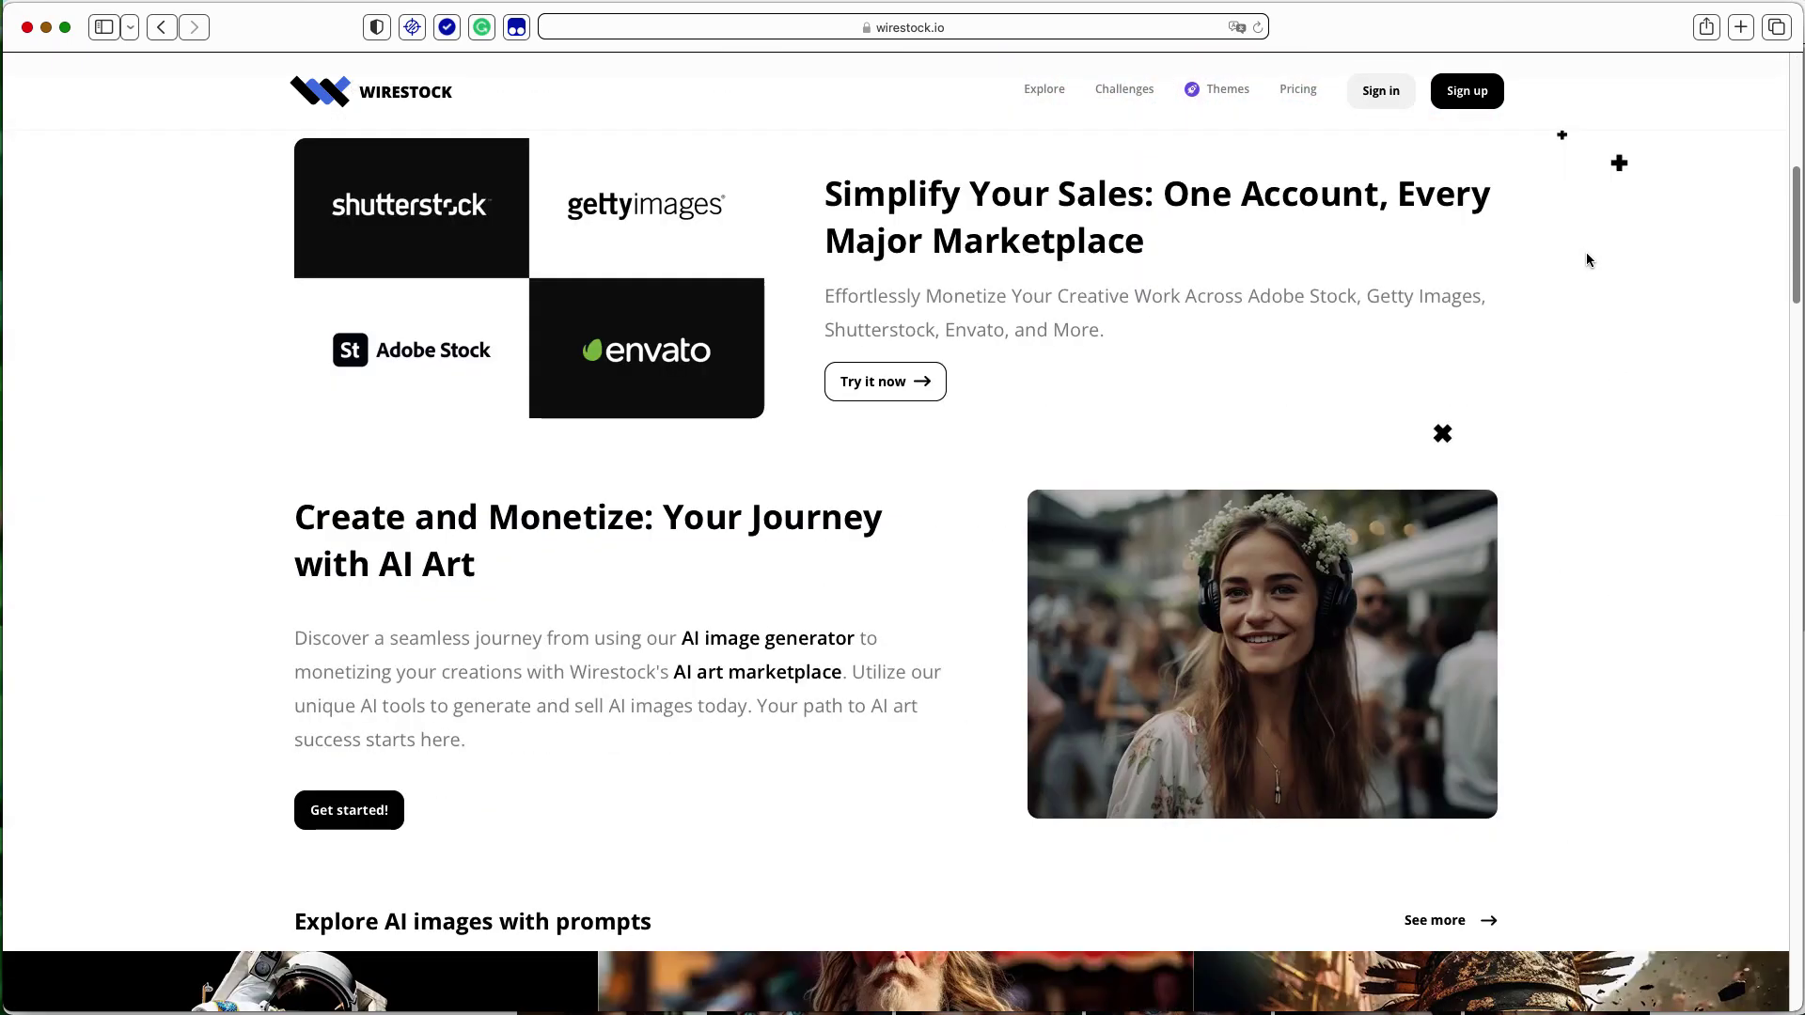
scroll(1587, 259, "down", 15)
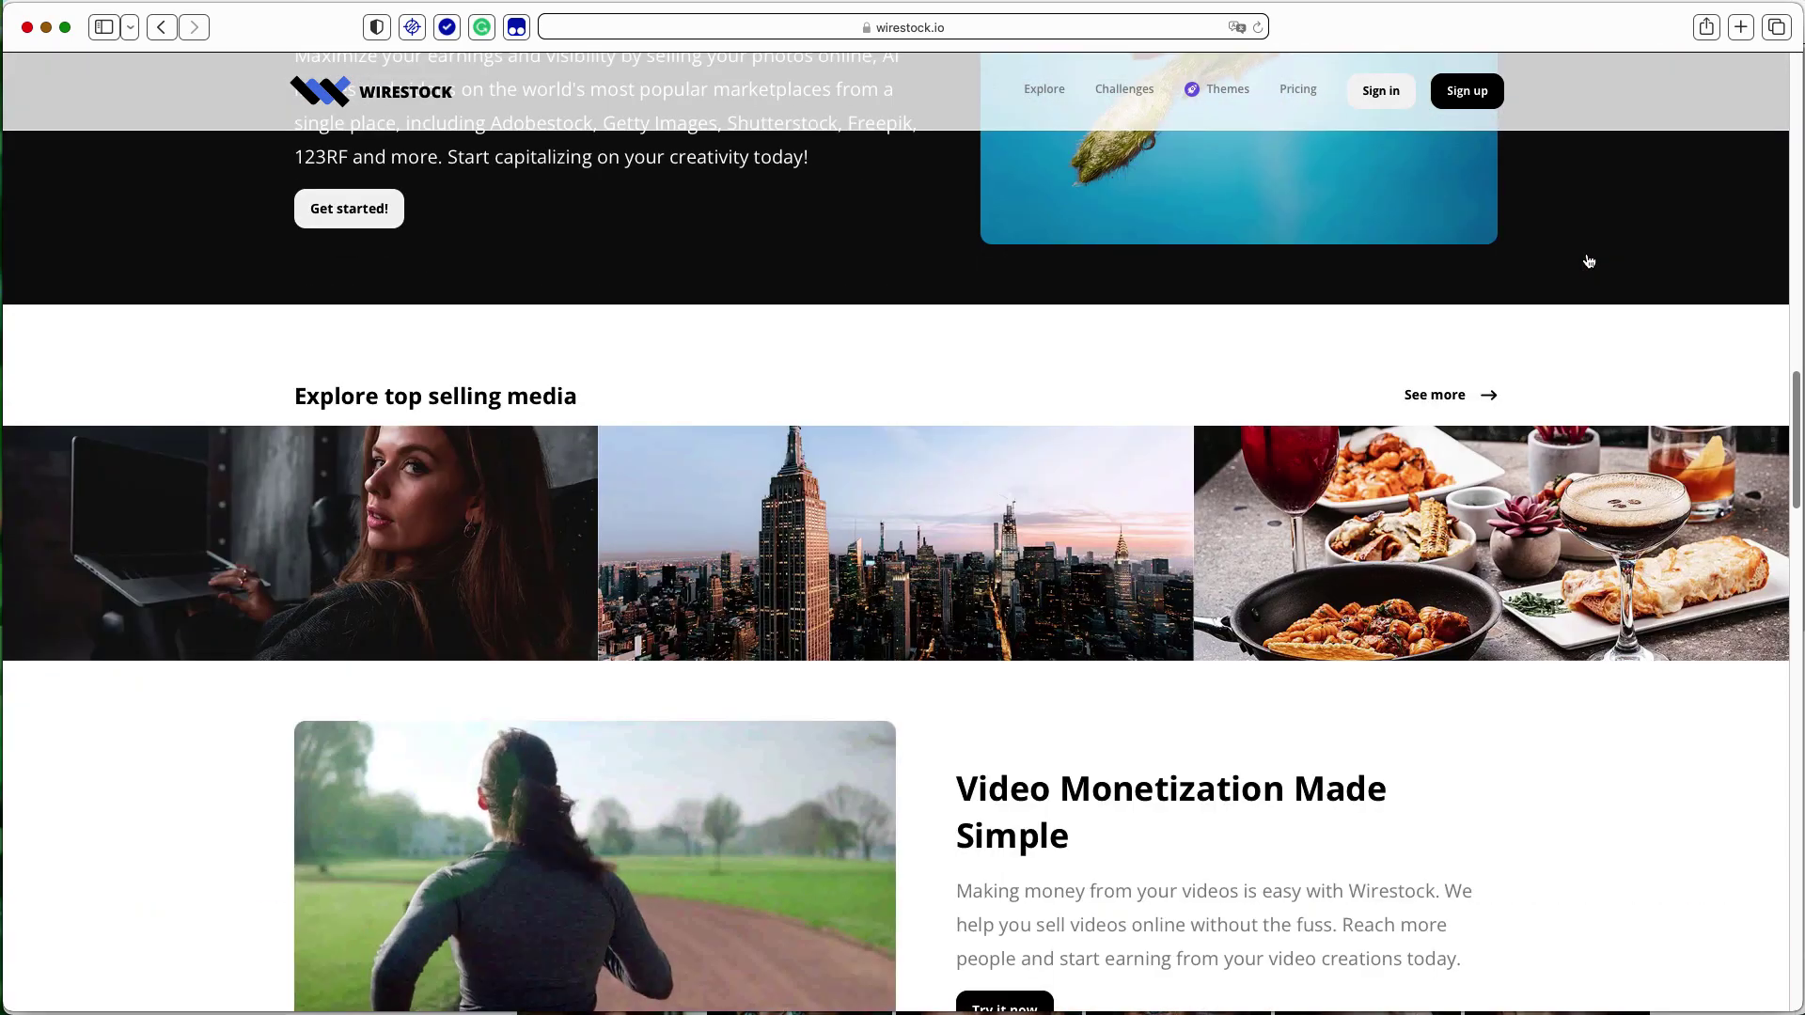
scroll(1589, 261, "down", 15)
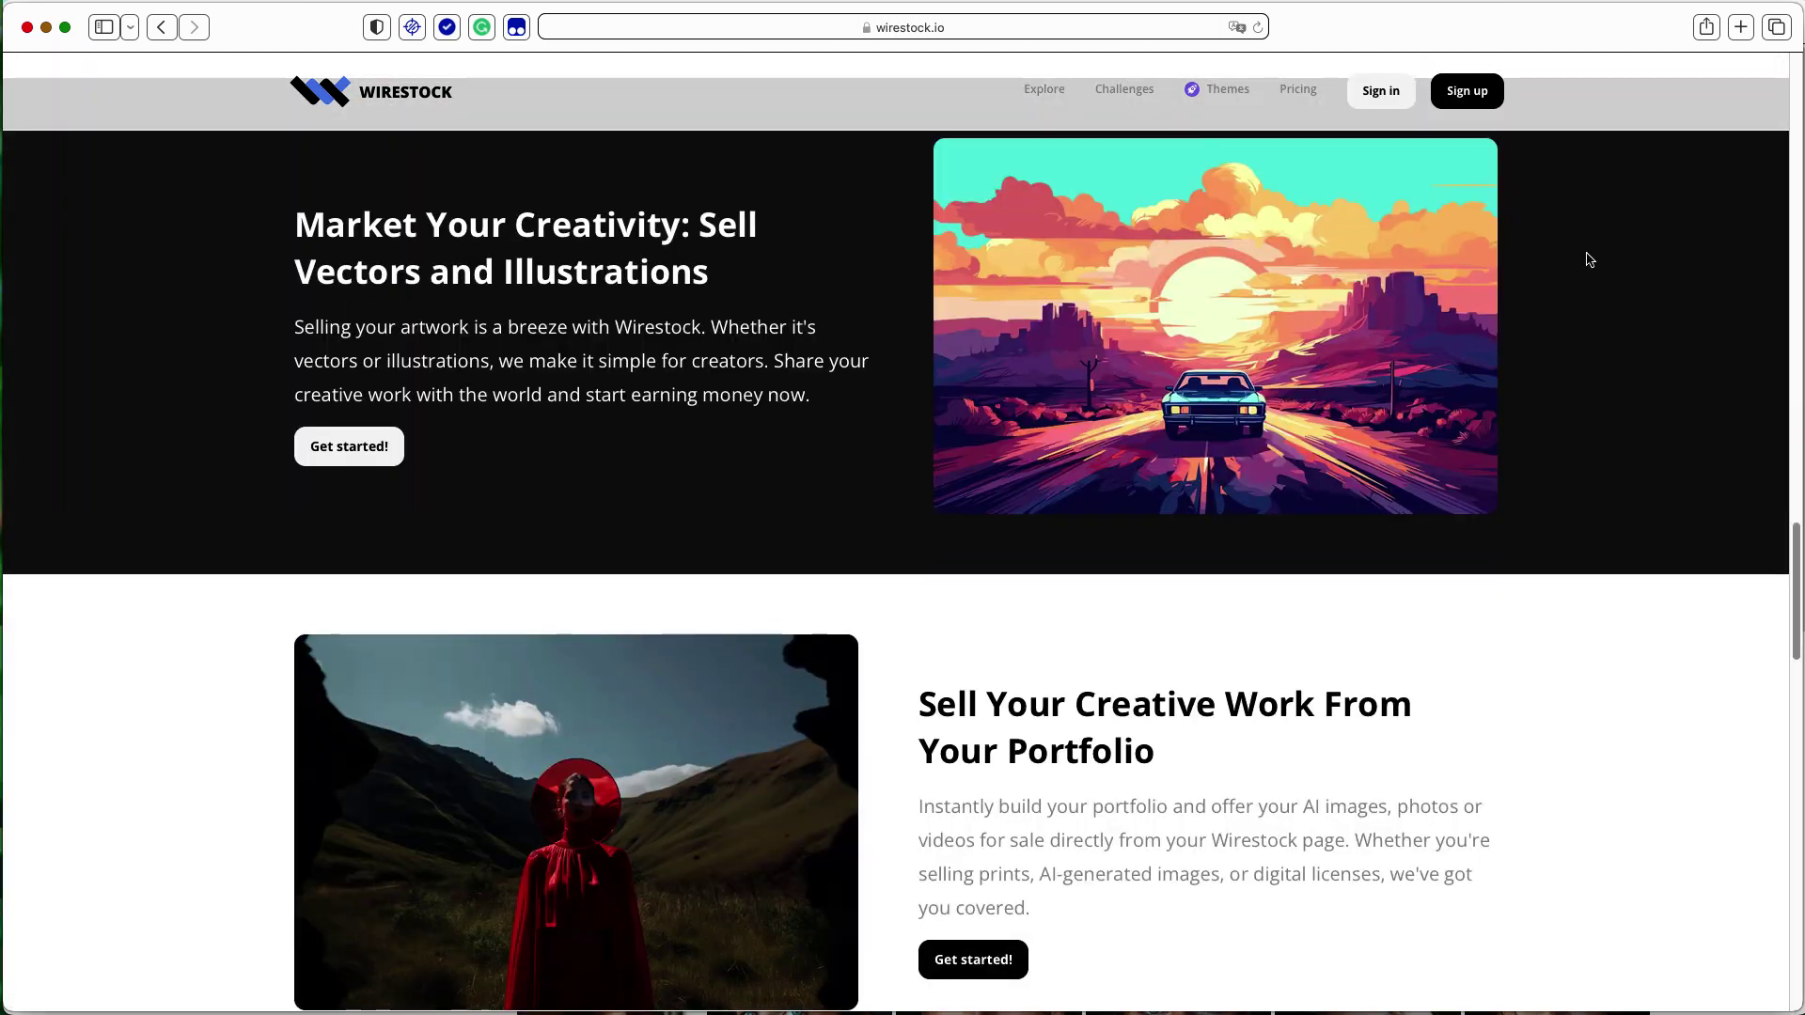
scroll(1588, 260, "down", 15)
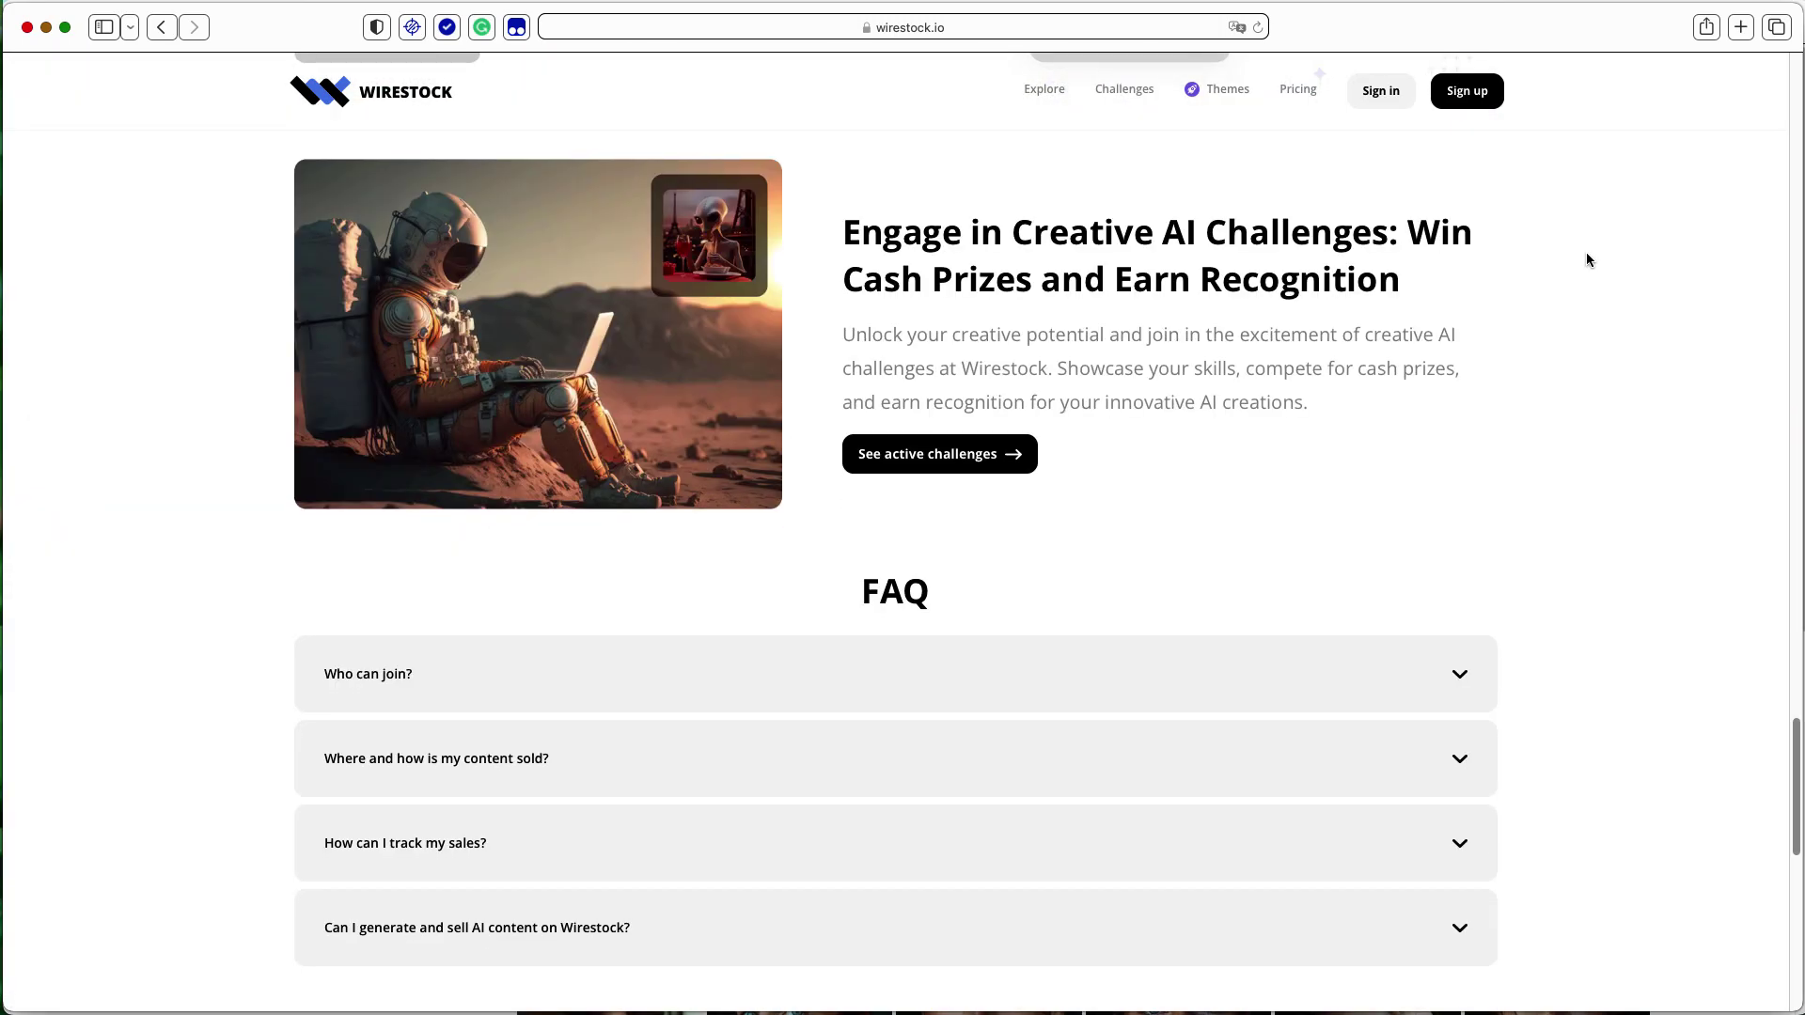
scroll(1587, 260, "down", 4)
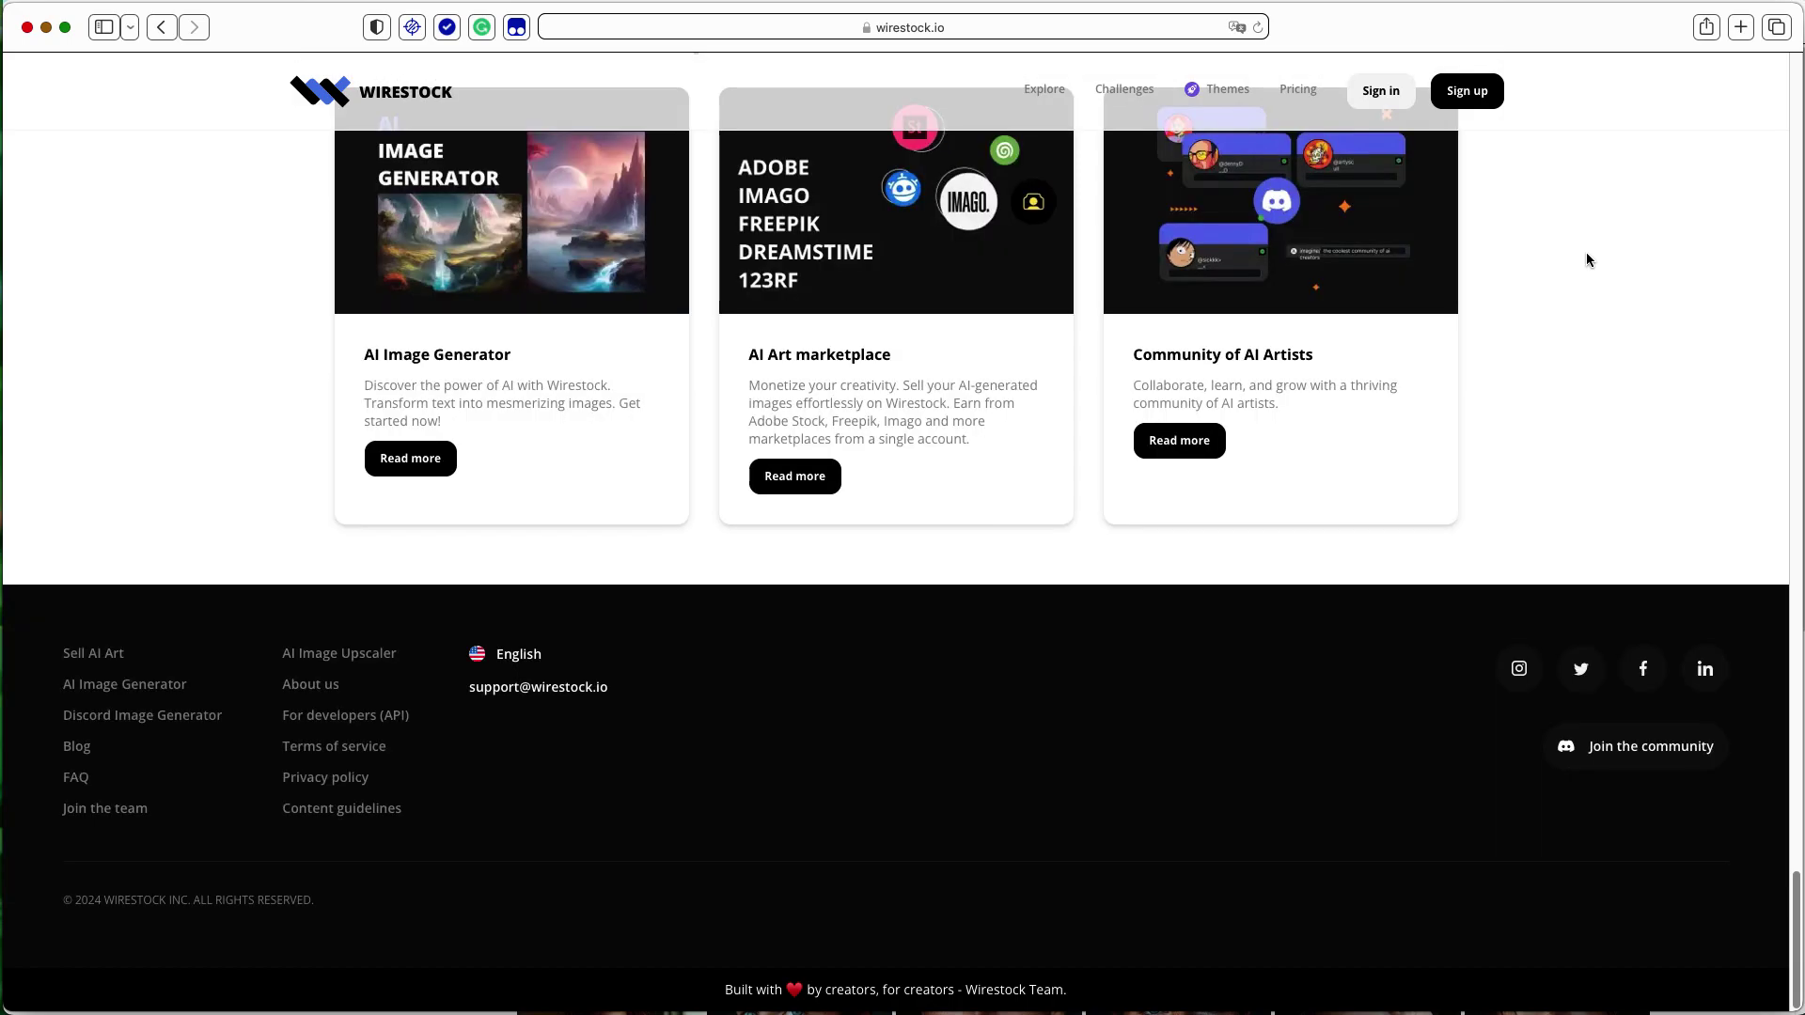
scroll(1588, 259, "up", 5)
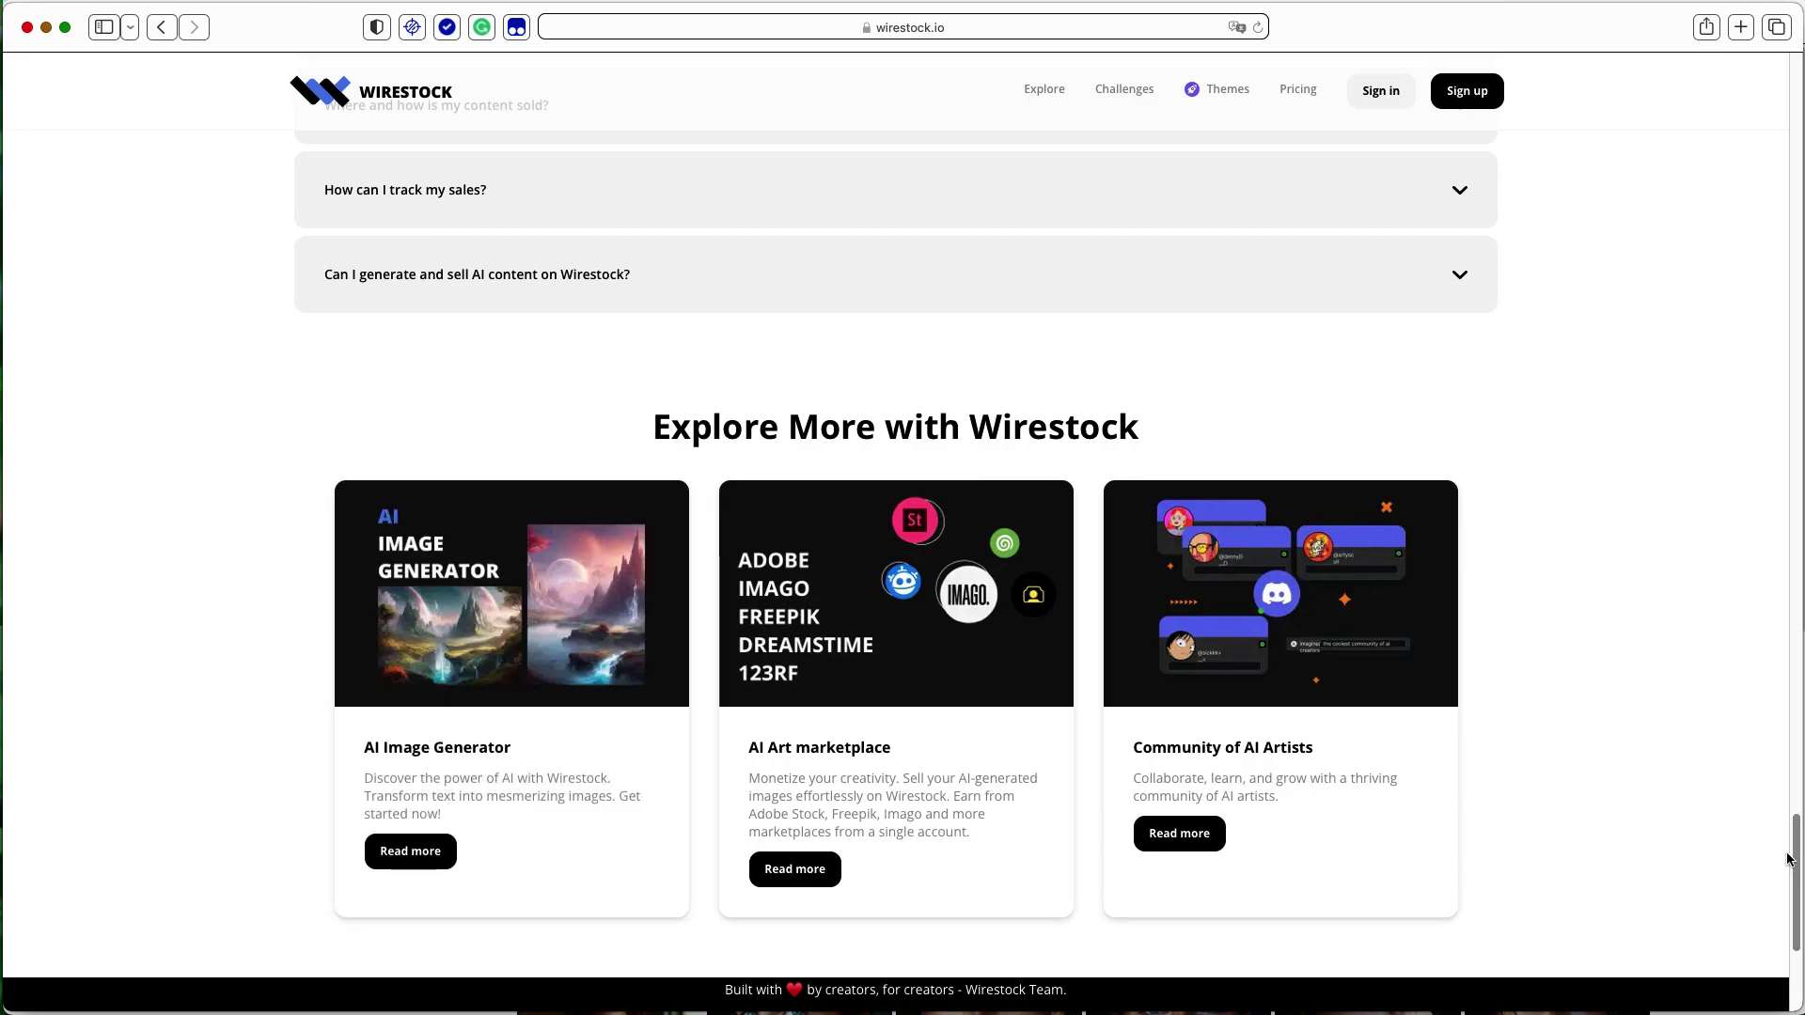
left_click_drag(1790, 858, 1775, 82)
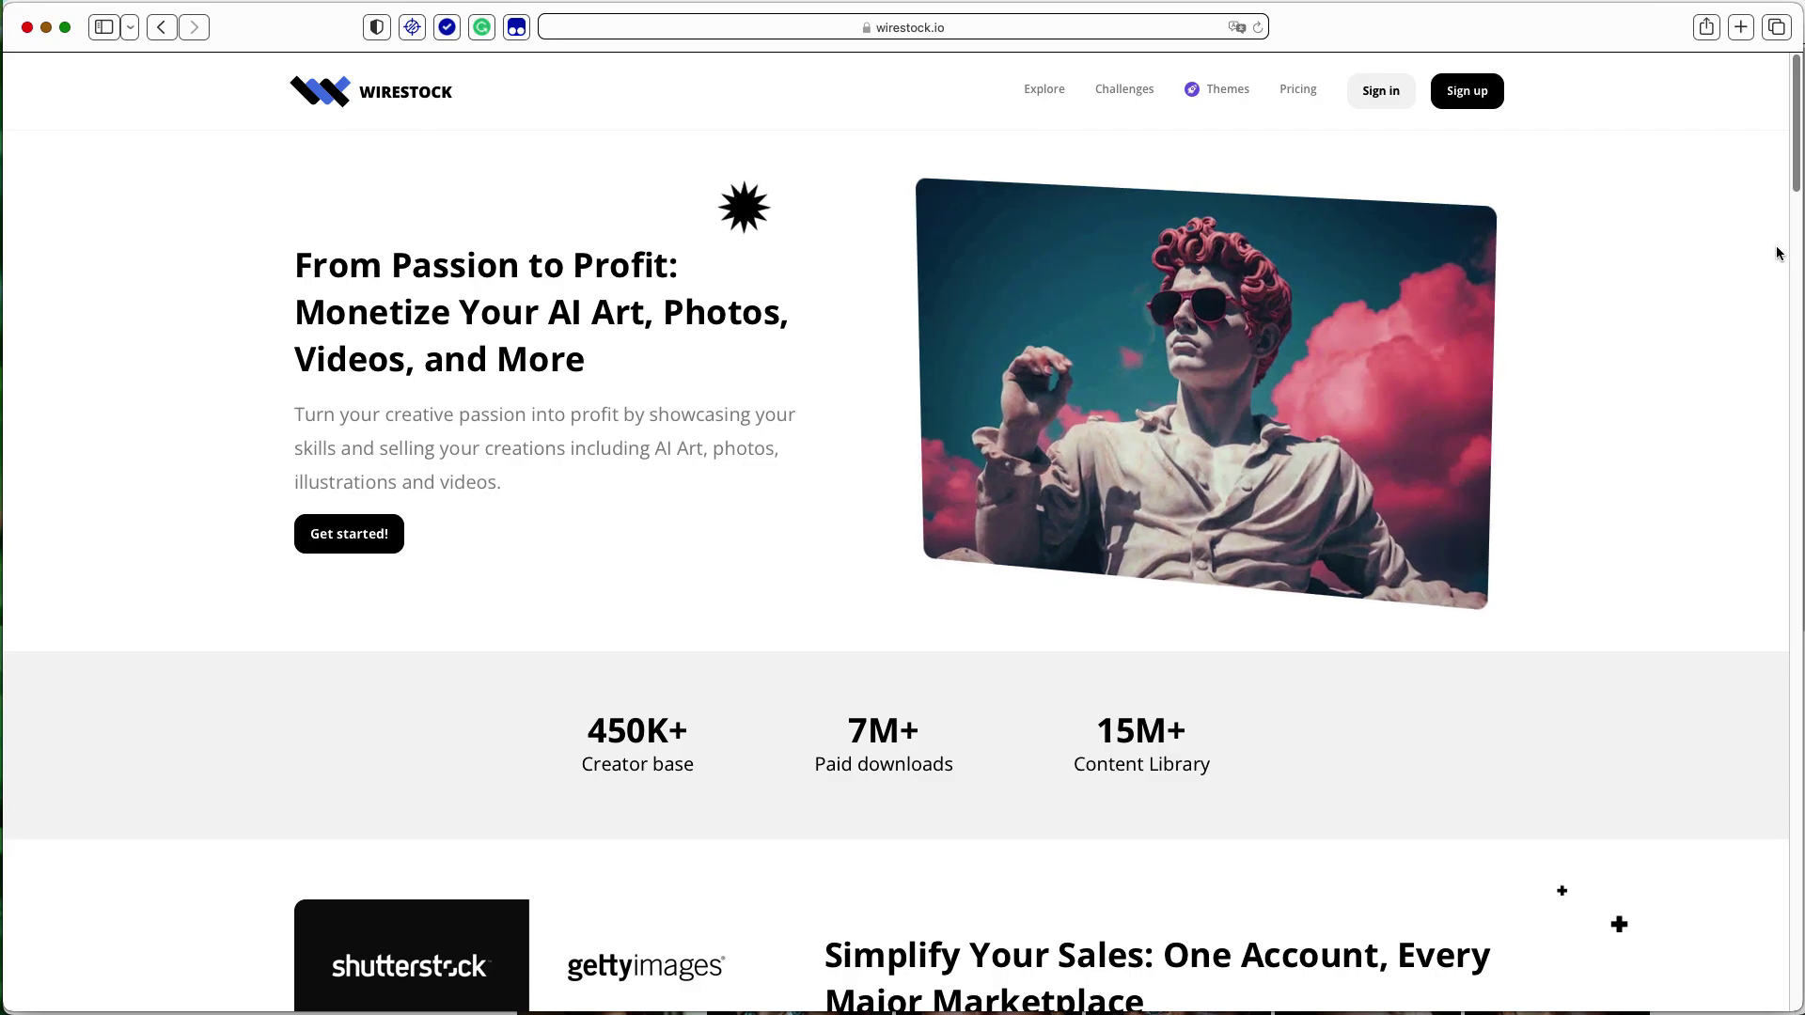
Open Wirestock's Pricing page and review the Premium plan's included features
left_click(1298, 89)
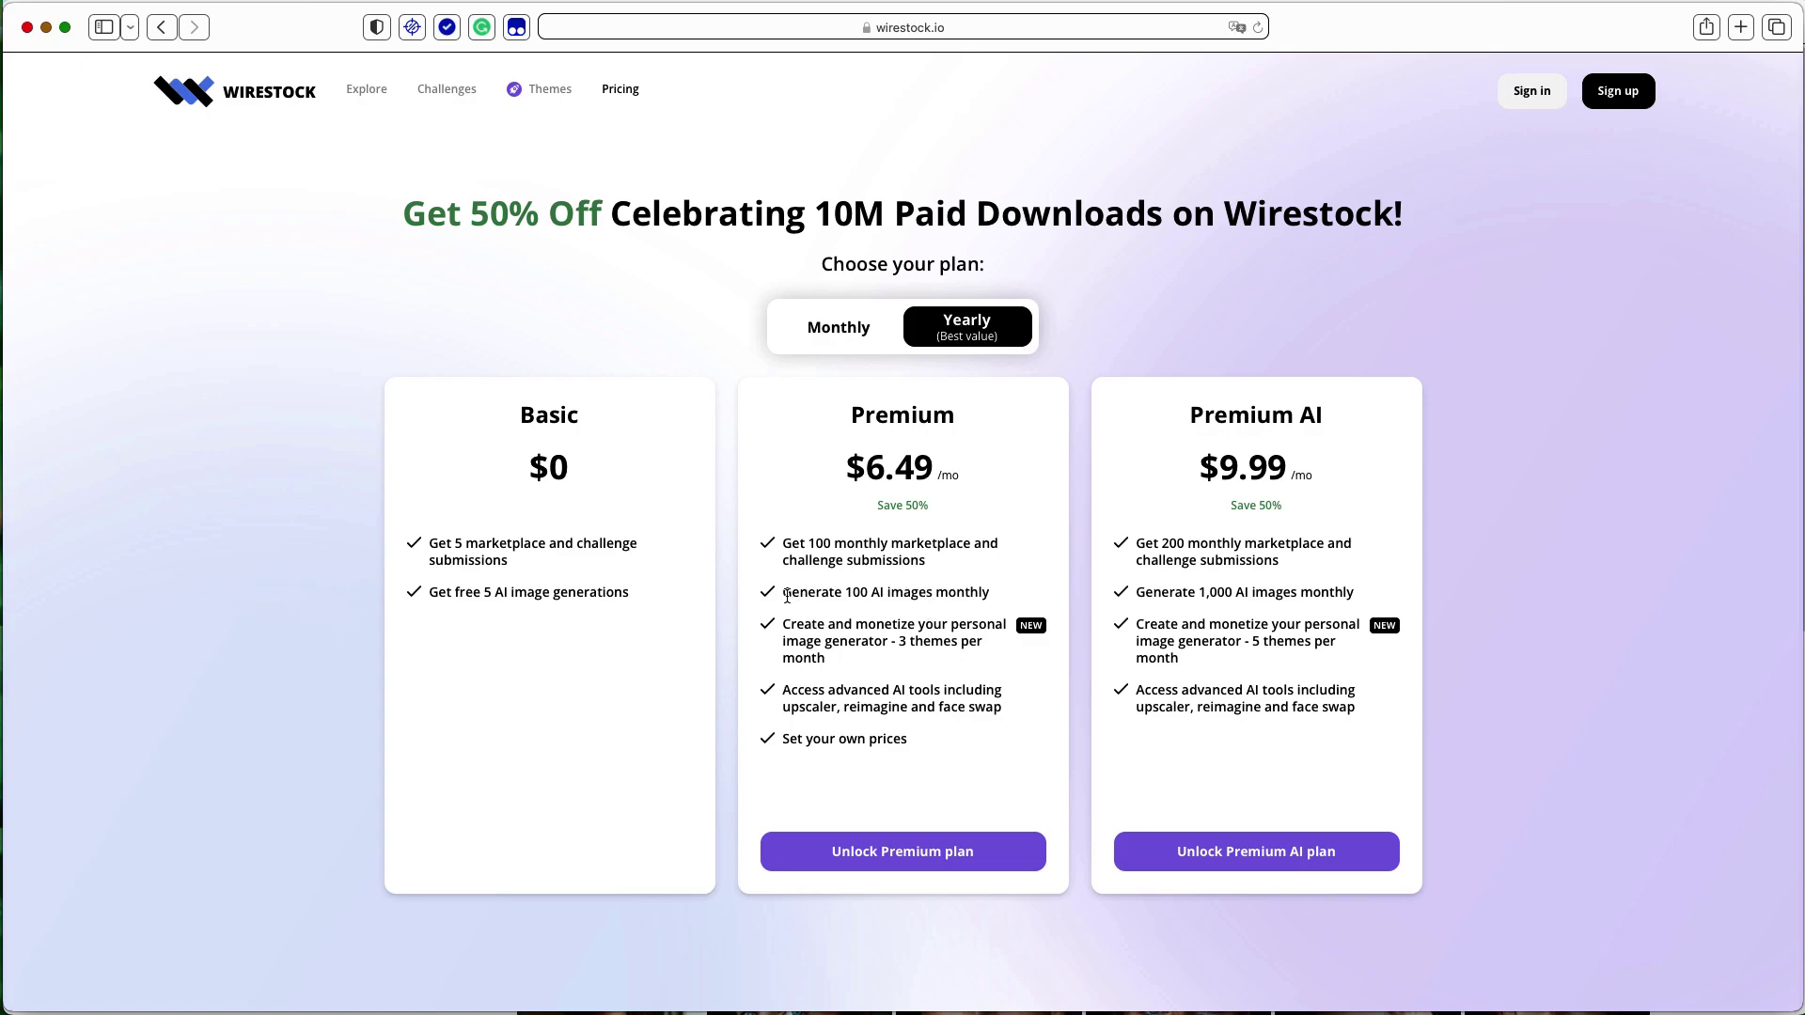
left_click_drag(782, 542, 986, 667)
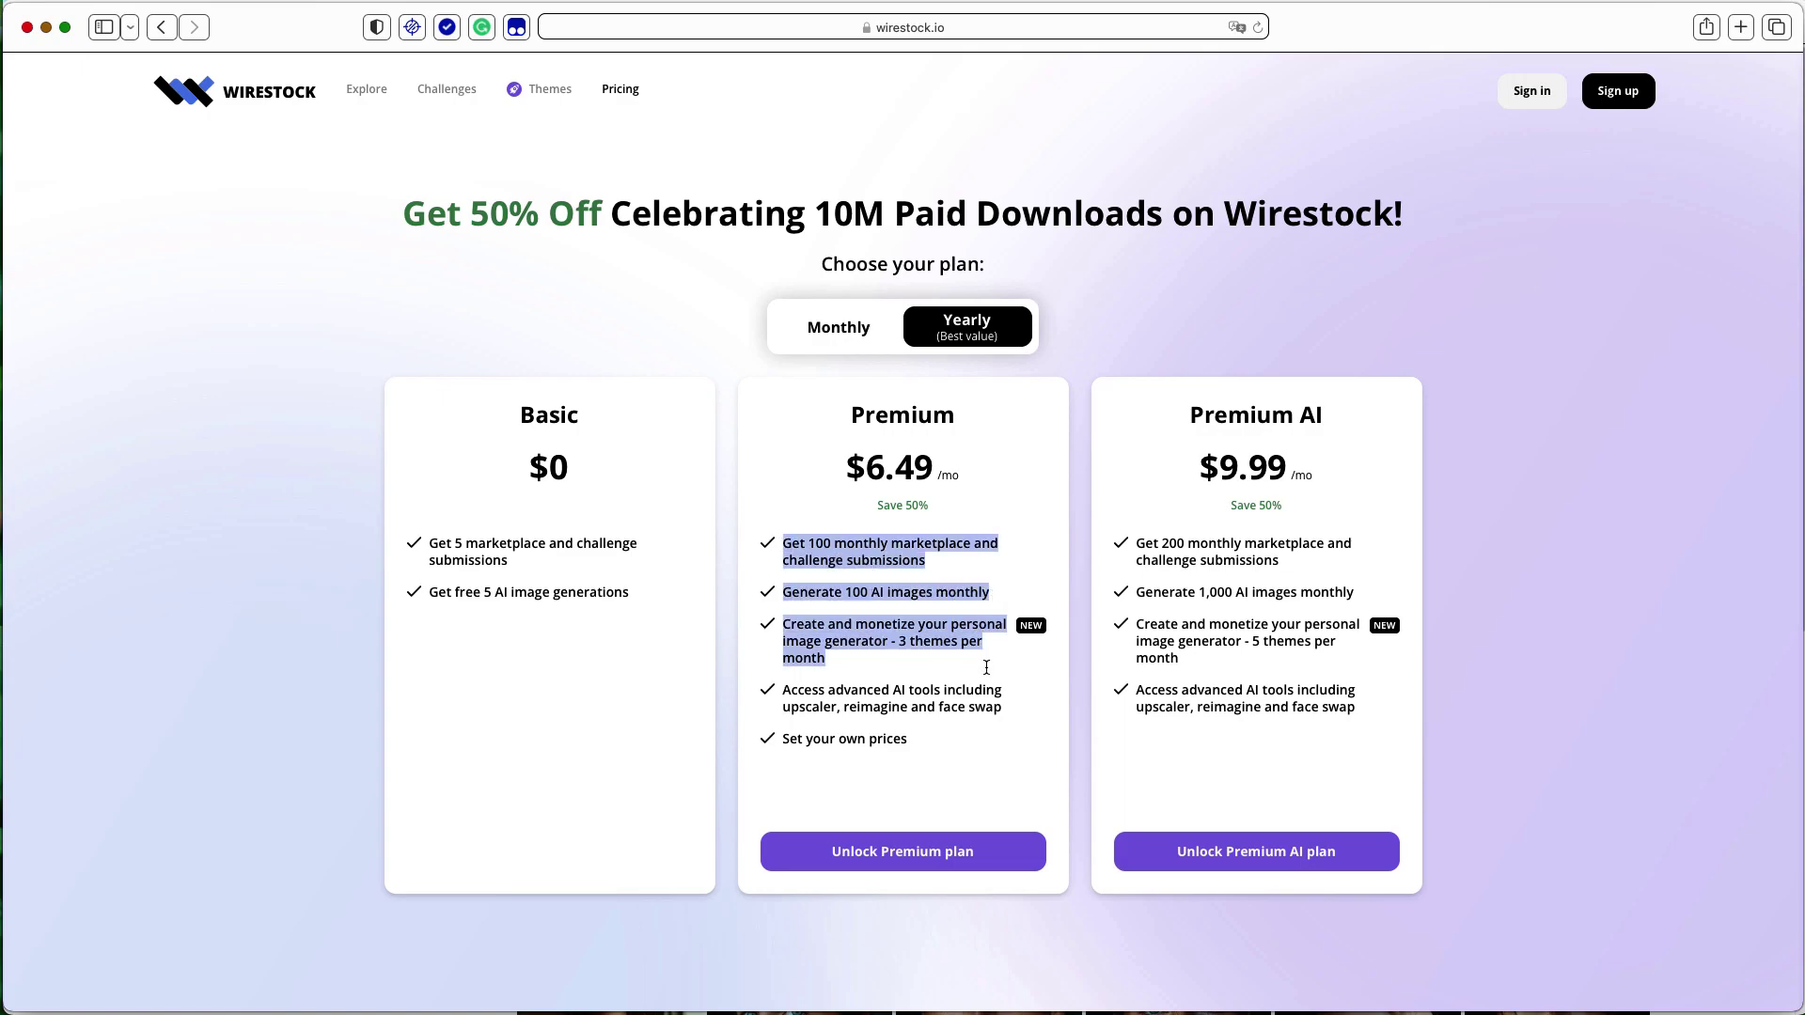
left_click(1013, 501)
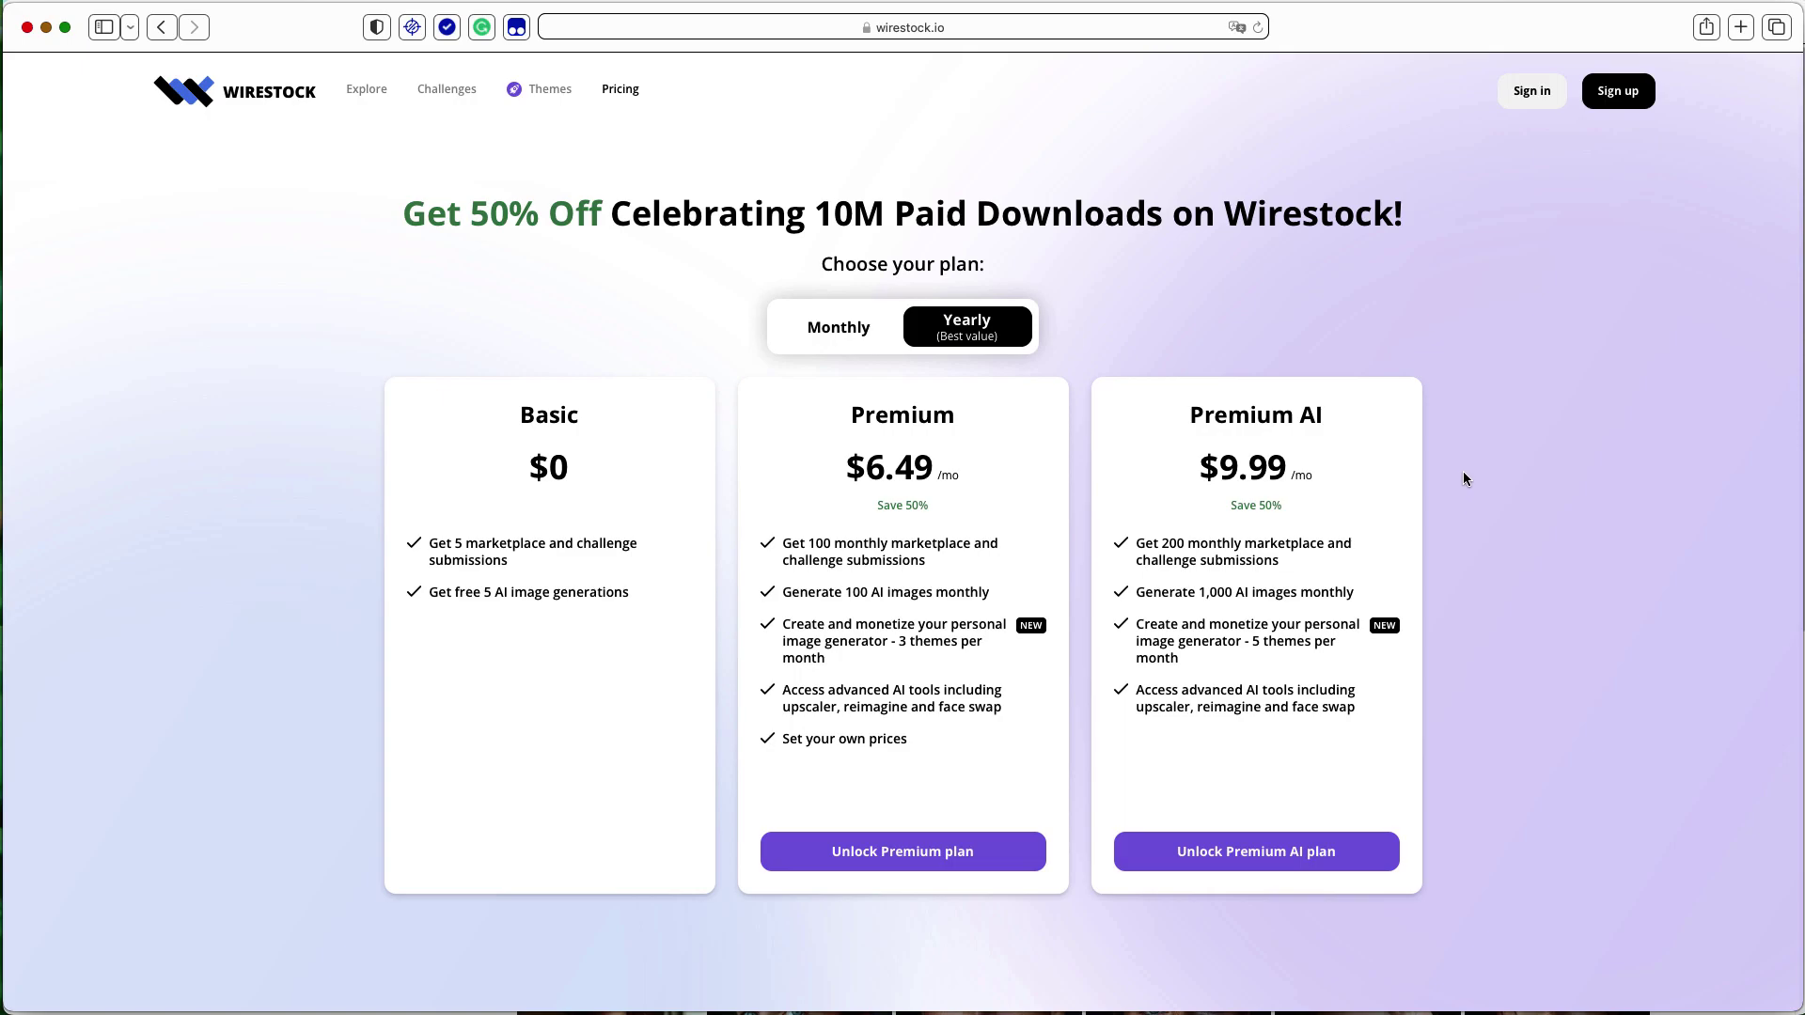
Compare monthly against yearly plan prices, then open the Themes library
left_click(827, 328)
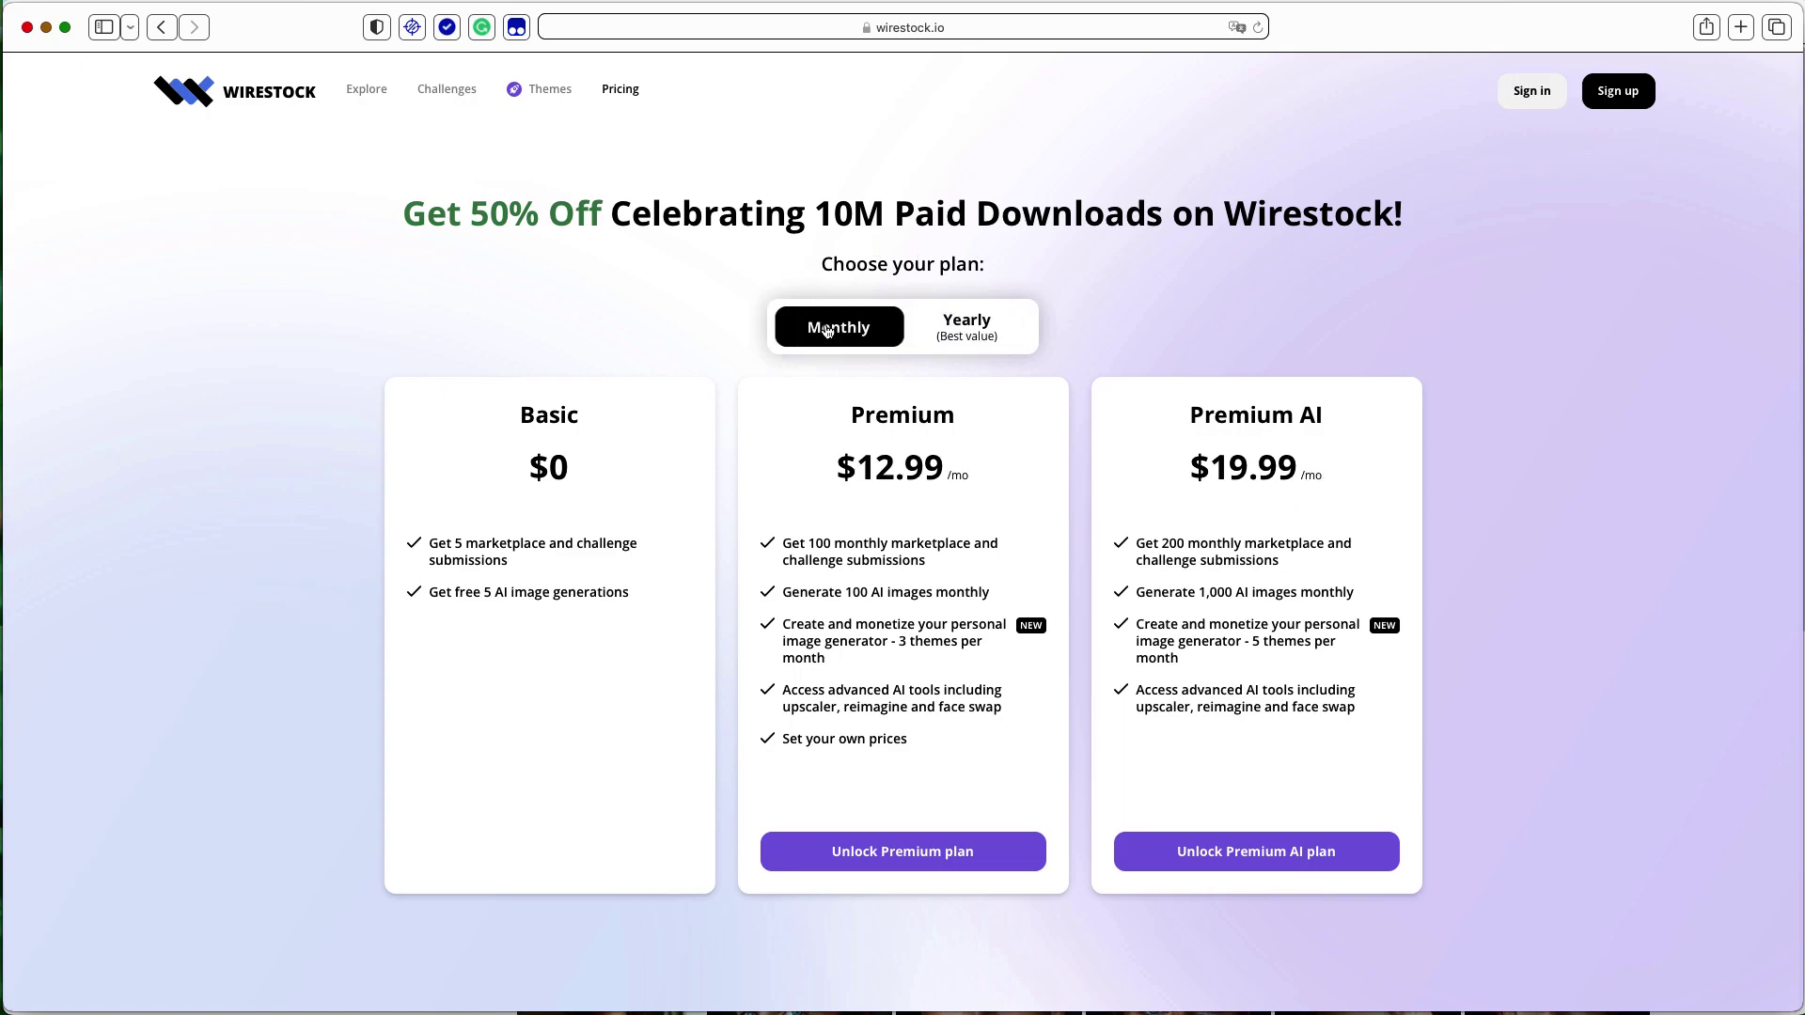
left_click(968, 331)
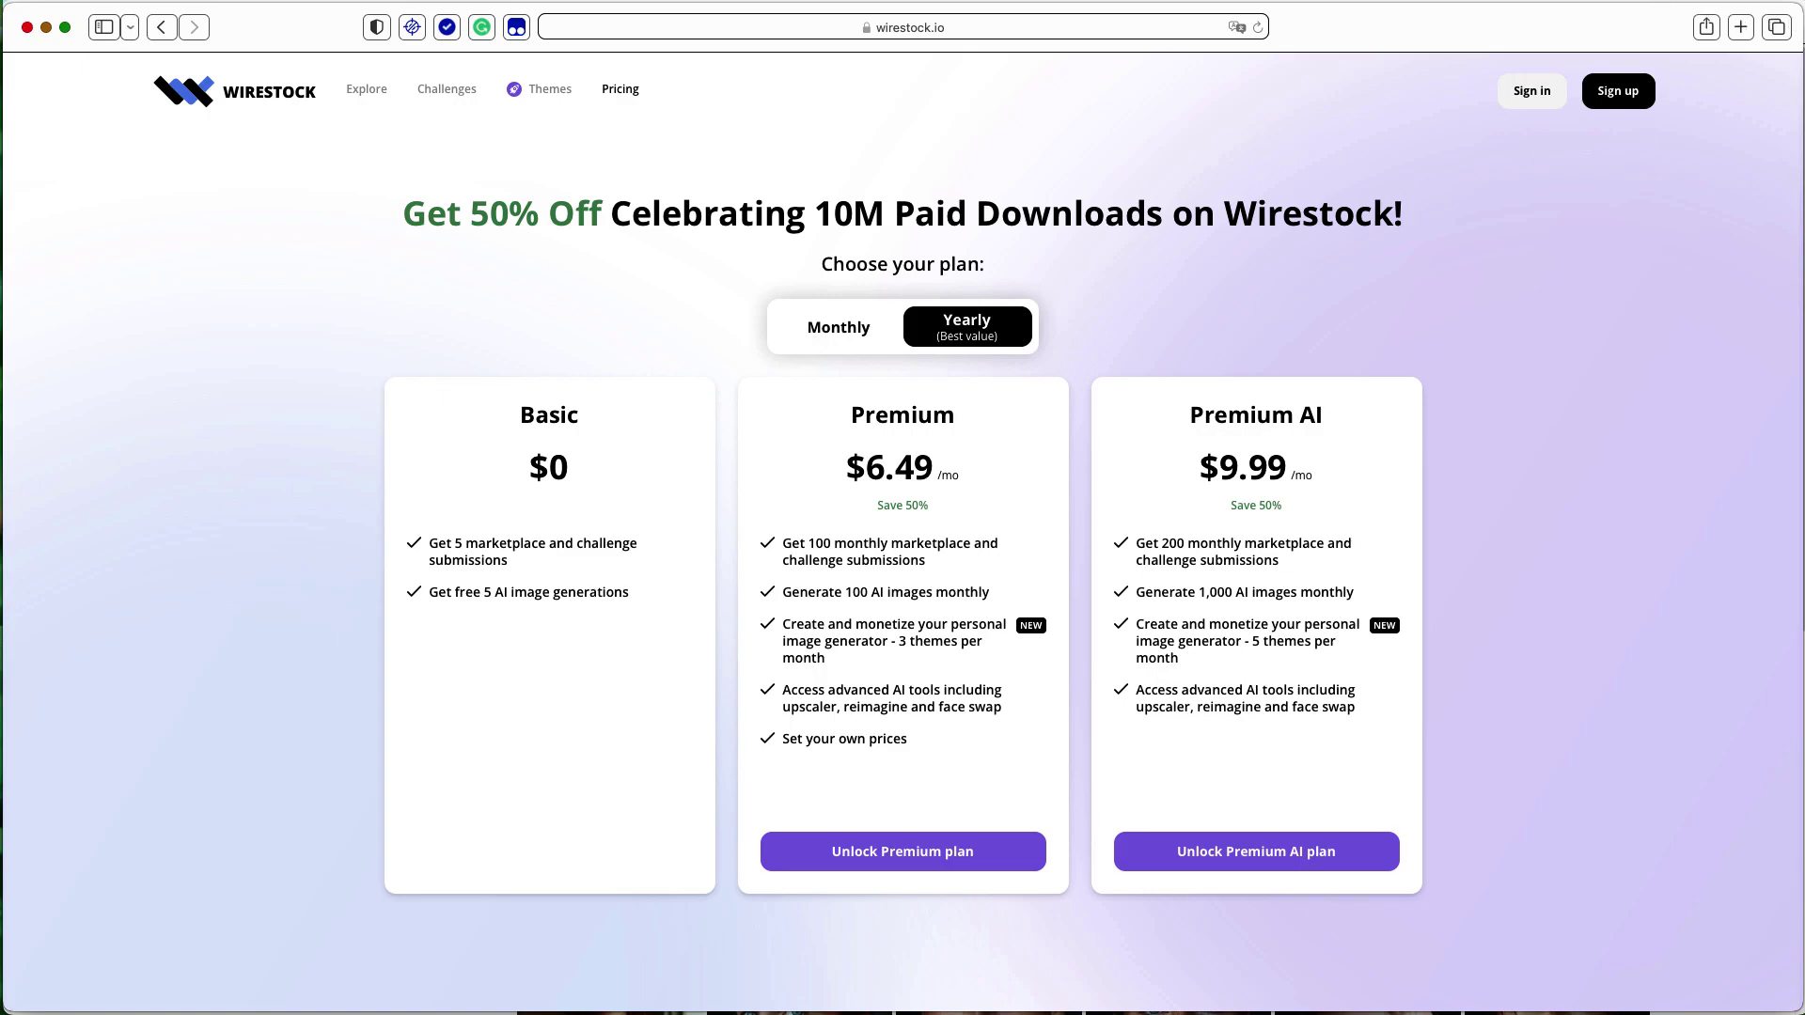
left_click(560, 91)
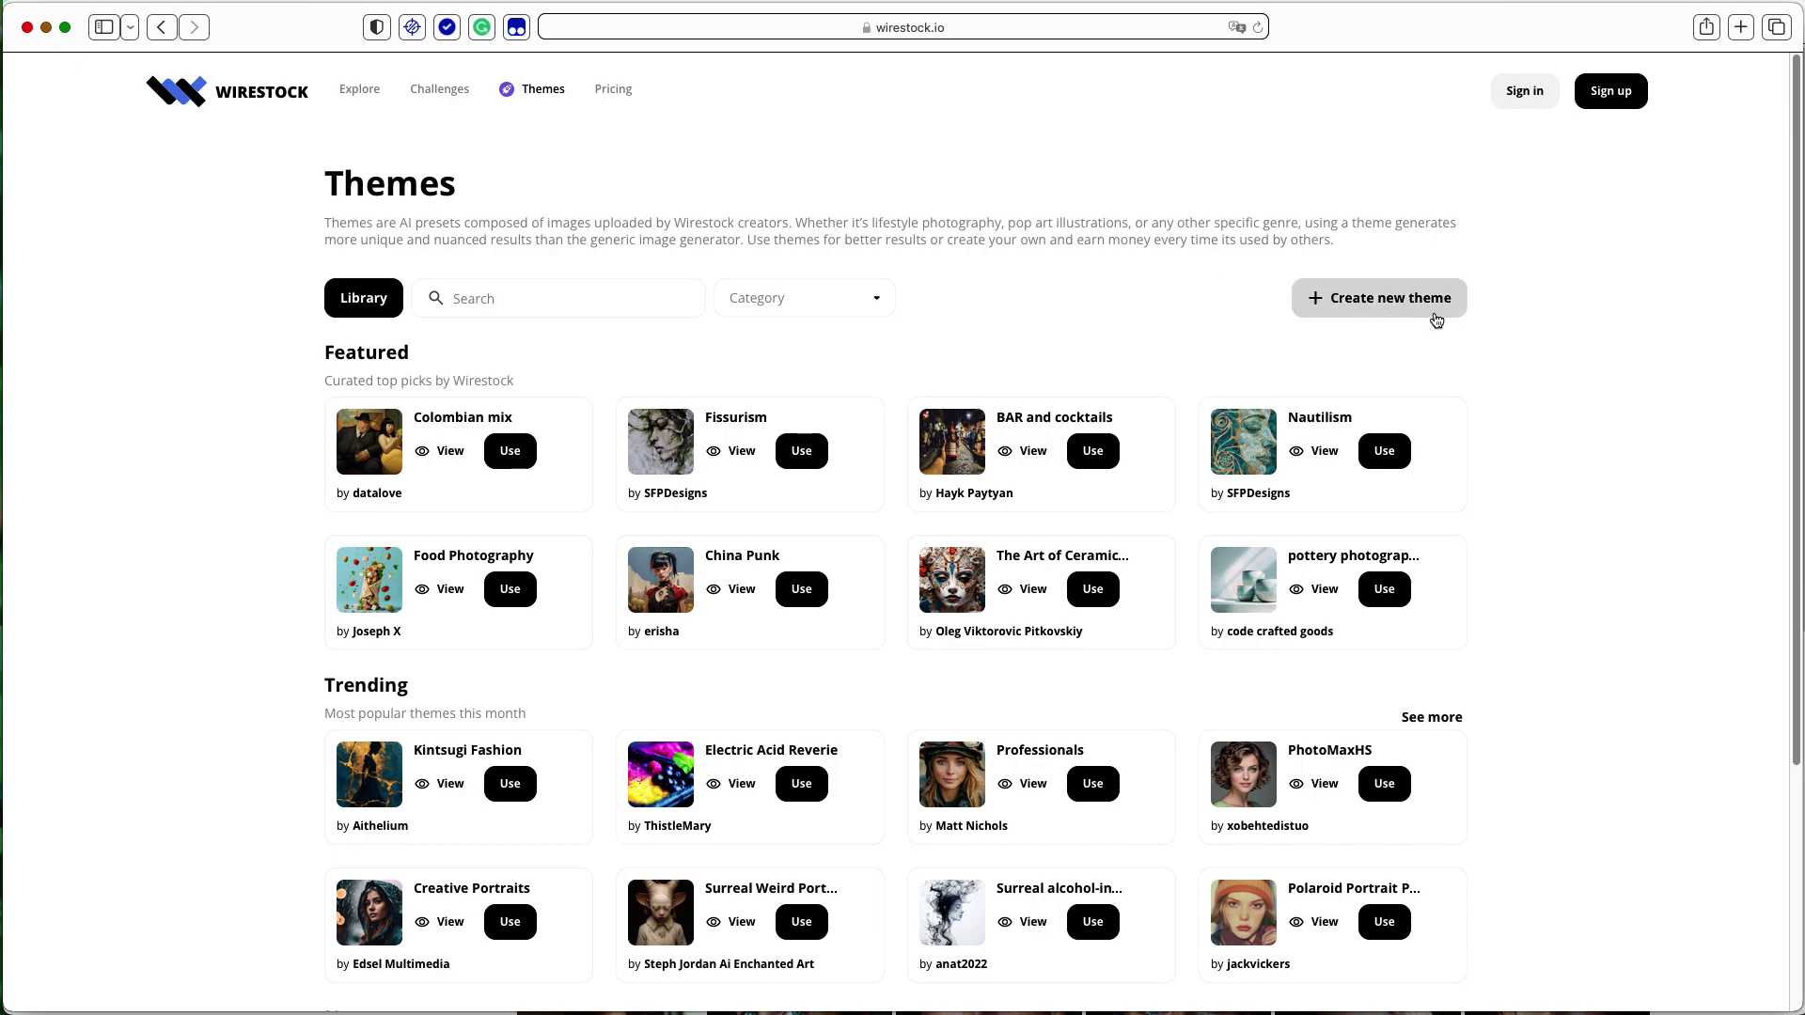
Open Creative challenges and scroll through the 24-hour and 48-hour challenges
left_click(435, 90)
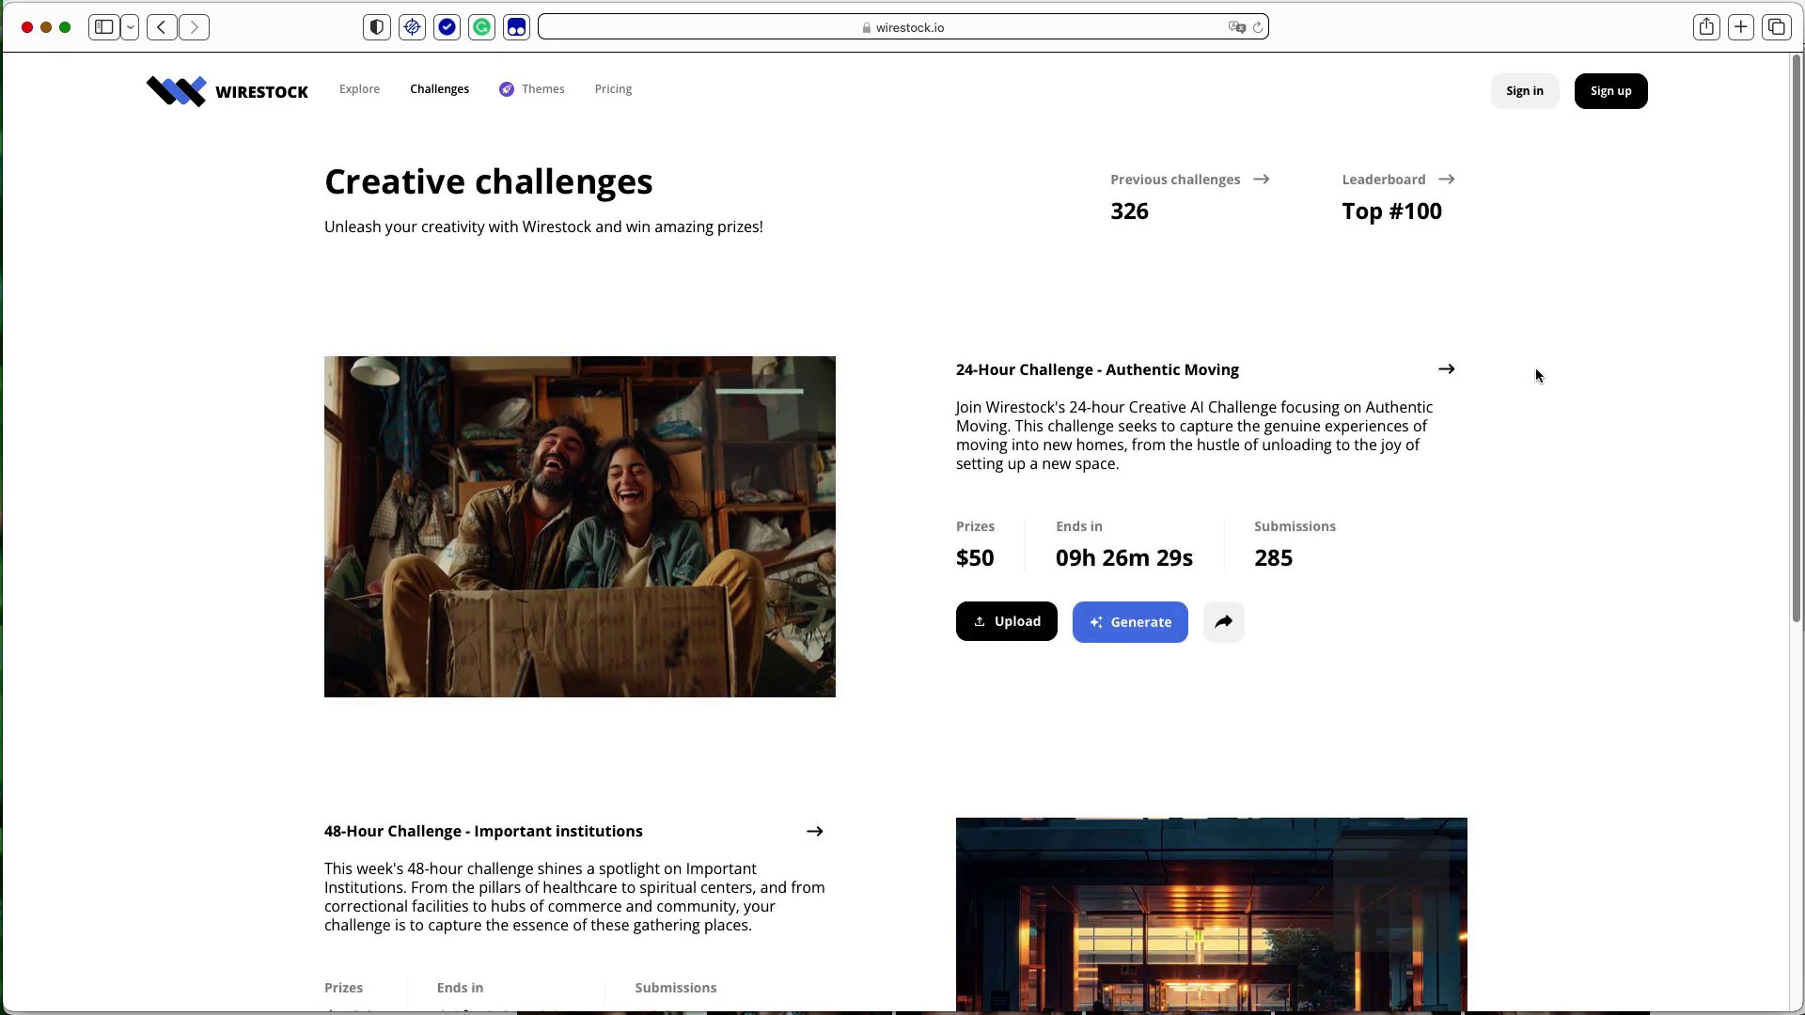
scroll(1577, 406, "down", 3)
scroll(1578, 411, "down", 5)
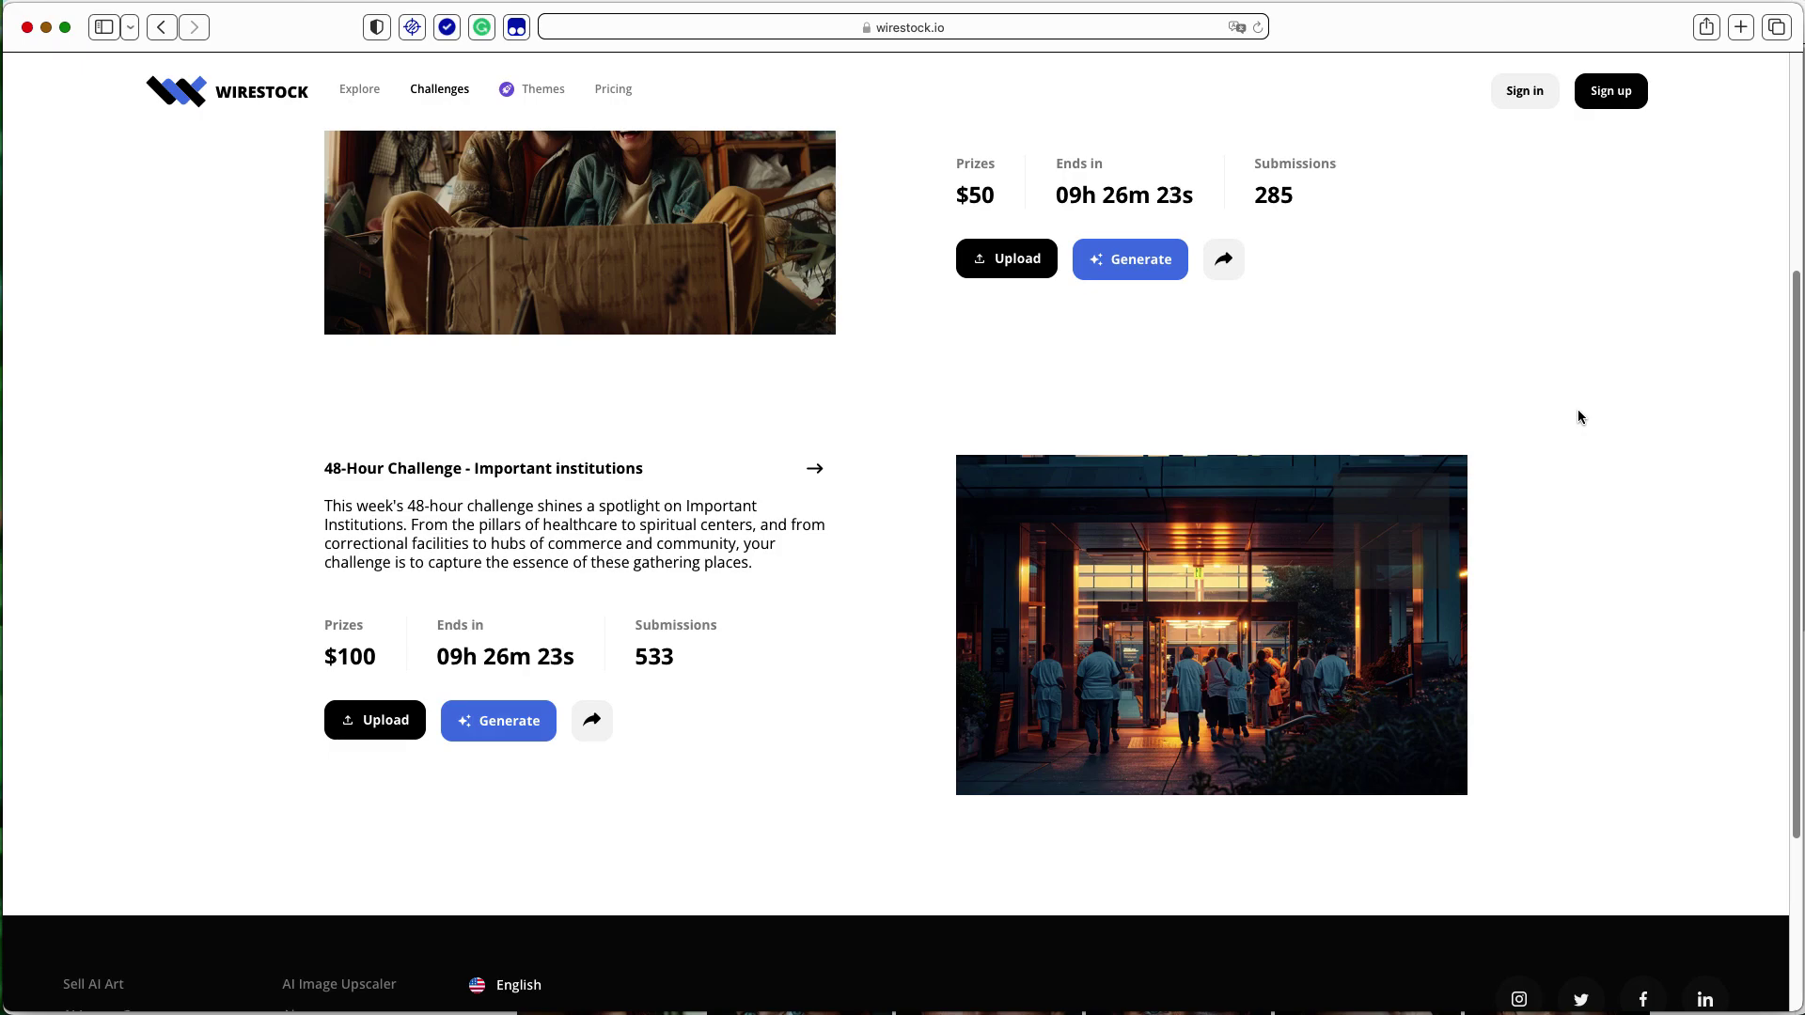
scroll(1580, 416, "up", 4)
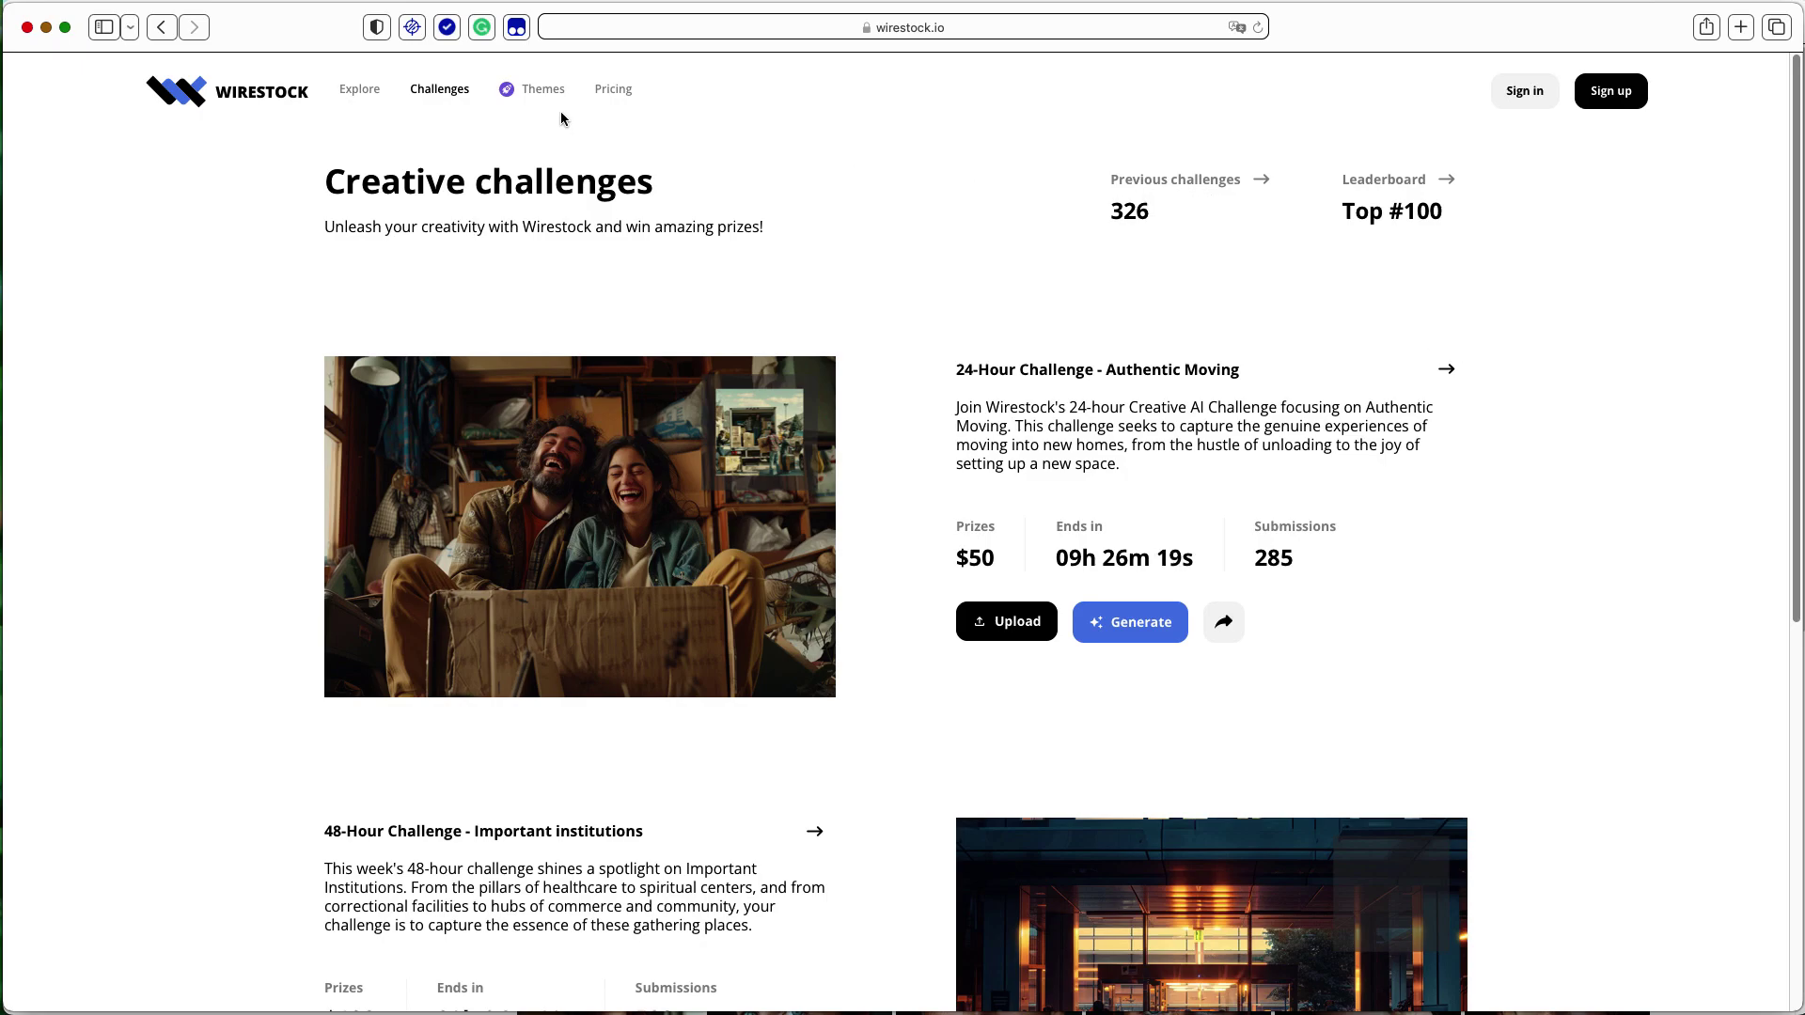
Open Explore and scroll through the top-selling media and AI content grids
left_click(350, 94)
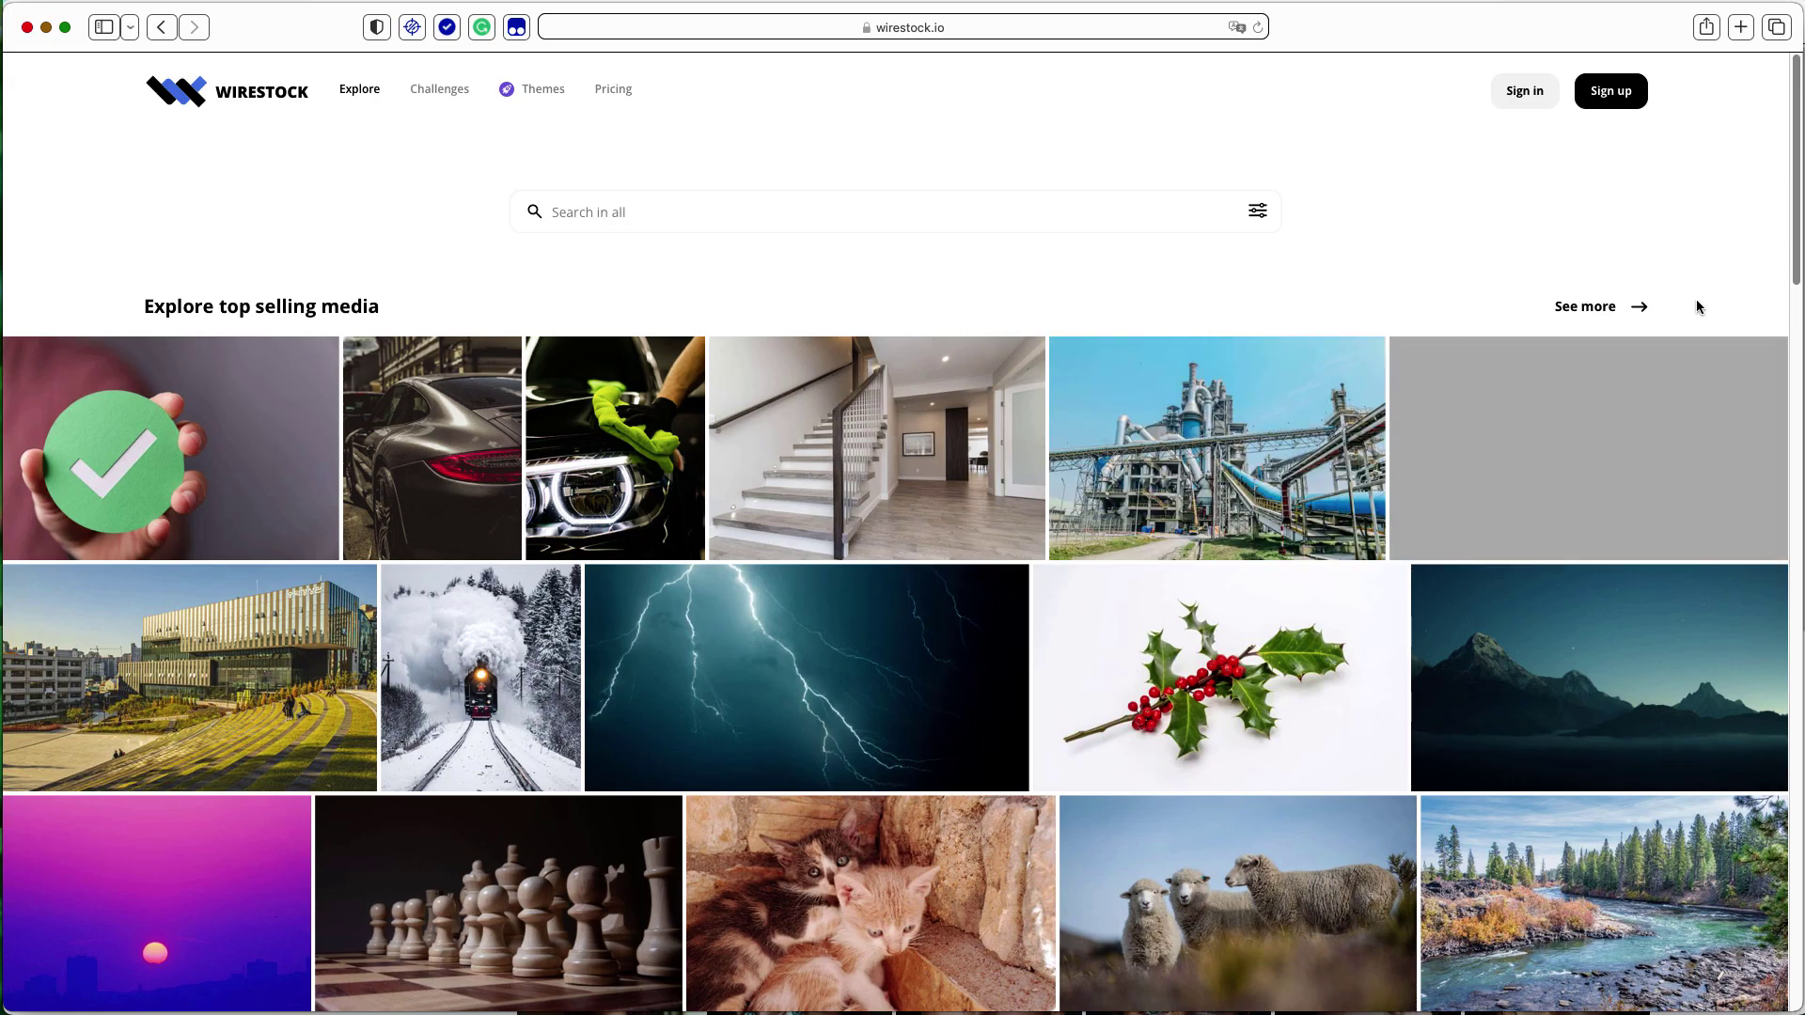
scroll(1701, 303, "down", 2)
scroll(1701, 303, "down", 3)
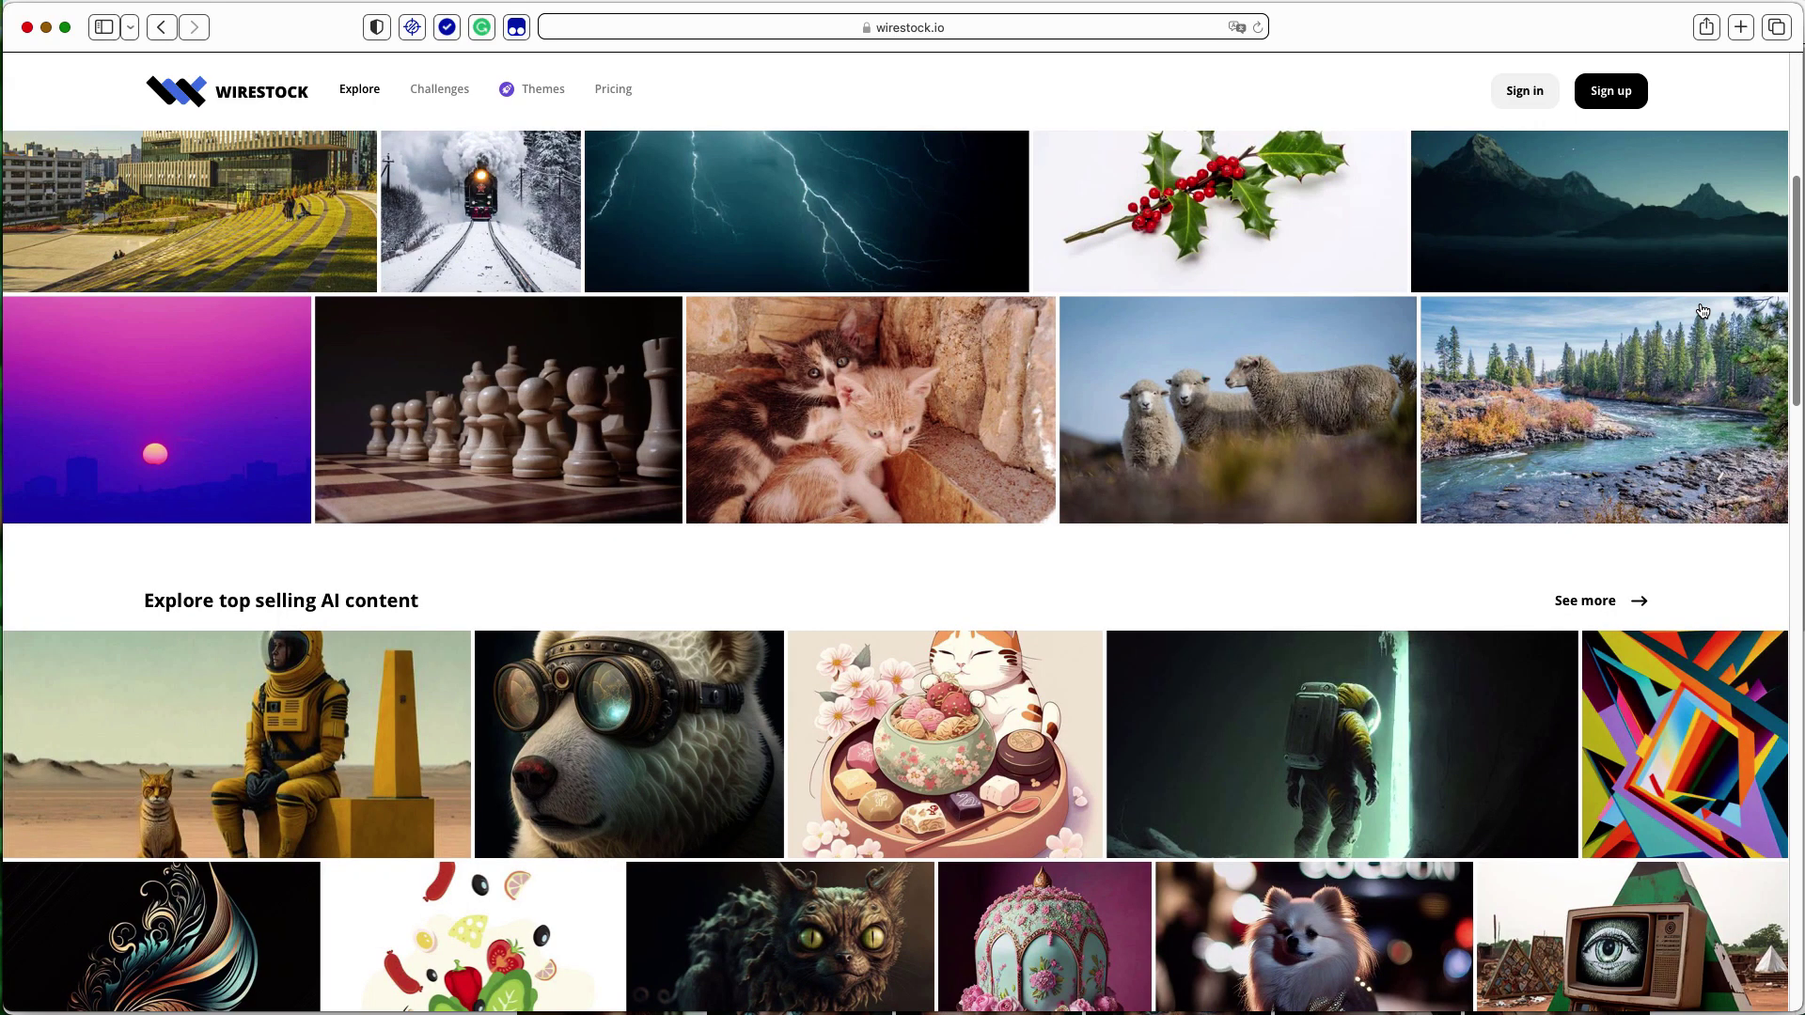
scroll(1702, 312, "down", 2)
scroll(1700, 313, "down", 4)
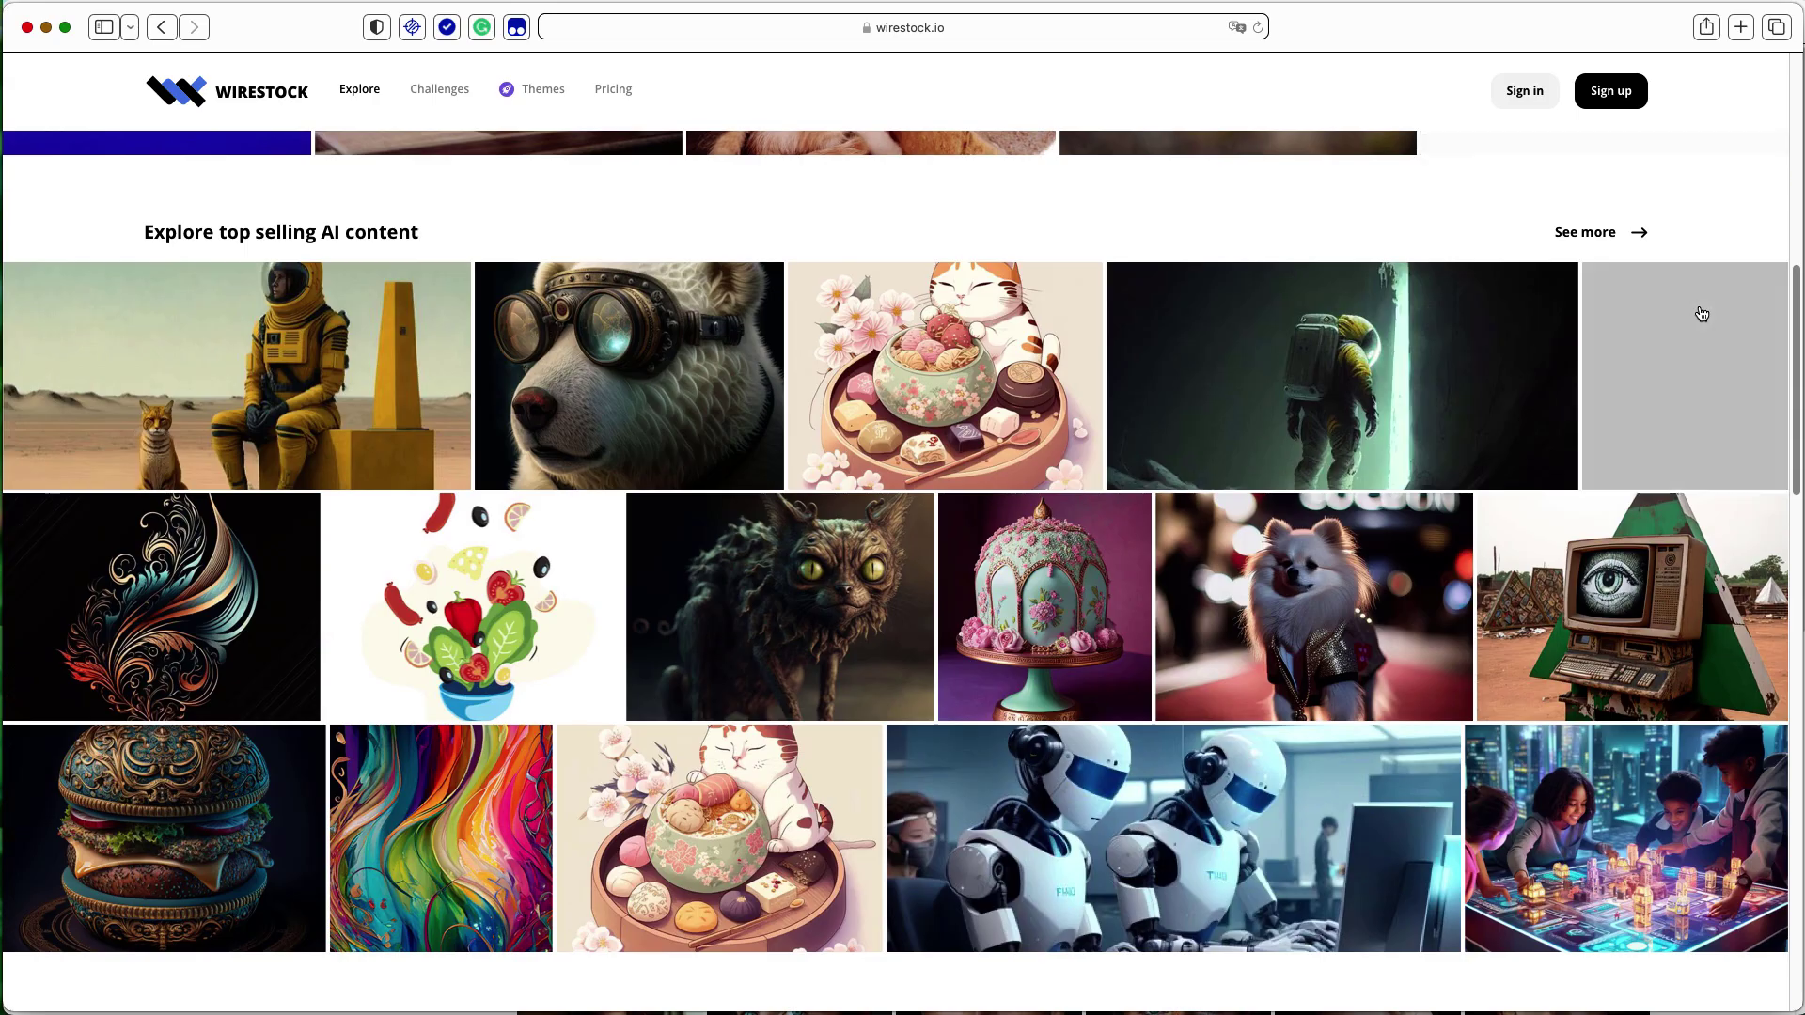
scroll(1701, 313, "down", 4)
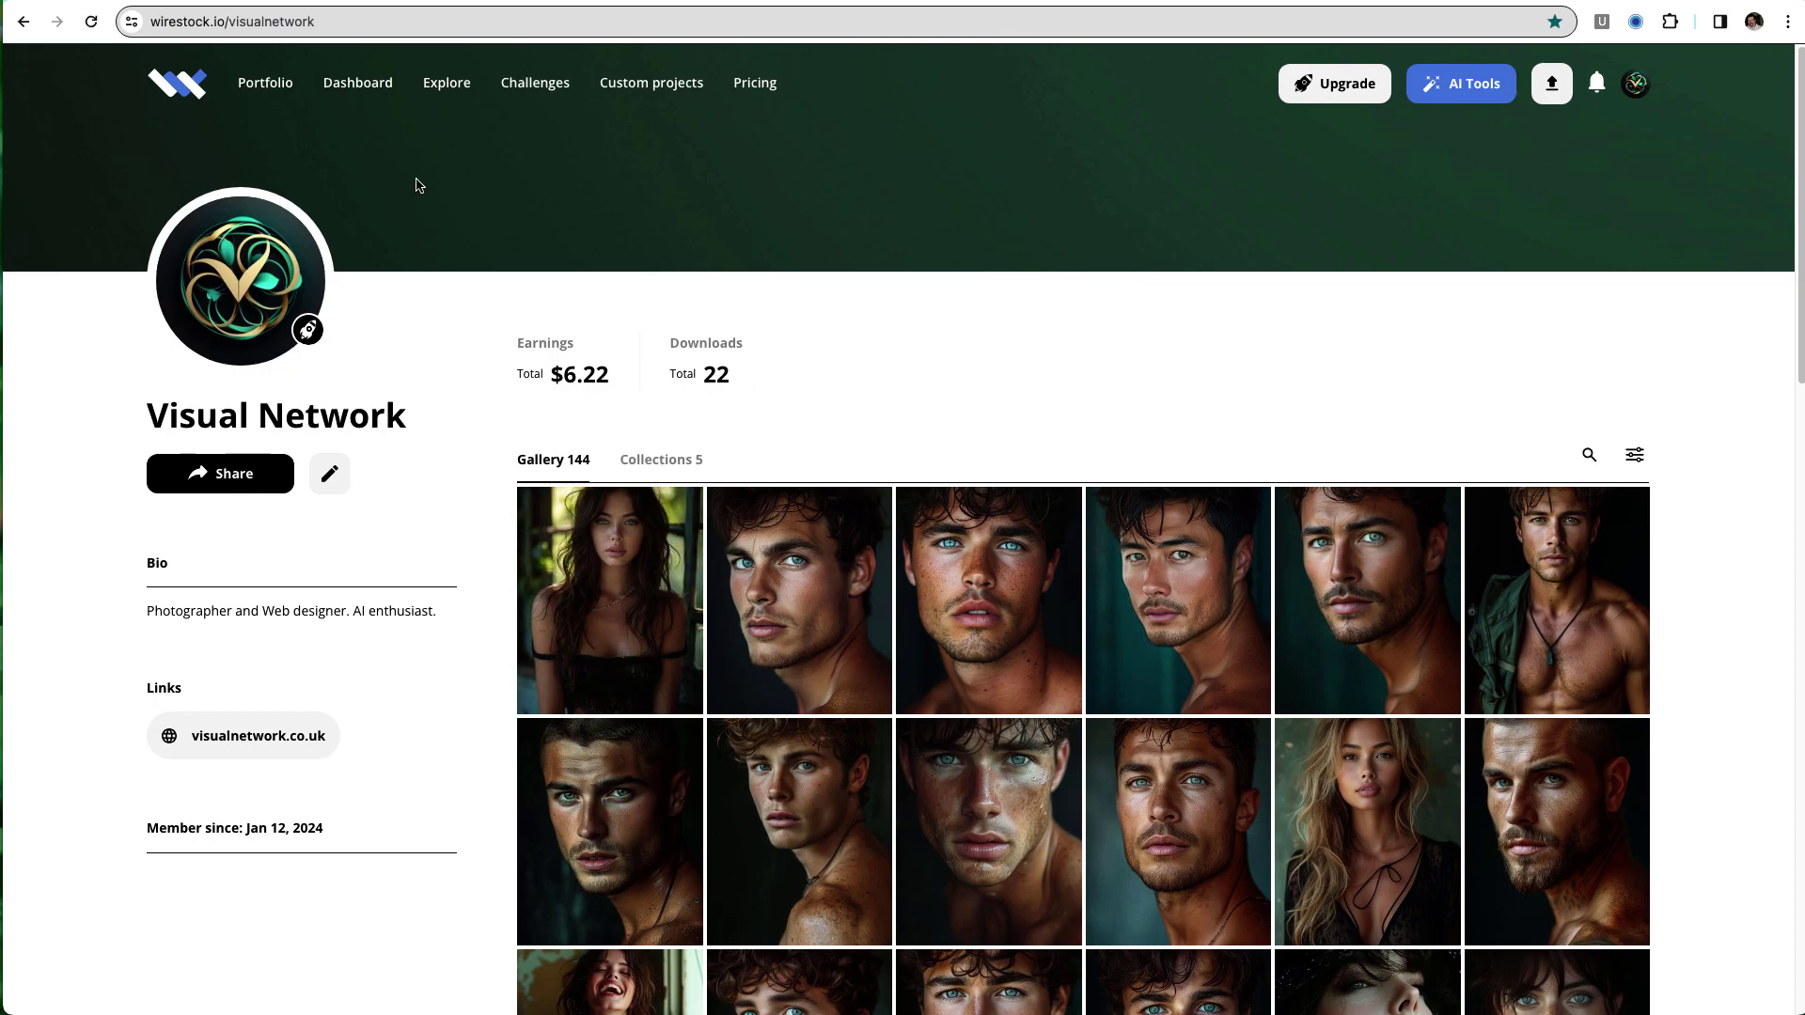
Open the Dashboard and scroll to Earnings by Photos and the Total Earnings chart
left_click(367, 86)
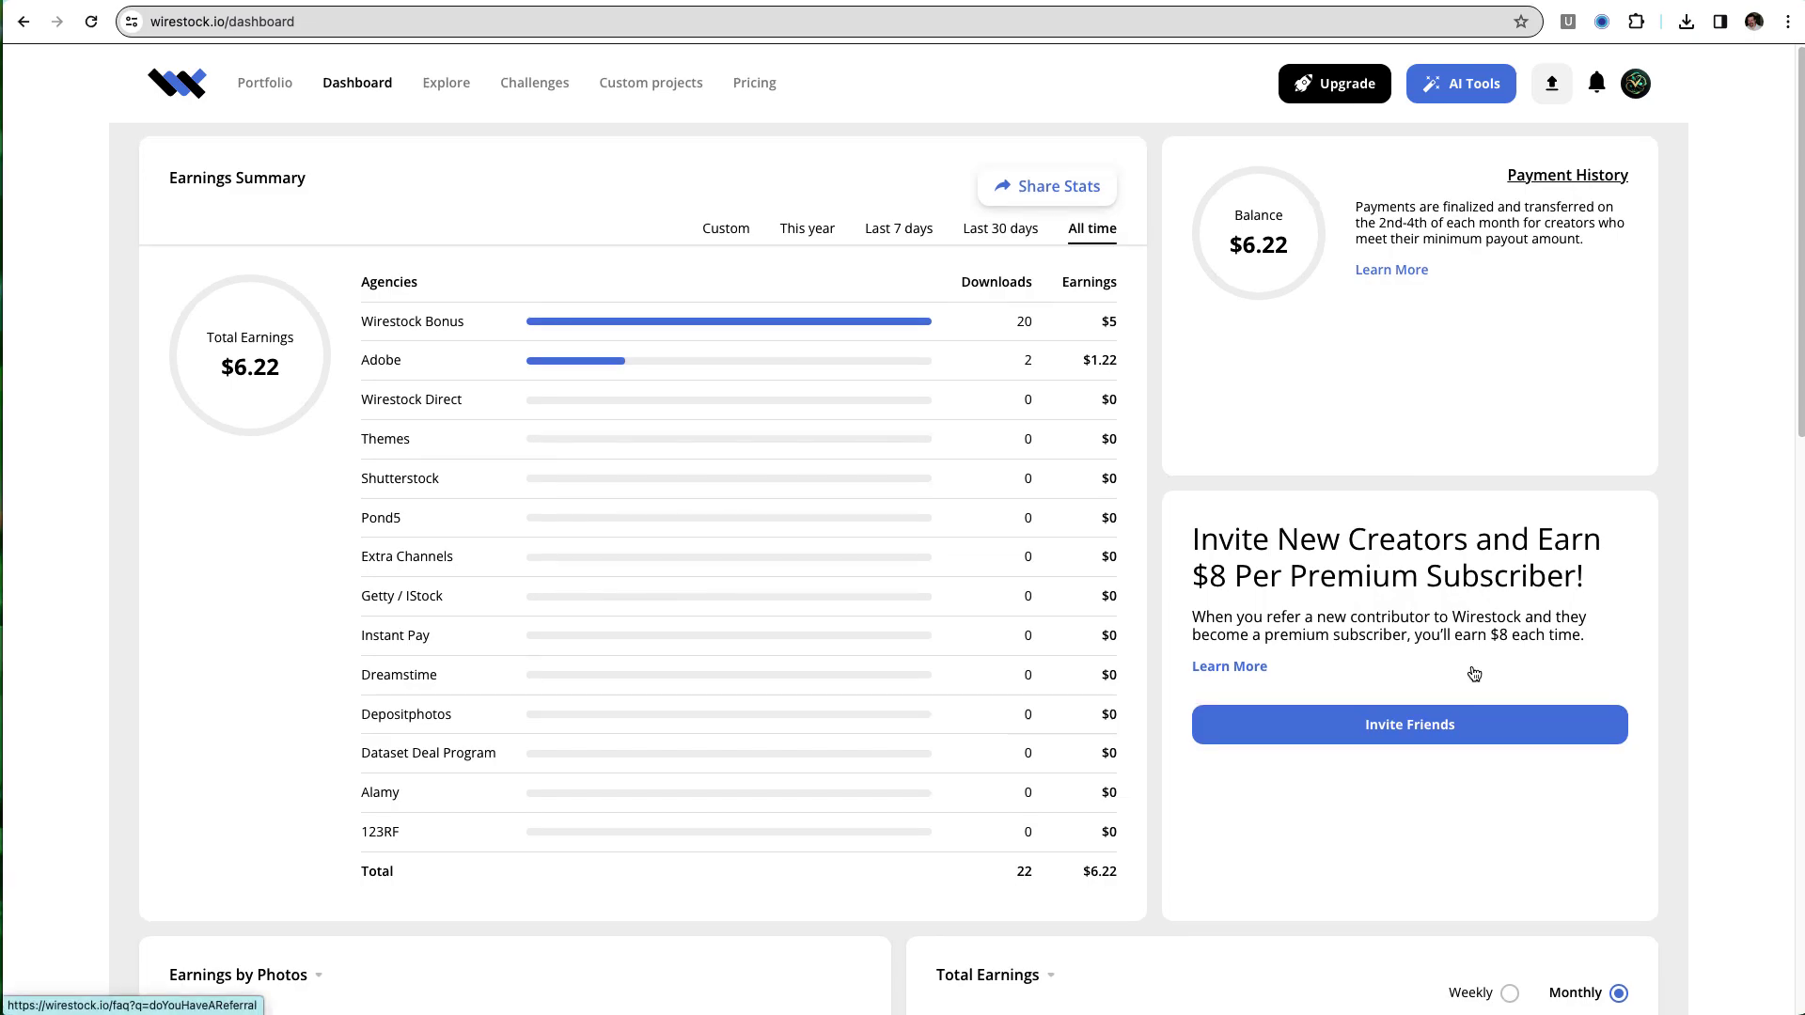
scroll(1472, 668, "down", 4)
scroll(1473, 669, "down", 3)
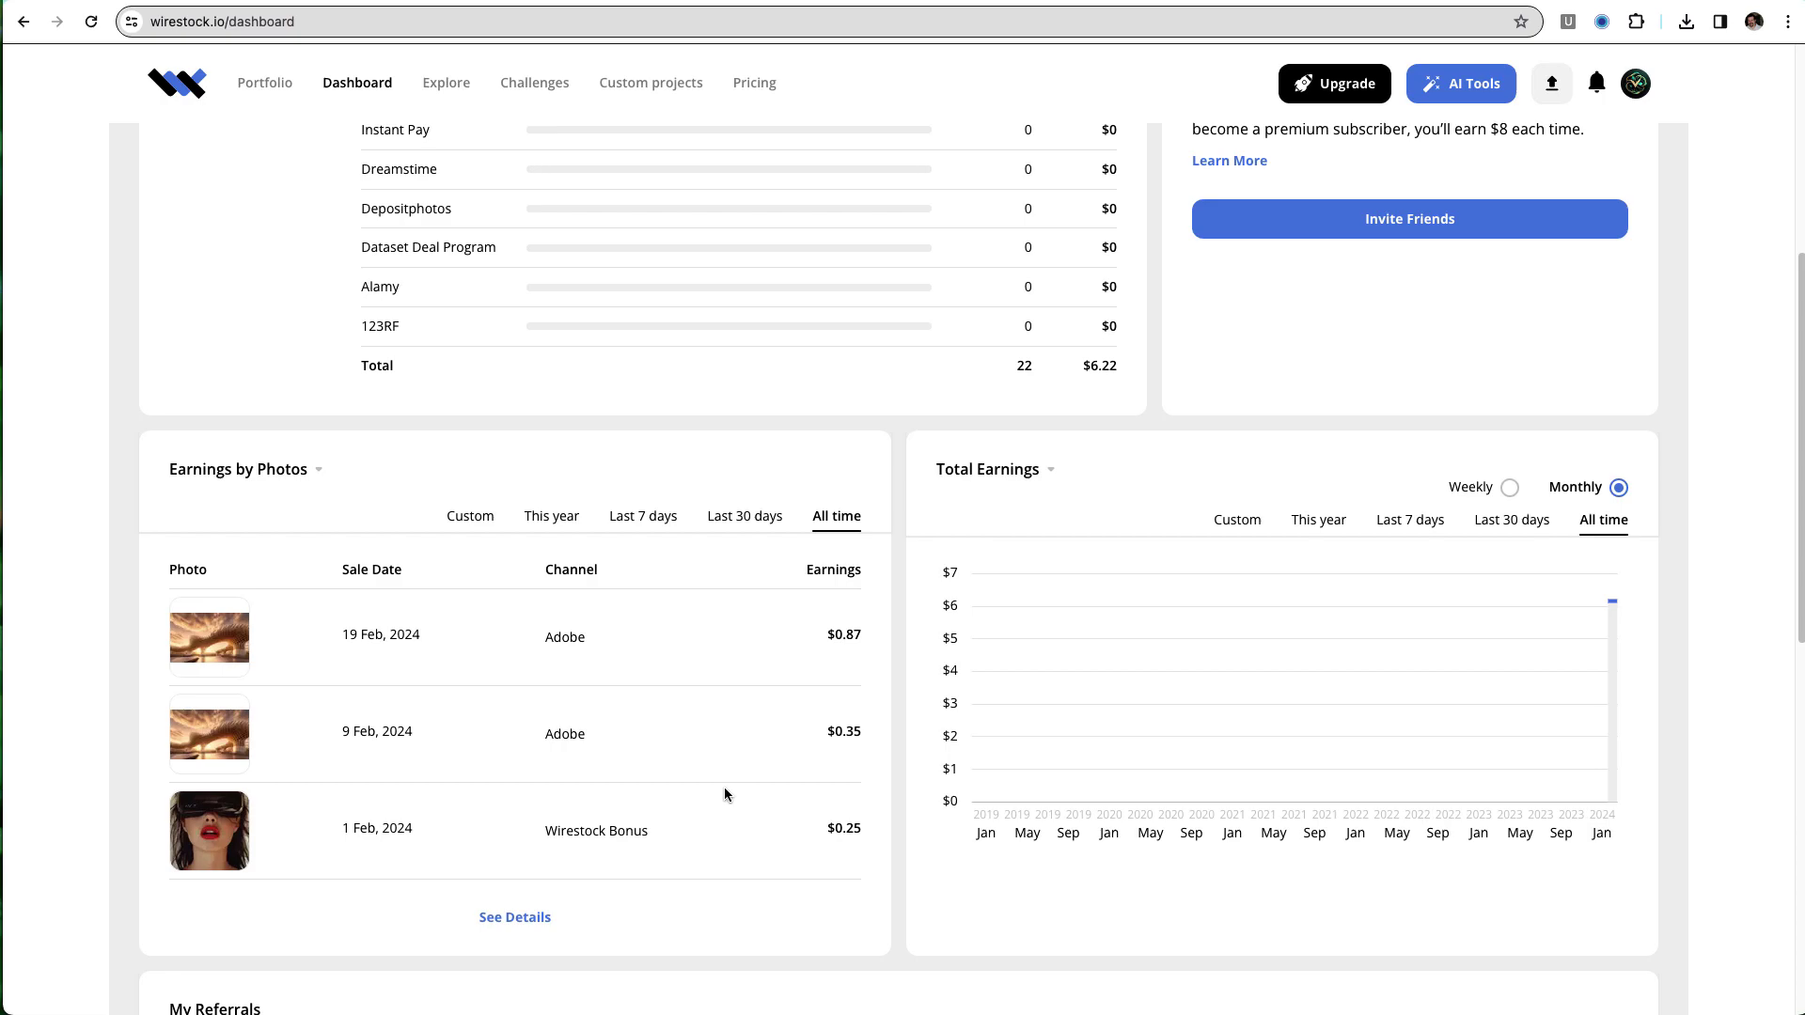
scroll(730, 790, "down", 2)
Paste the hyperrealistic laptop-typing prompt into the AI Image Generator and generate
left_click(528, 750)
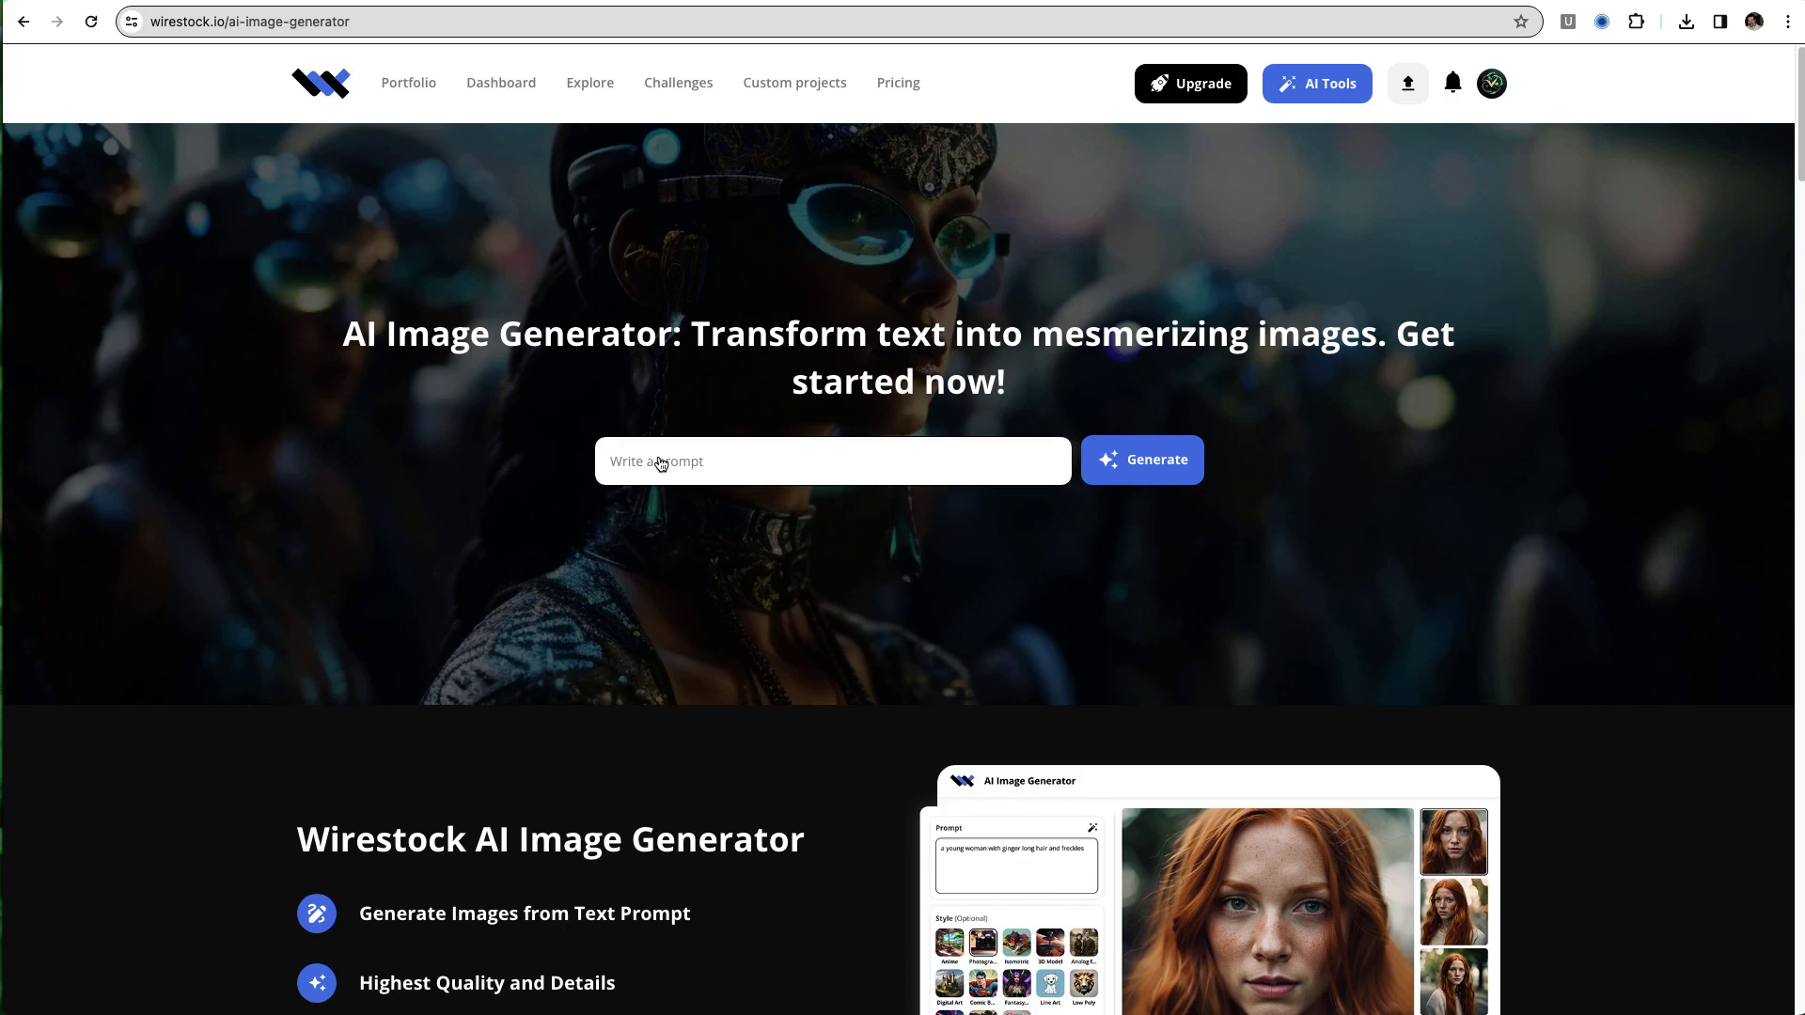
left_click(661, 464)
key("super+v")
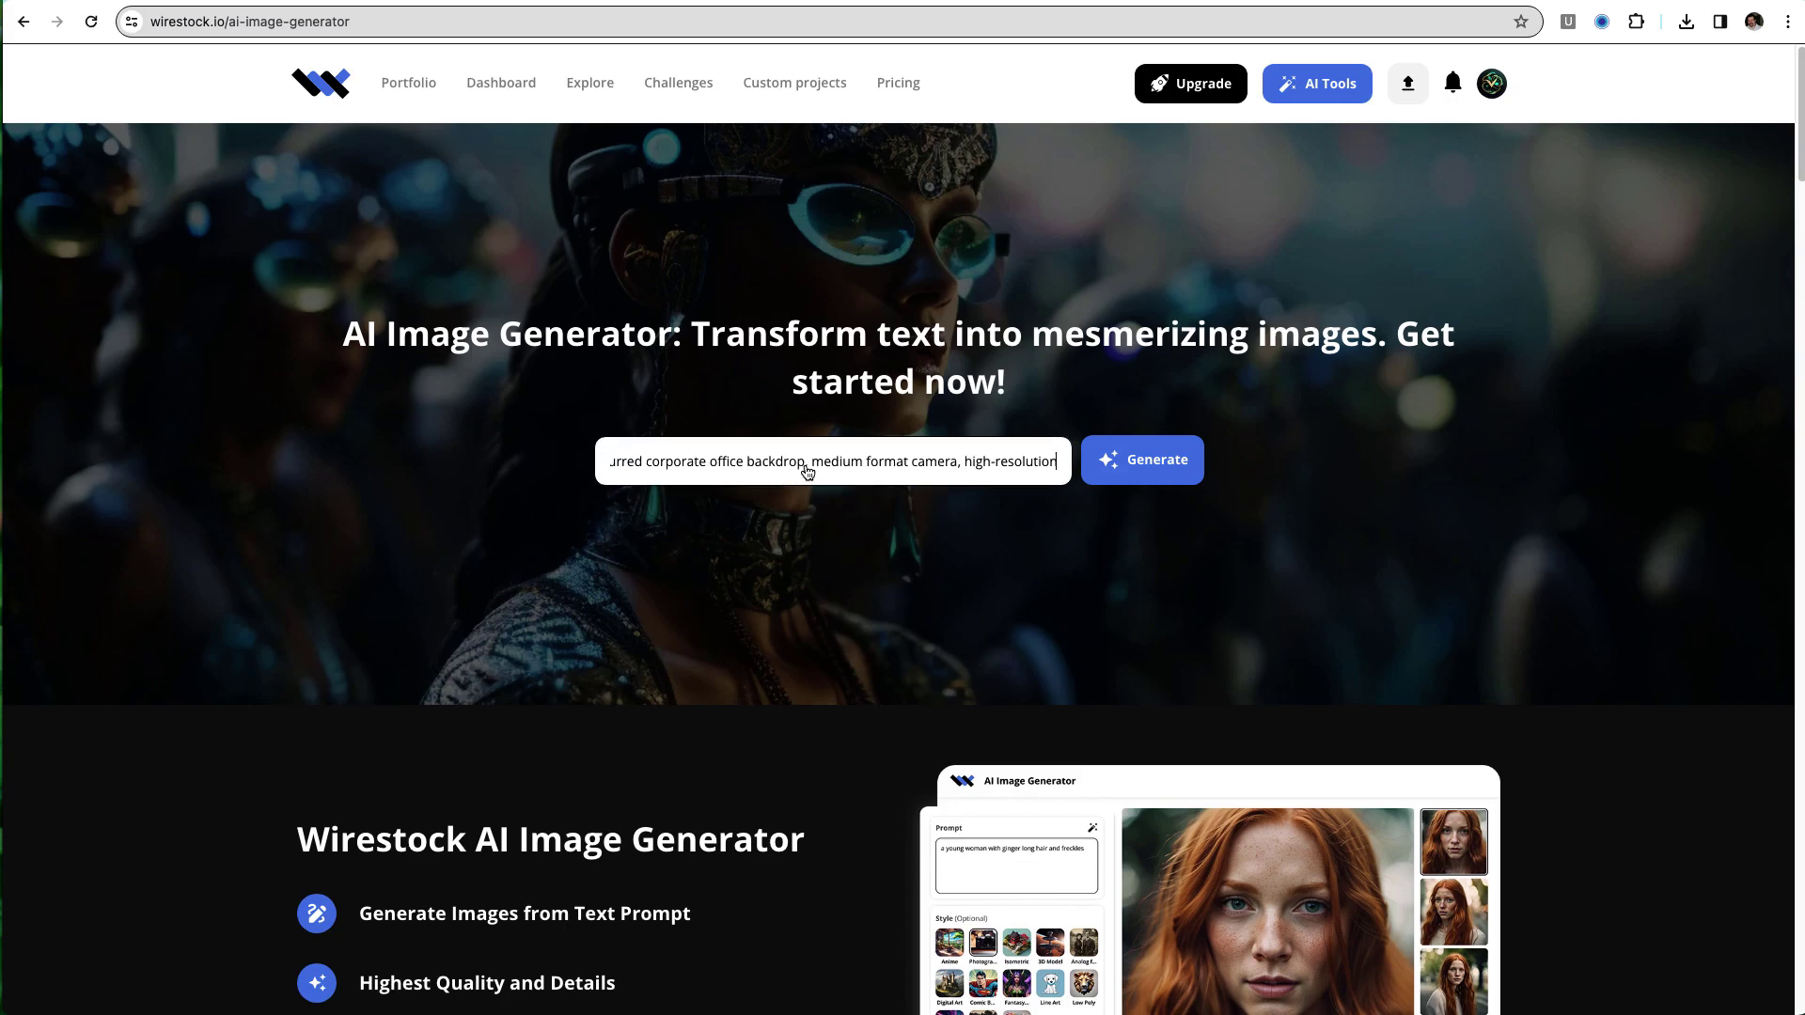
left_click(1134, 467)
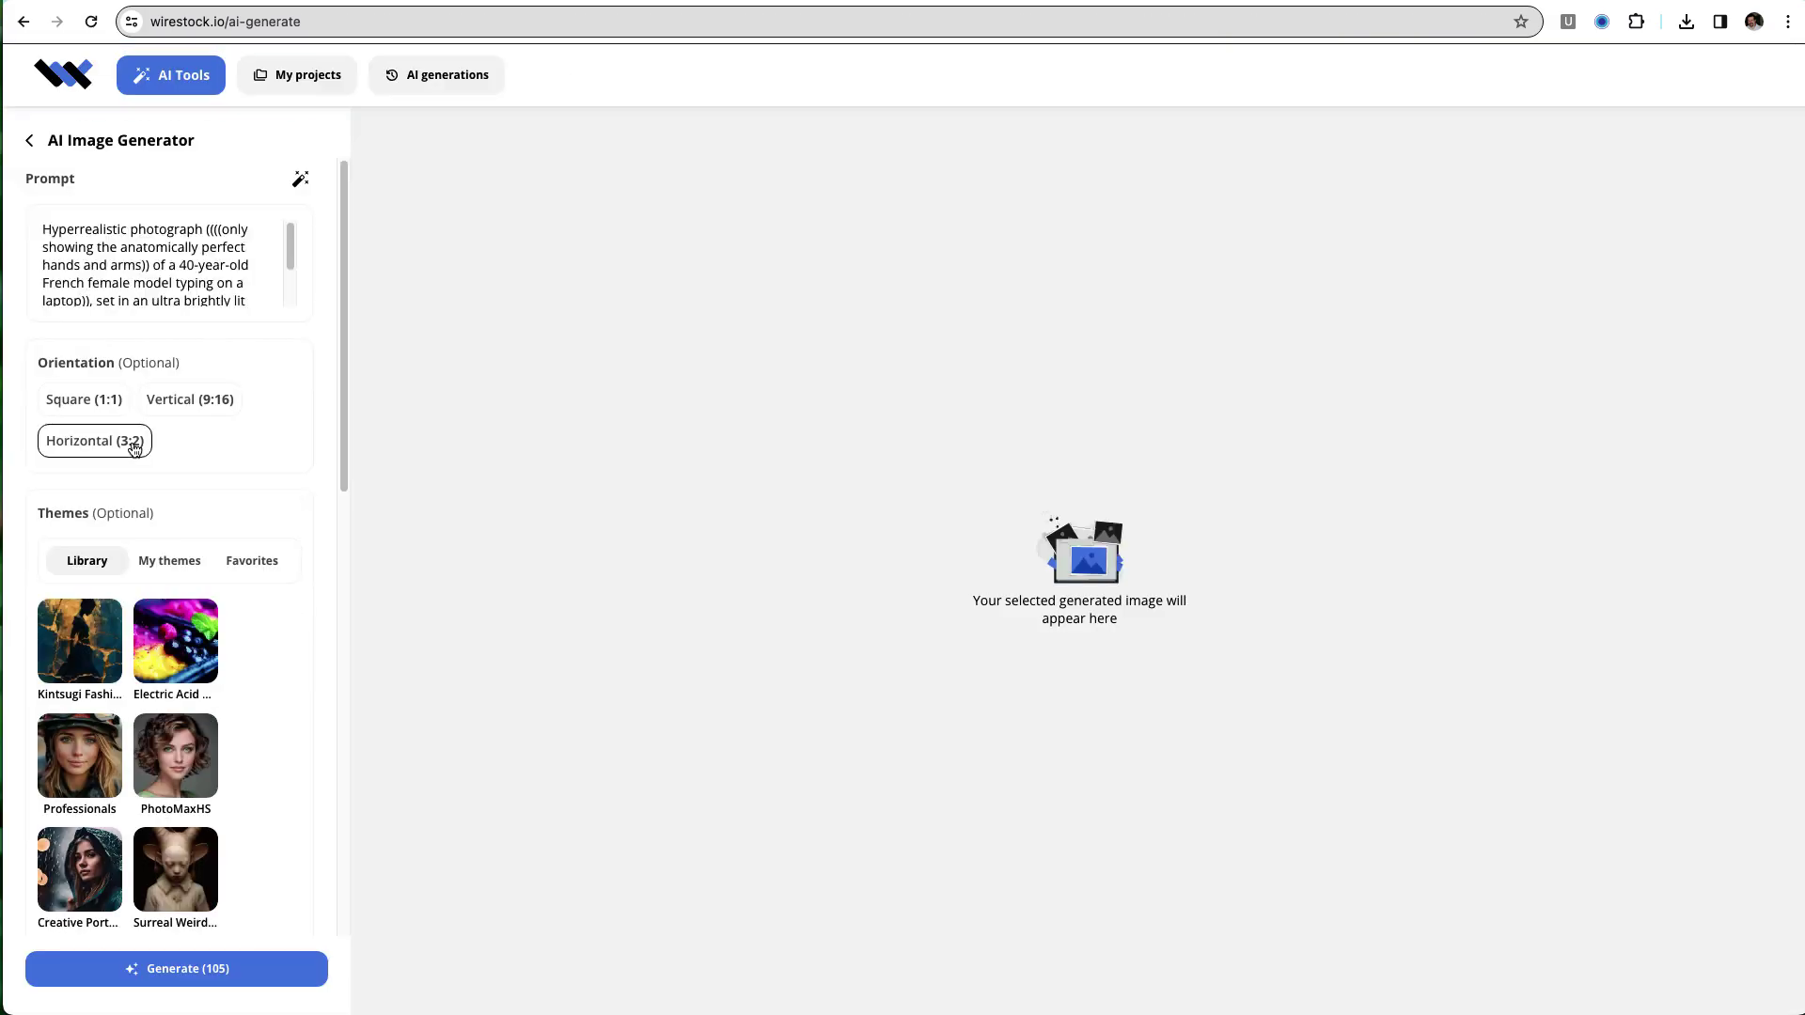
Generate again with Horizontal 3:2 orientation and the Photography style
left_click(100, 447)
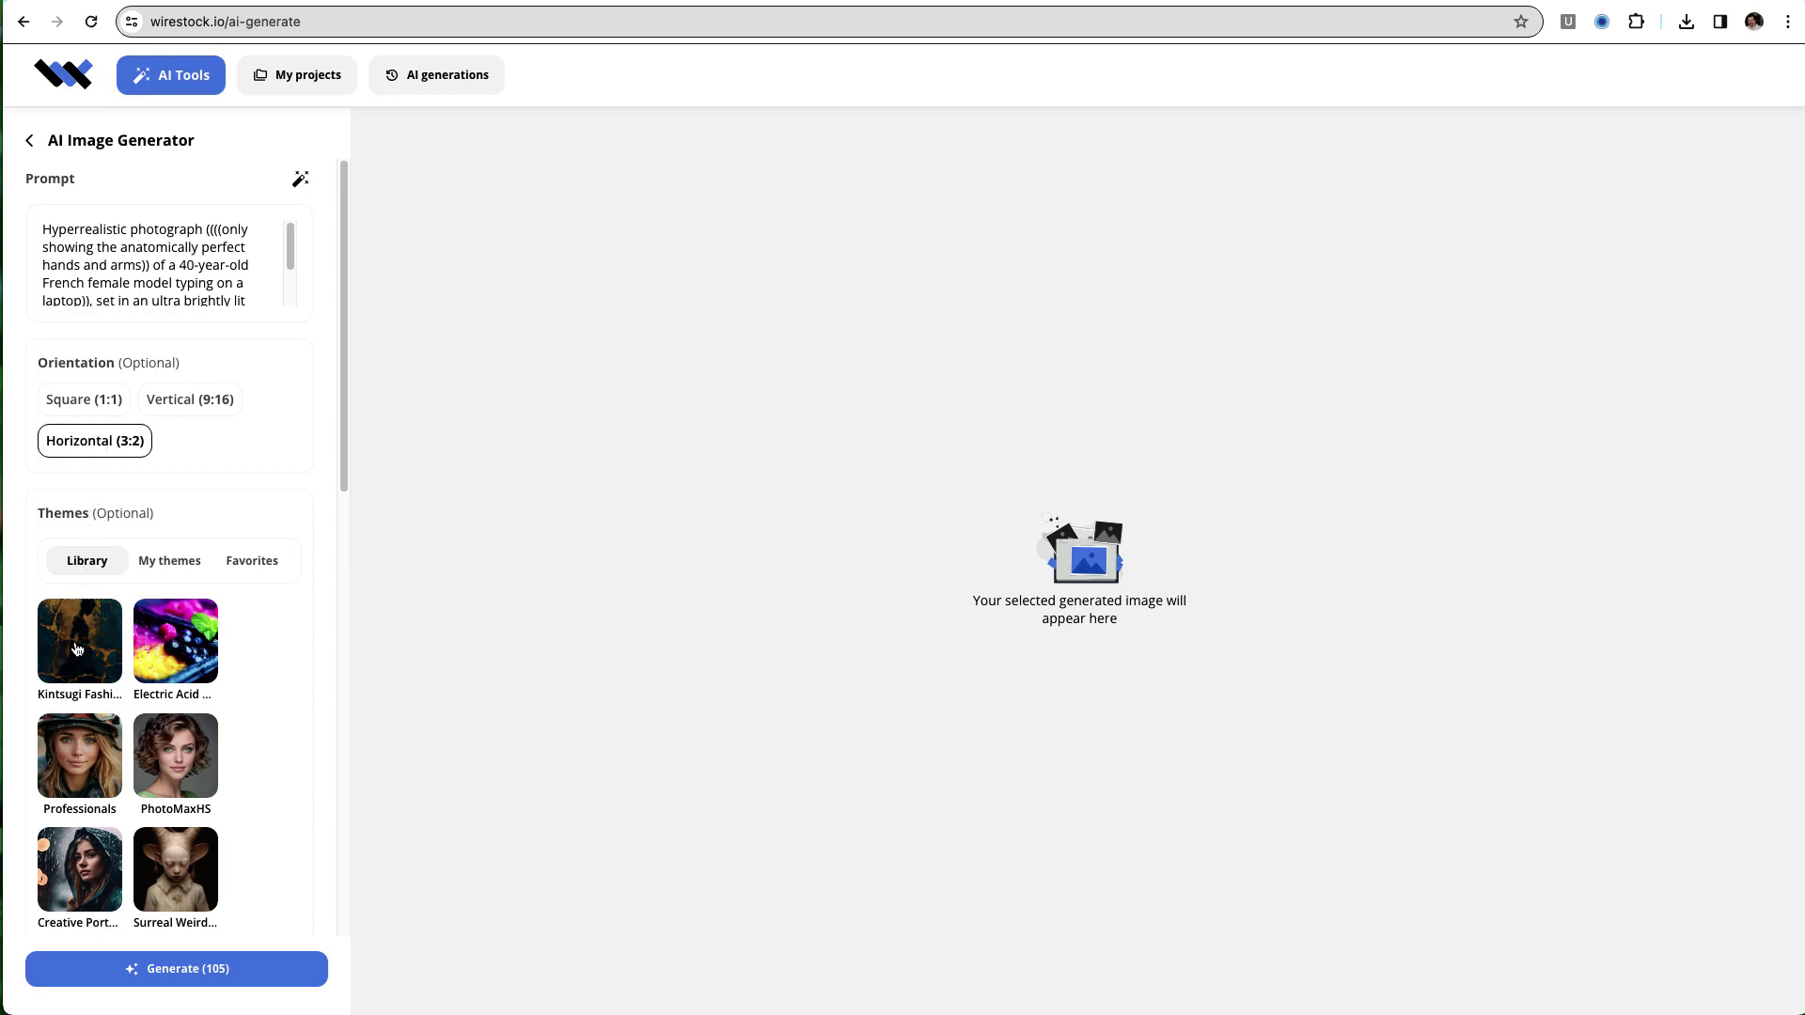
scroll(129, 635, "down", 10)
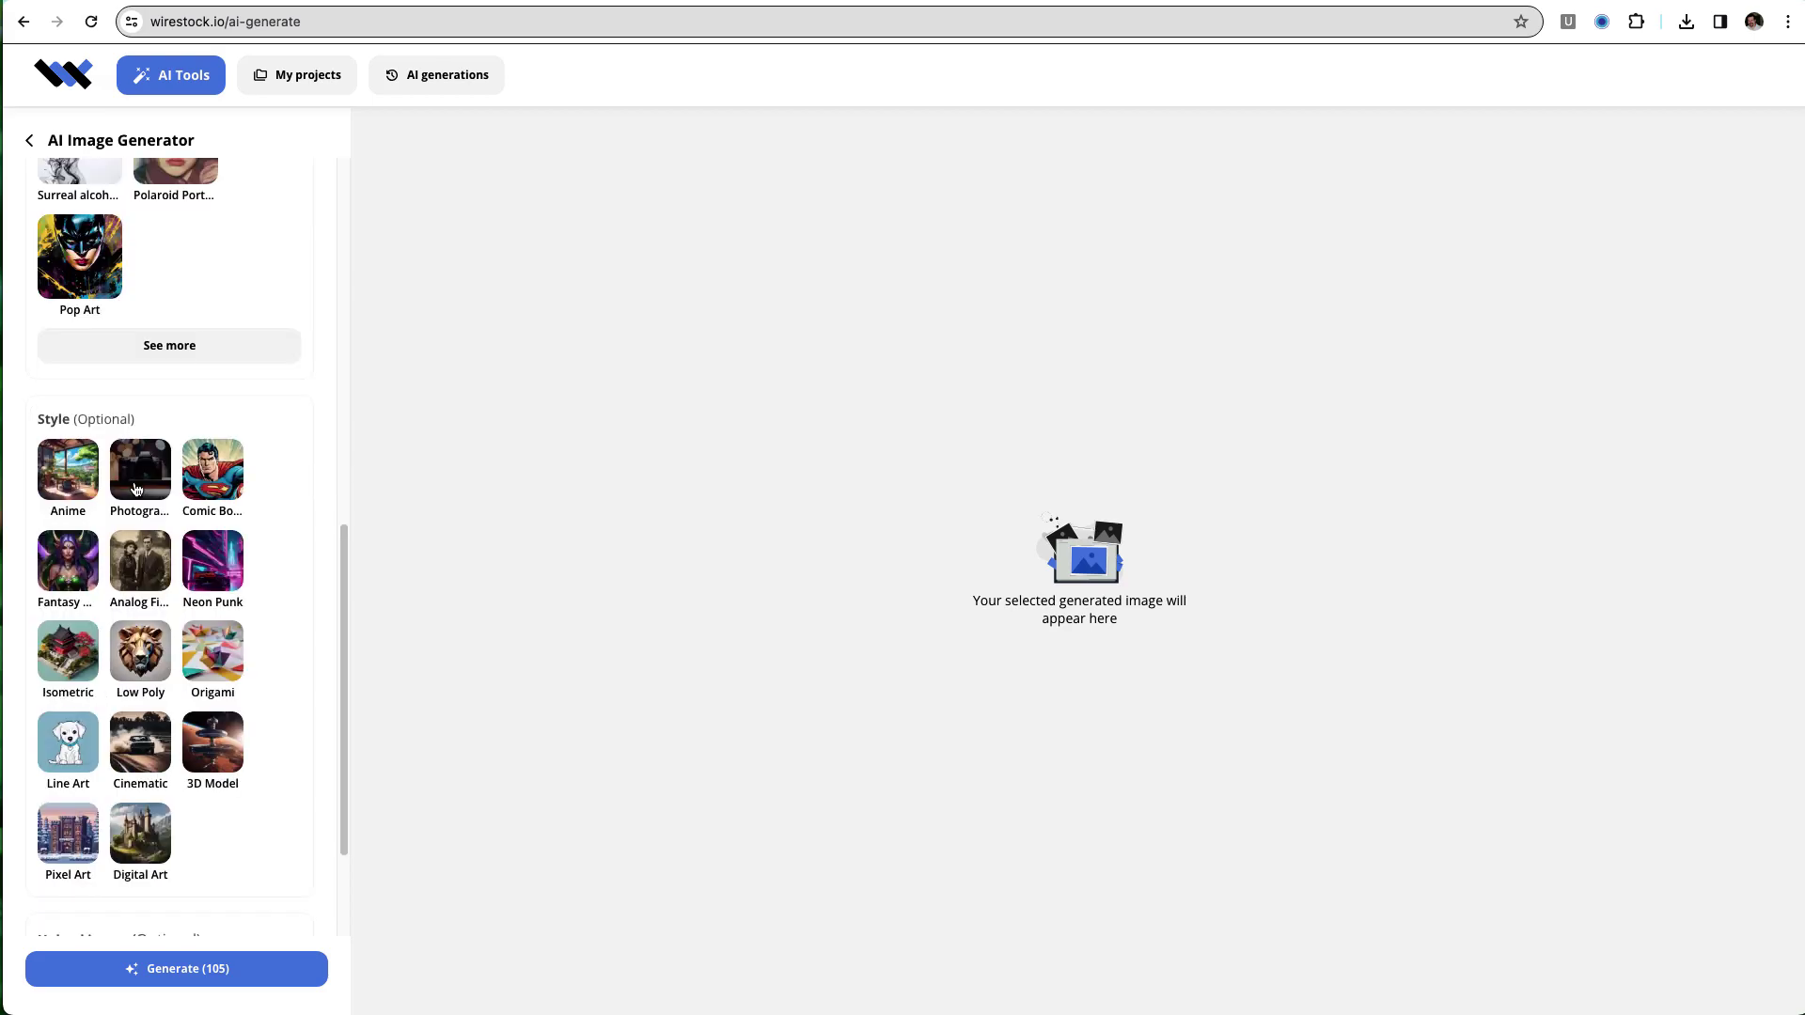
left_click(136, 488)
scroll(140, 658, "down", 3)
left_click(170, 969)
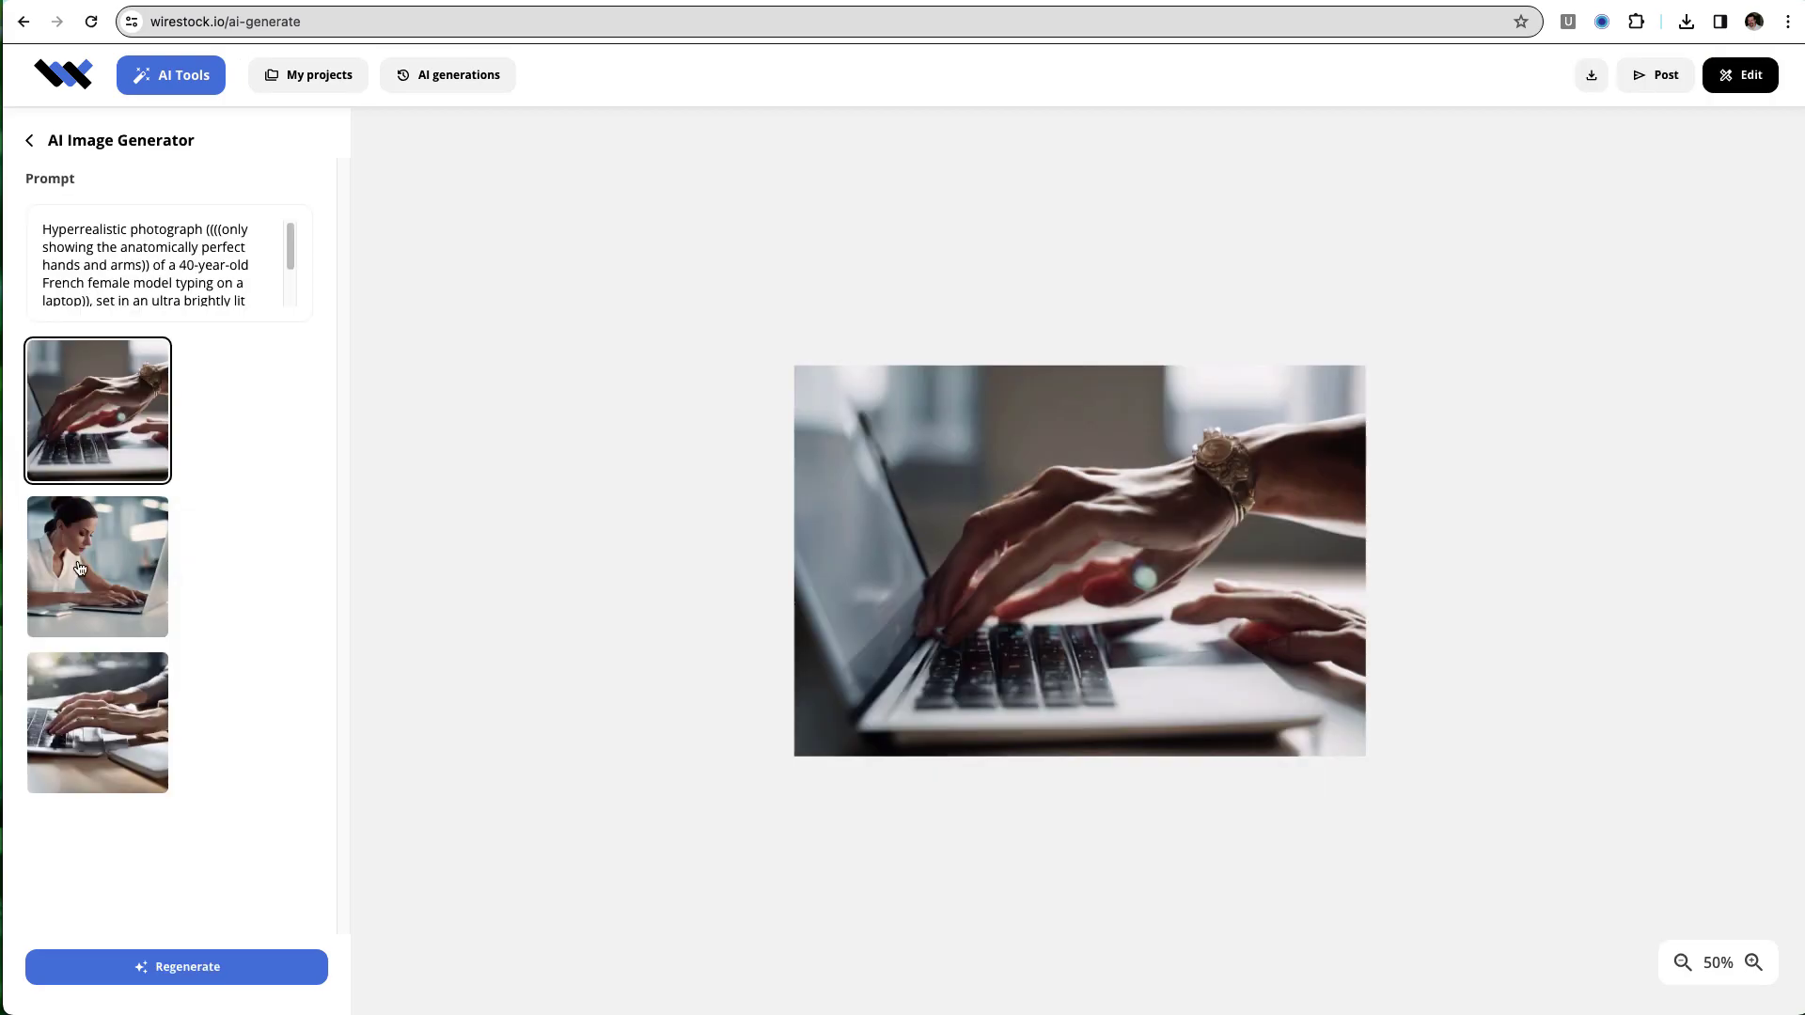
Preview the second and third images, regenerate, then preview the new second and third images
left_click(80, 567)
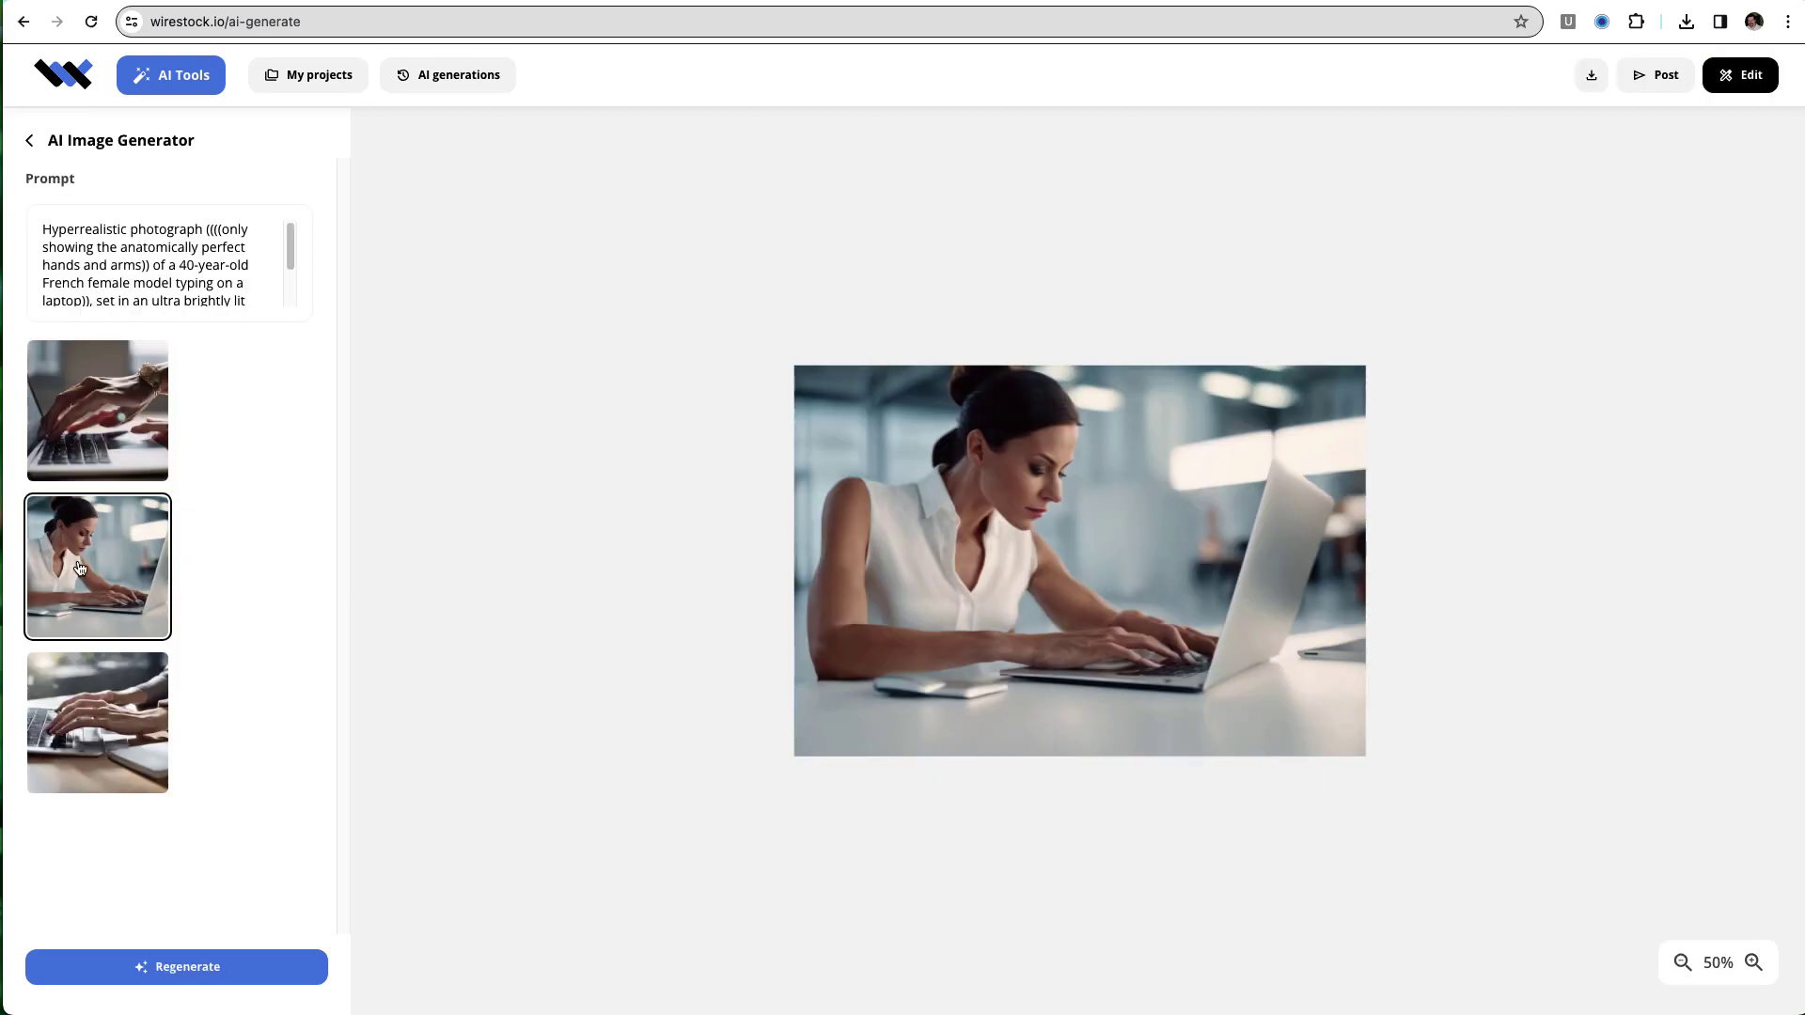
left_click(111, 717)
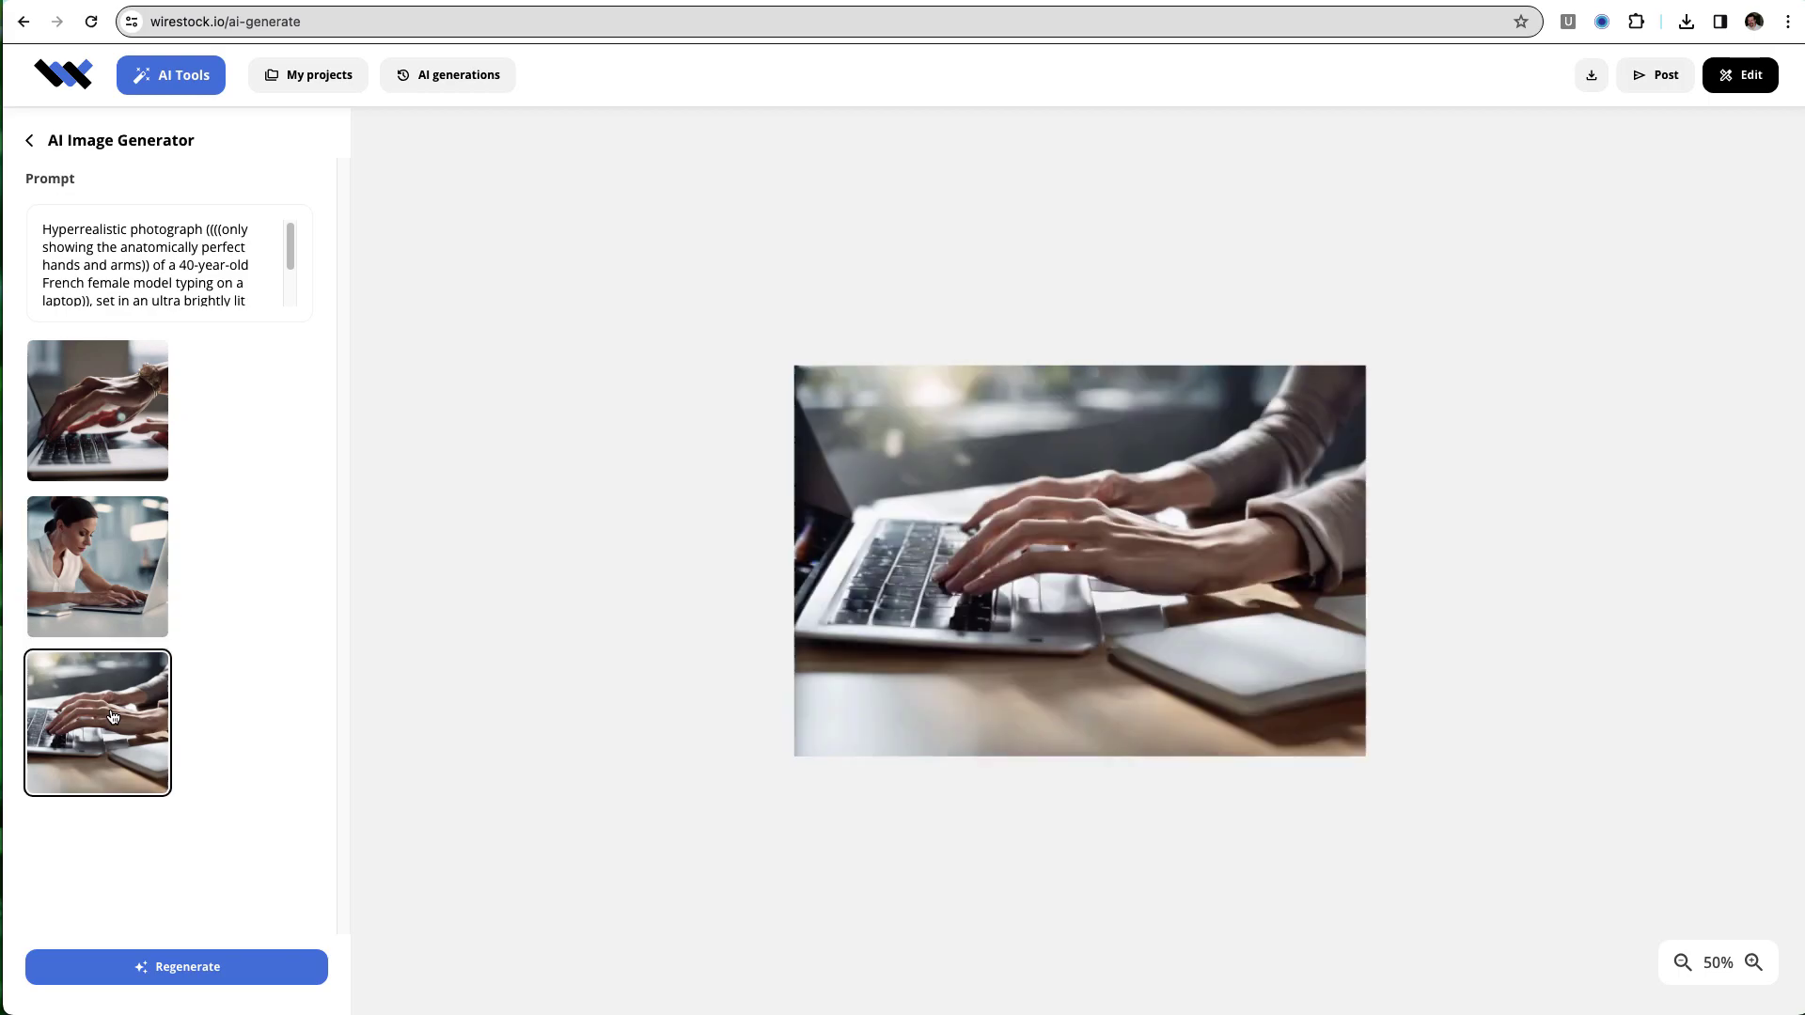
left_click(66, 953)
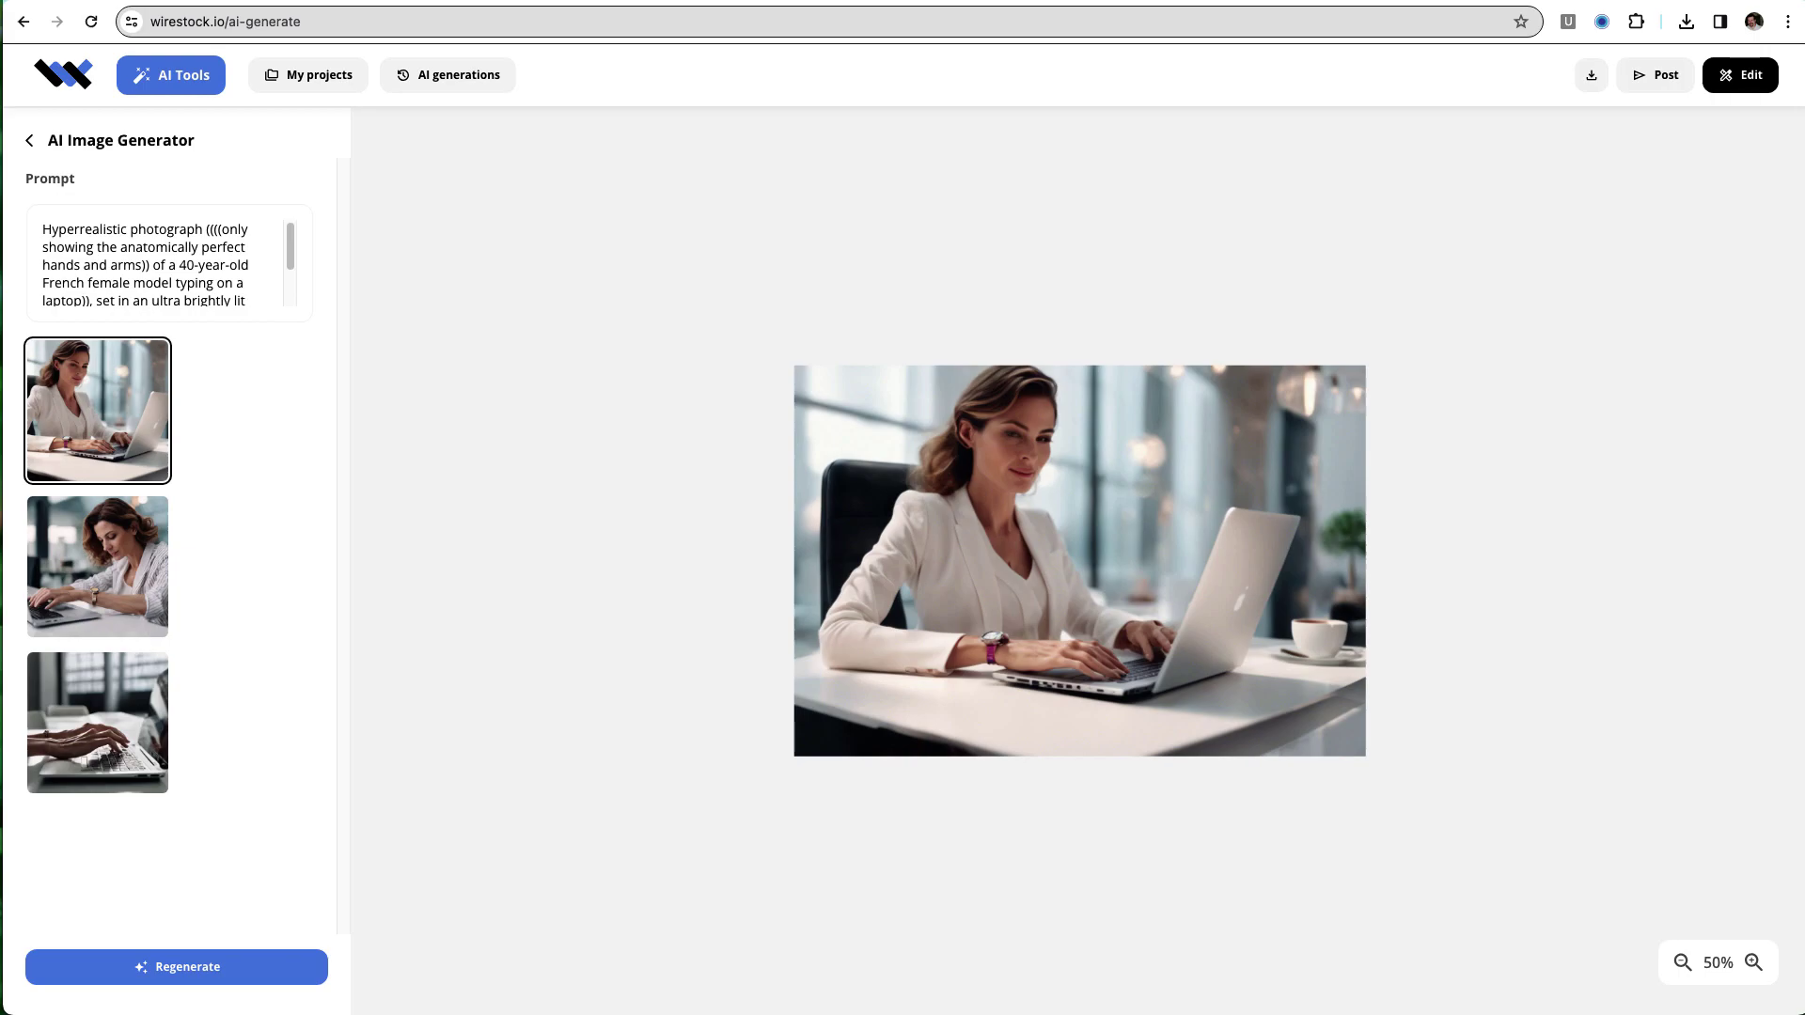
left_click(74, 565)
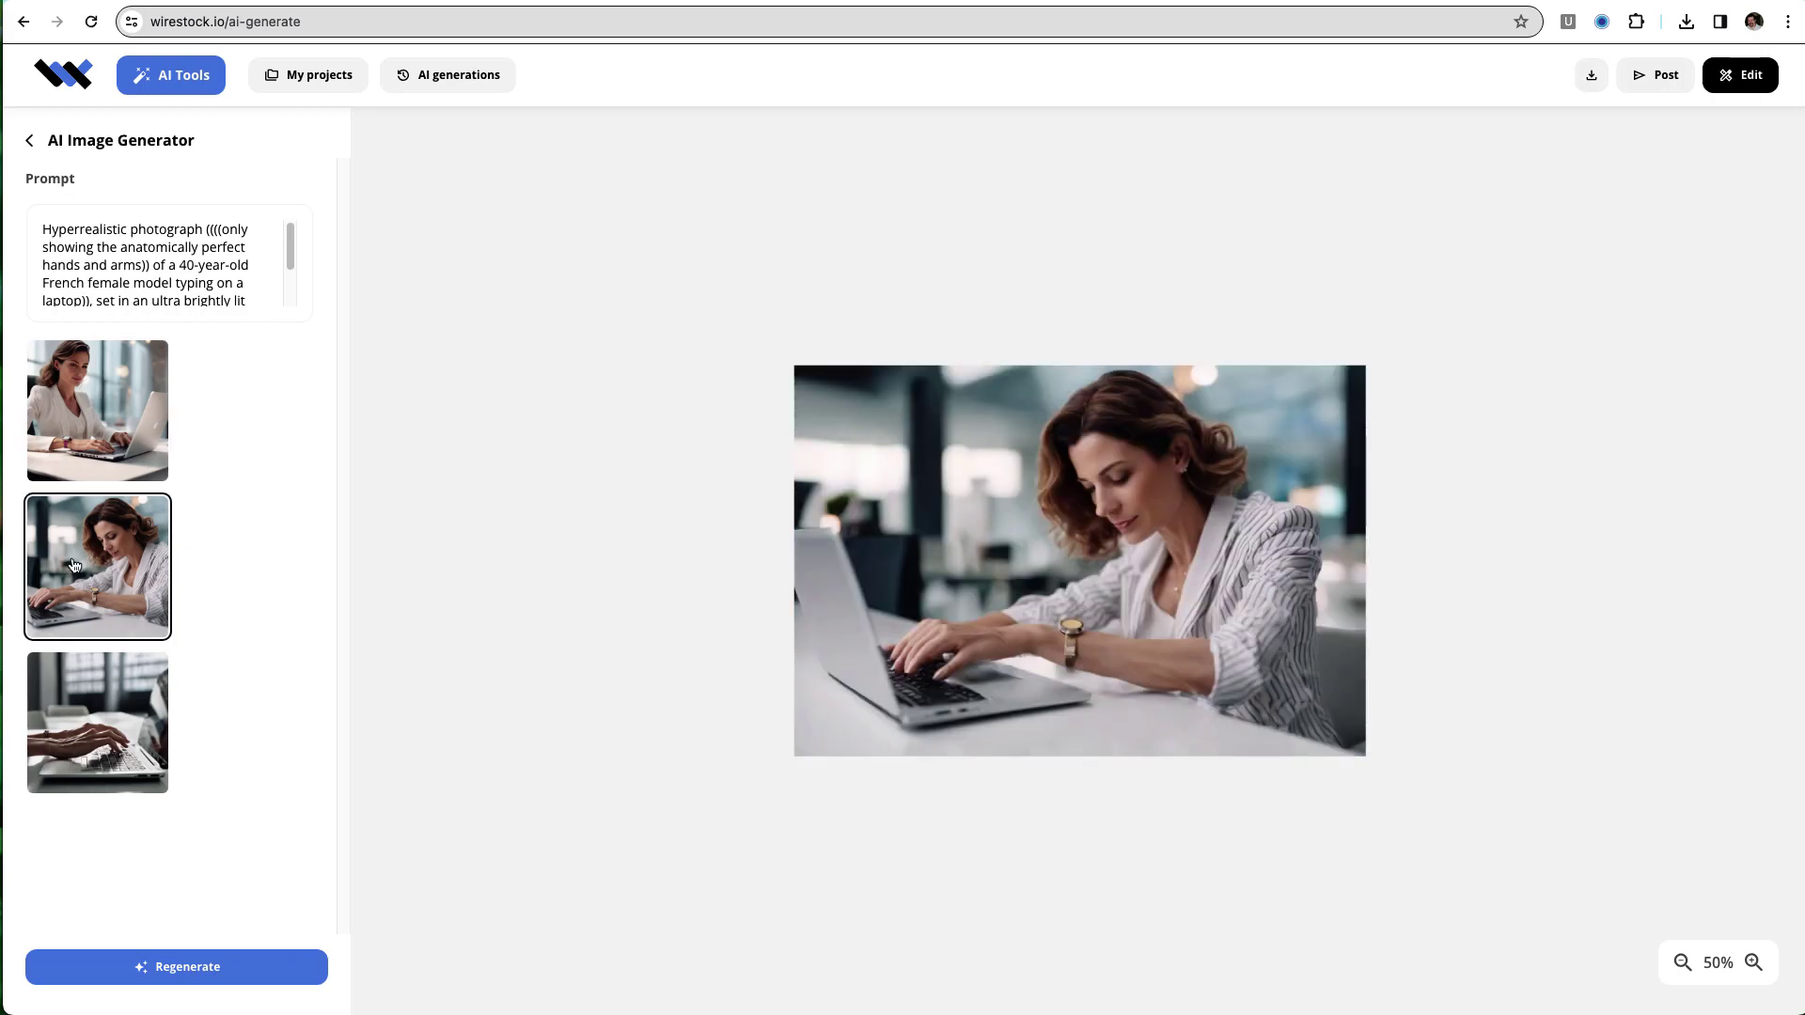
left_click(99, 727)
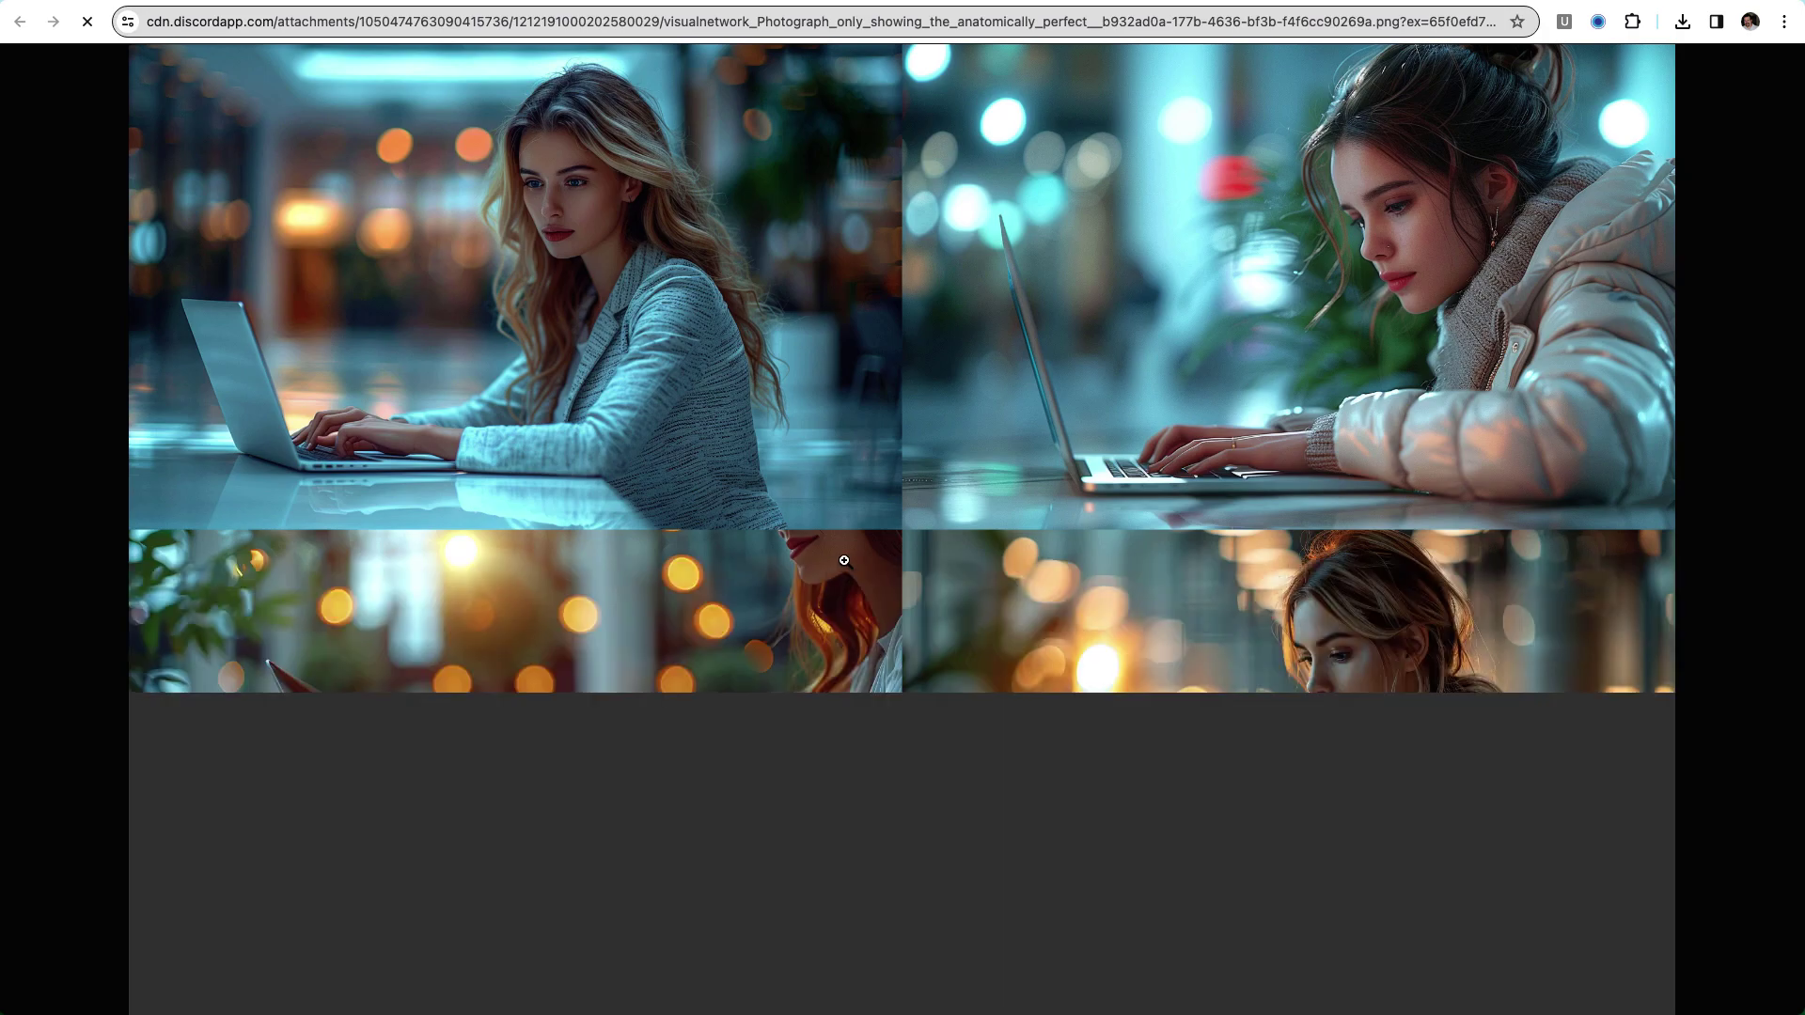
View the Midjourney four-photo laptop grid at full size, then return to the Discord chat
left_click(1178, 529)
scroll(1283, 494, "down", 5)
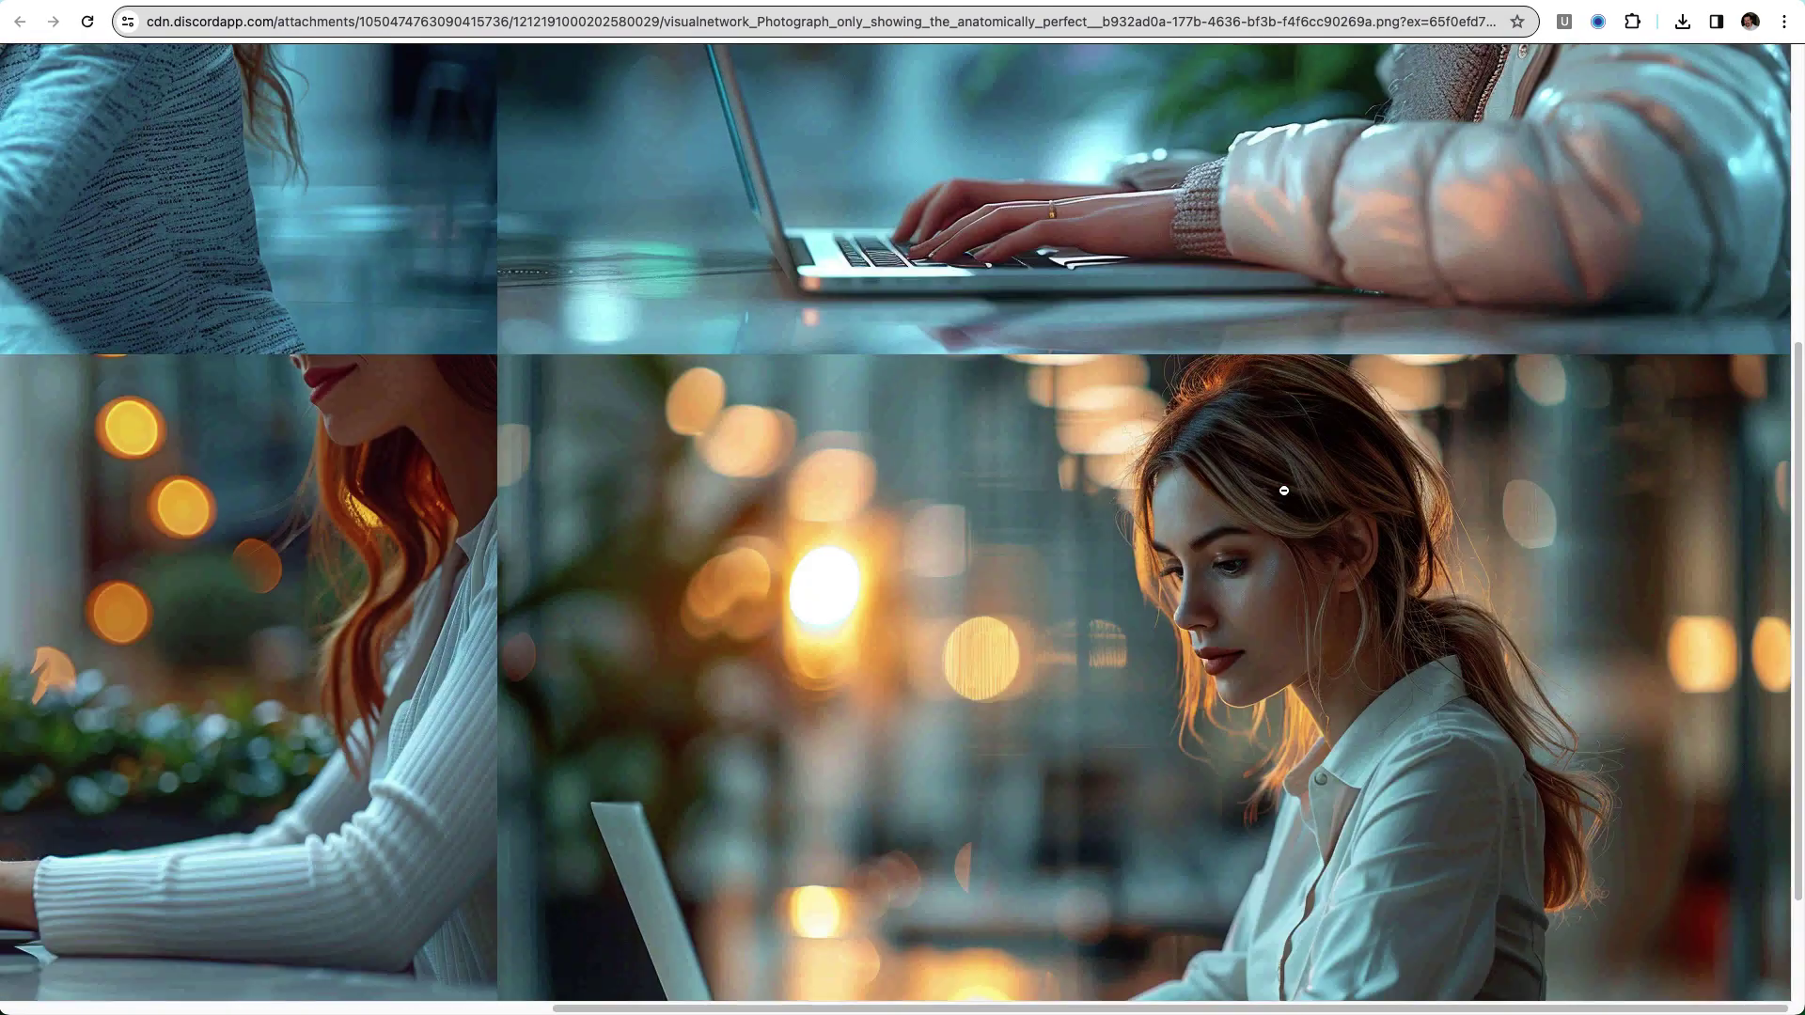
left_click_drag(1030, 1008, 760, 1010)
scroll(737, 891, "left", 5)
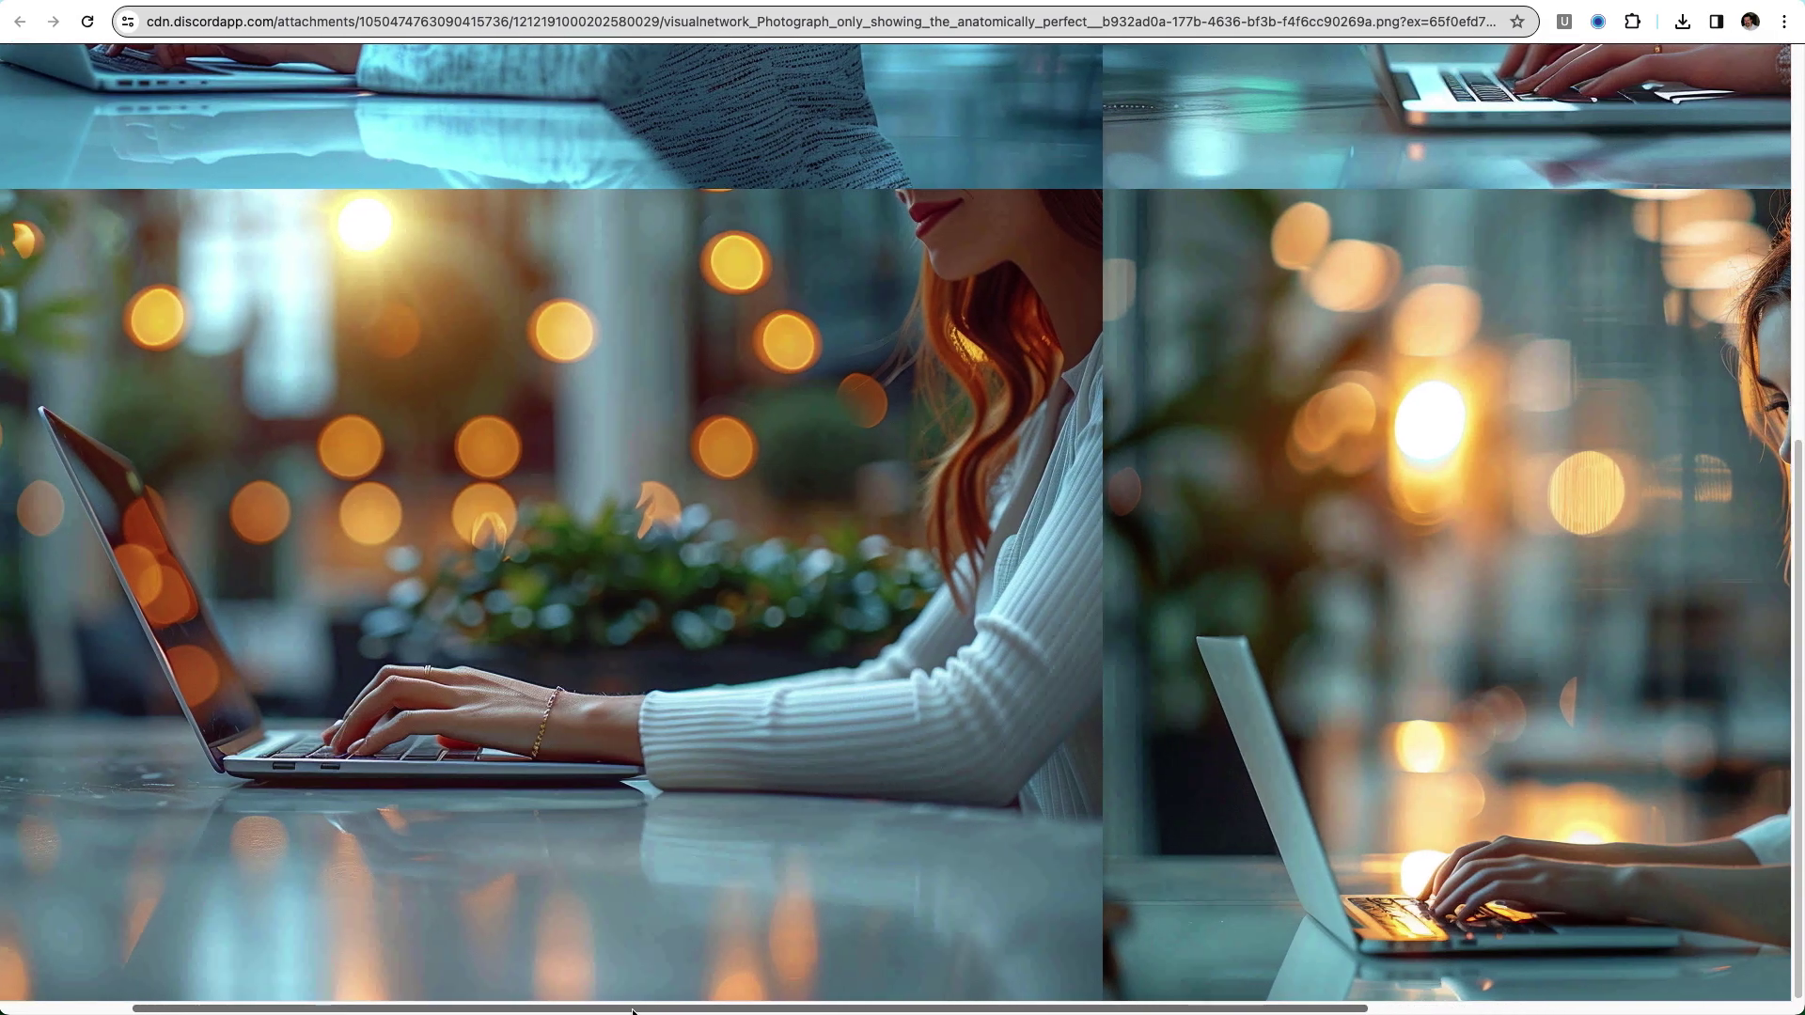
scroll(758, 766, "up", 7)
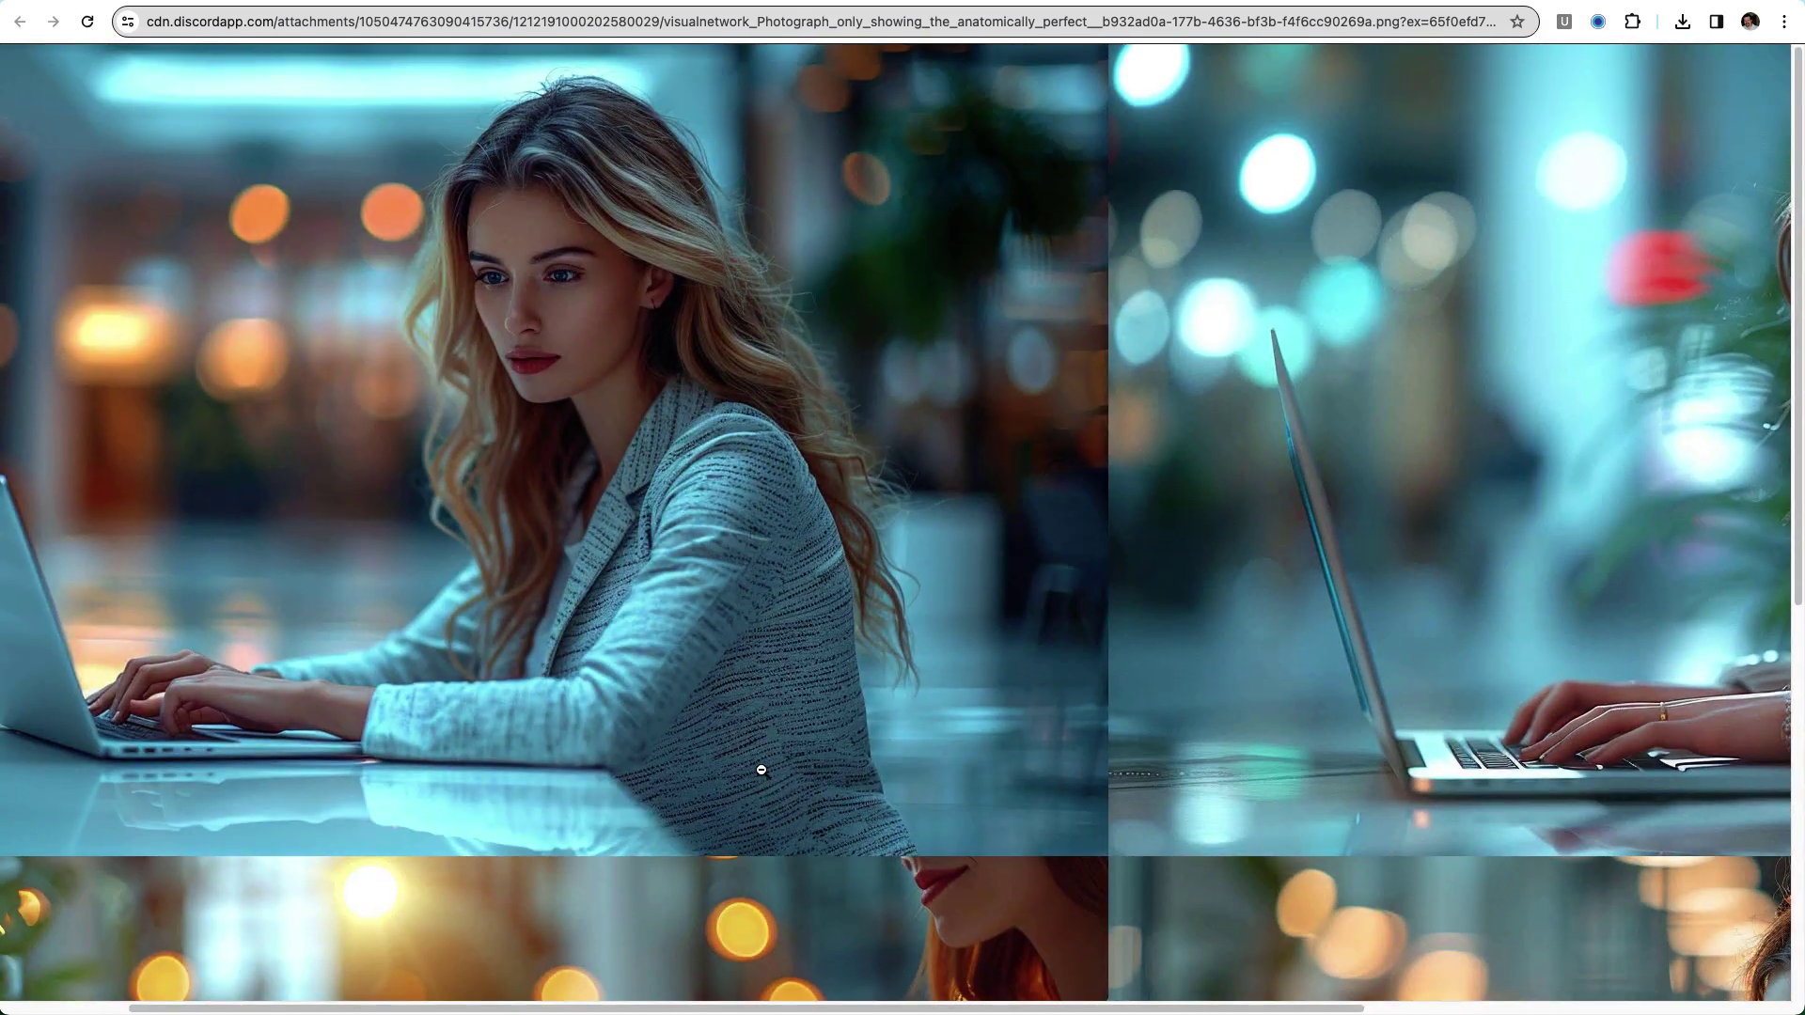
left_click(760, 680)
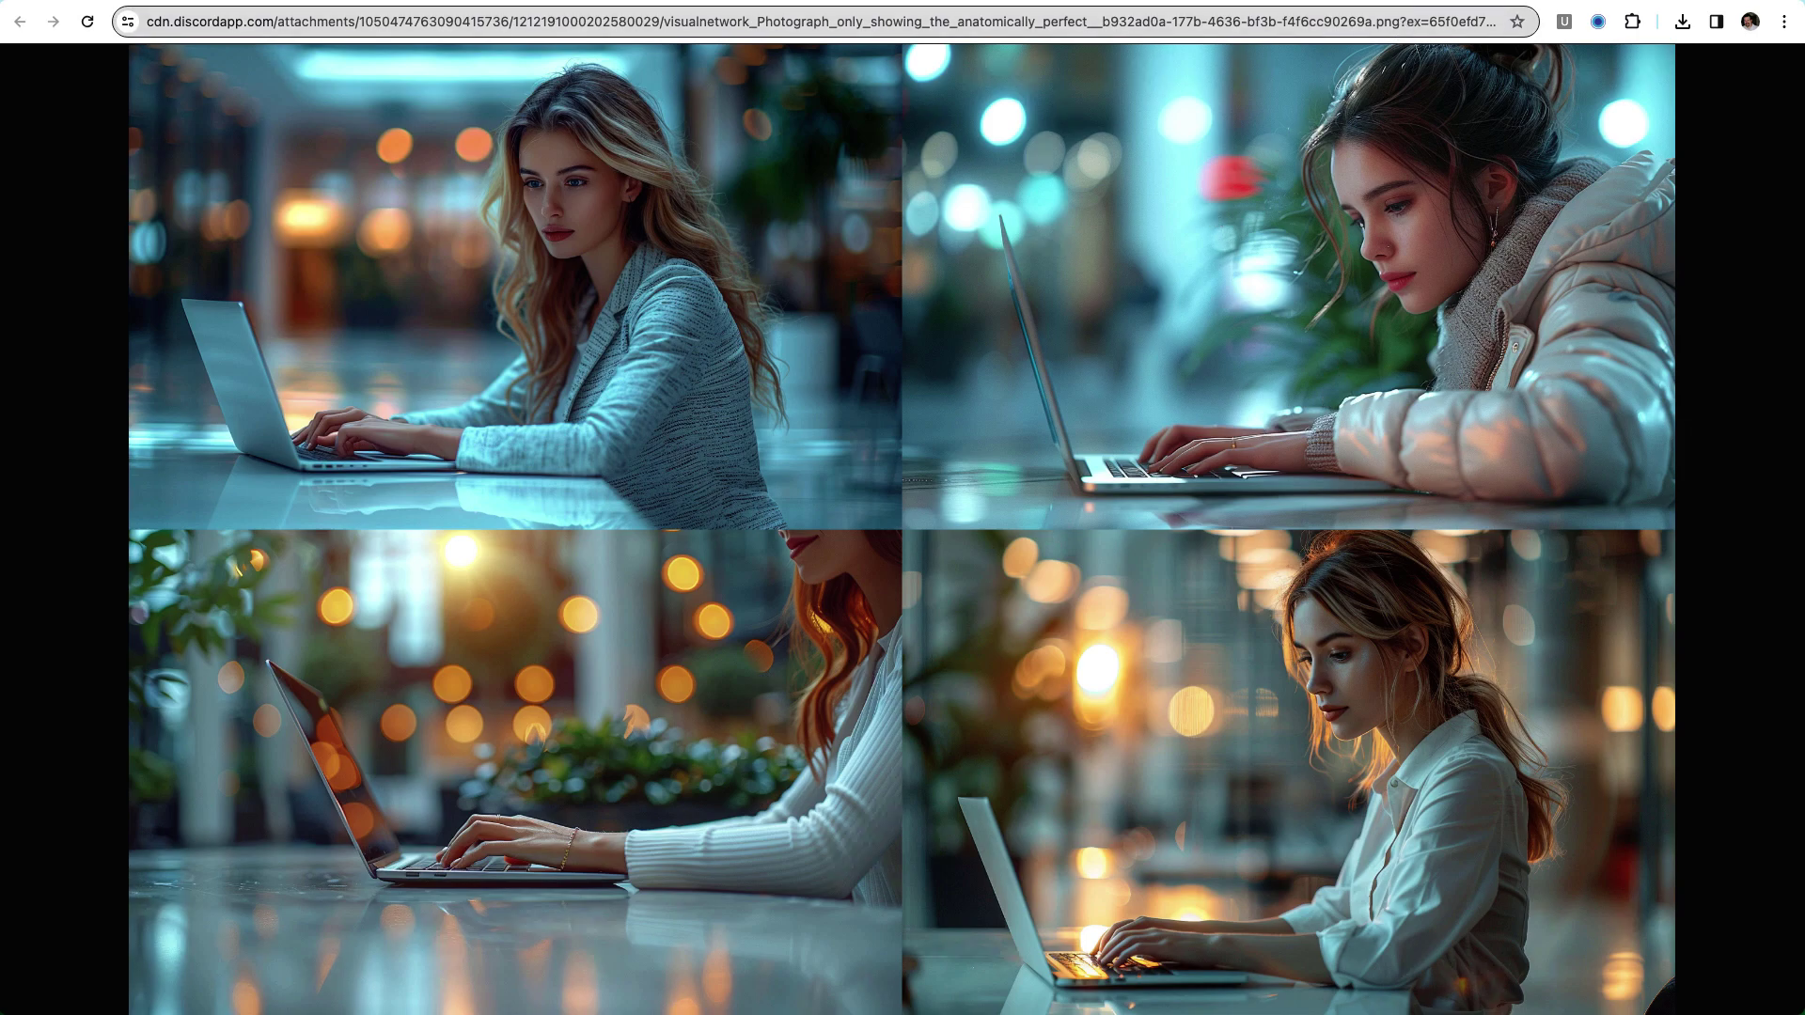
key("super+w")
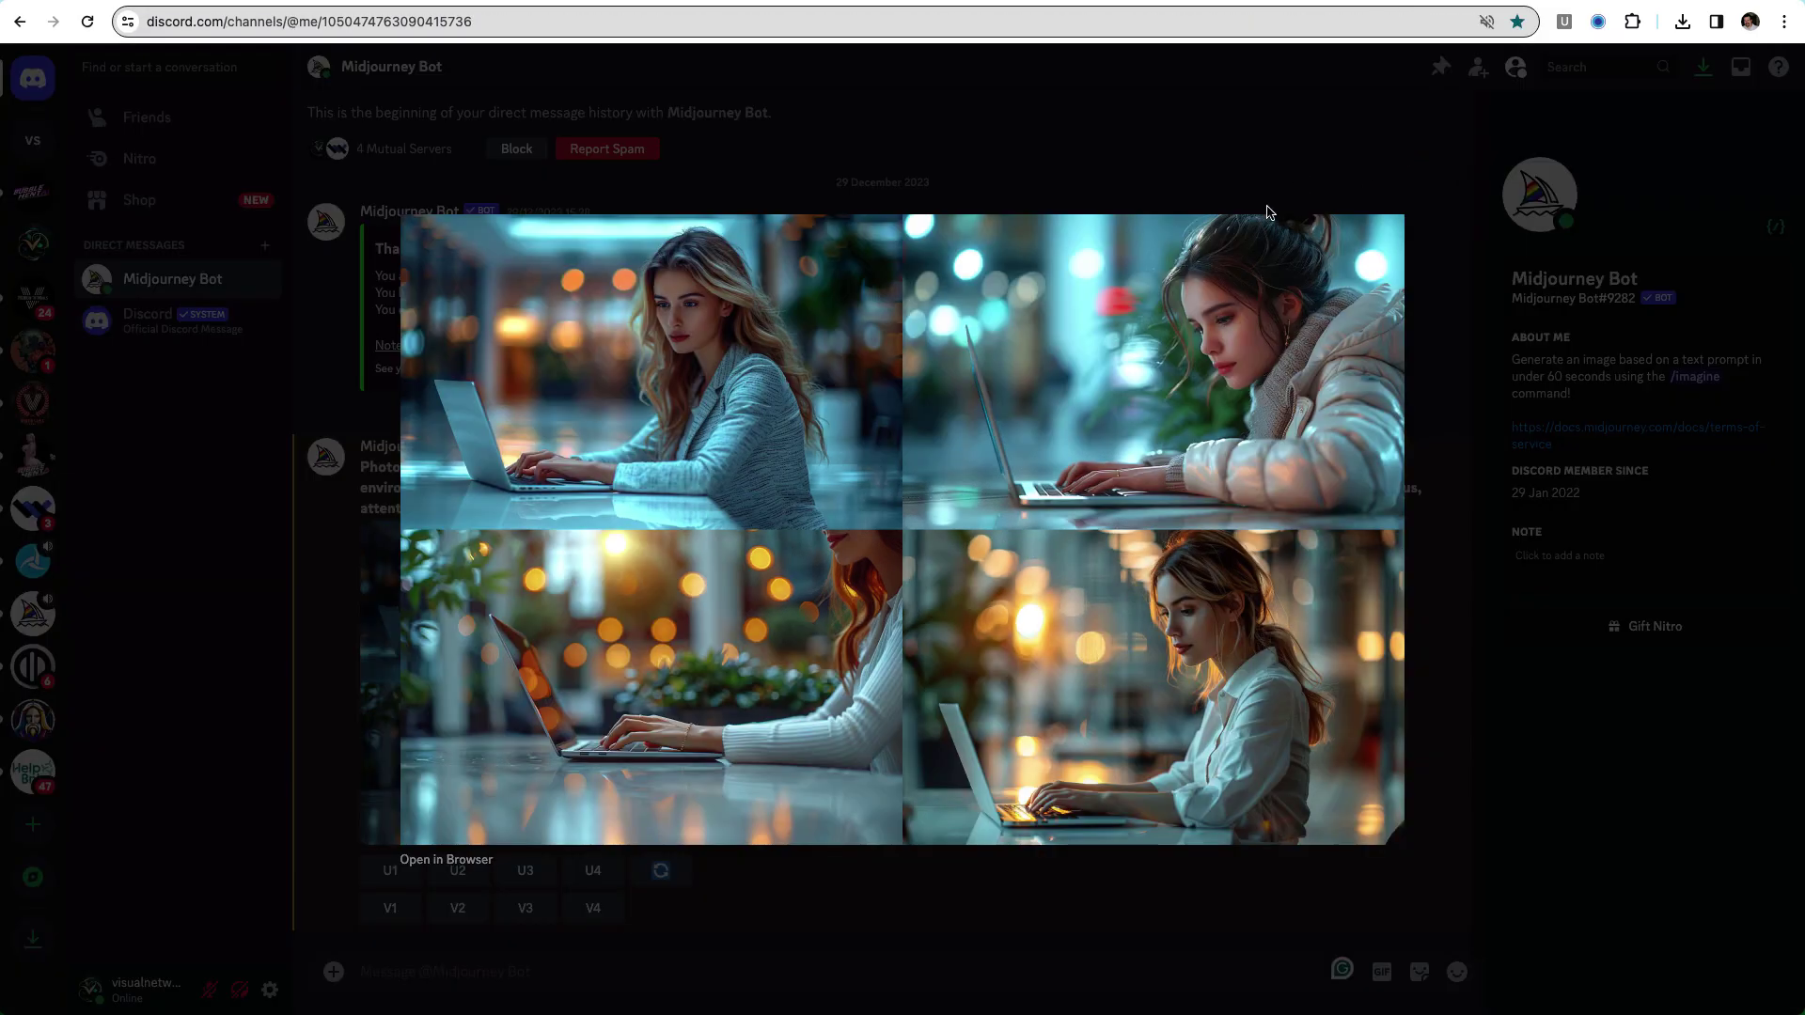
left_click(331, 391)
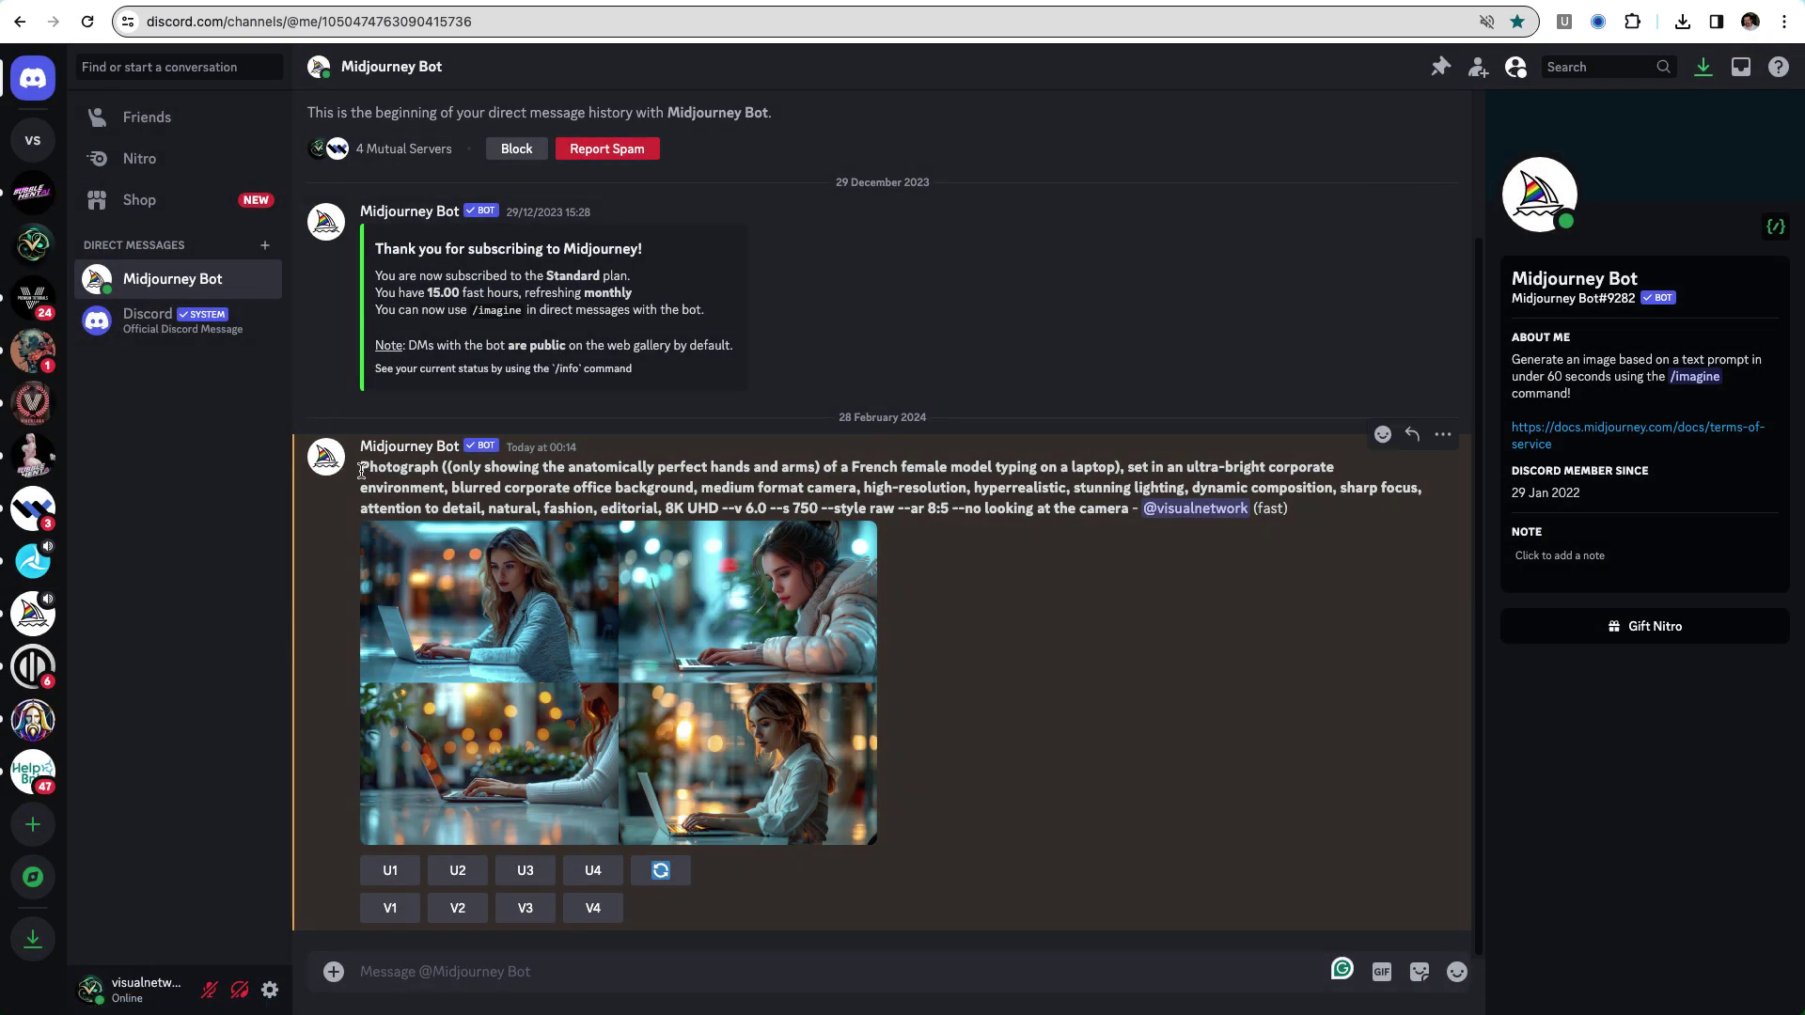
Copy the Midjourney prompt text and post AI-Stock-Laptop.jpg to the Midjourney Bot chat
left_click_drag(361, 470, 1125, 508)
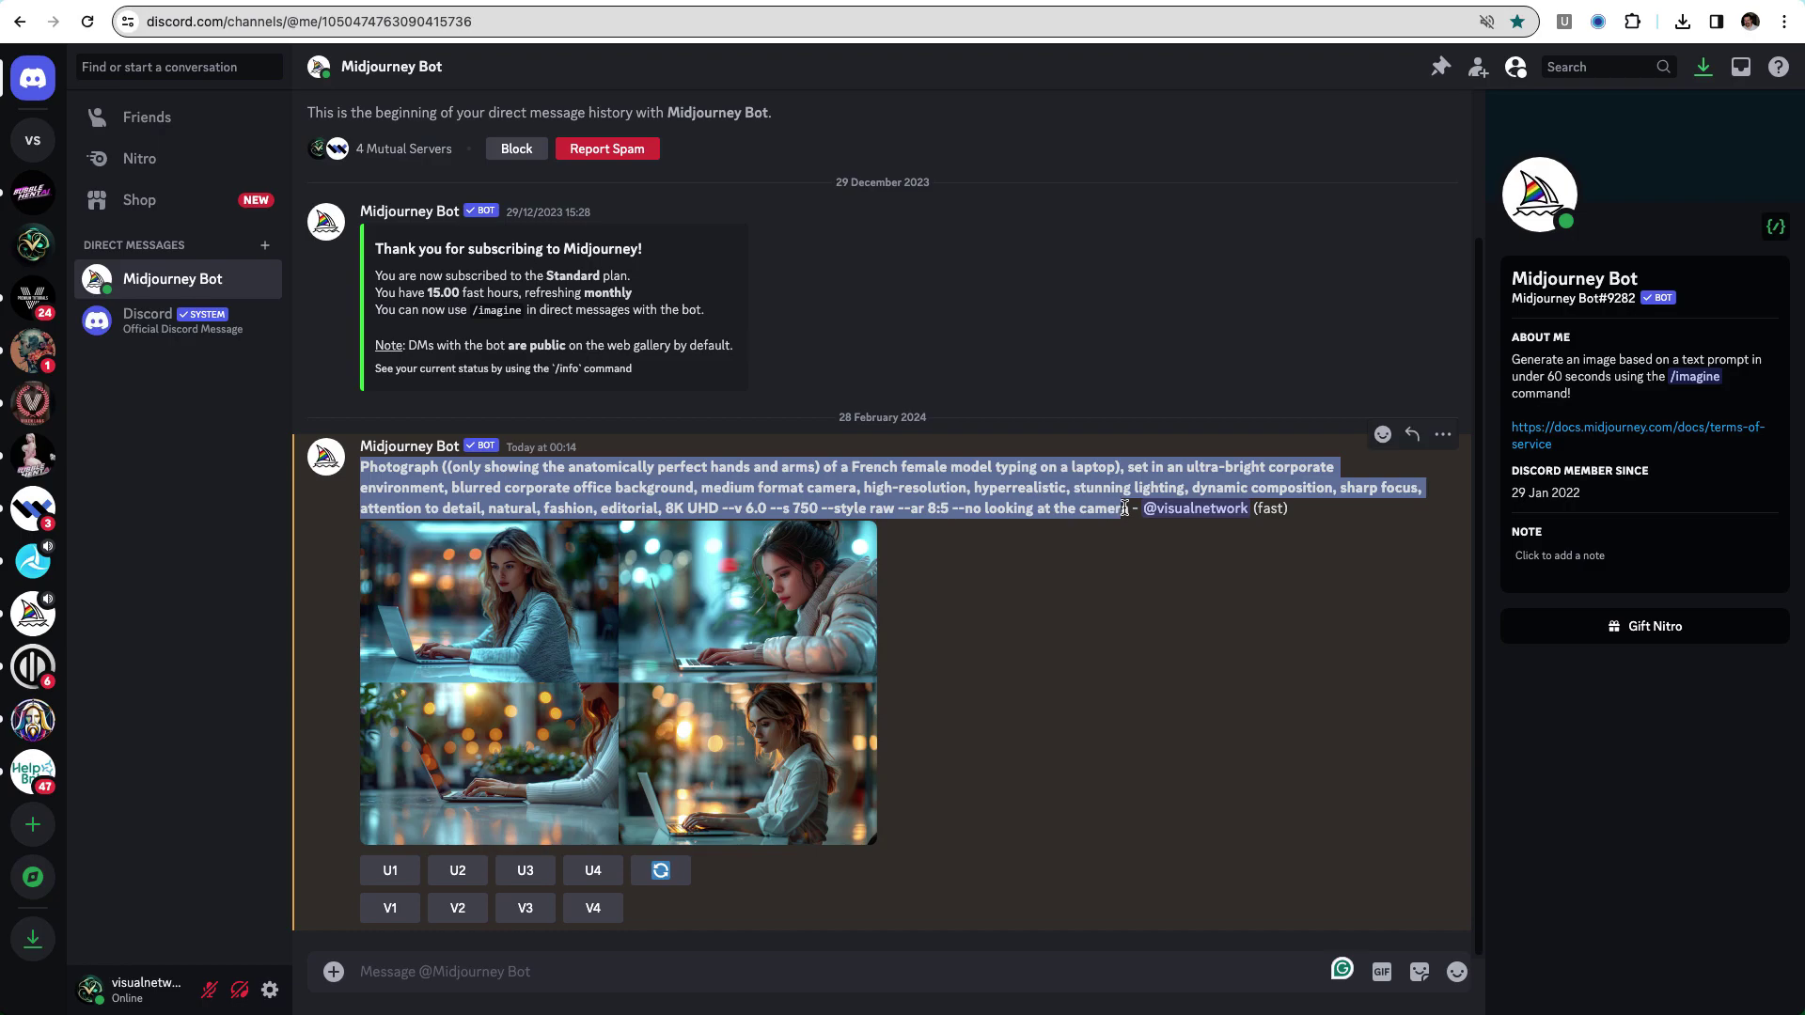
left_click(1128, 509)
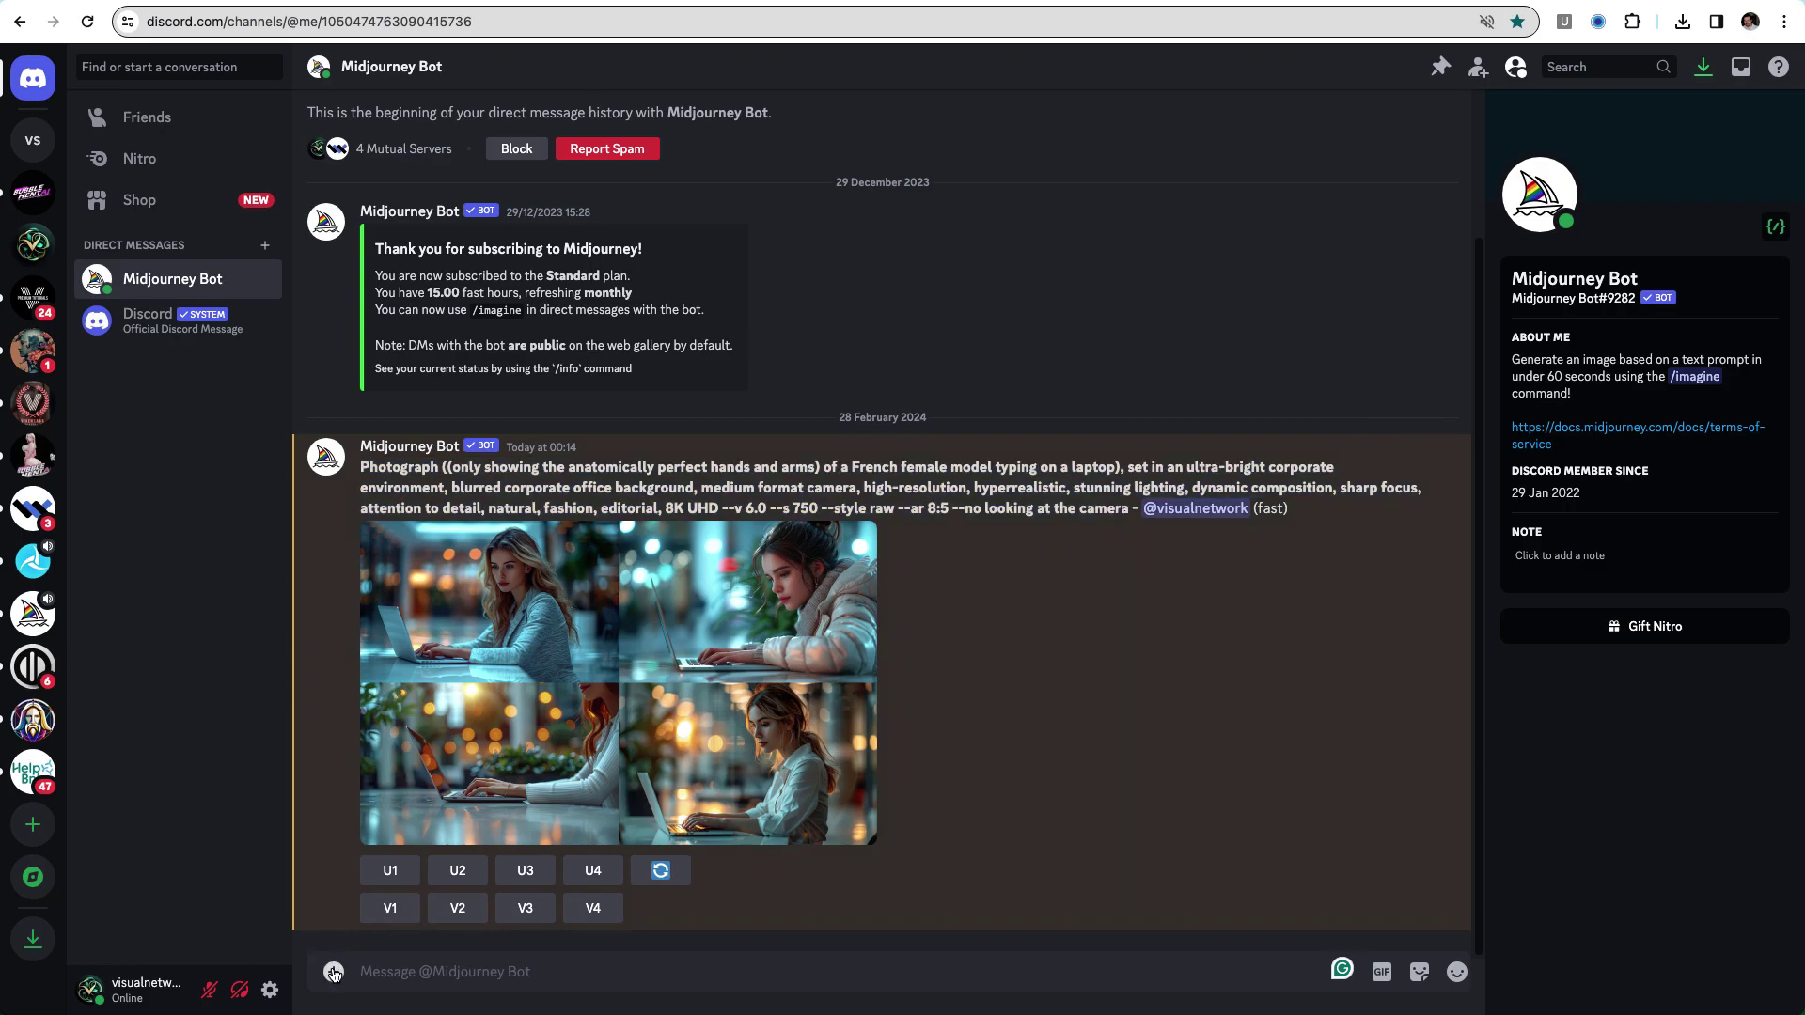
left_click(333, 975)
left_click(391, 878)
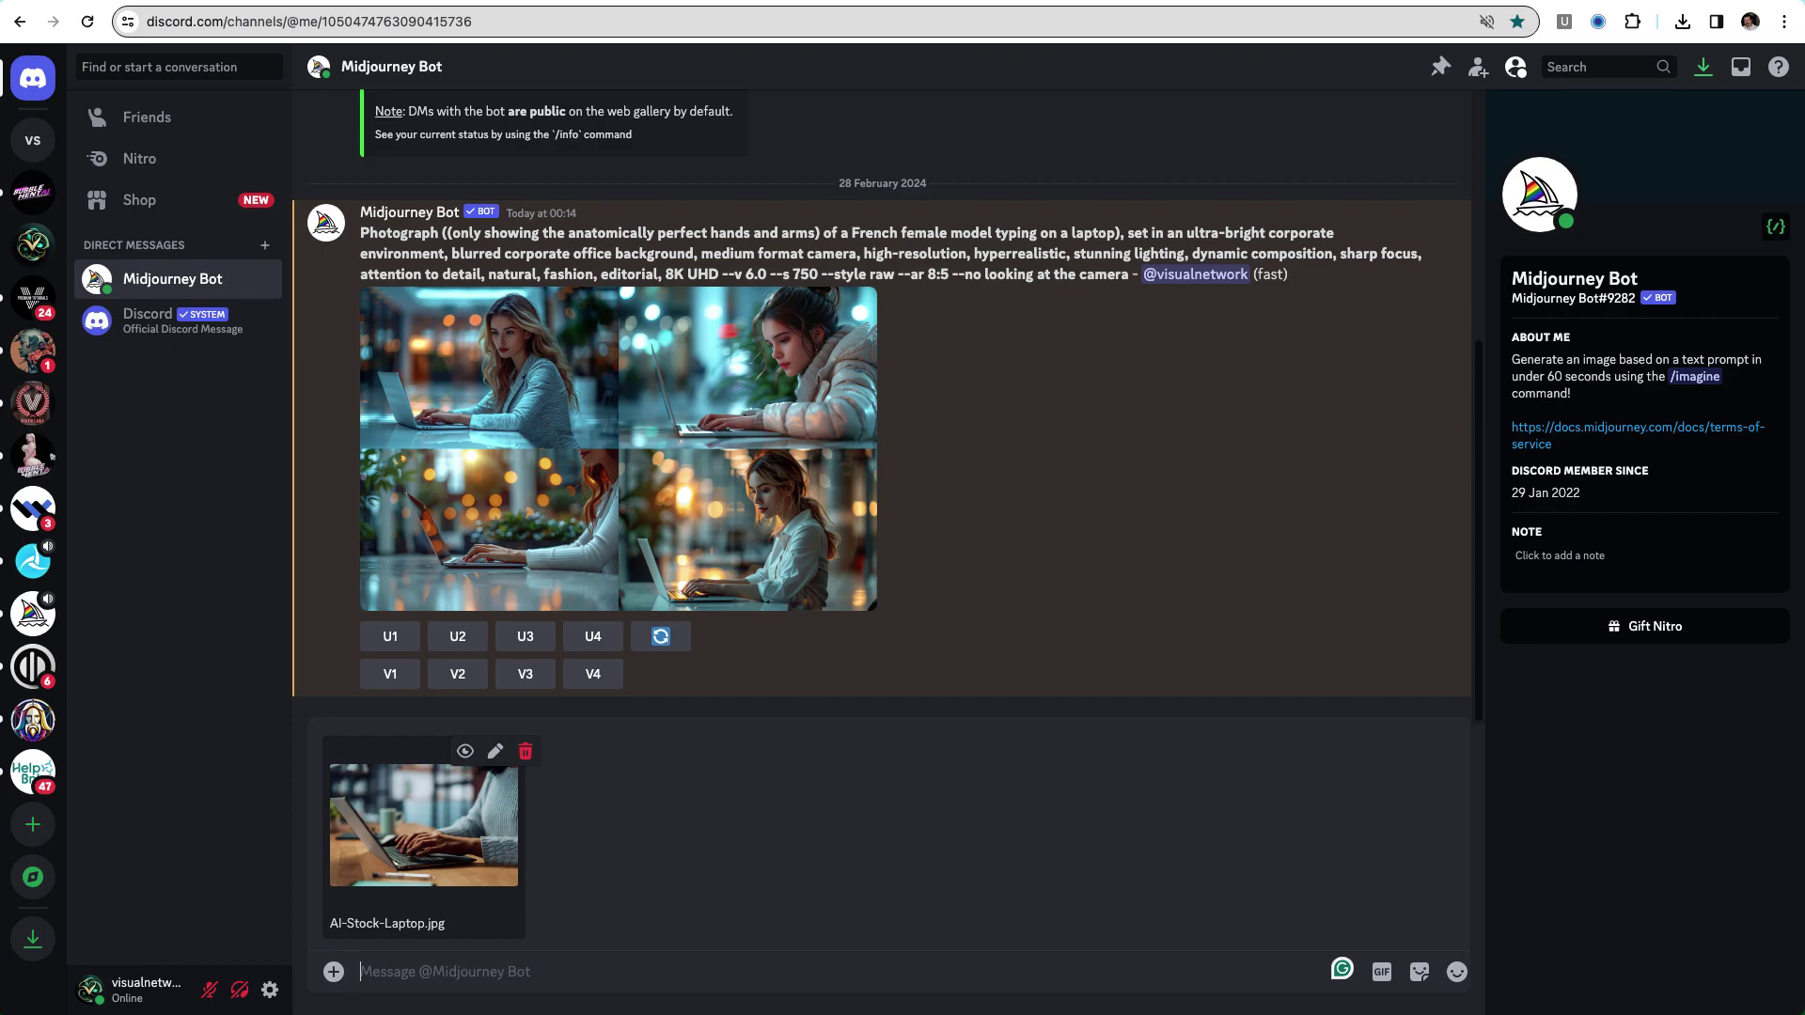
key("Return")
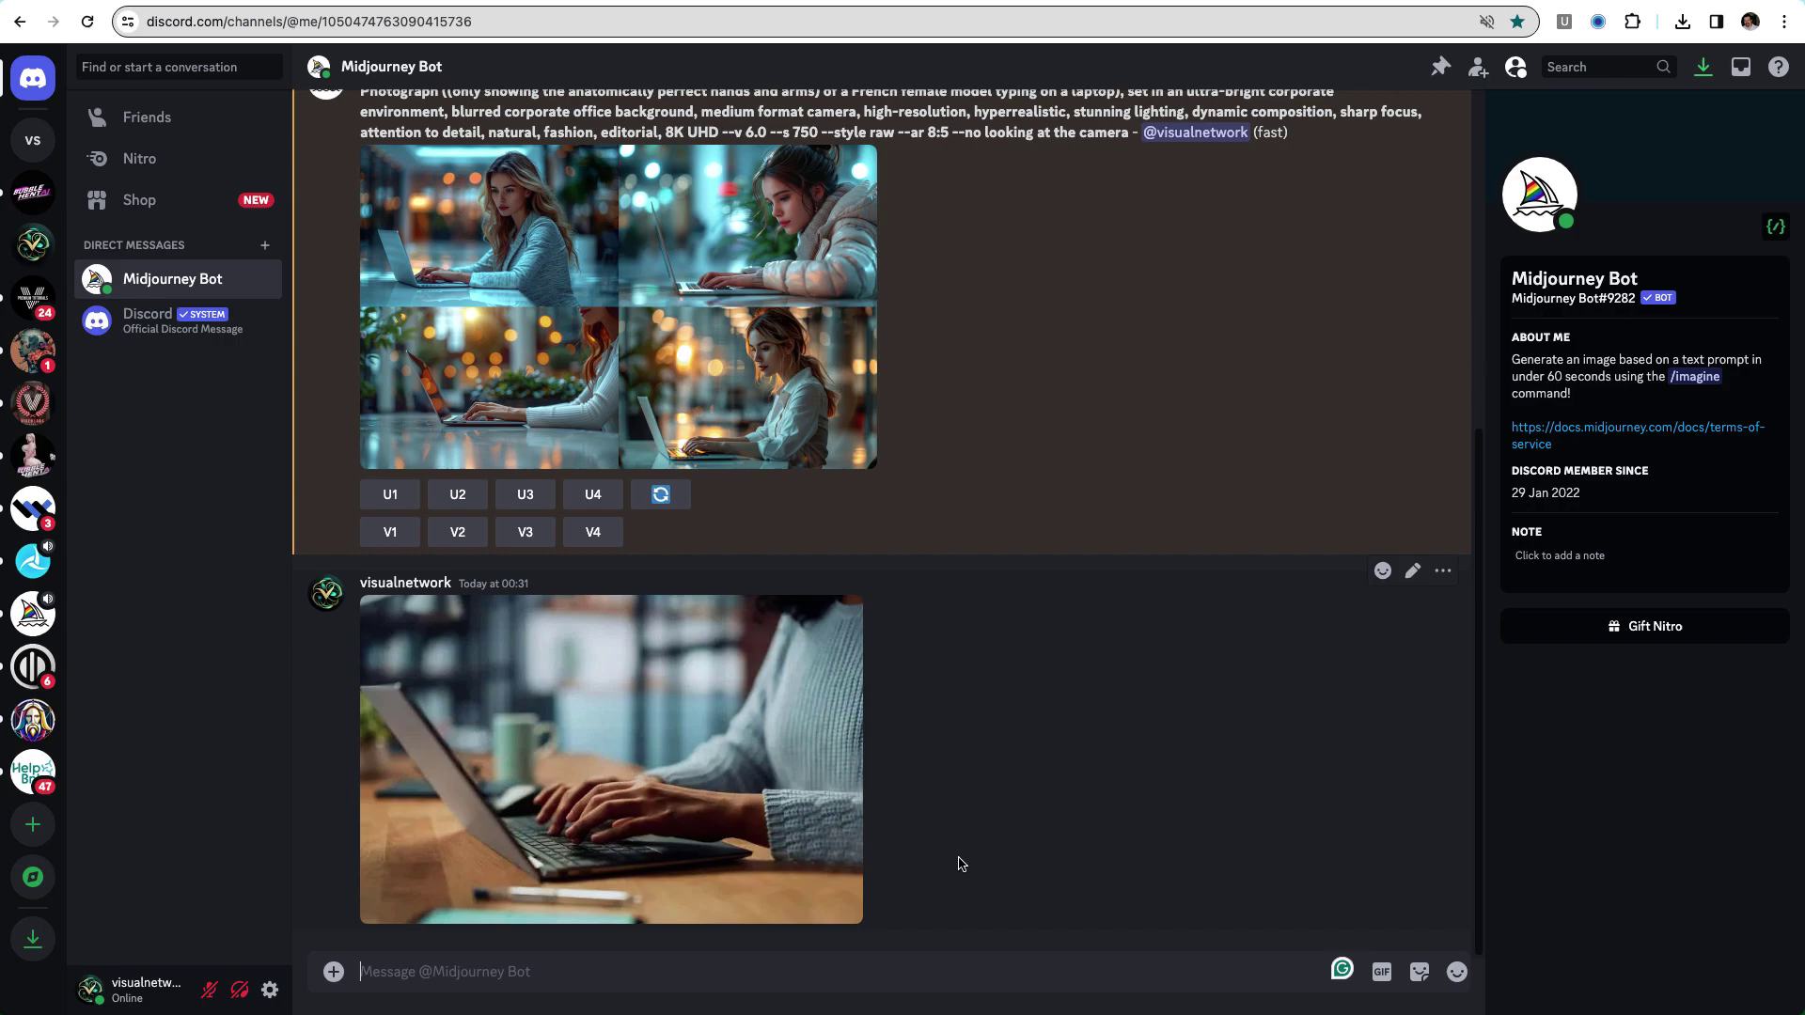
Run /imagine with the uploaded photo's link plus the copied laptop-typing prompt
type("/im")
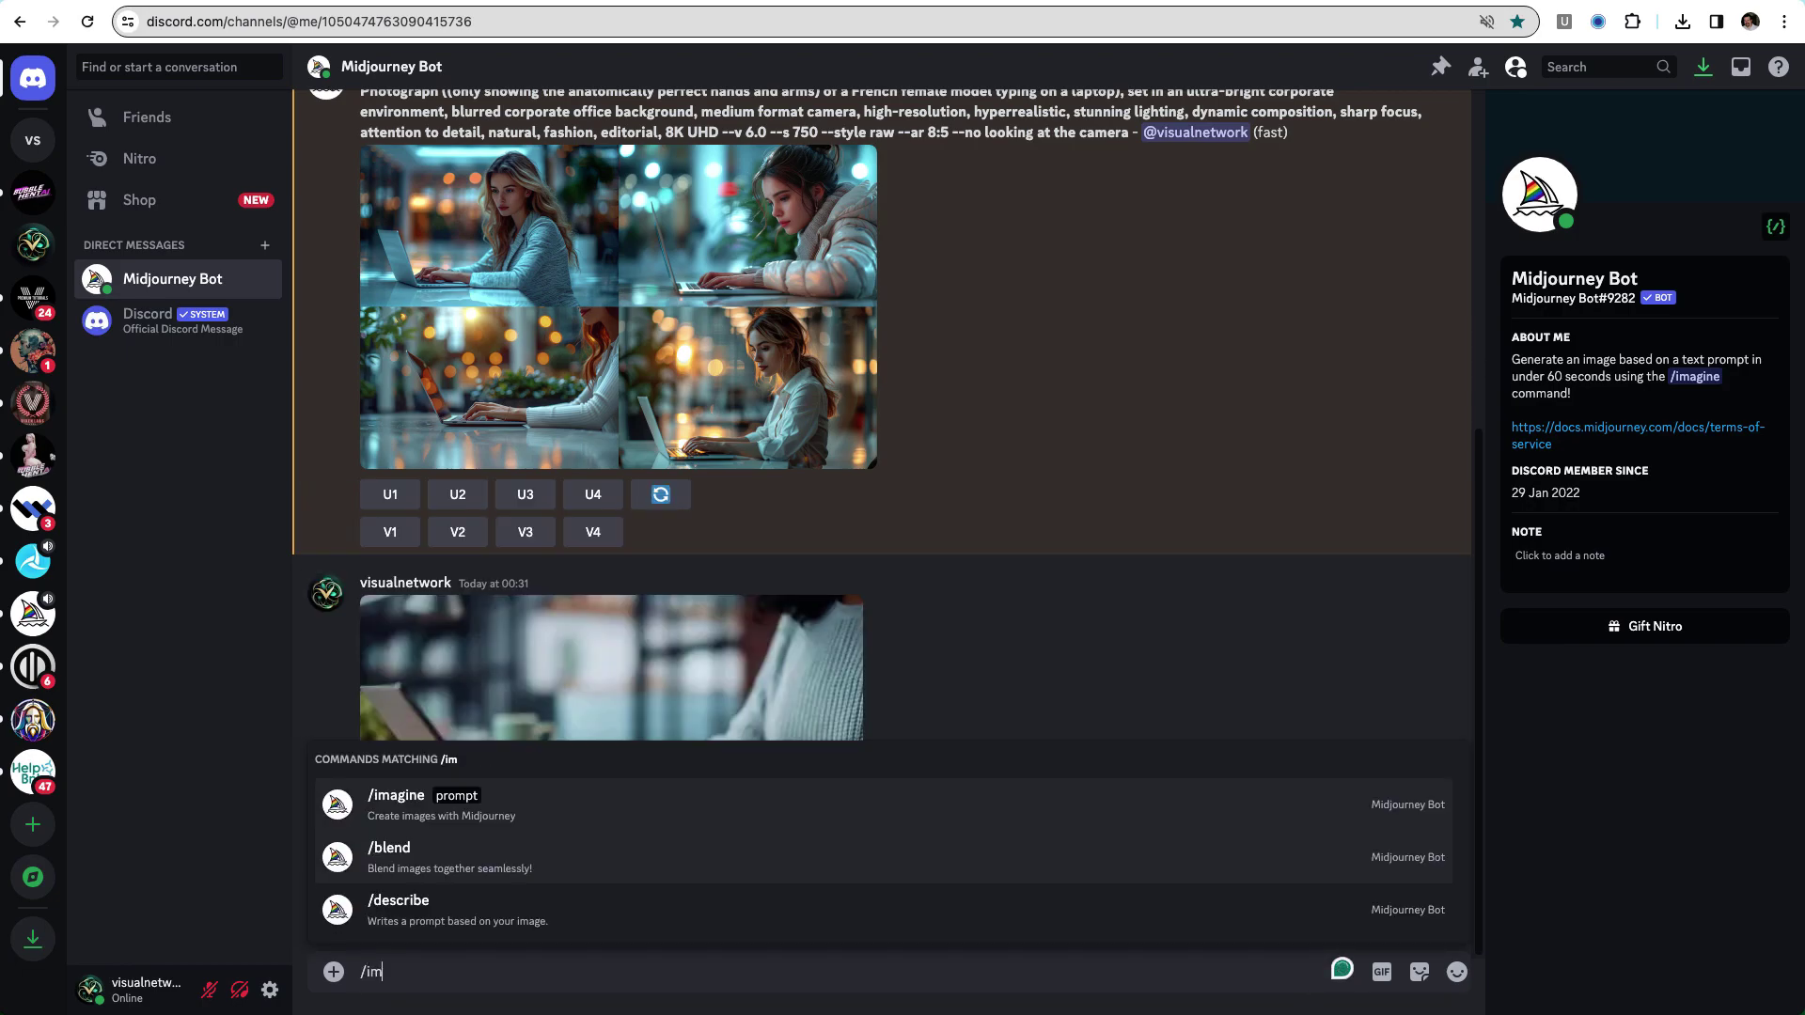
key("Tab")
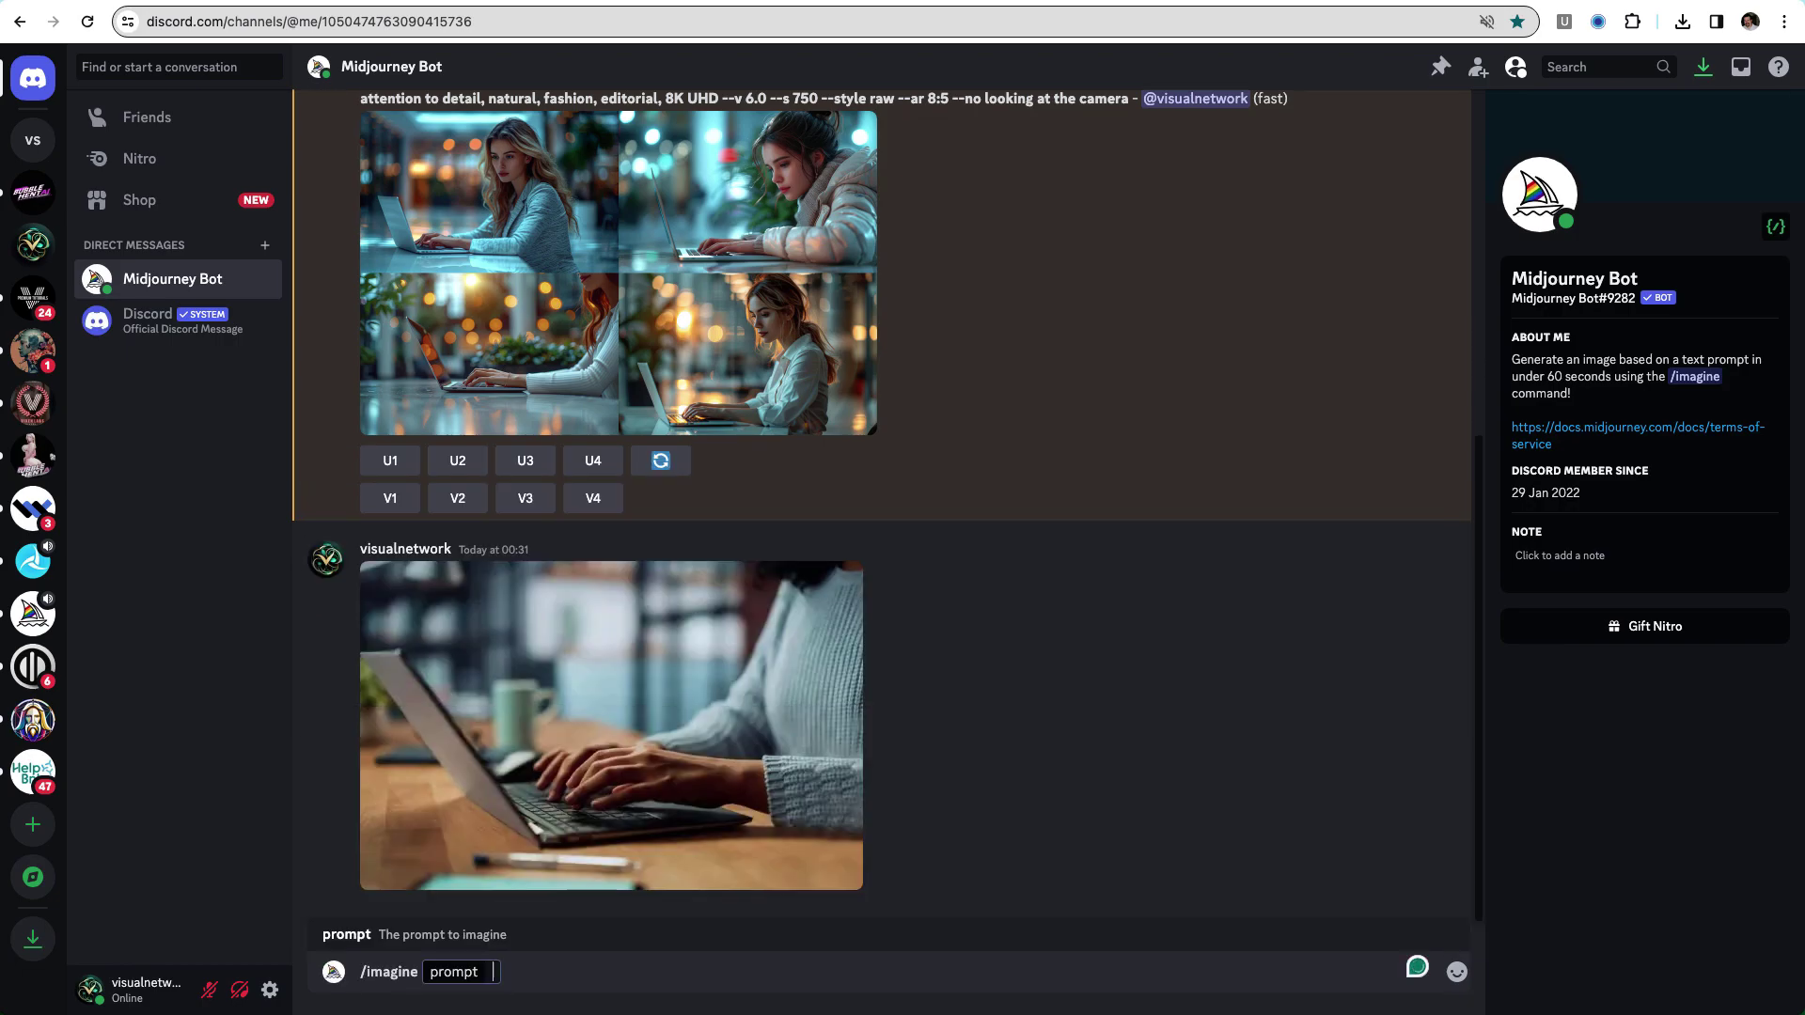
type("Photograph ((only showing the anatomically perfect hands and arms) of a French female model typing on a laptop), set in an ultra-bright corporate environment, blurred corporate office background, medium format camera, high-resolution, hyperrealistic, stunning lighting, dynamic composition, sharp focus, attention to detail, natural, fashion, editorial, 8K UHD --v 6.0 --s 750 --style raw --ar 8:5 --no looking at the camera")
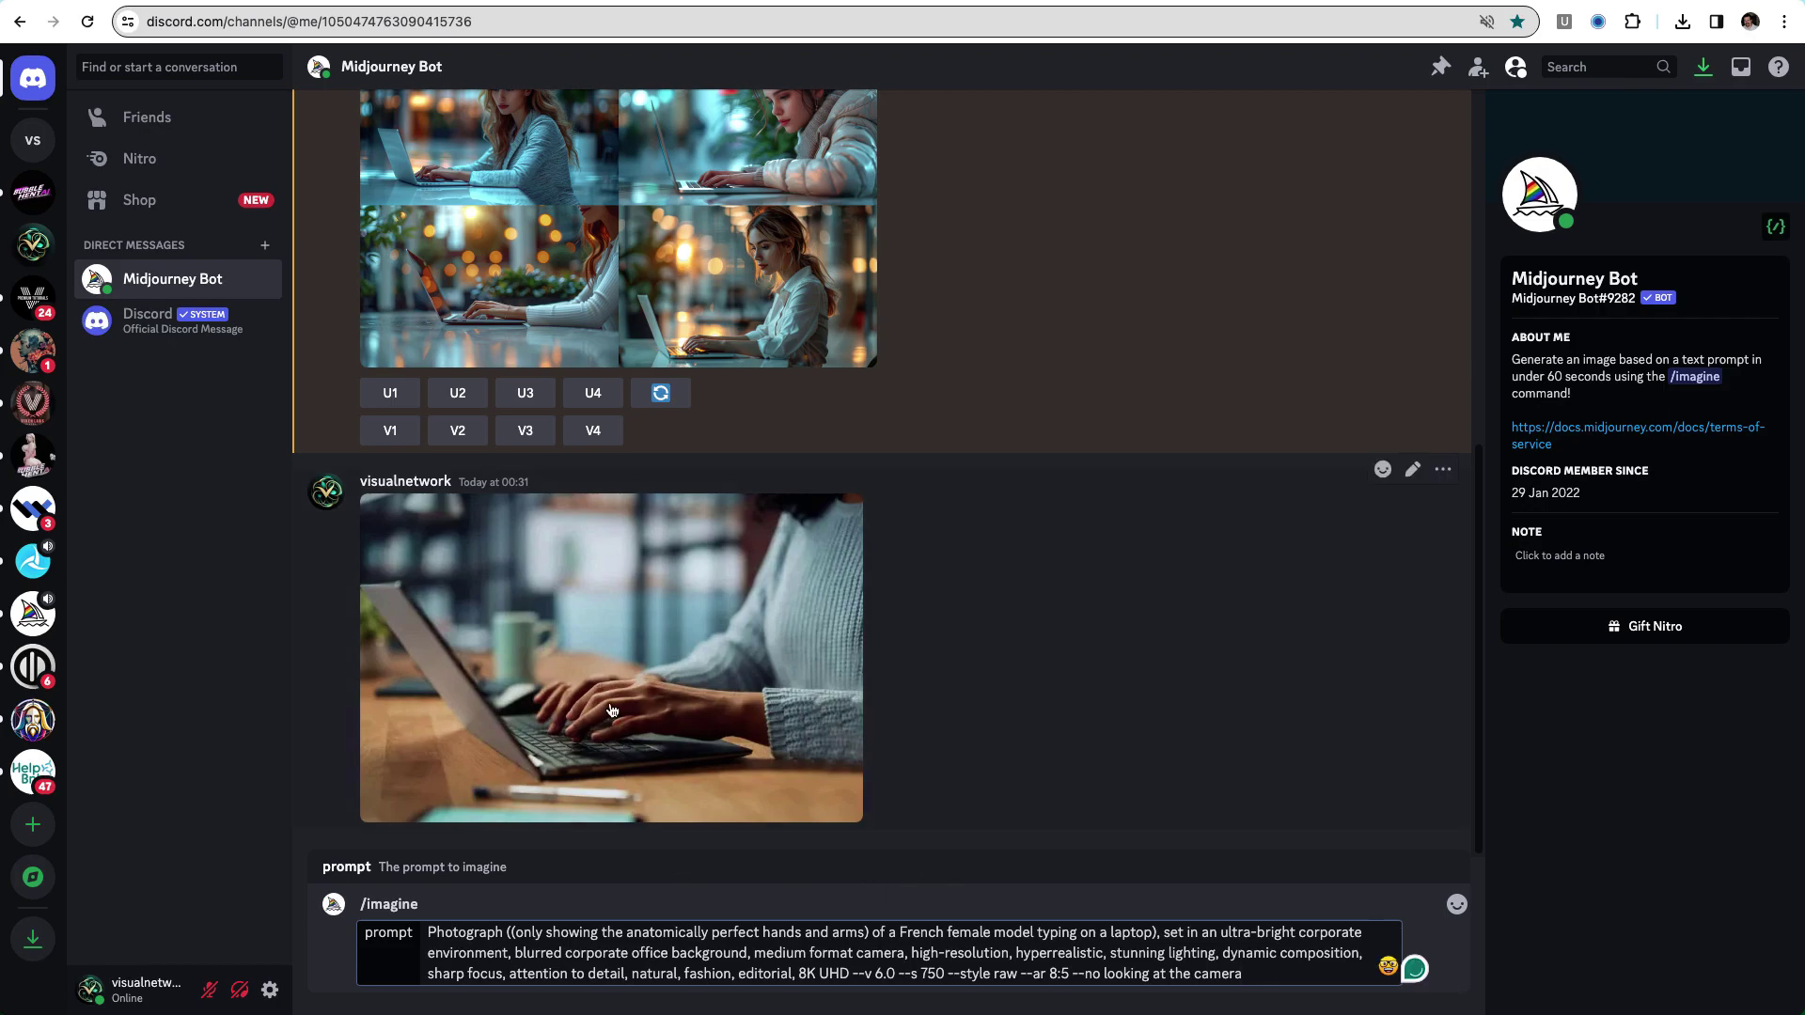
left_click_drag(609, 668, 436, 937)
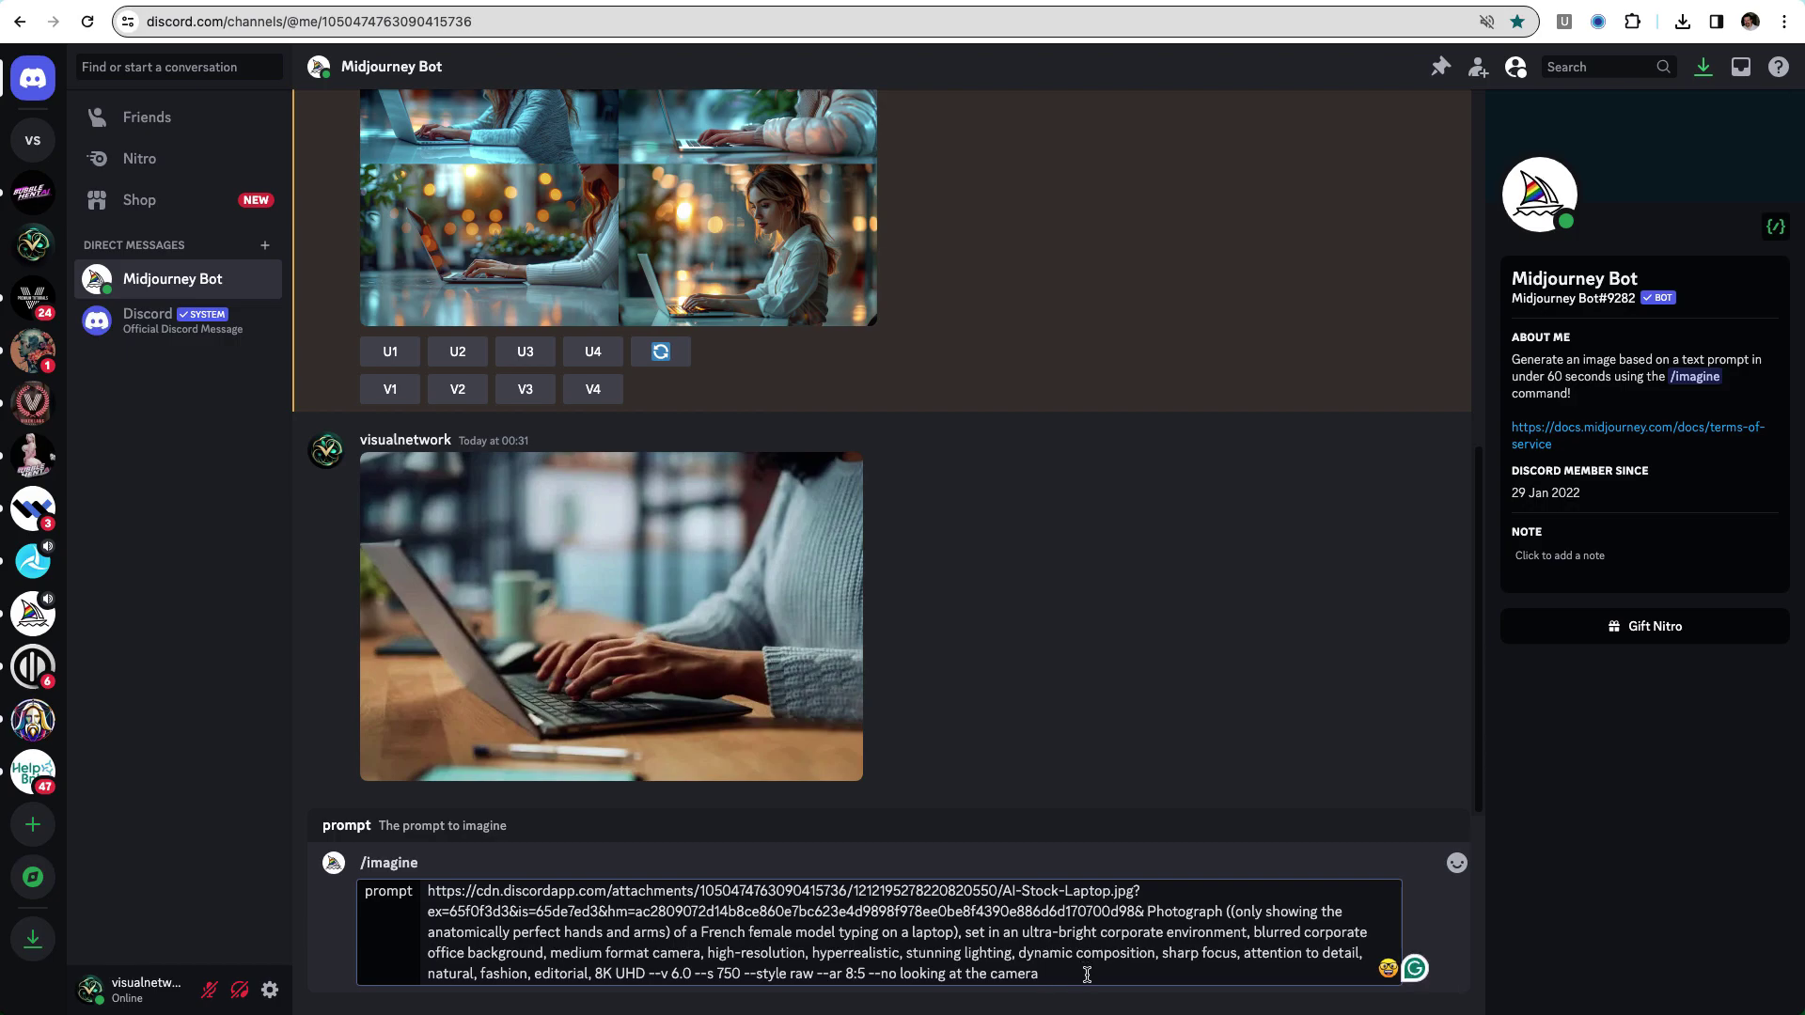
key("Return")
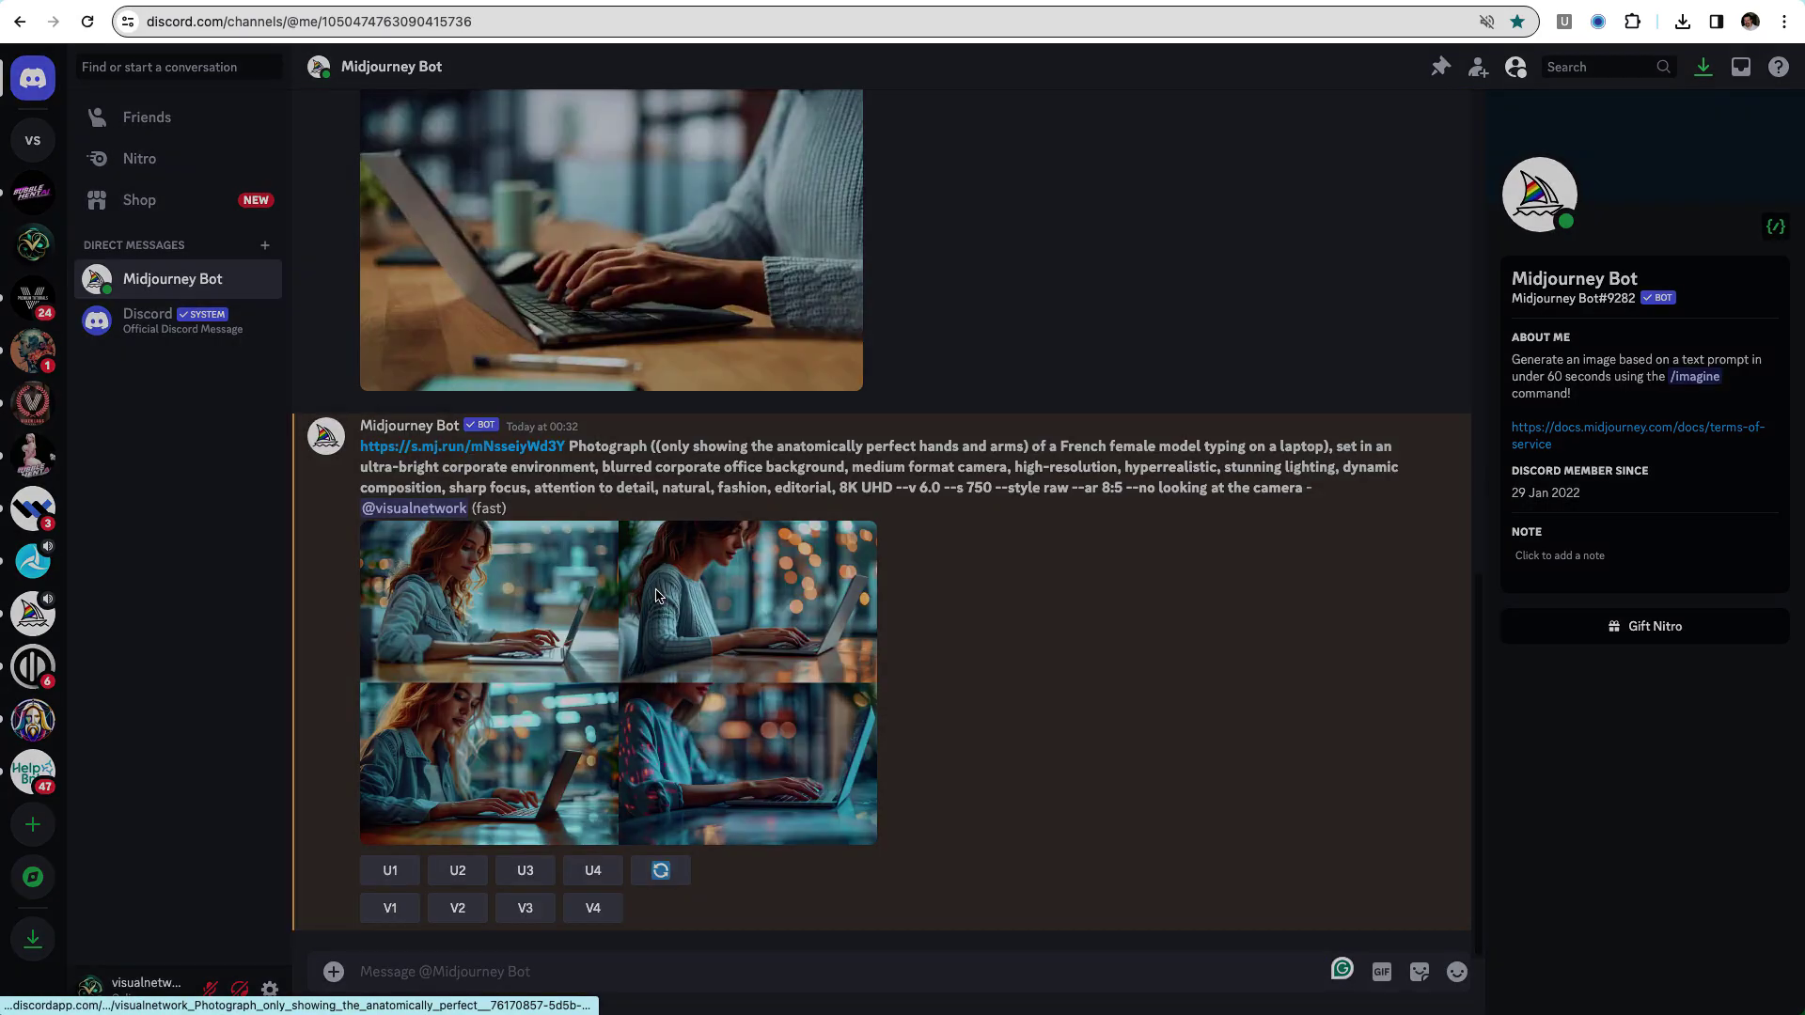
Open the new laptop grid full size in the browser, then return to the Discord chat
left_click(660, 597)
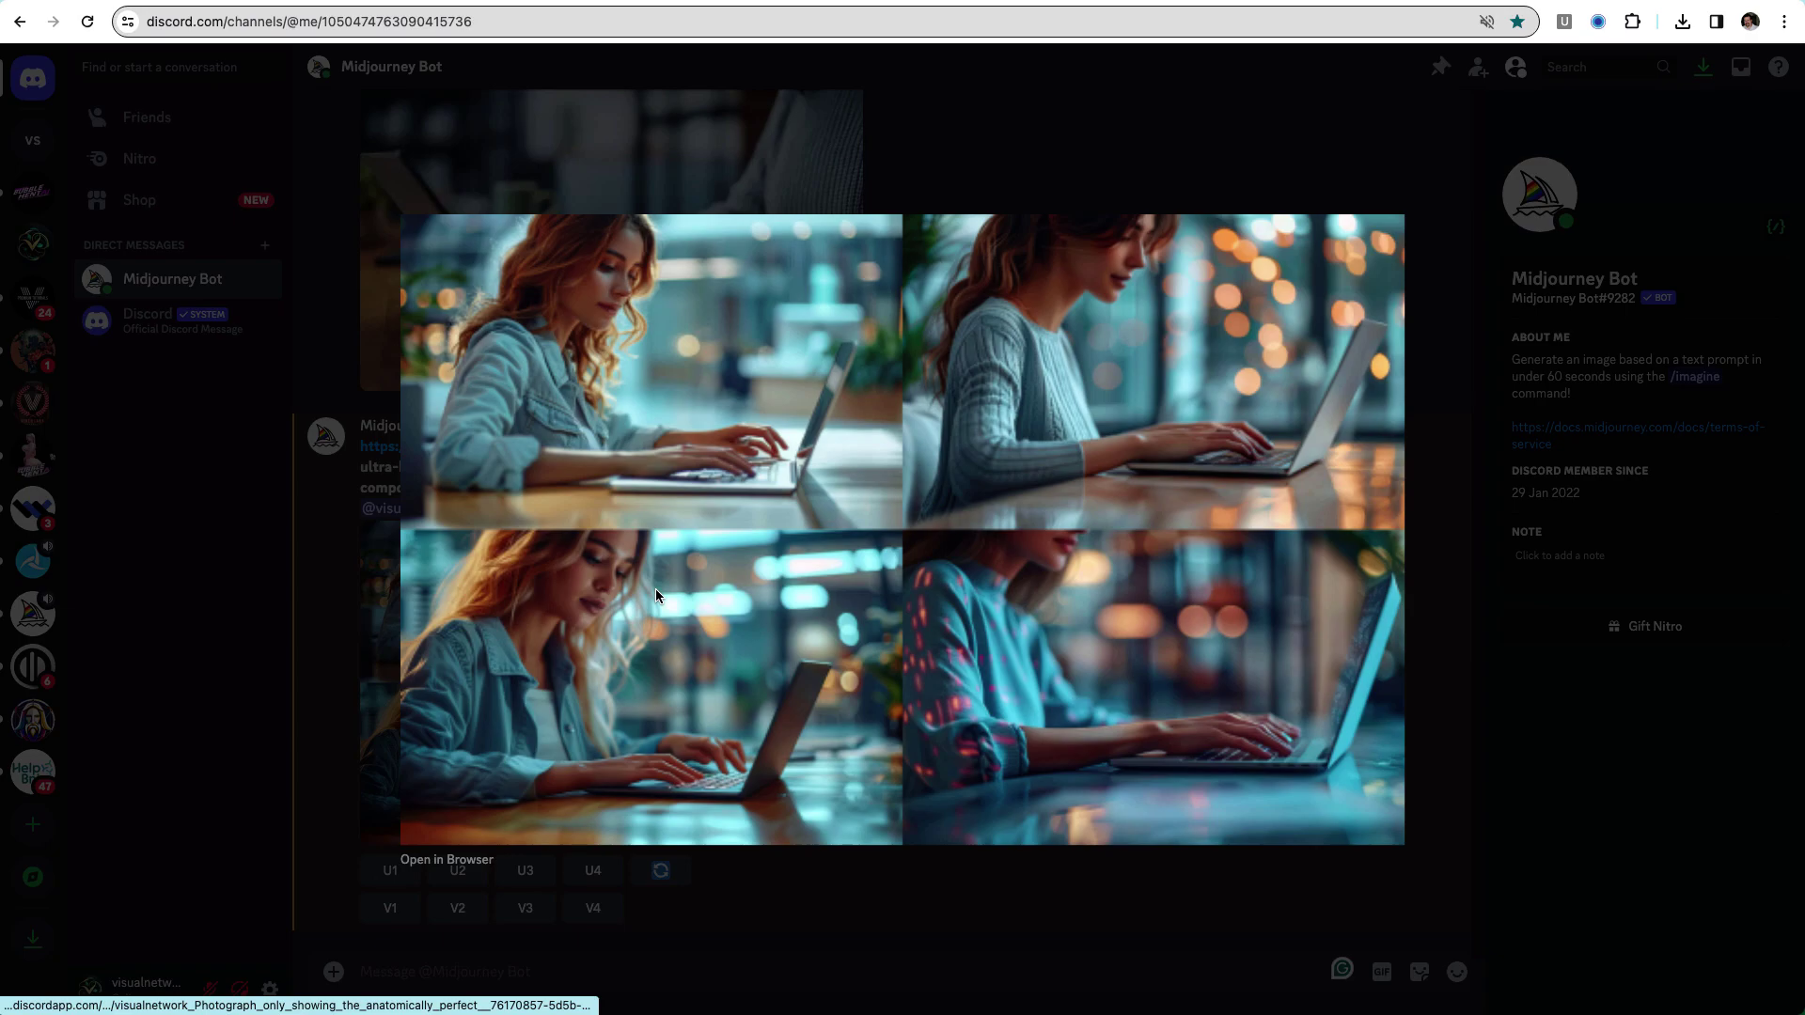
left_click(448, 859)
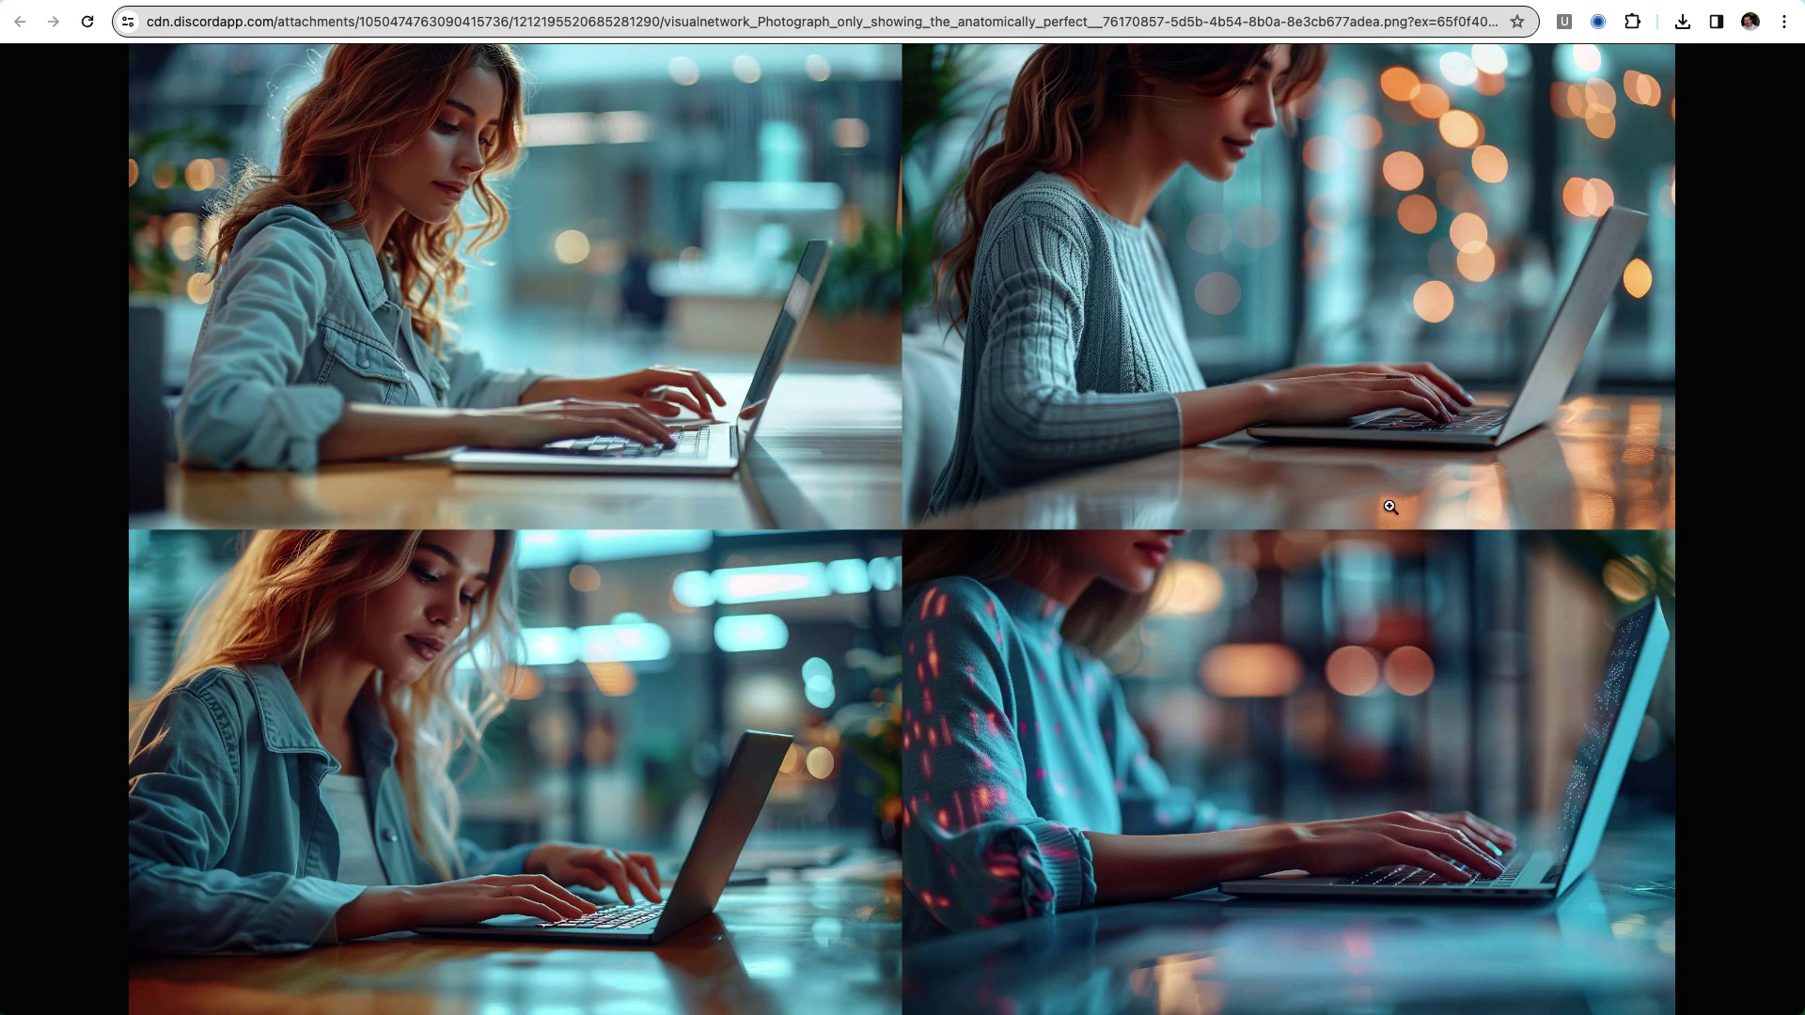
key("super+w")
left_click(352, 249)
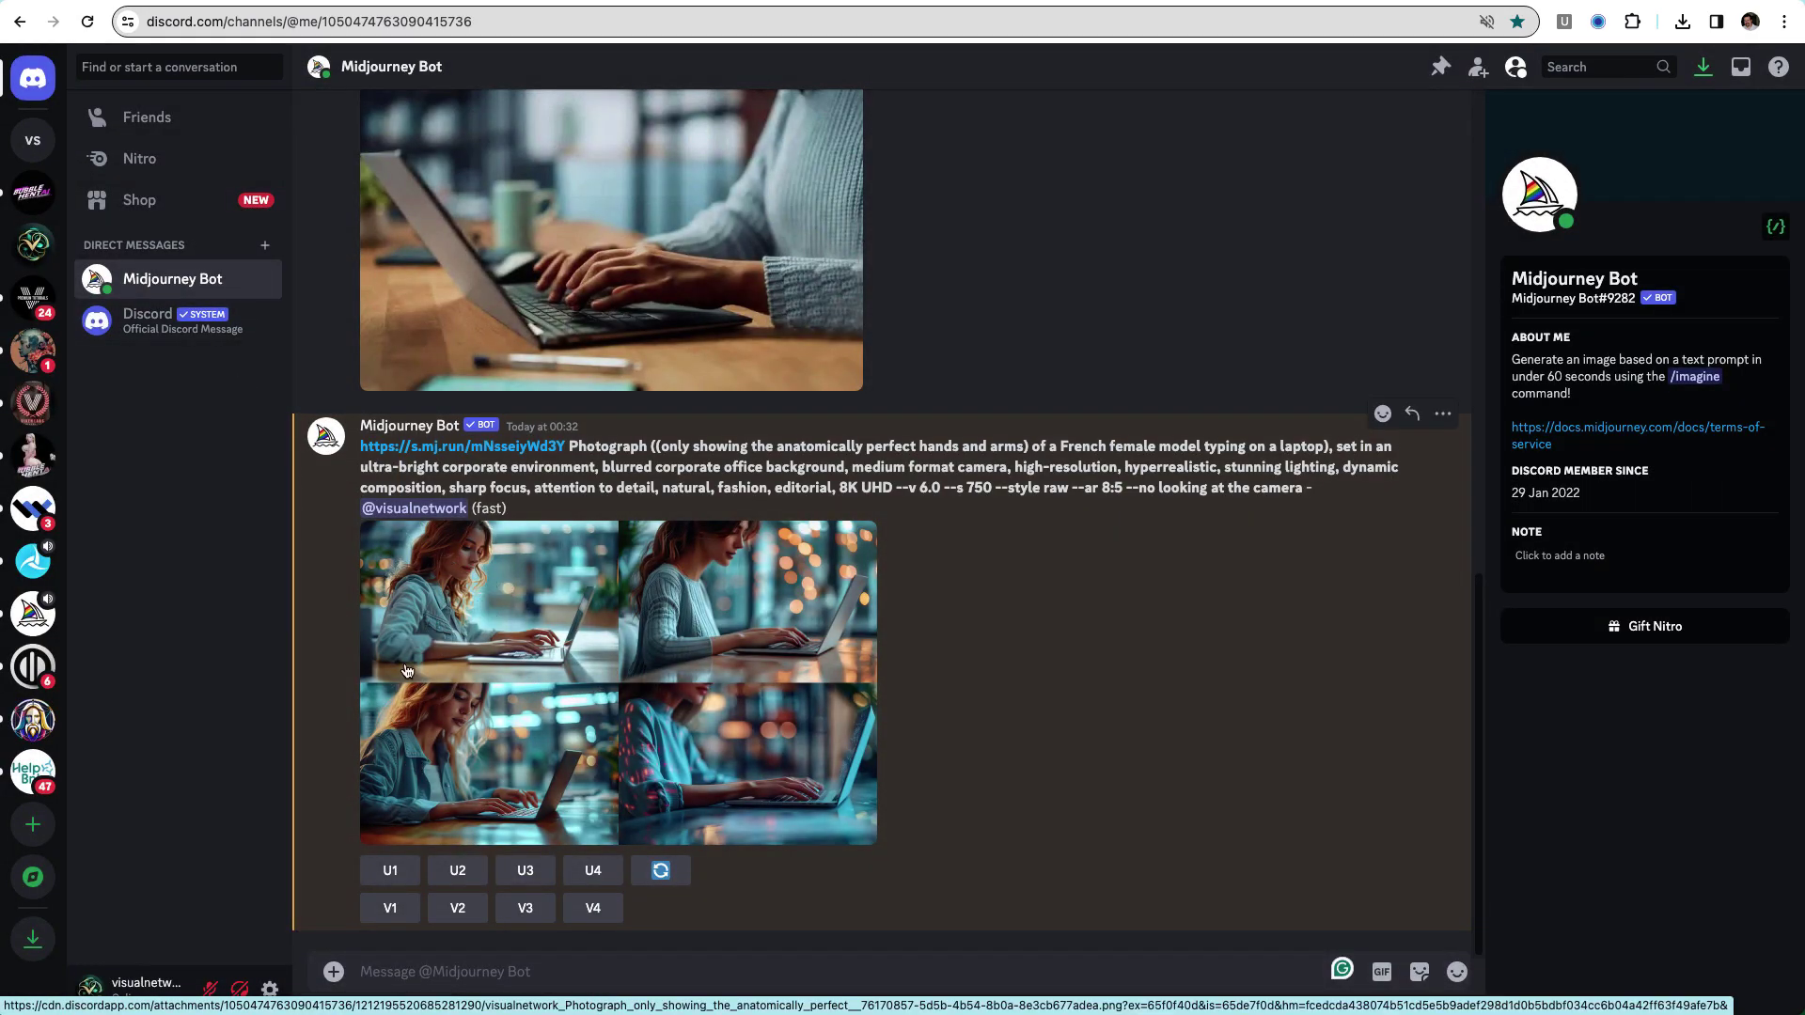
Upscale grid images 1, 3 and 2, and subtly upscale Image #1
left_click(387, 872)
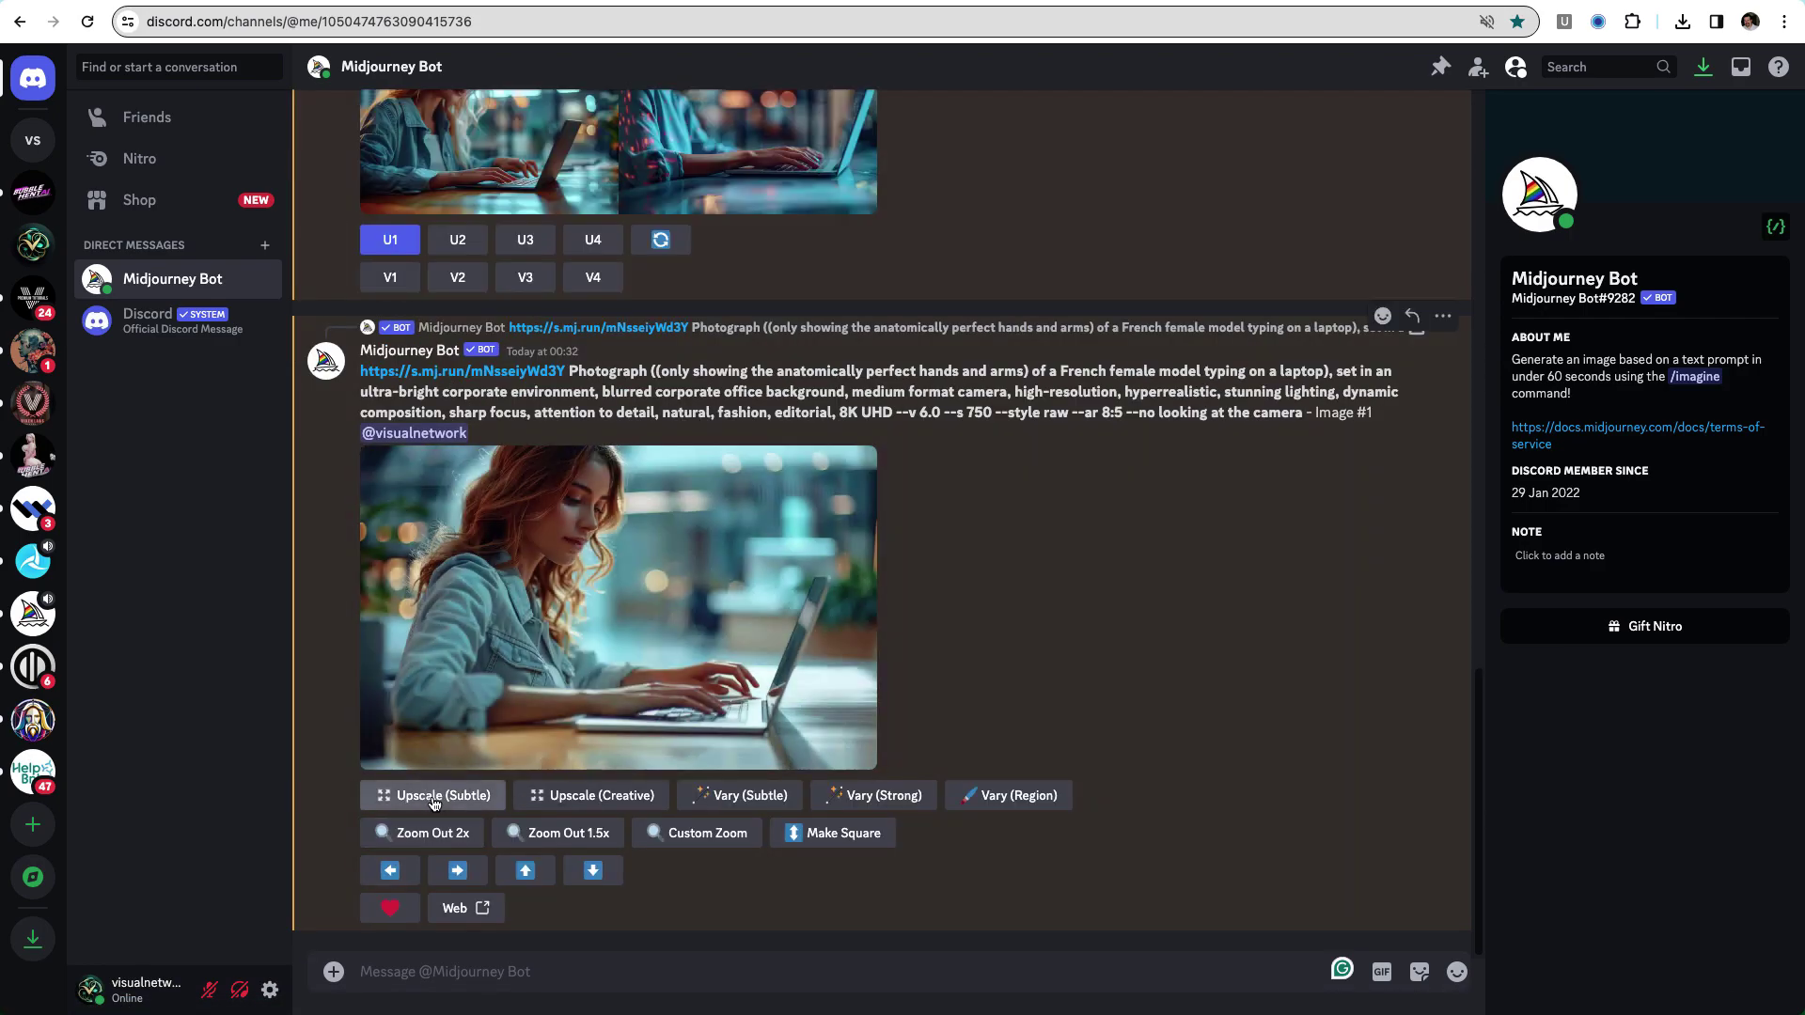
left_click(436, 797)
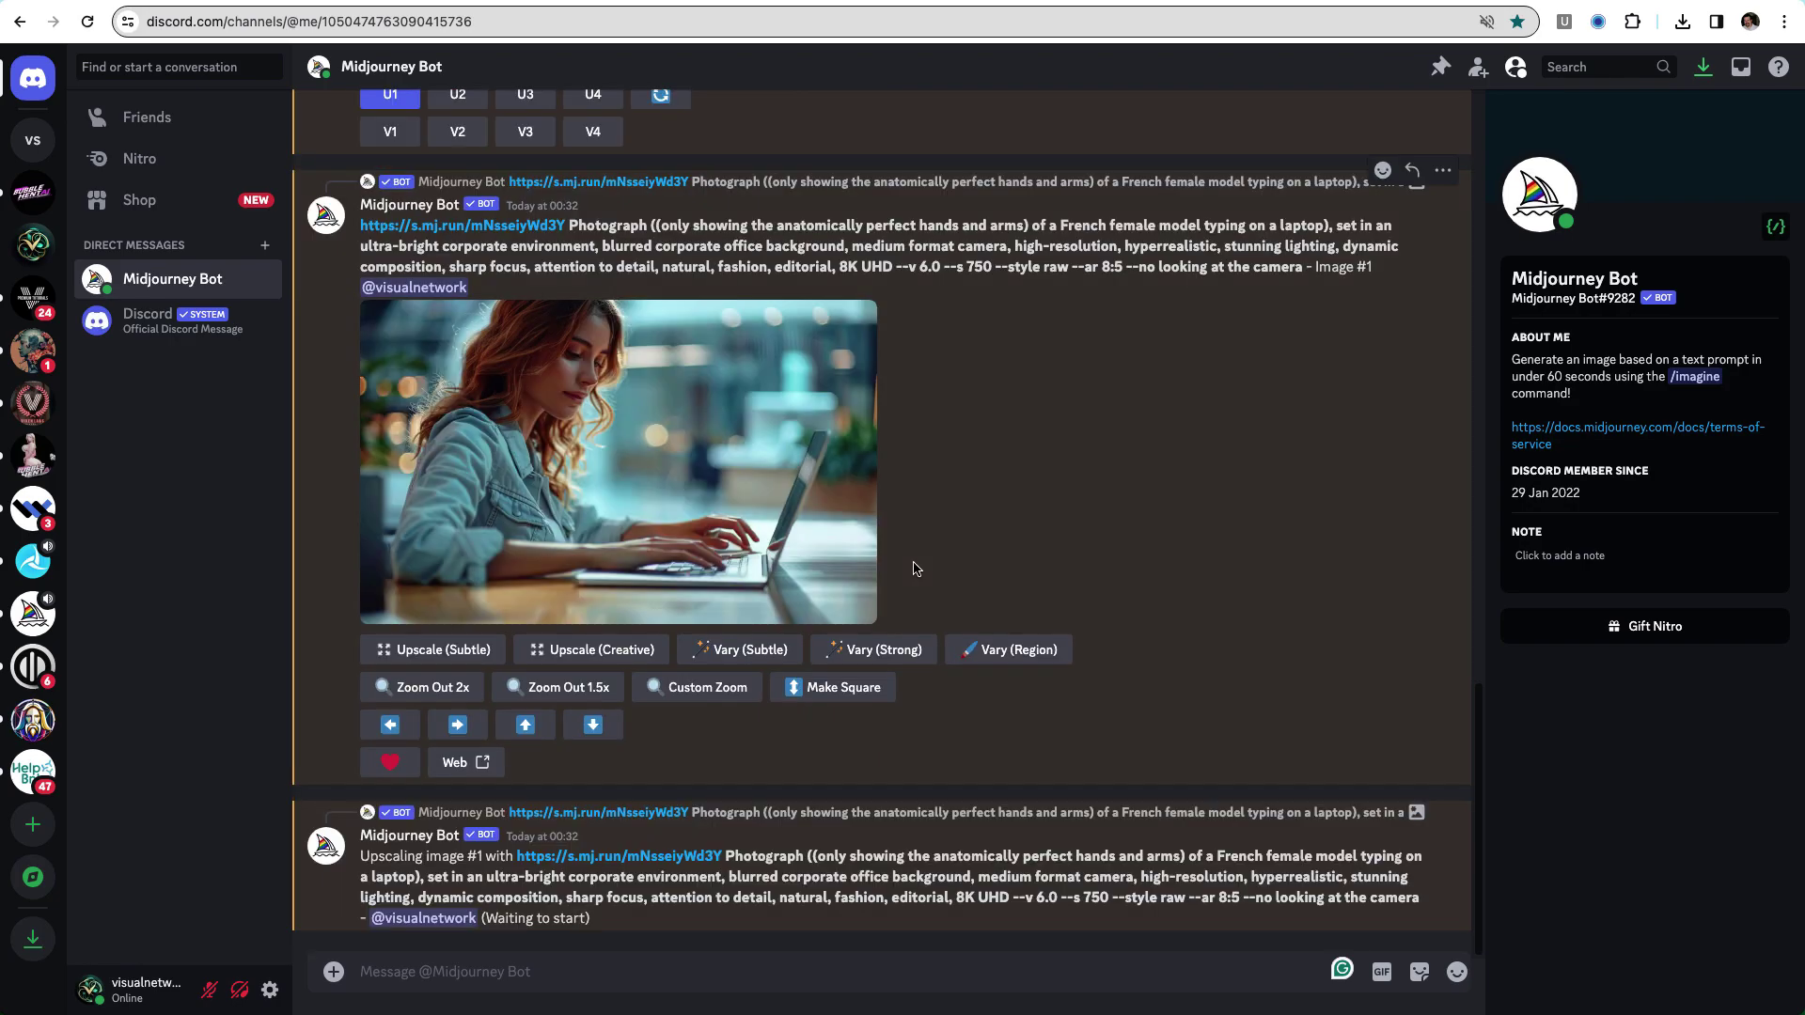
scroll(950, 560, "up", 6)
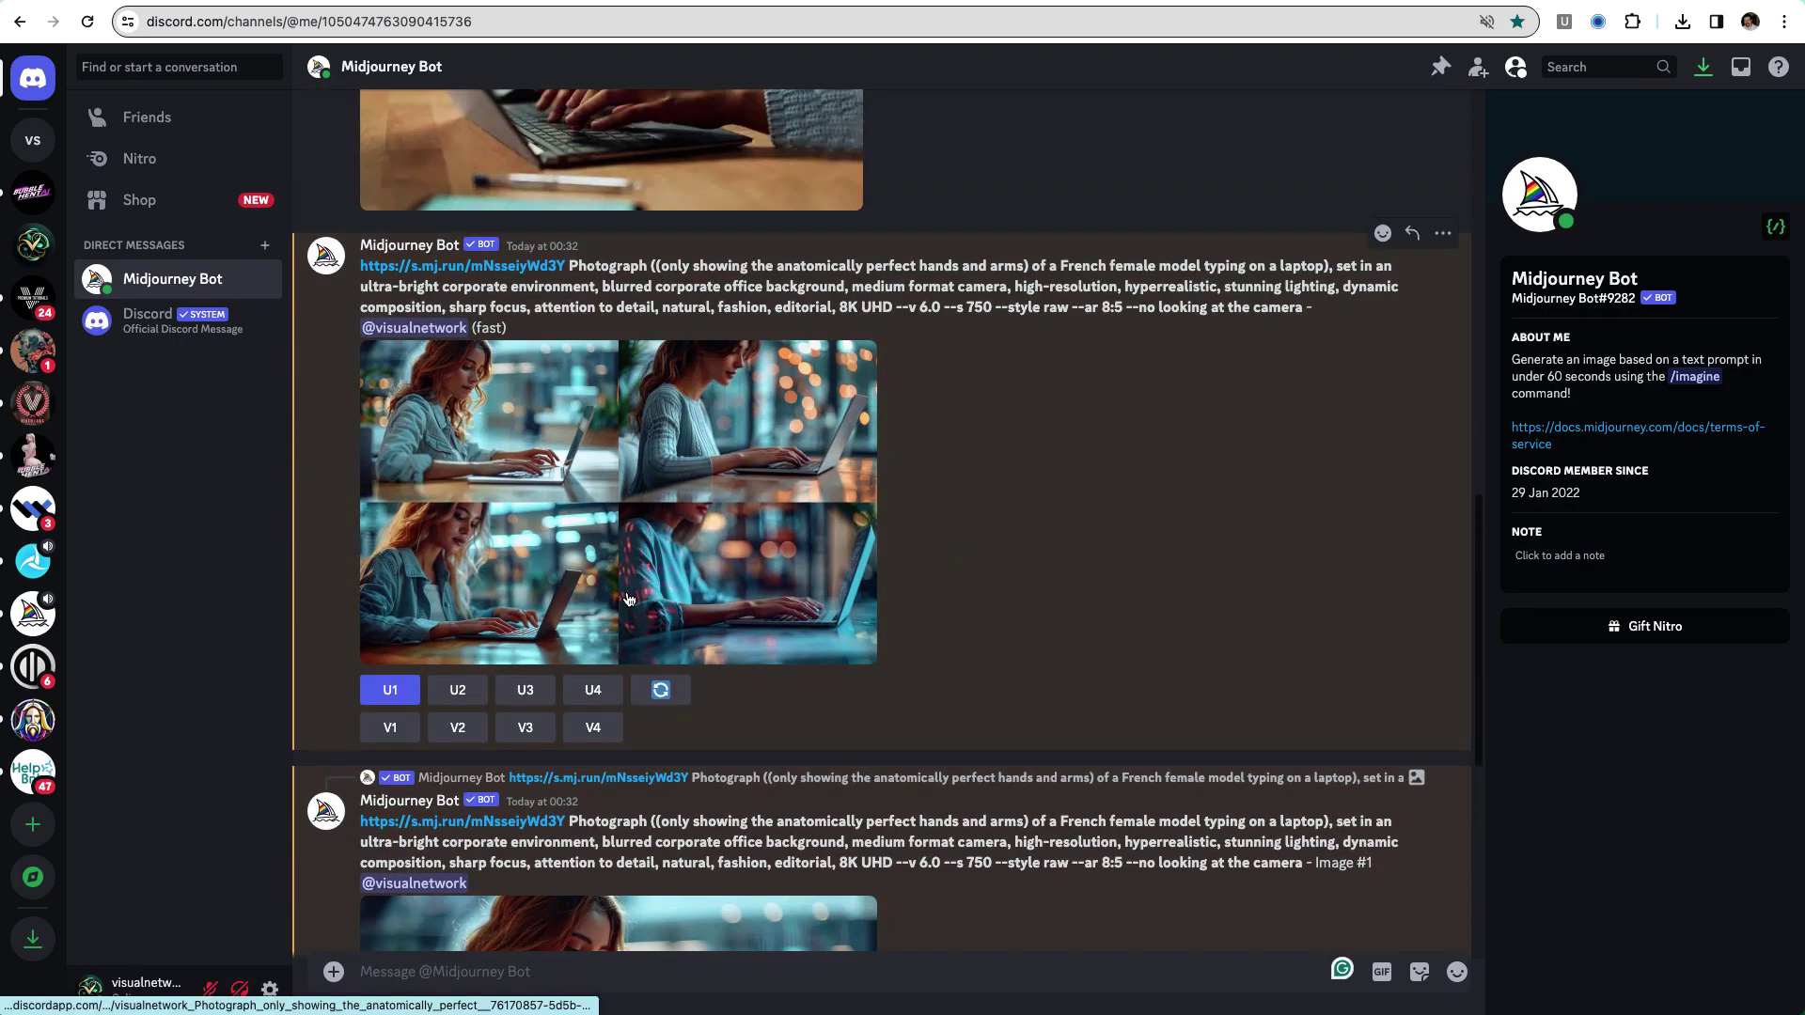
left_click(522, 691)
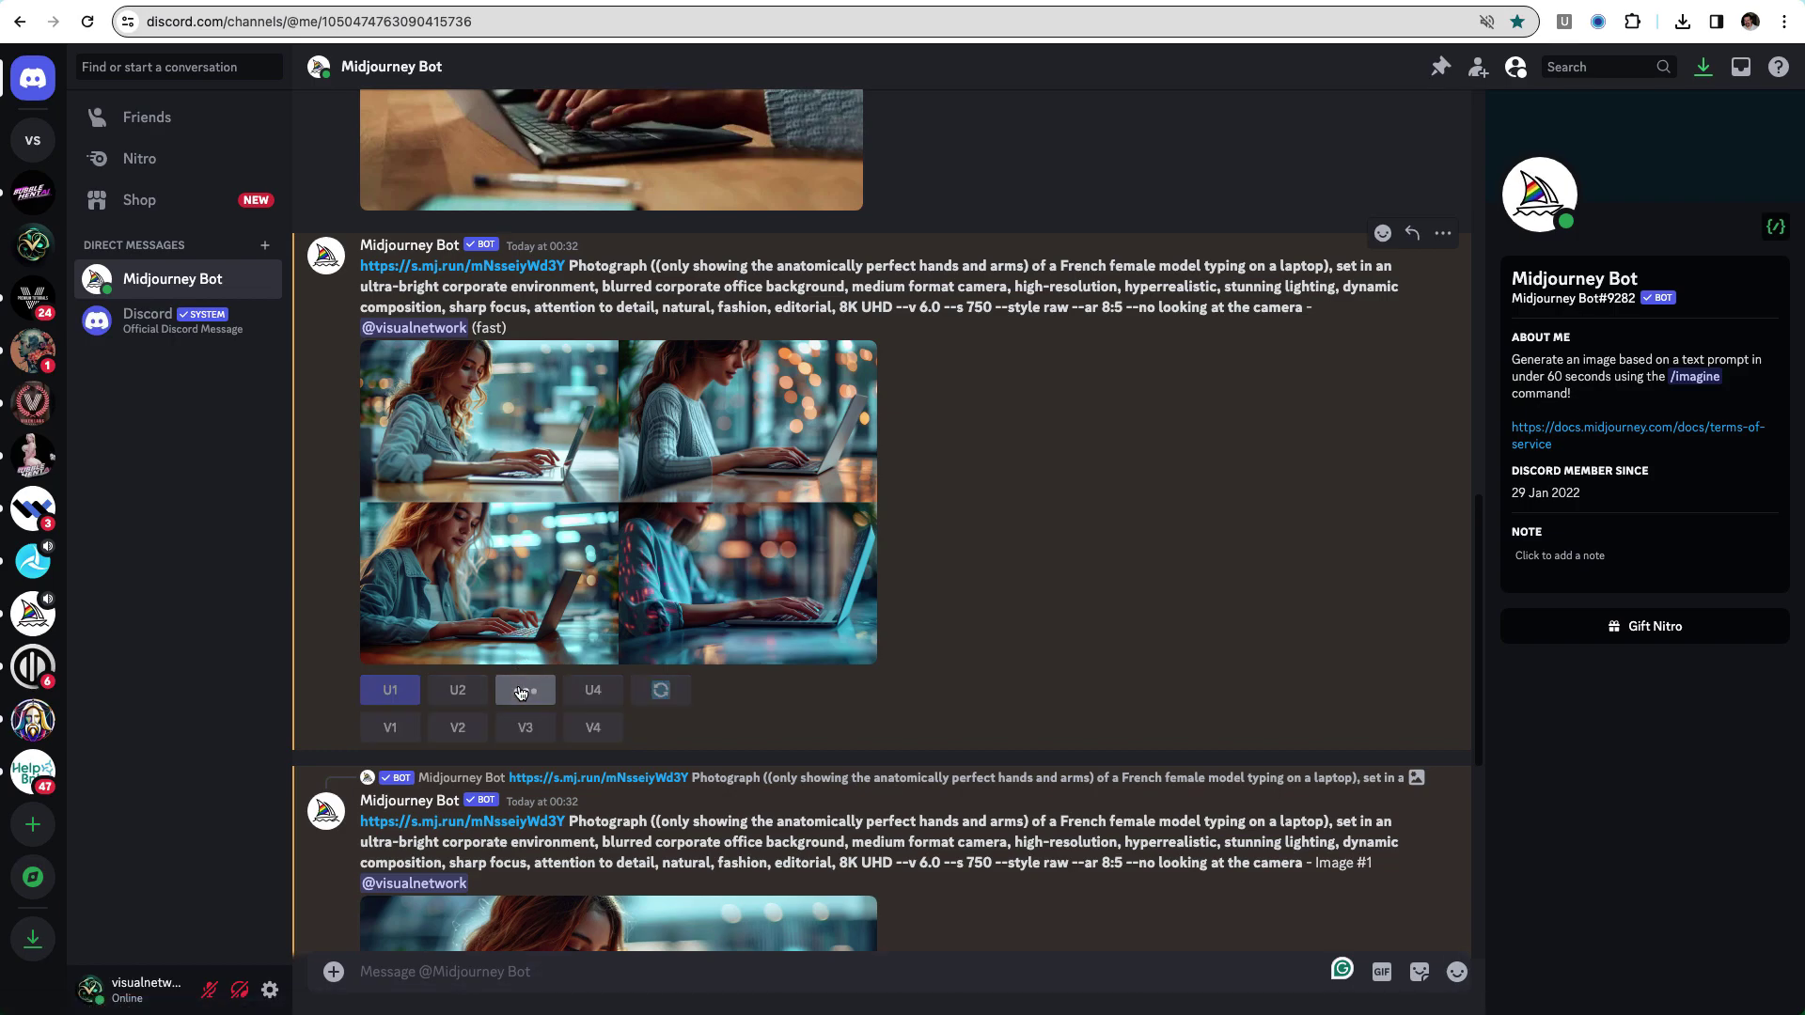
left_click(486, 694)
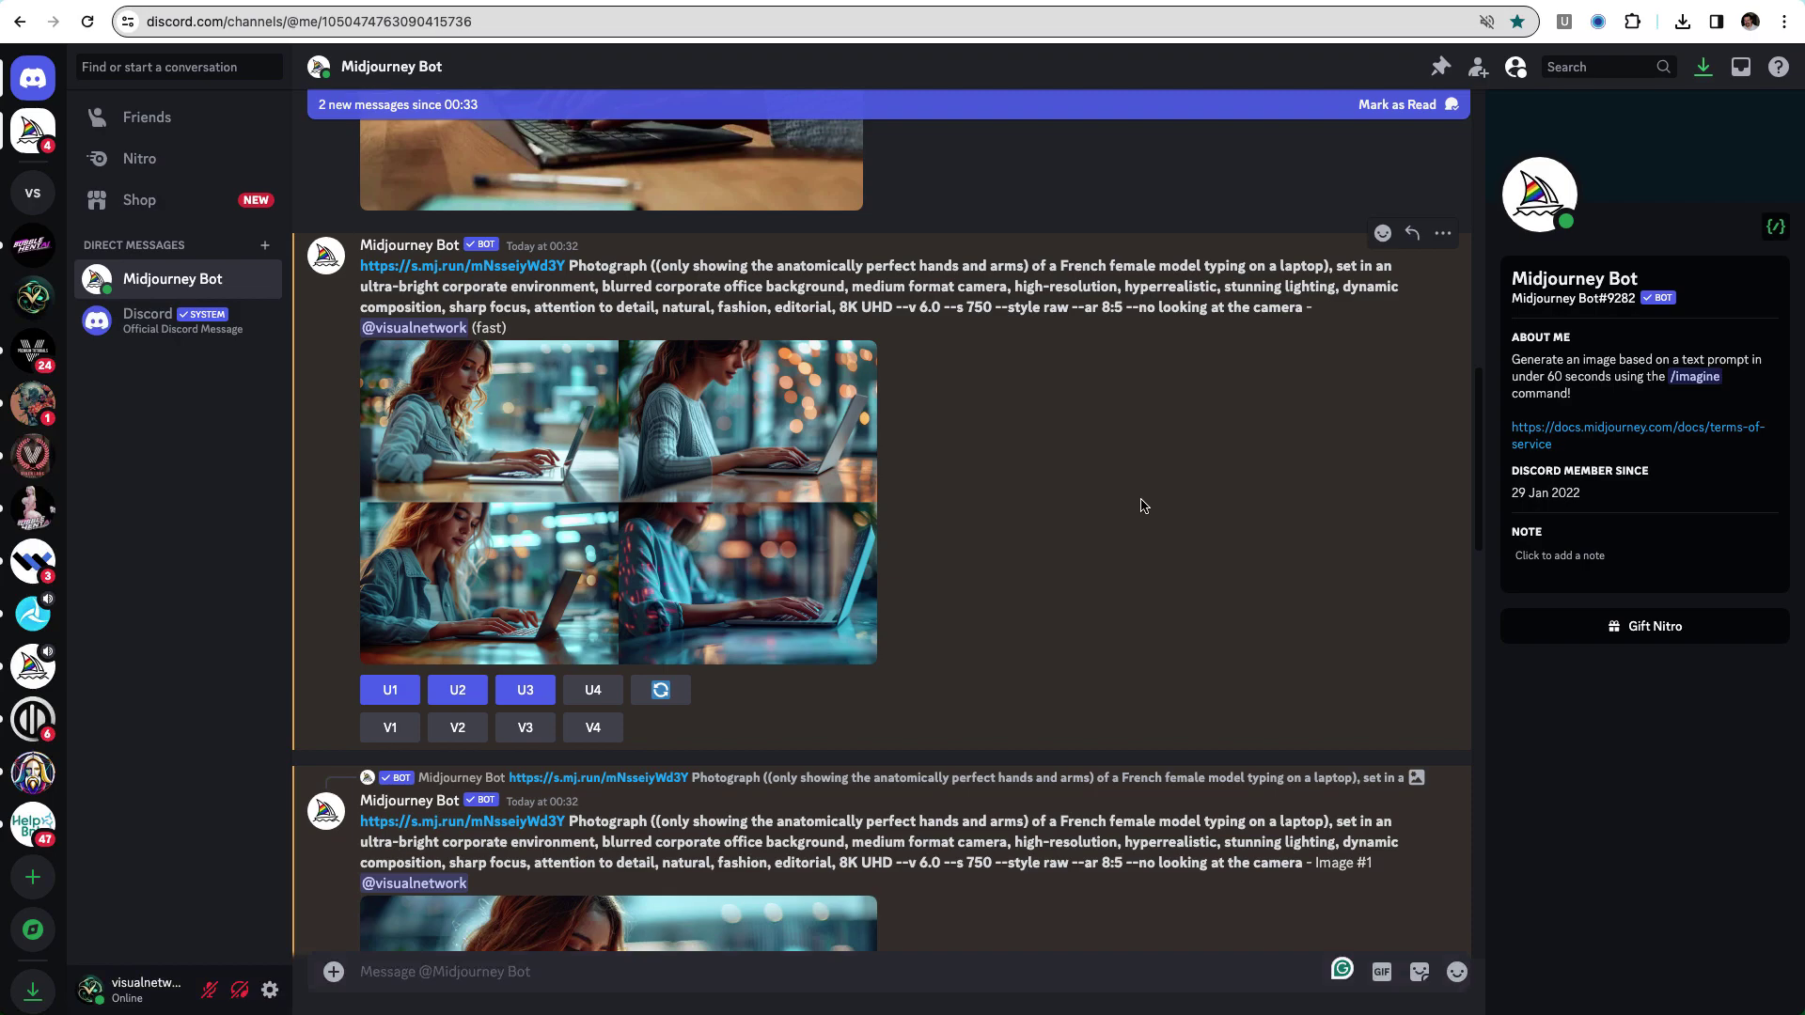
Subtly upscale Image #2 and reroll the laptop prompt for four new images
scroll(1144, 506, "down", 10)
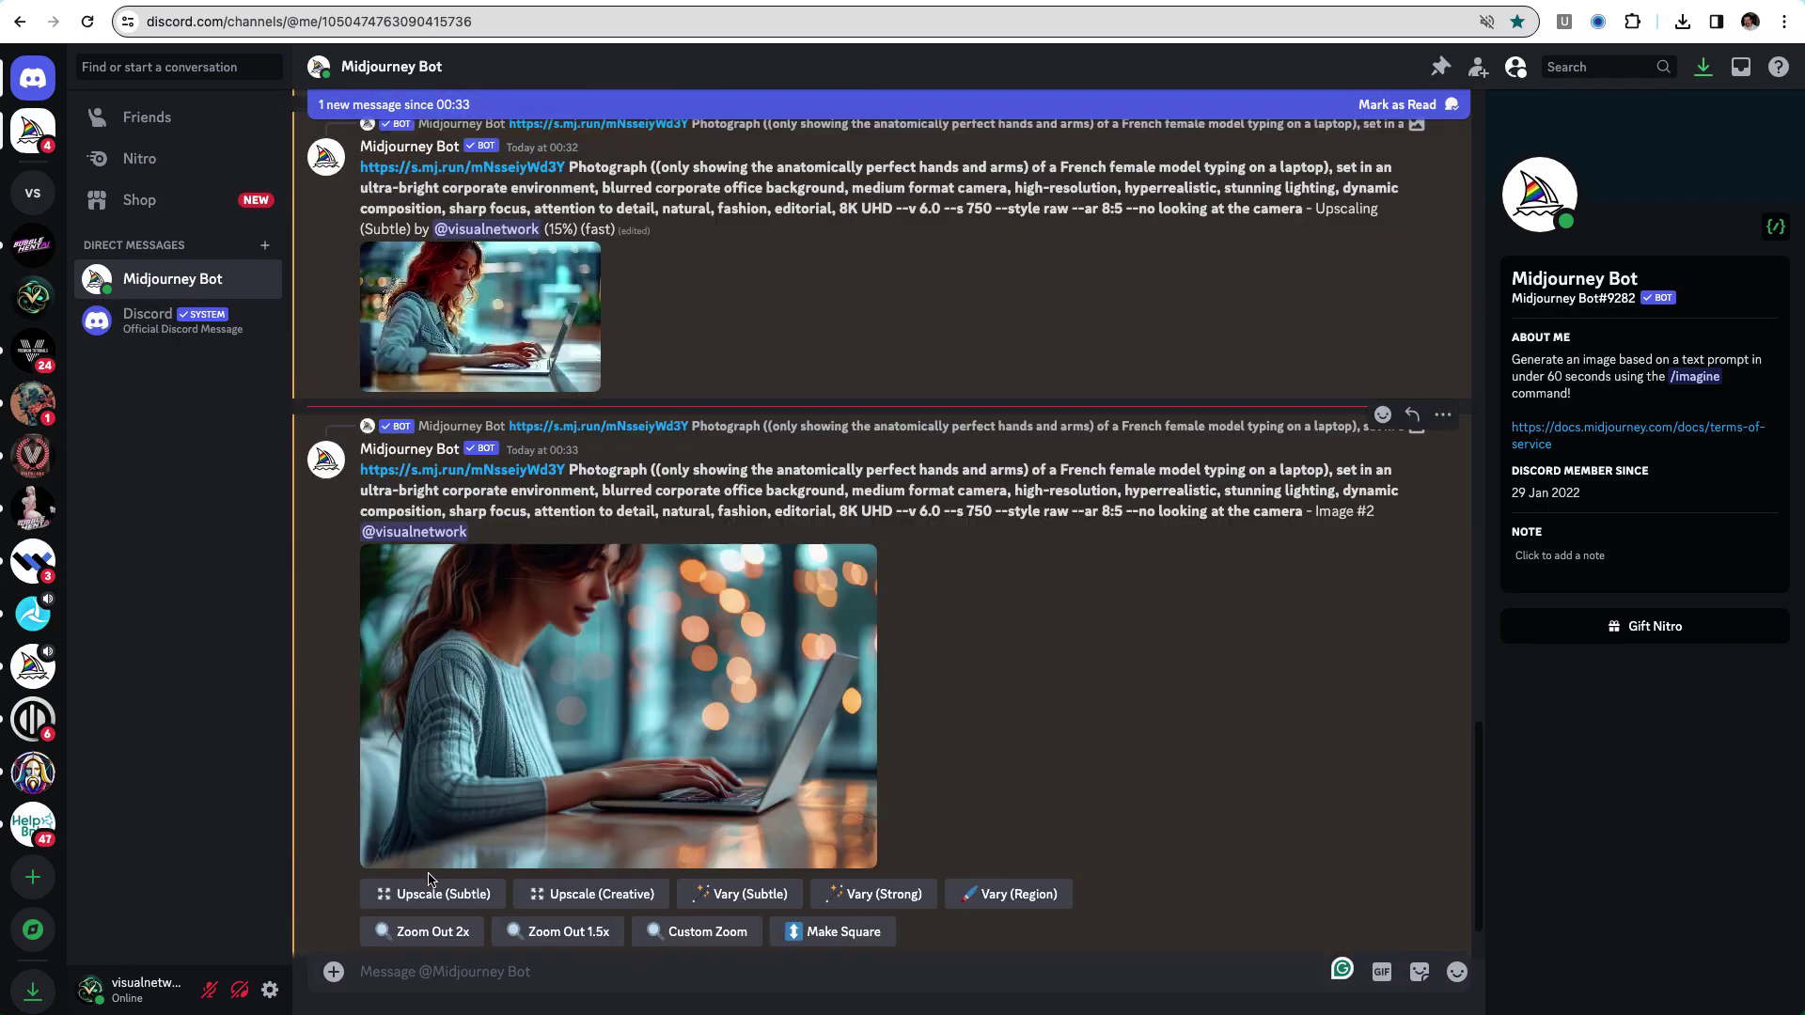
left_click(432, 892)
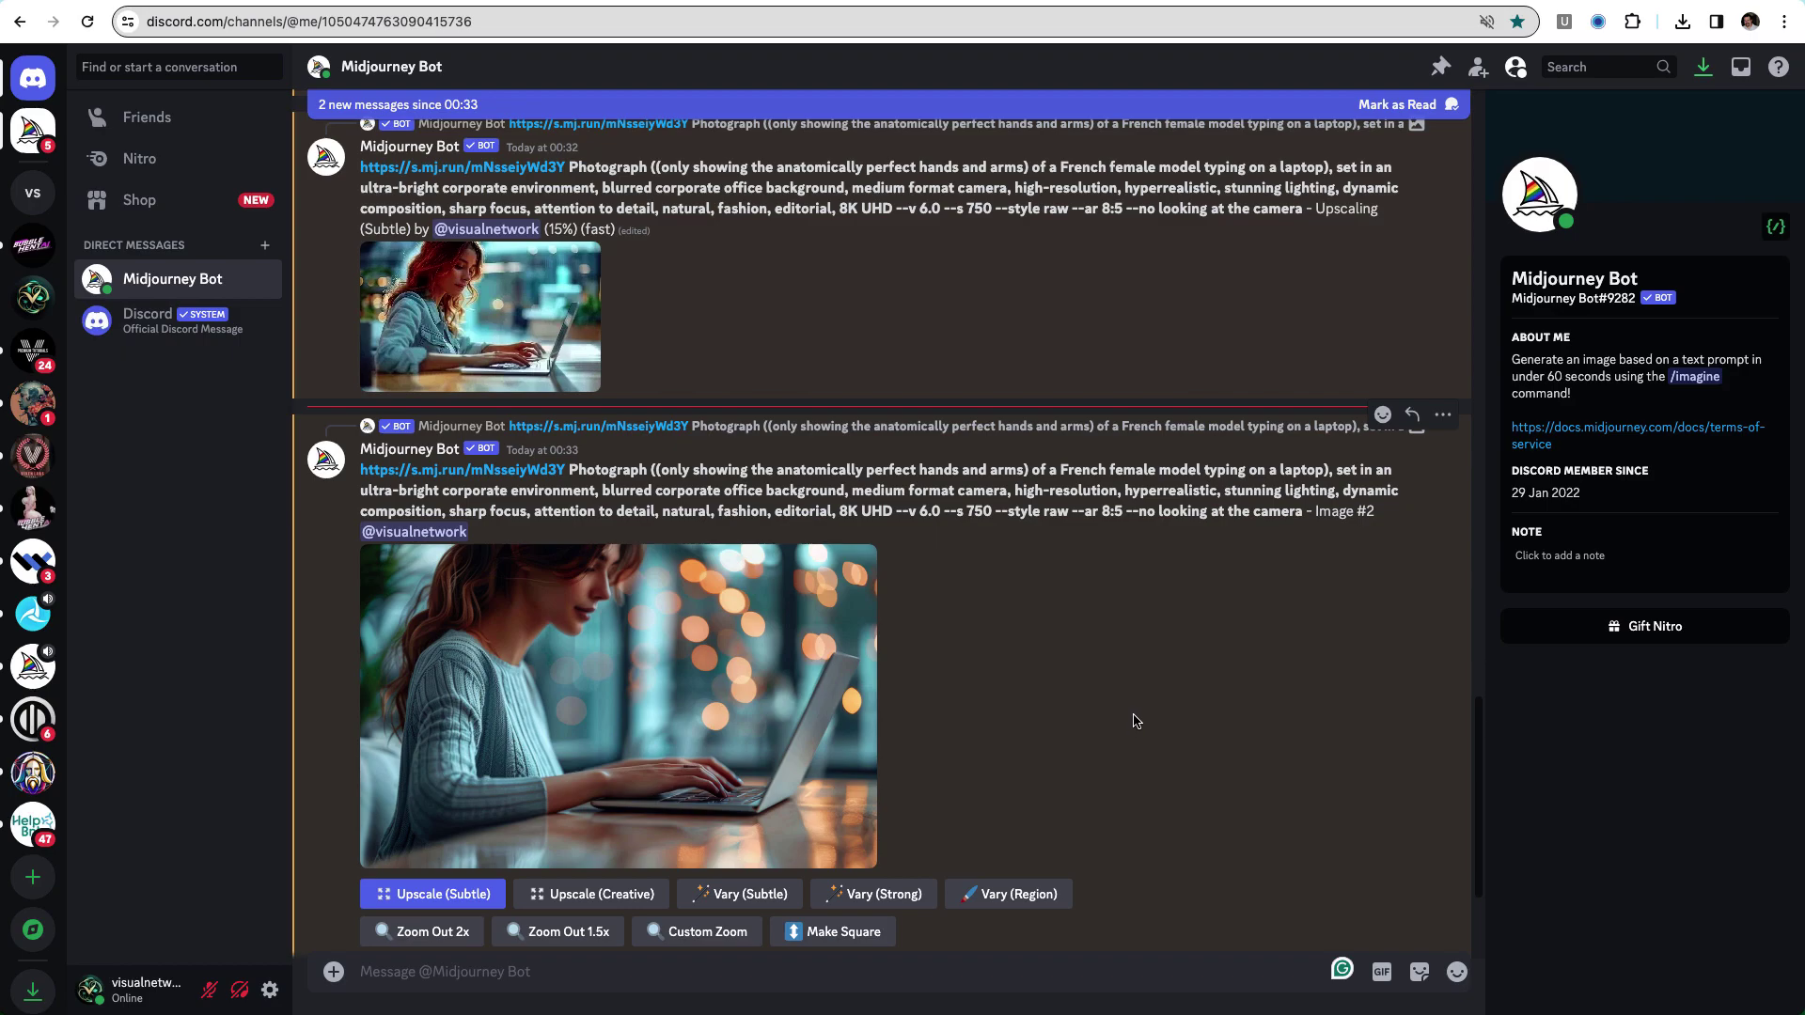
scroll(1136, 721, "up", 10)
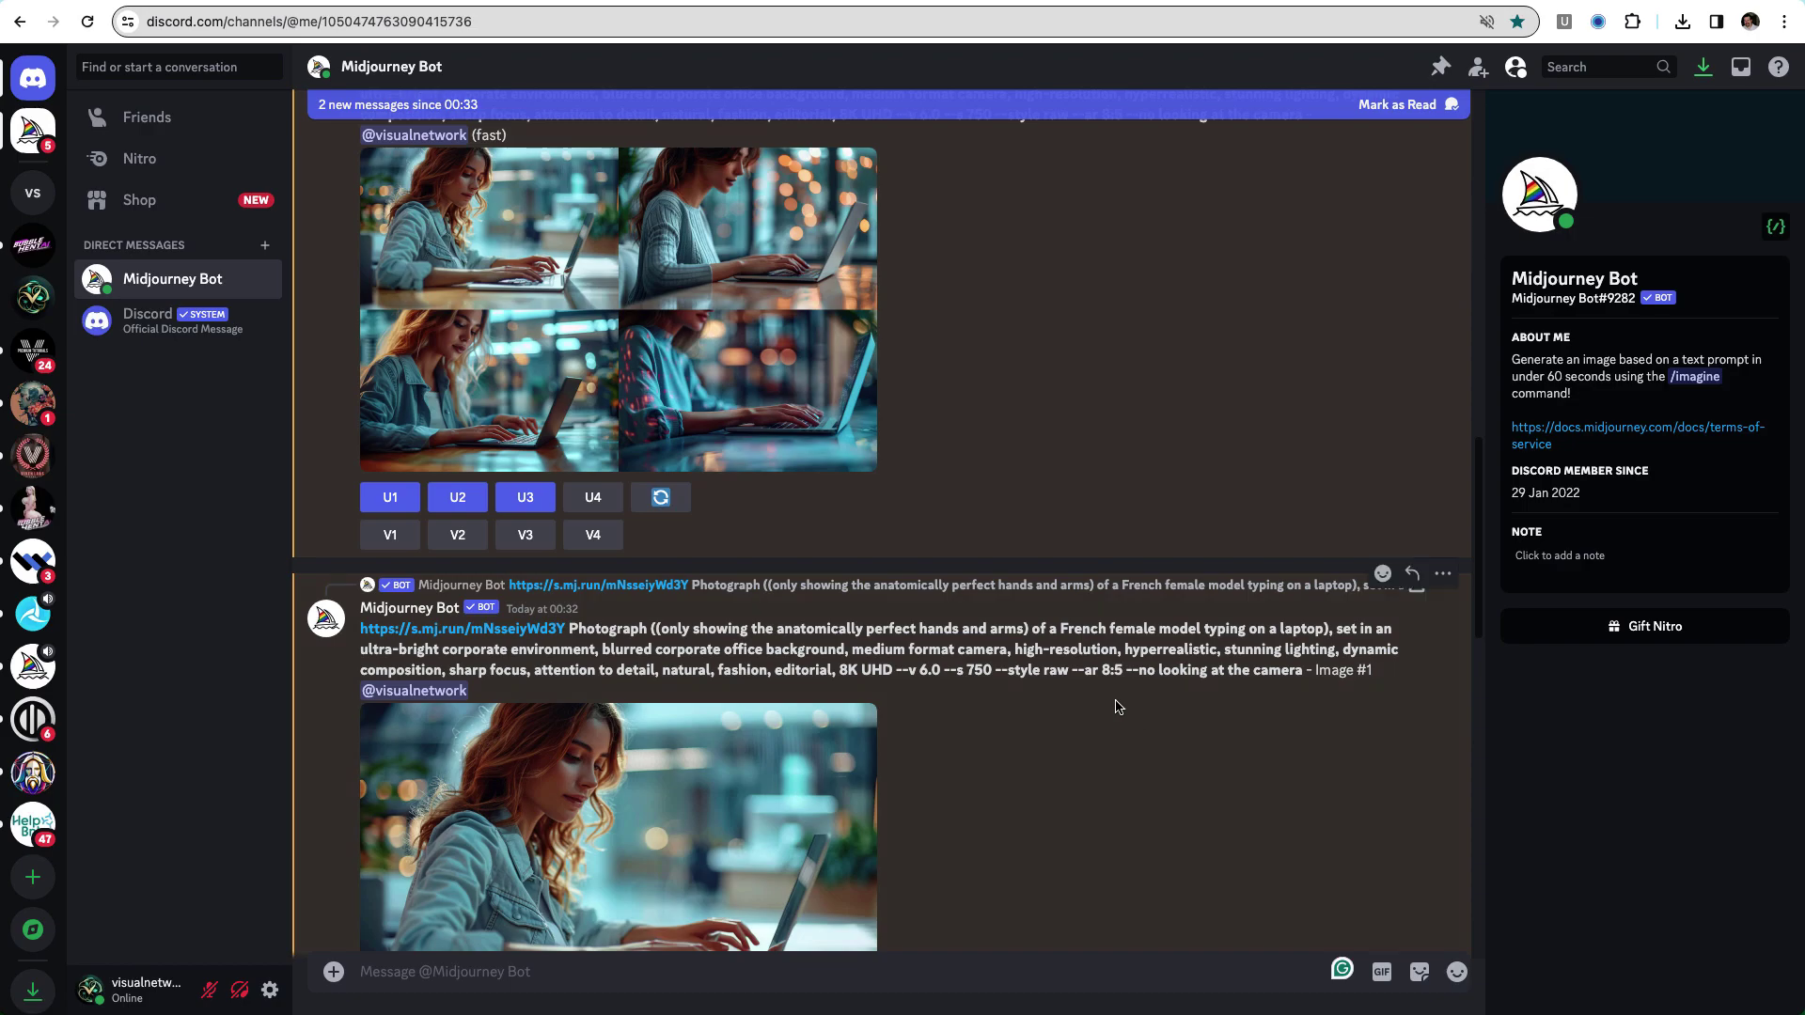
left_click(661, 498)
scroll(1262, 461, "down", 10)
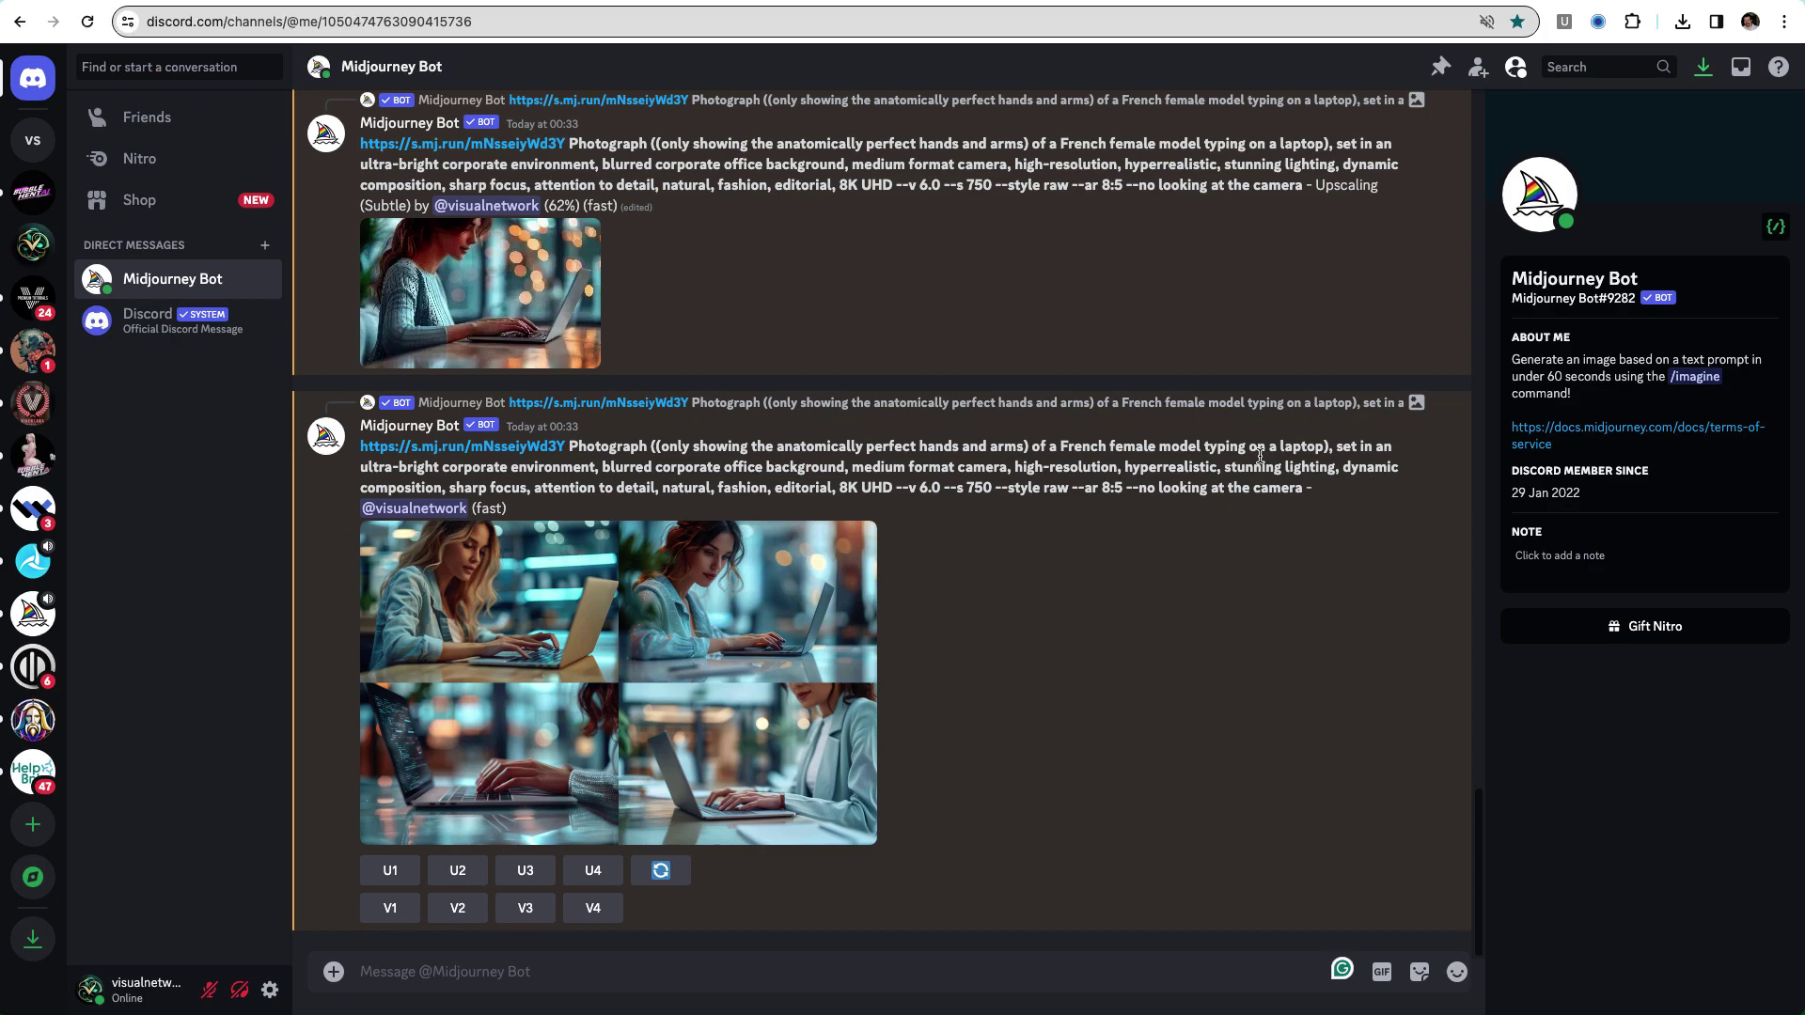
Preview the new grid and upscale its fourth image
left_click(494, 633)
key("Escape")
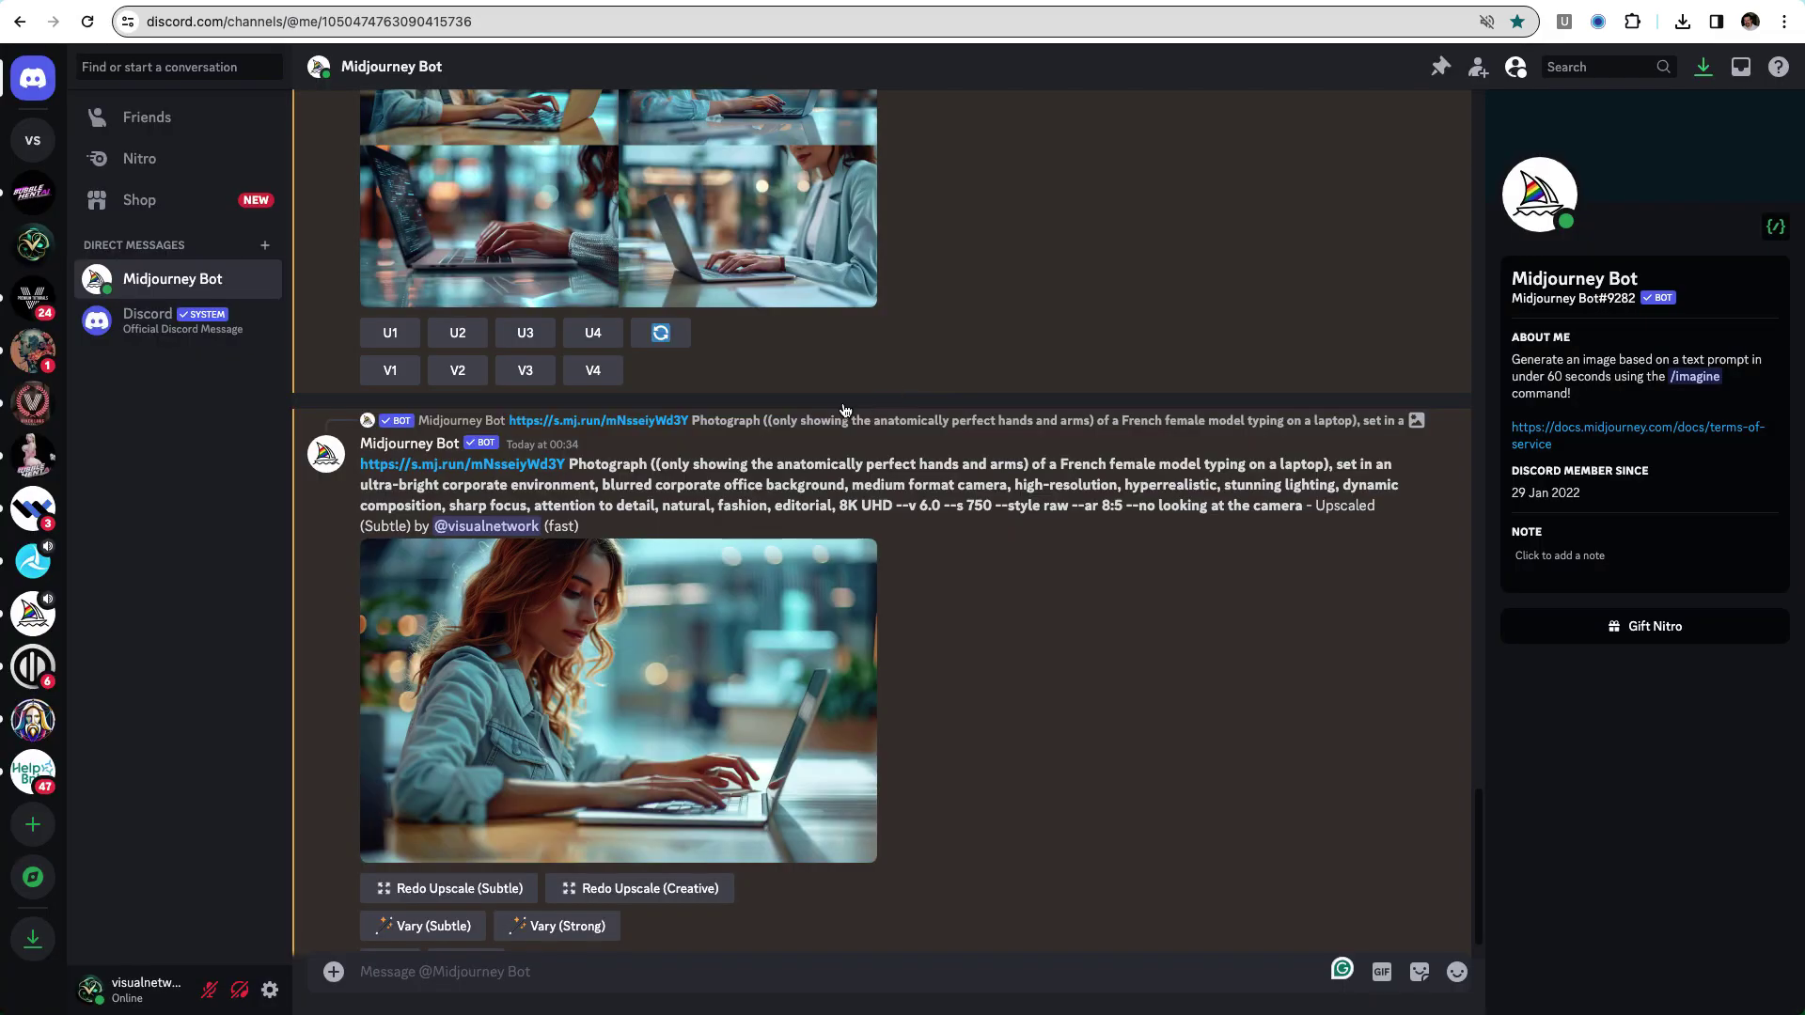
left_click(593, 333)
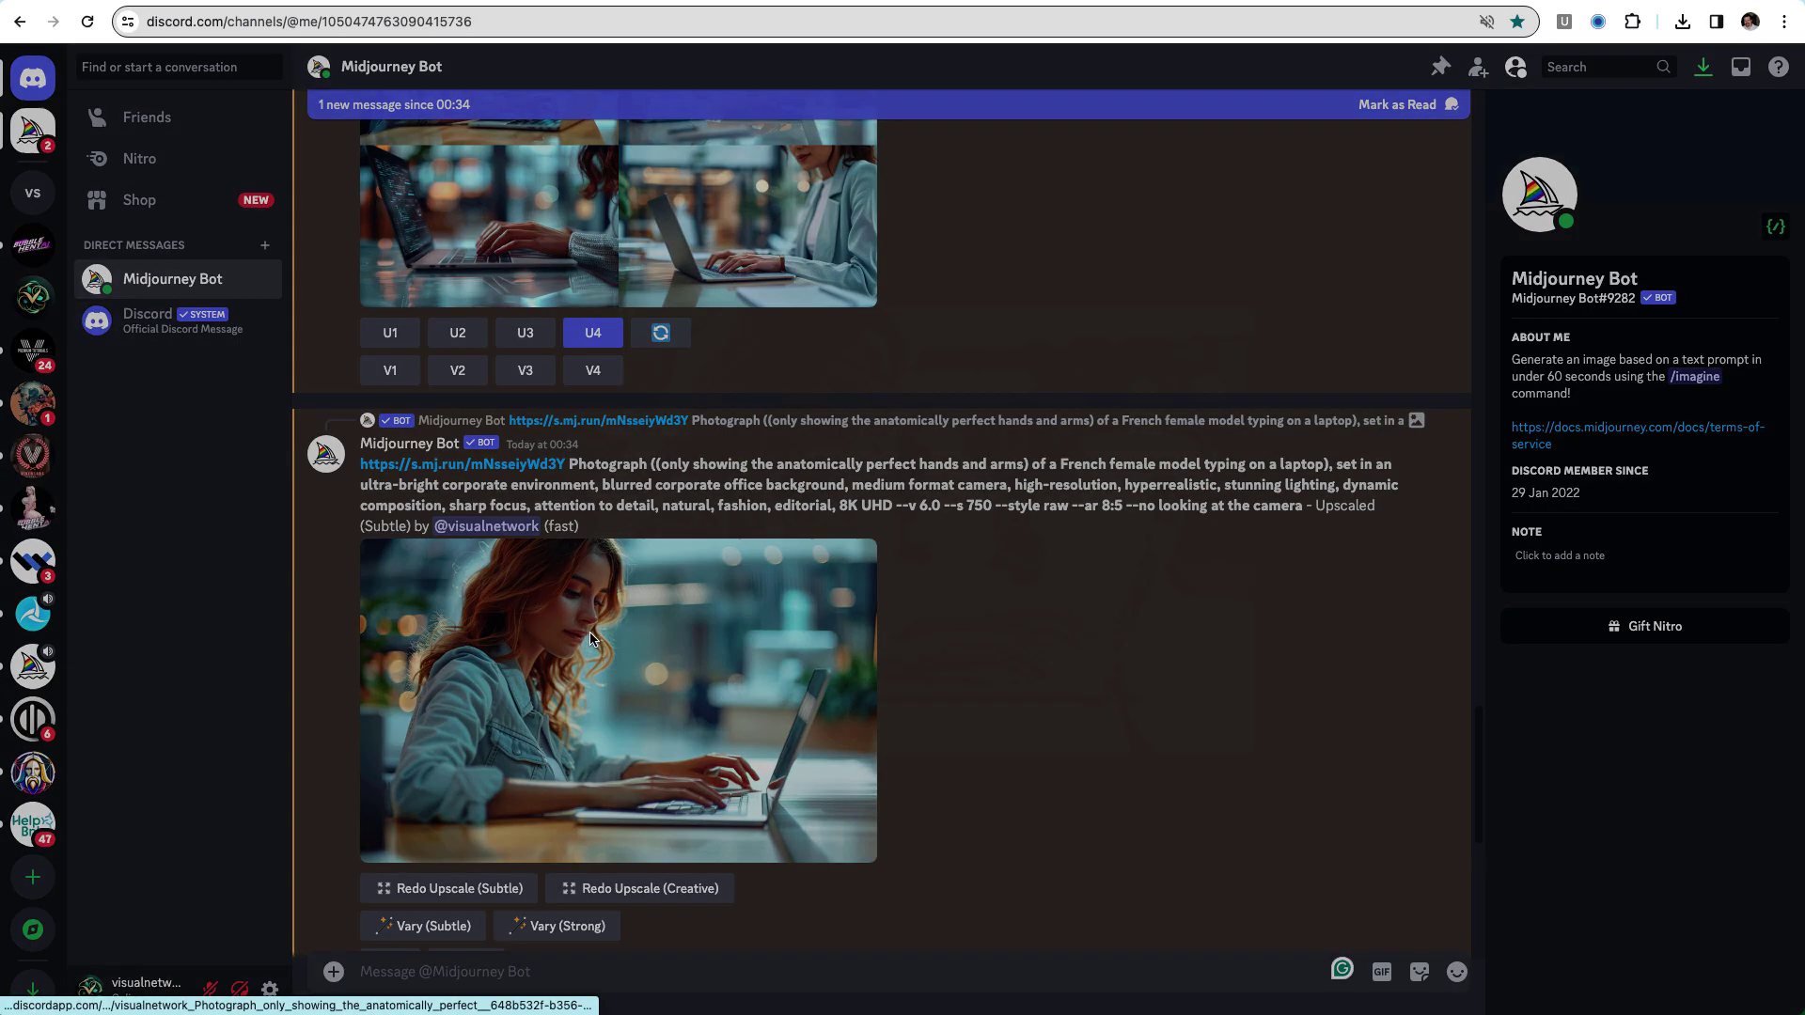
View the upscaled woman-at-laptop image at full resolution and bring up its save options
left_click(645, 650)
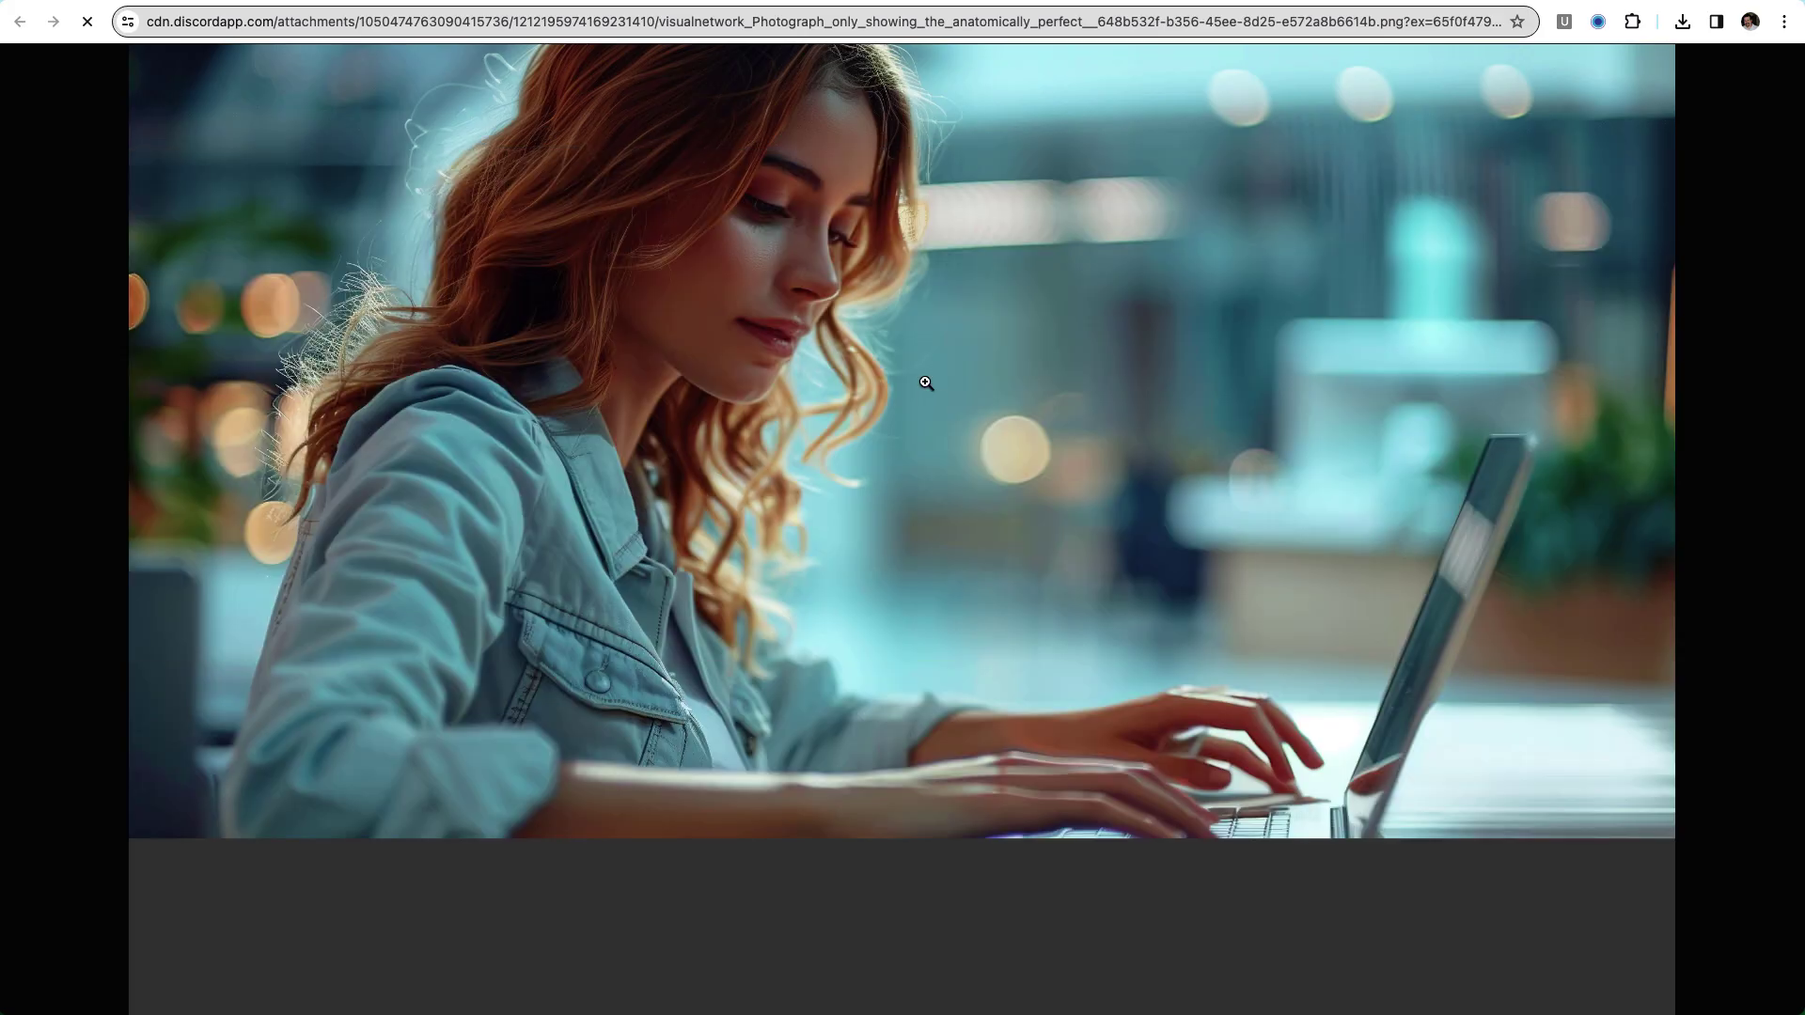
left_click(924, 383)
scroll(1181, 504, "down", 6)
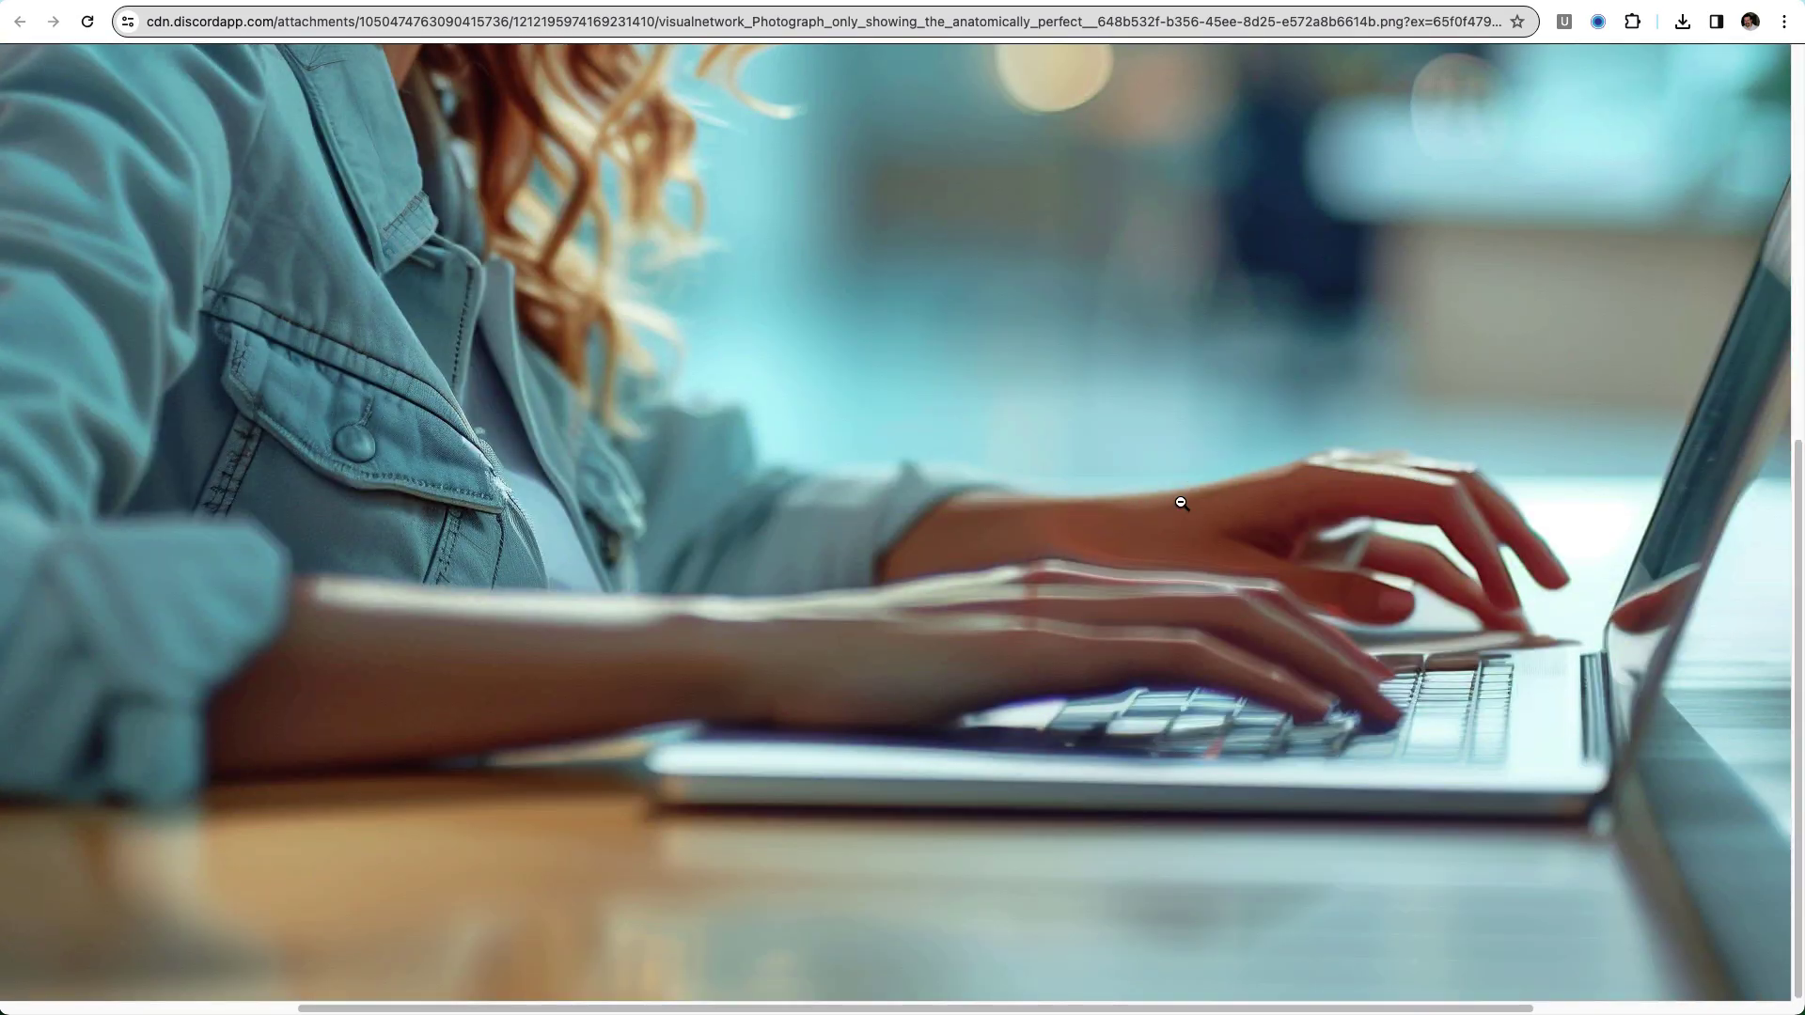
scroll(1182, 504, "up", 6)
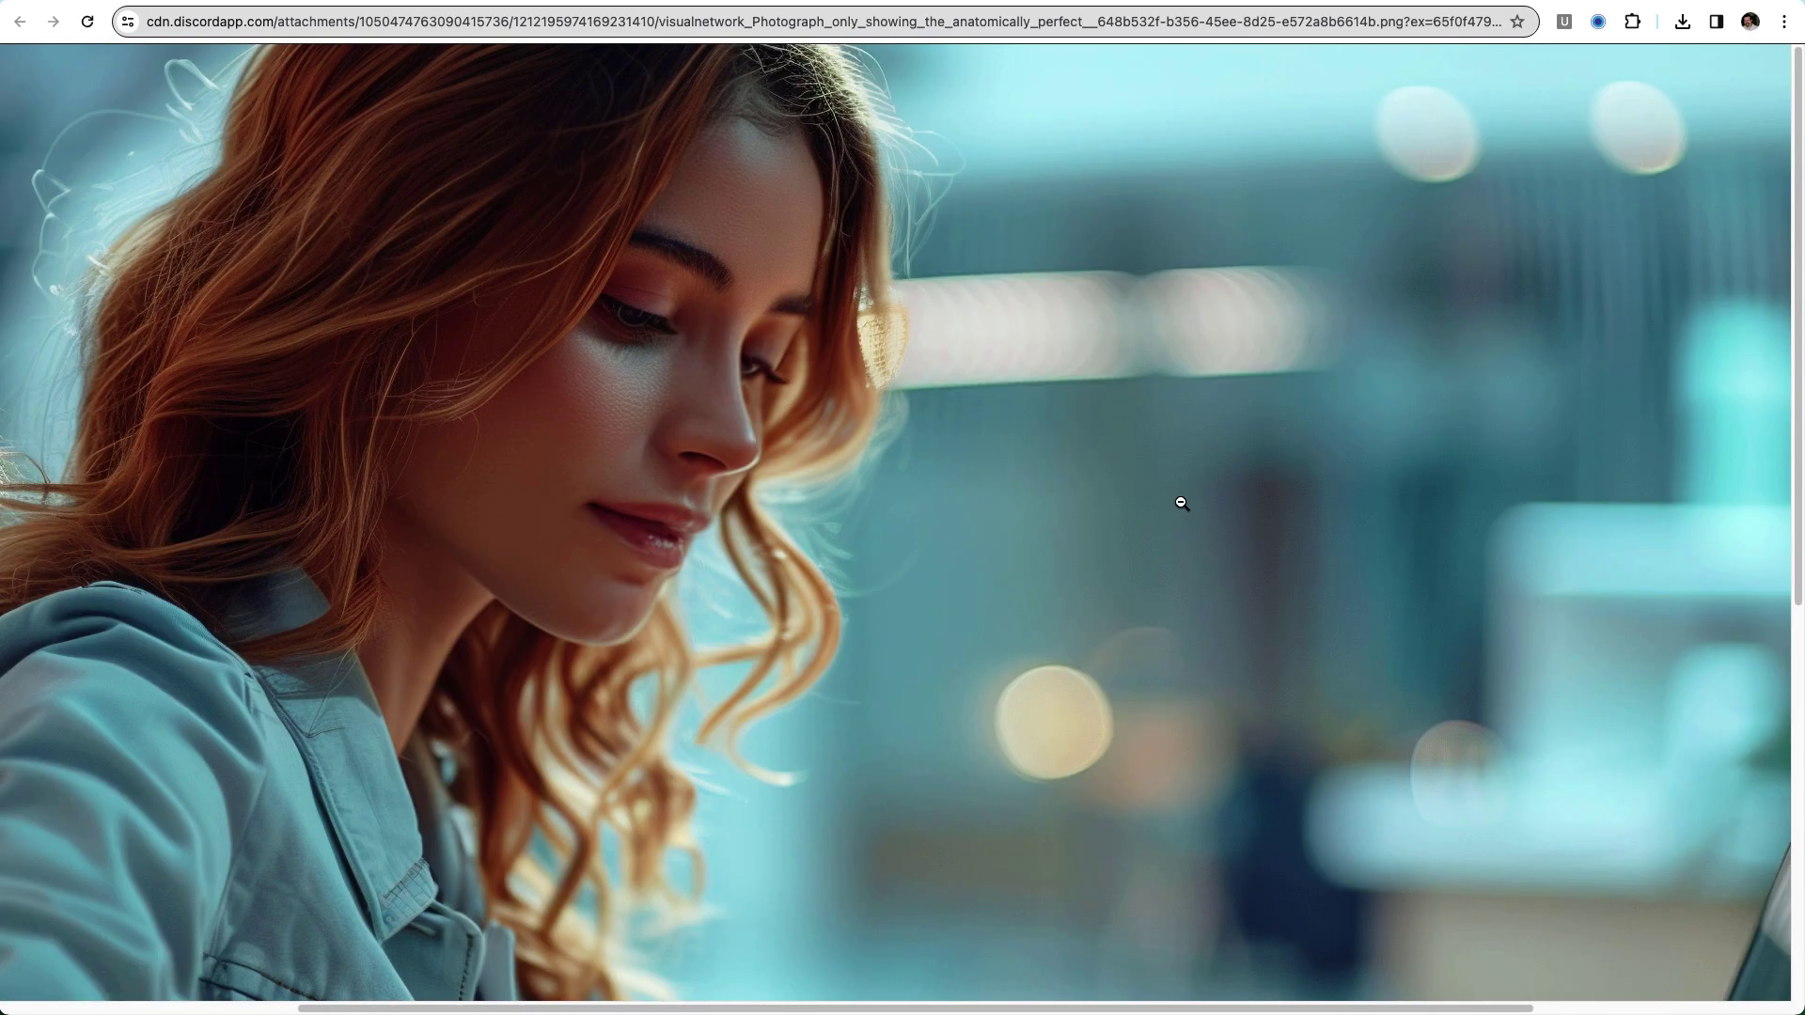
right_click(1124, 465)
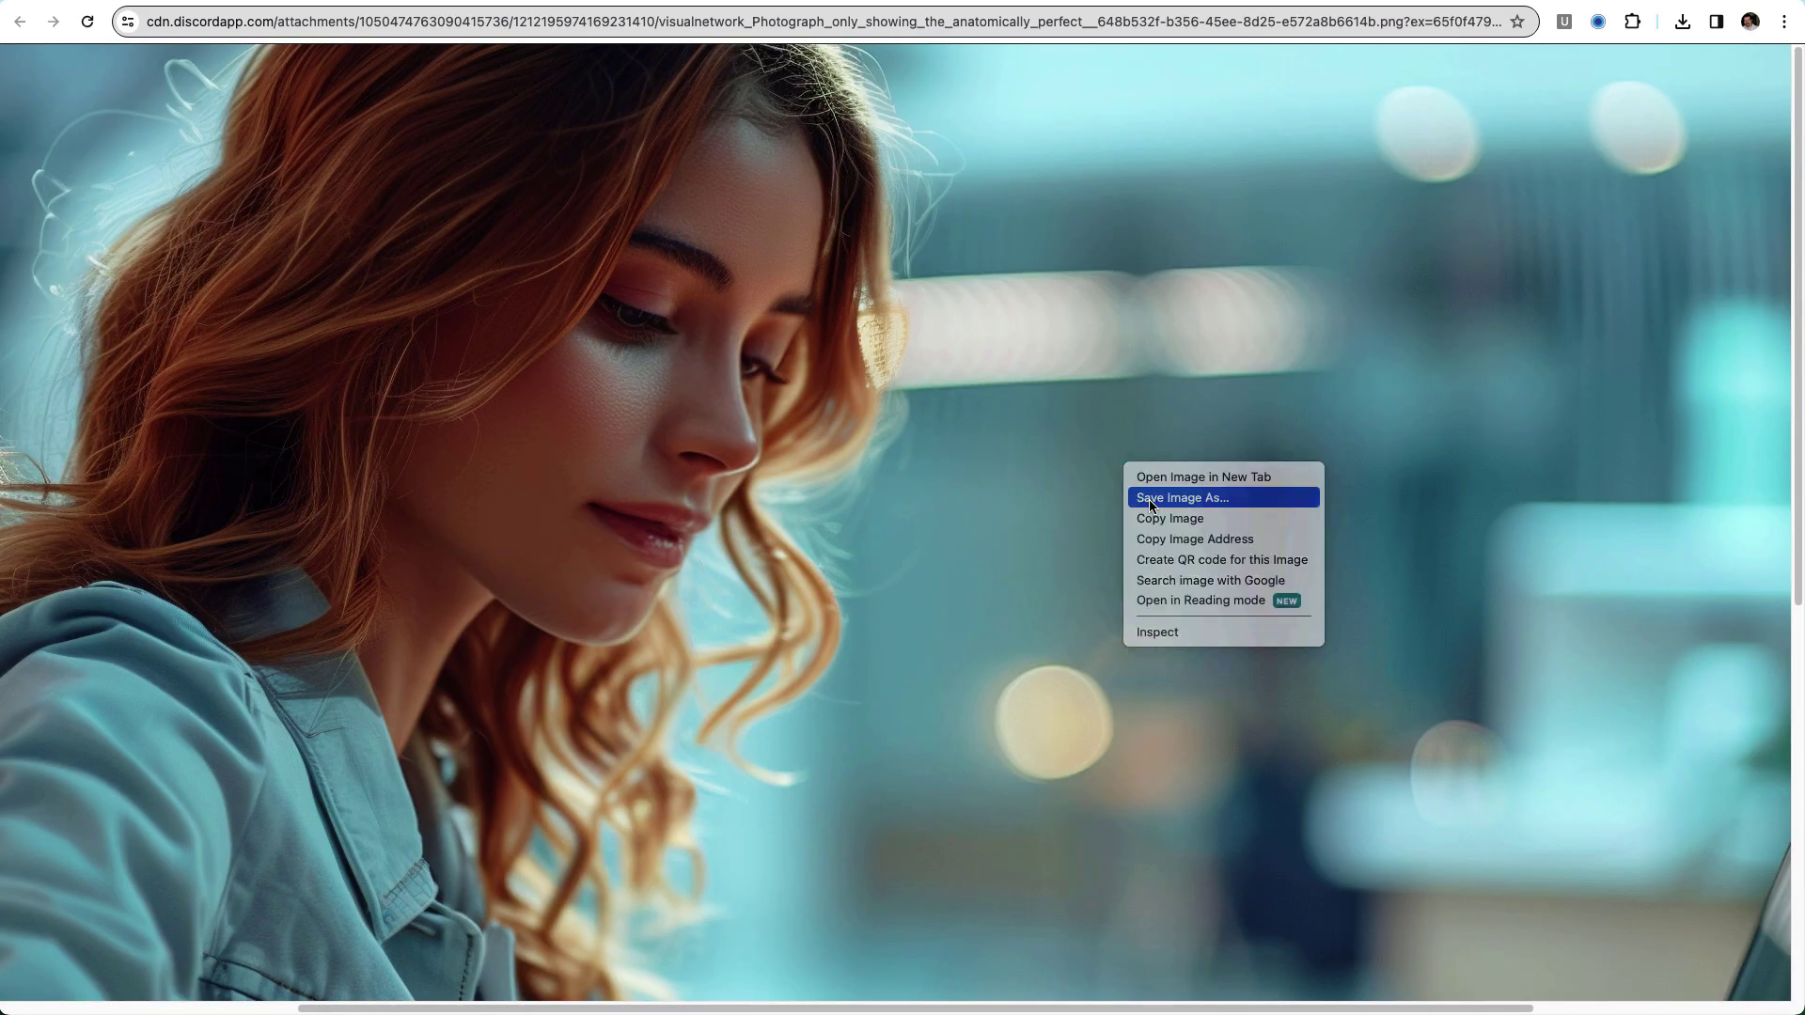
key("super+w")
Subtly upscale Image #4, then select the original laptop prompt text in the first message
left_click(1281, 149)
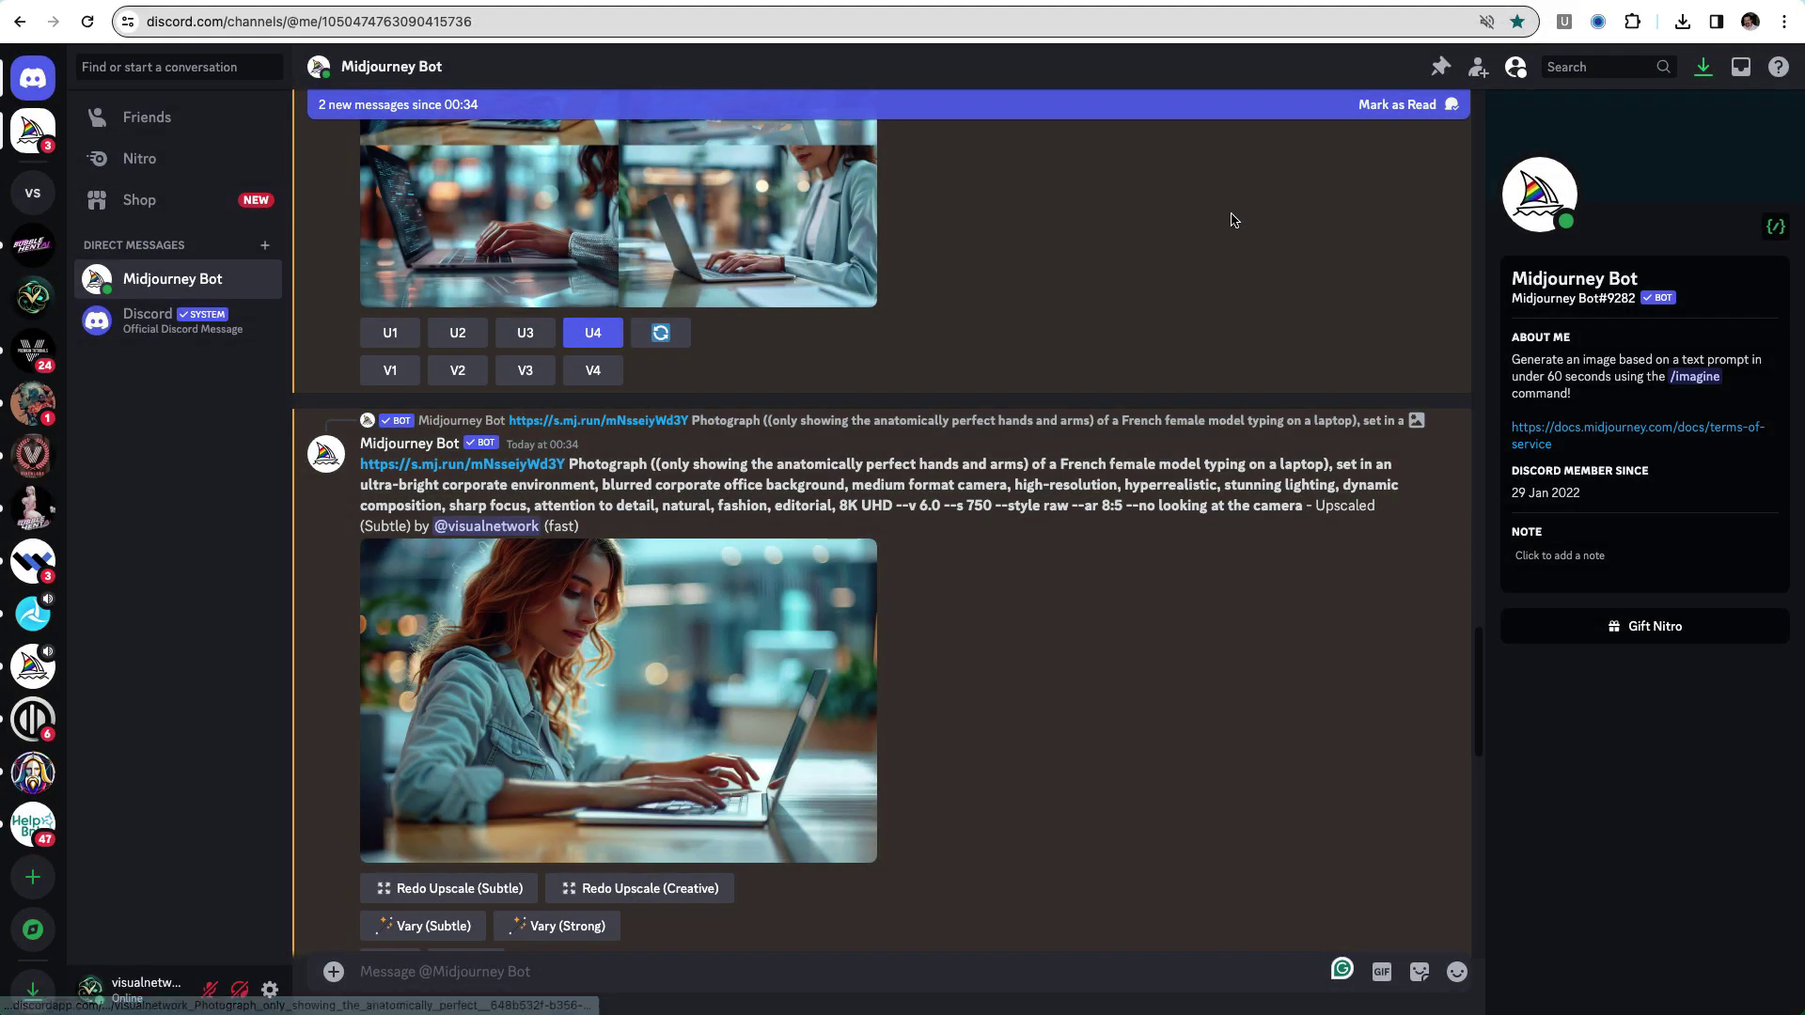
scroll(931, 483, "down", 4)
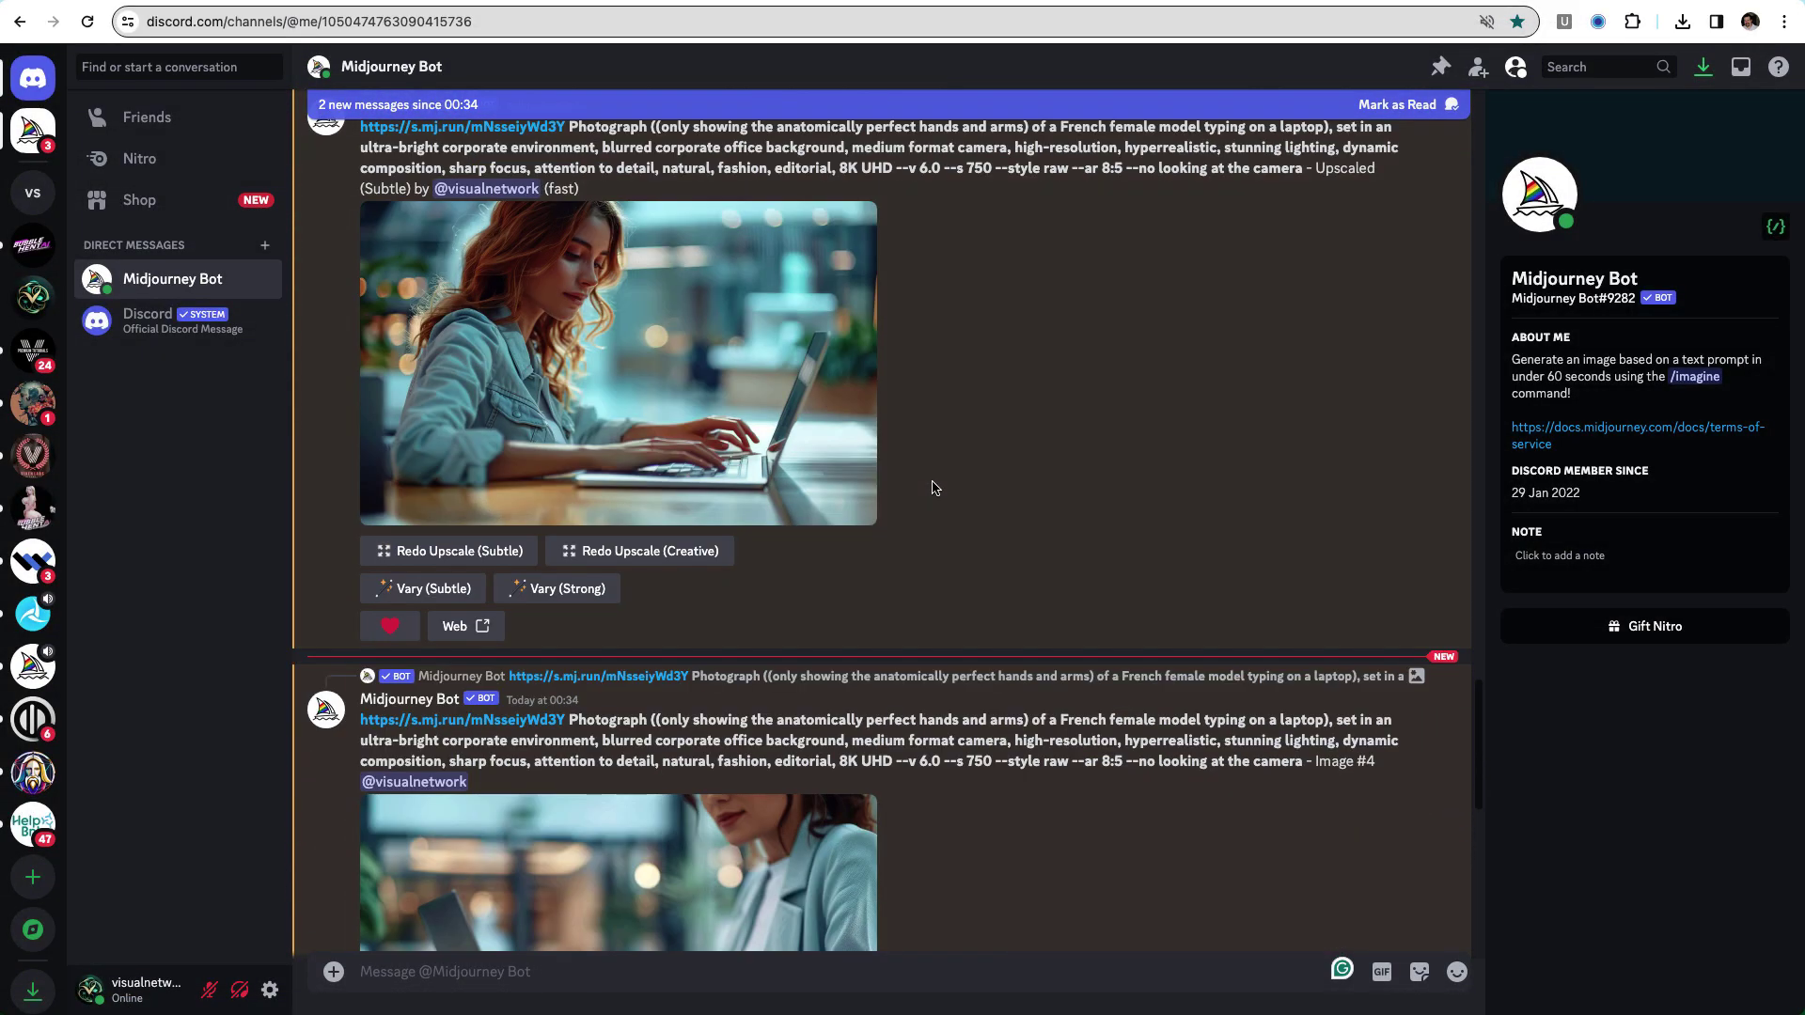
scroll(934, 487, "down", 4)
left_click(433, 740)
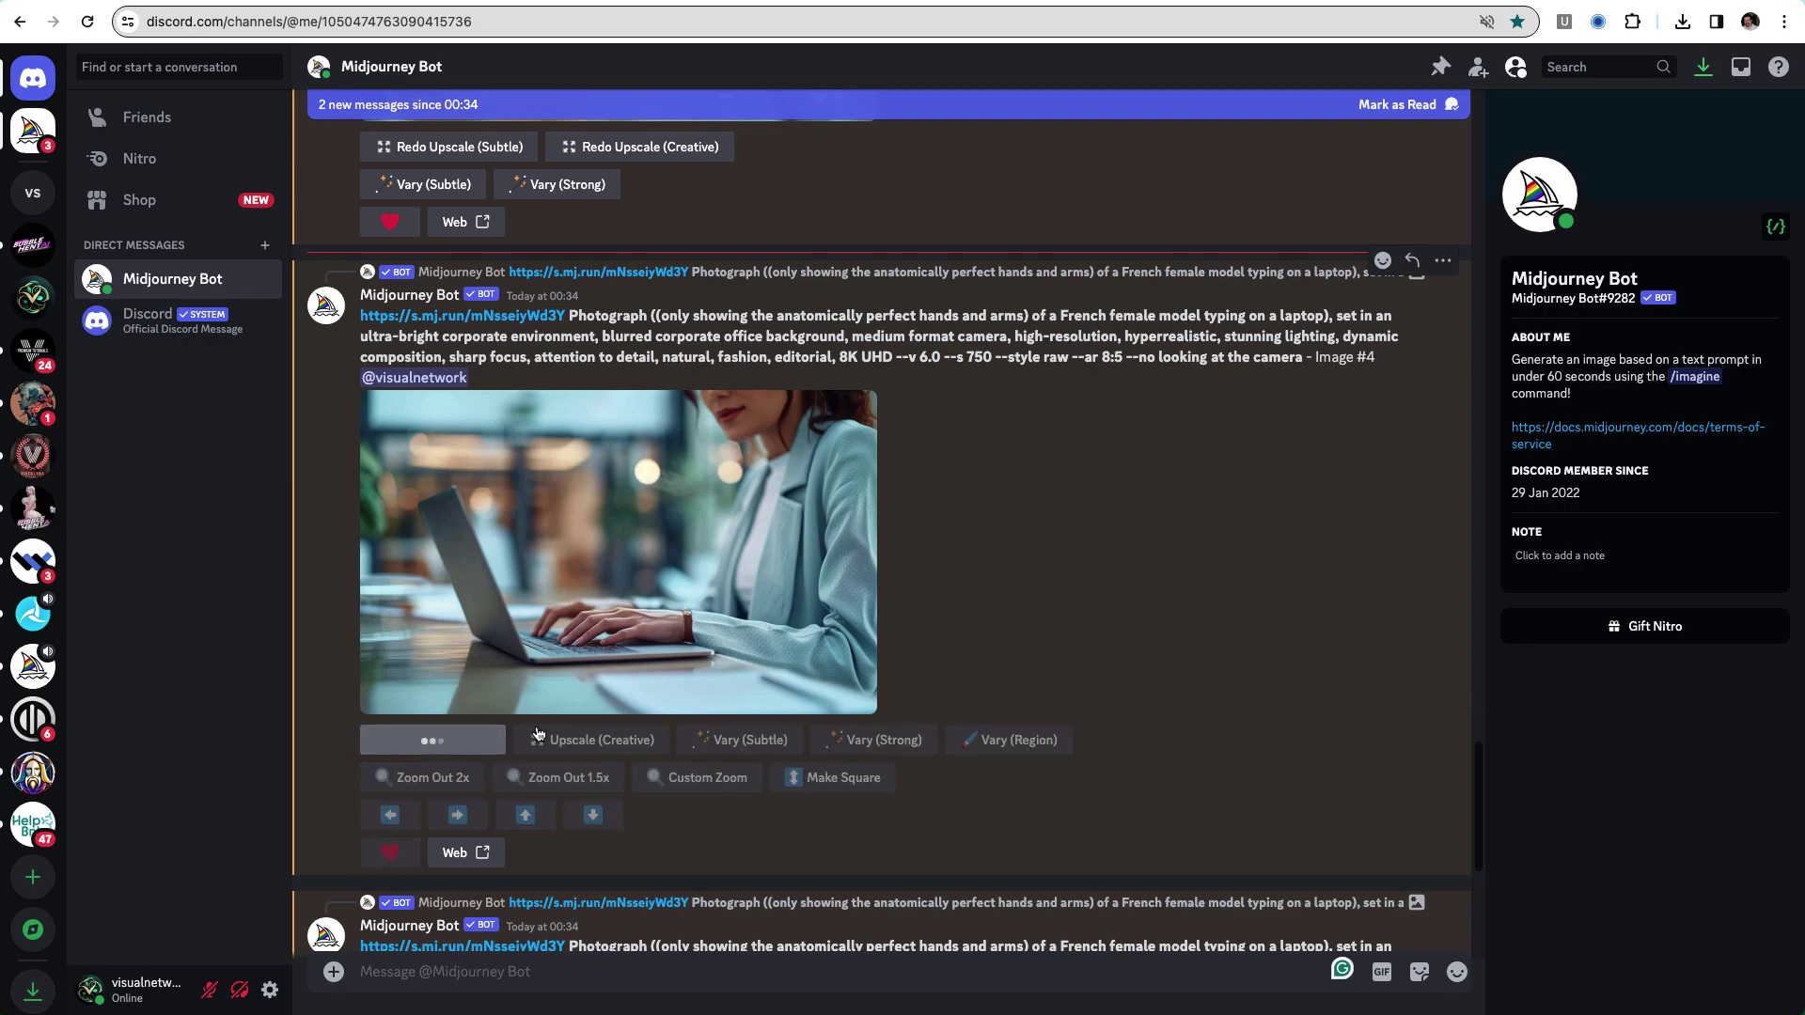
left_click(365, 272)
left_click_drag(363, 272, 1129, 319)
key("super+c")
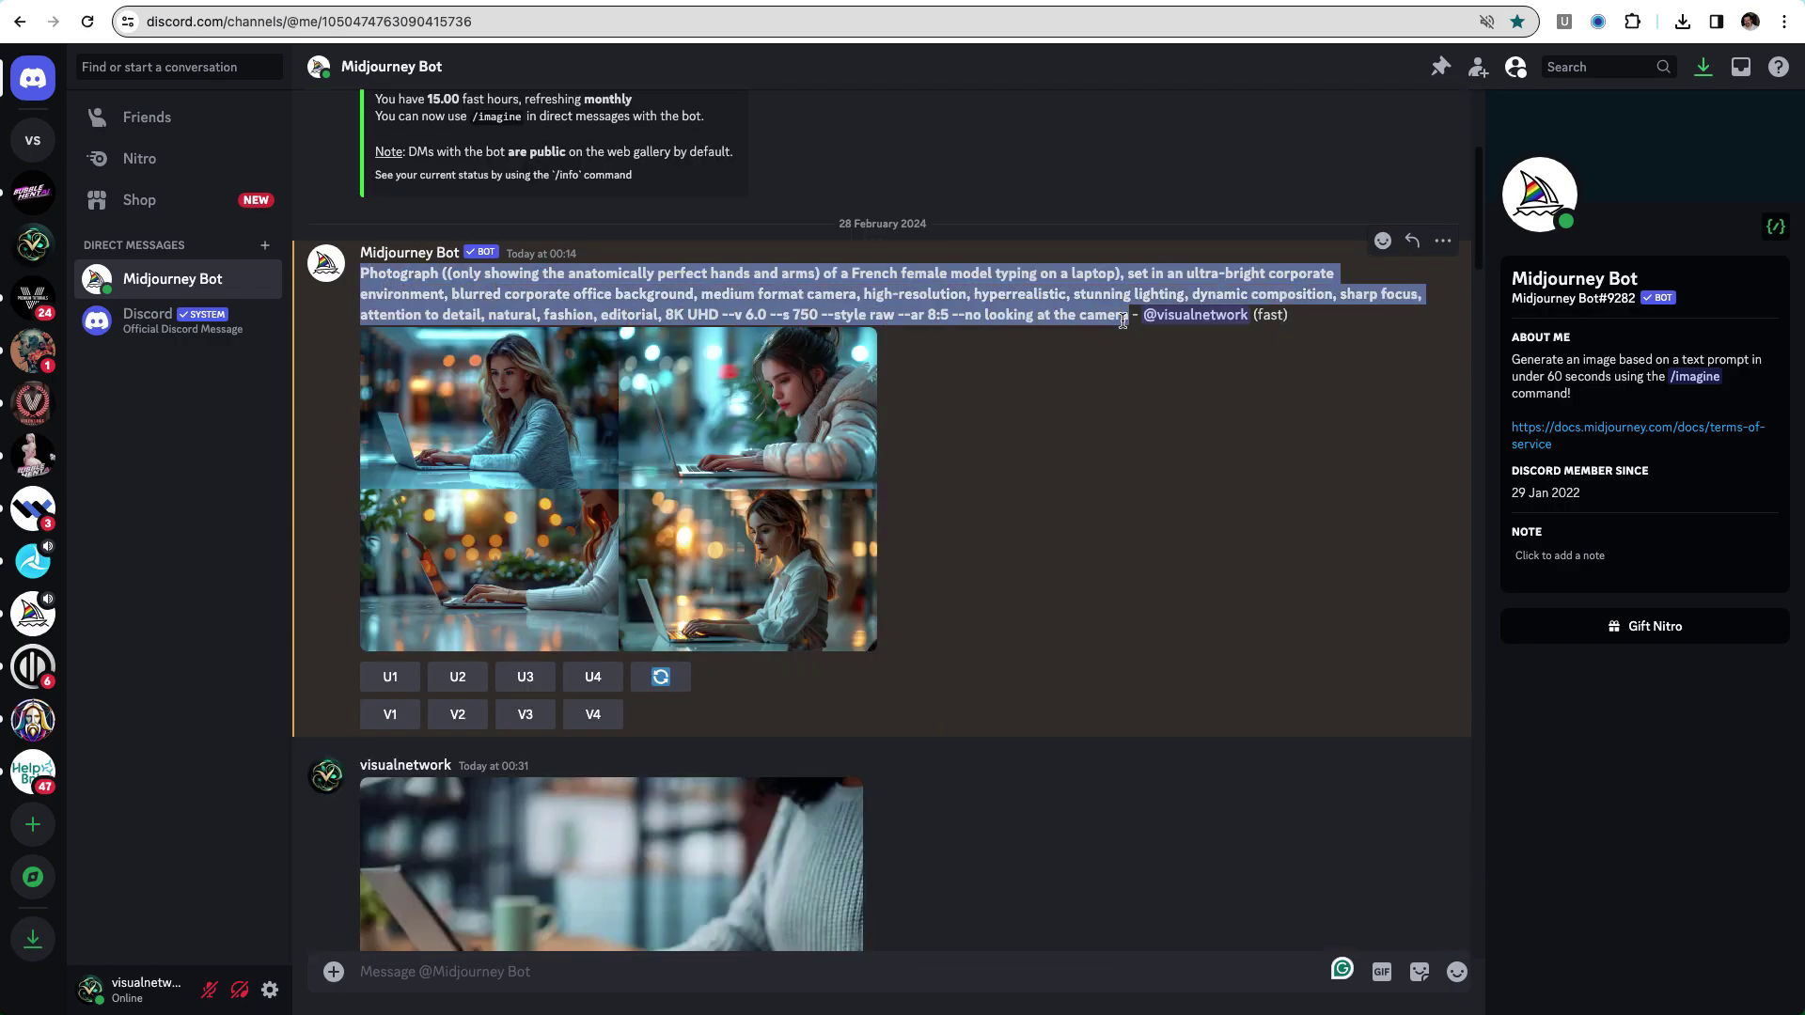
Start an /imagine command with the pasted laptop prompt, editing 'female' to 'male'
left_click(814, 968)
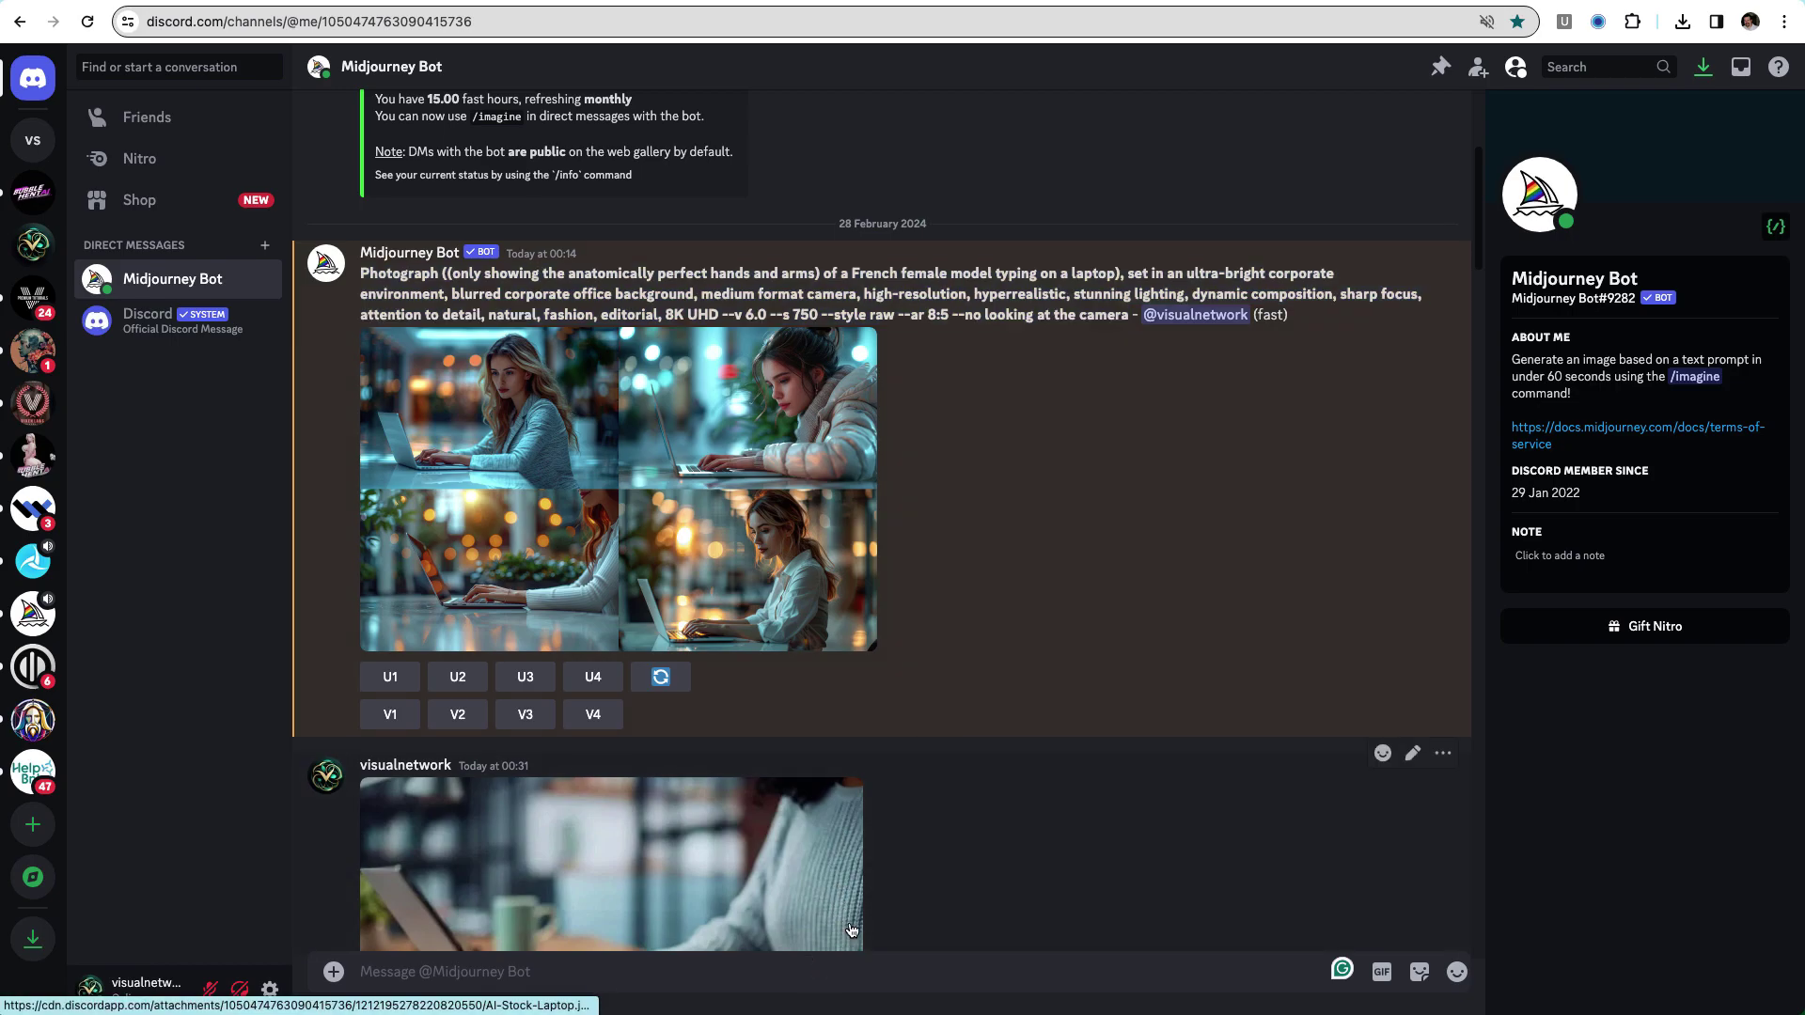
type("/im")
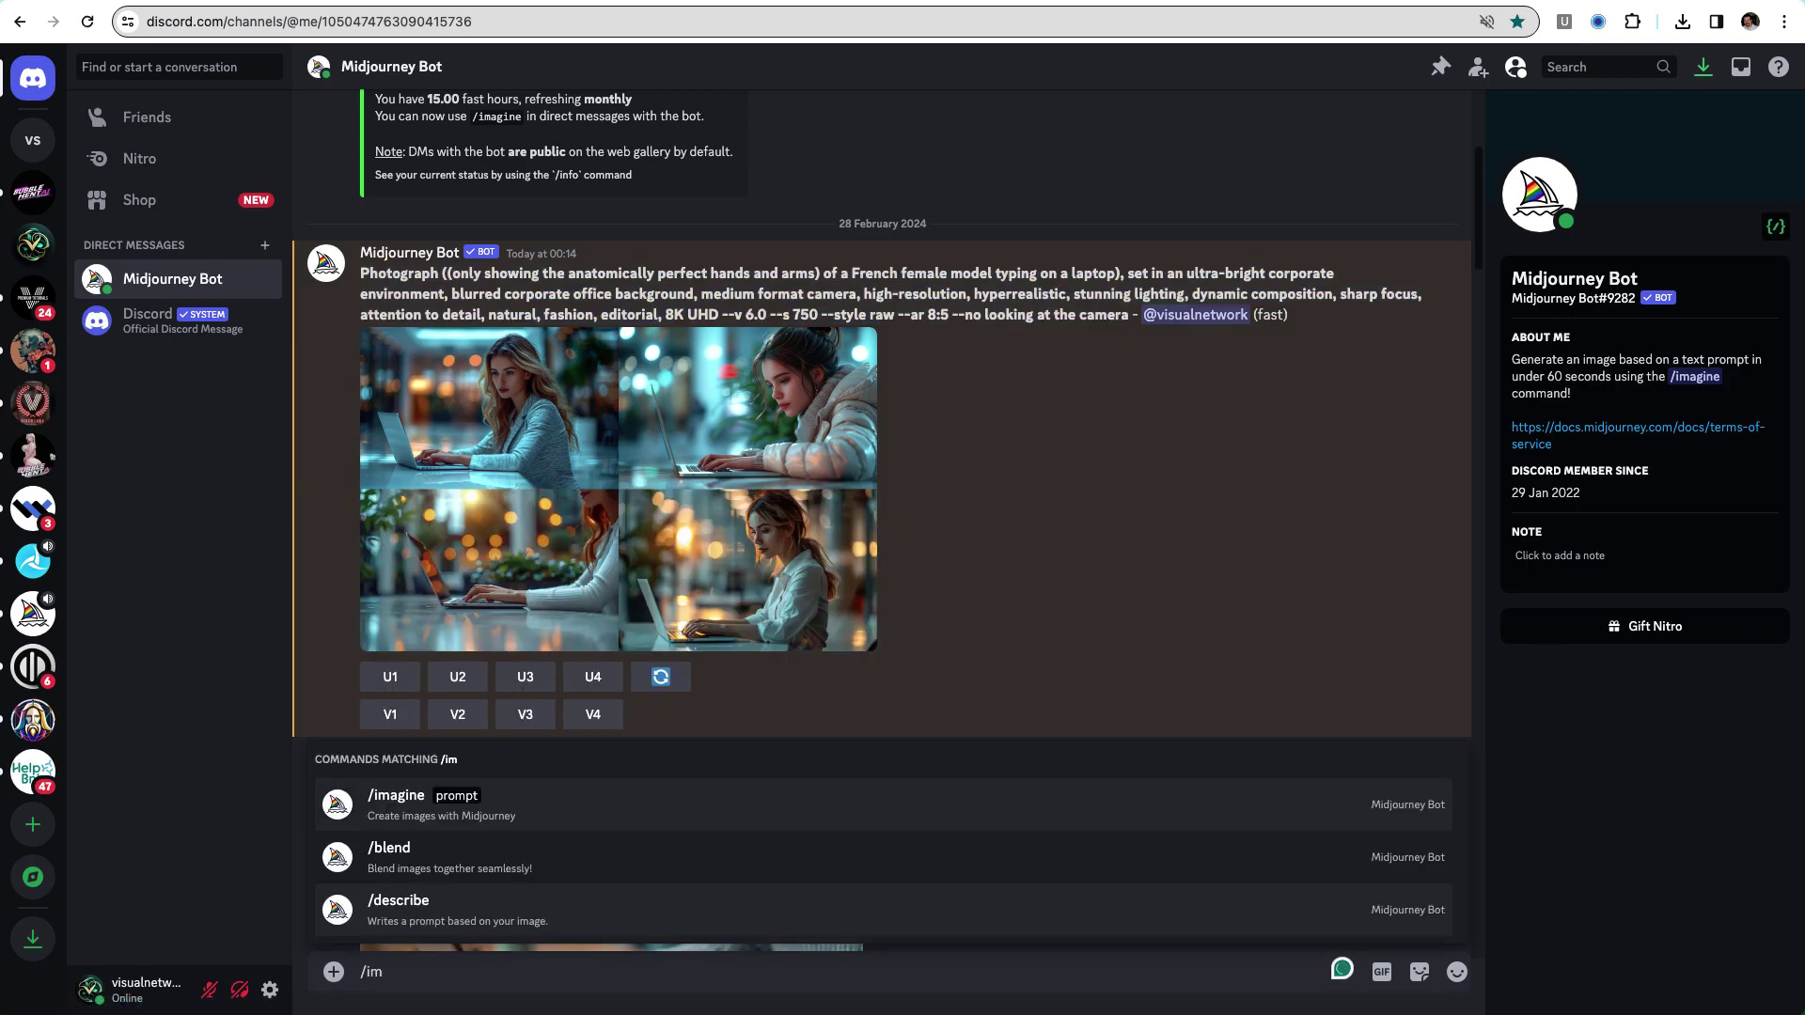
key("Tab")
key("super+v")
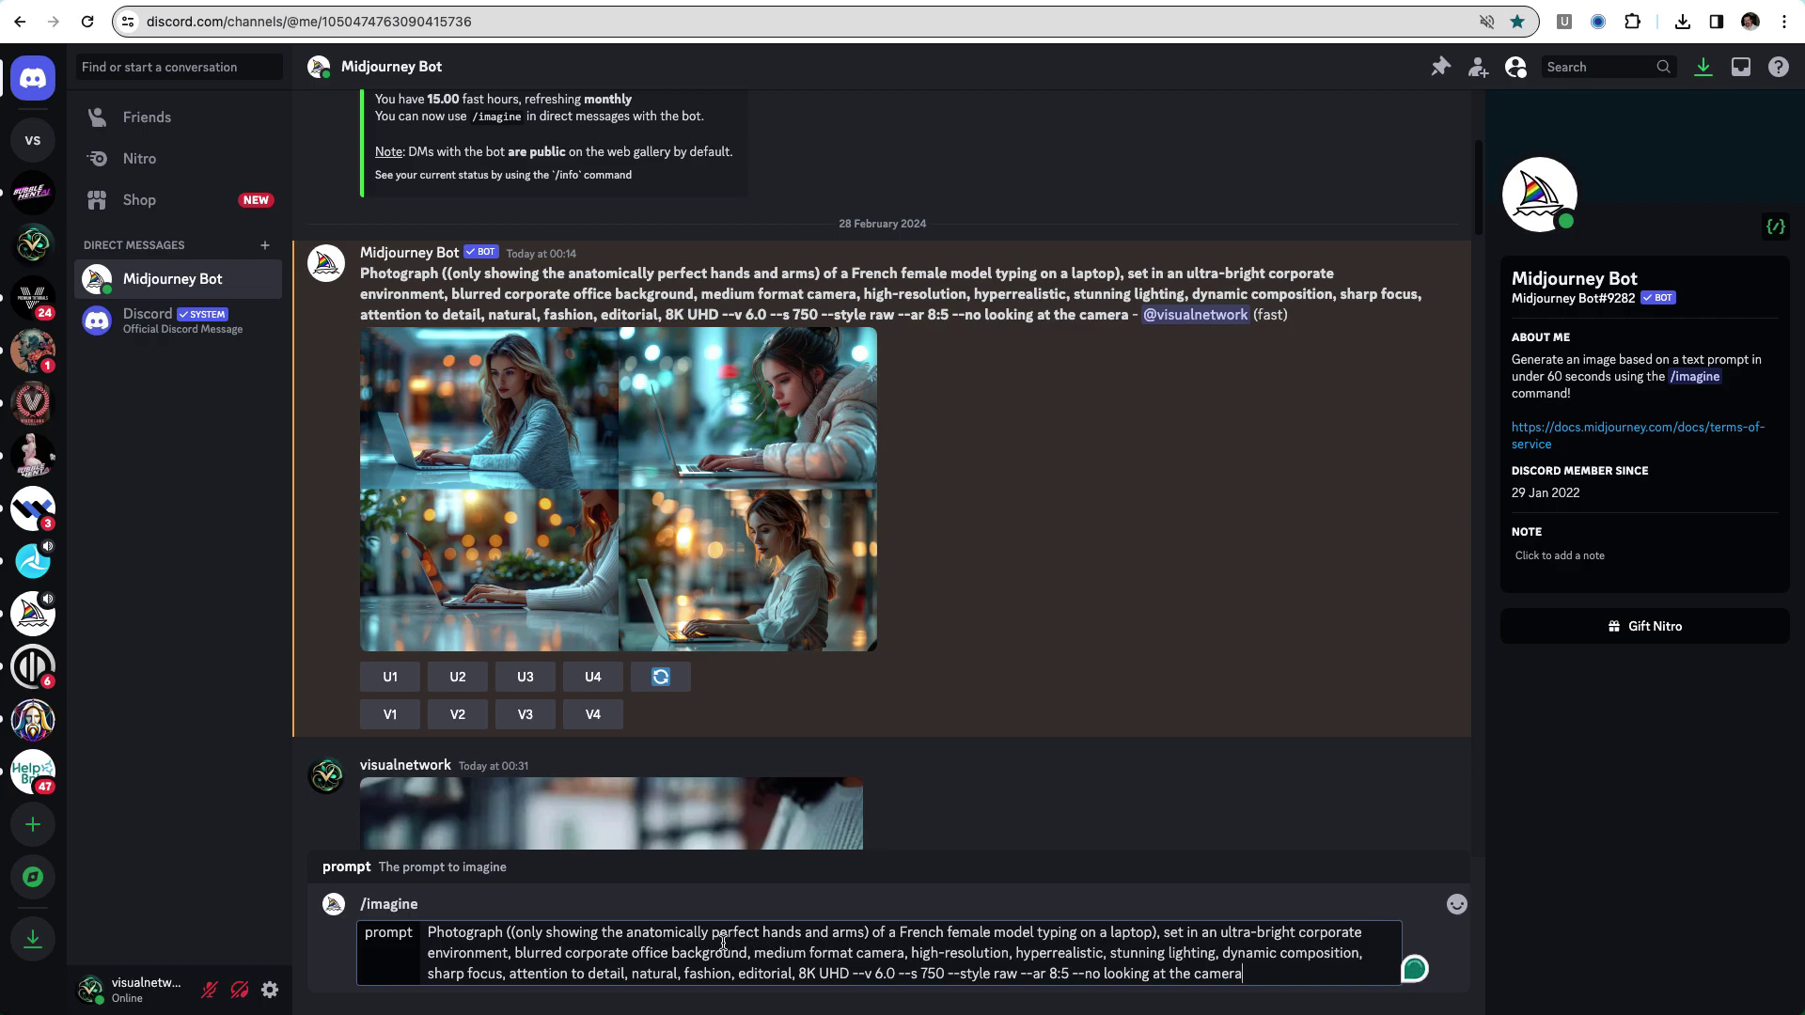
left_click(962, 931)
key("BackSpace")
key("BackSpace")
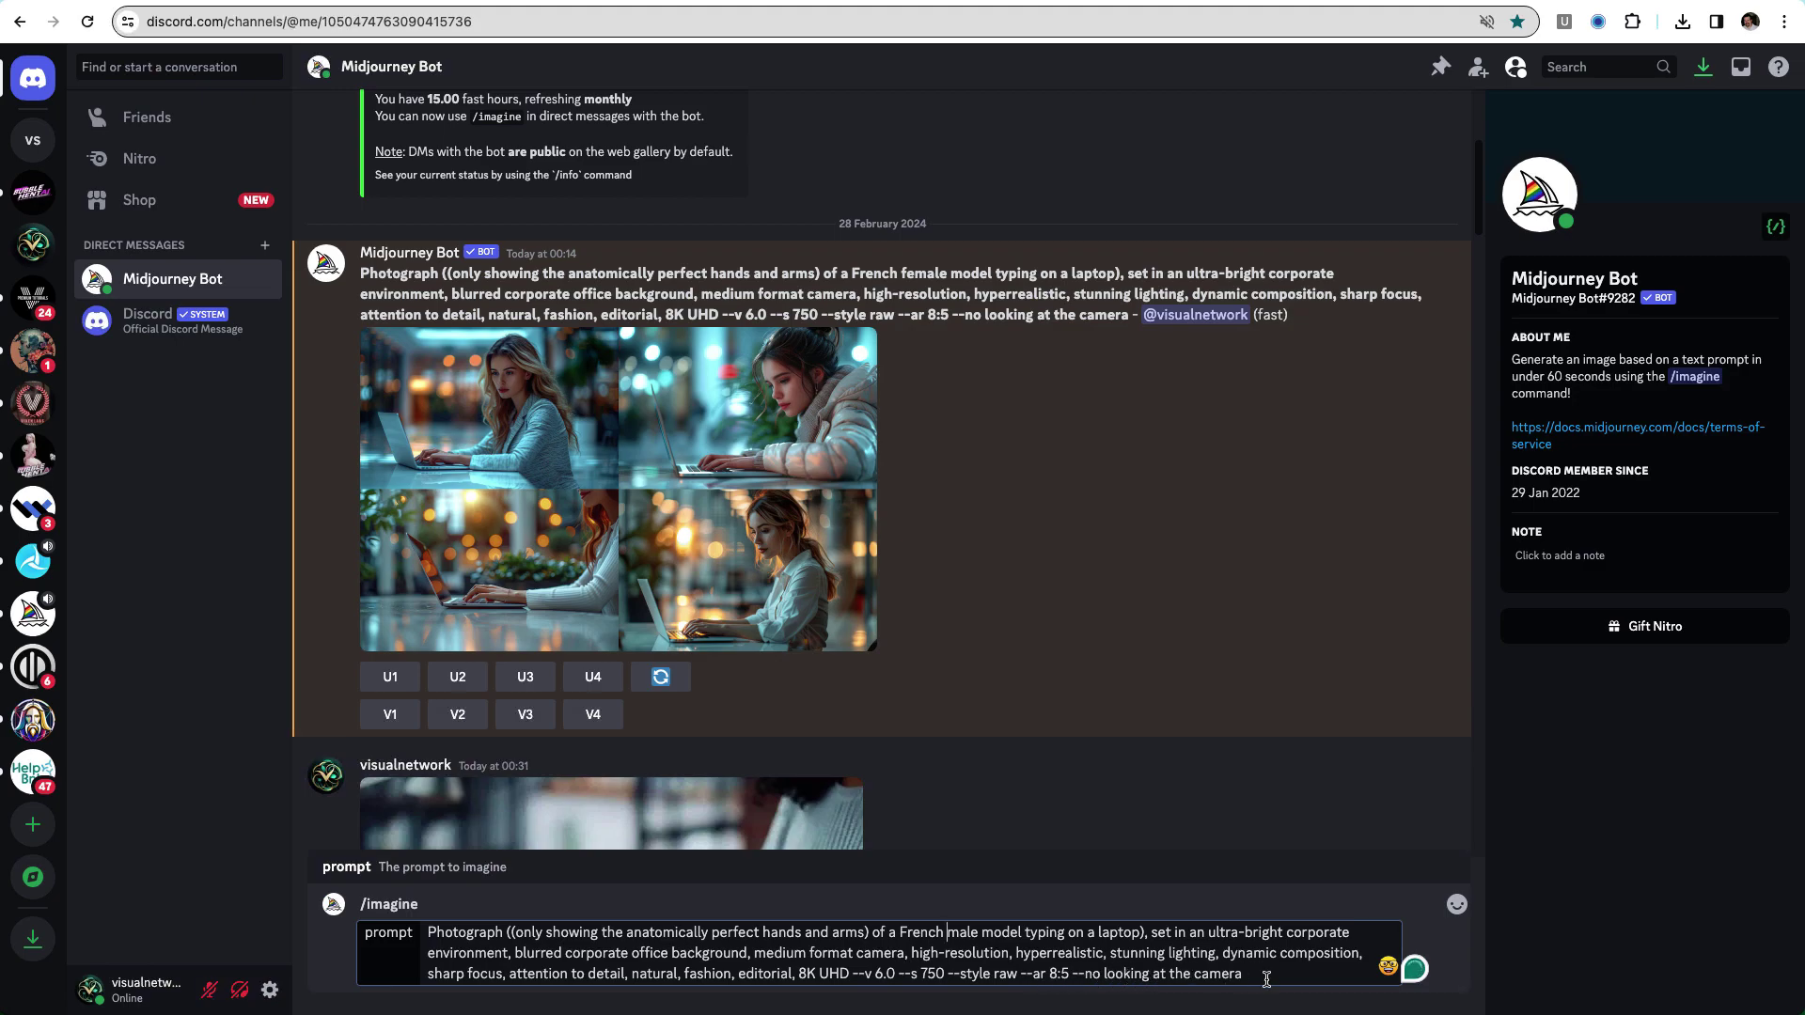
Submit the edited prompt and upscale the second image of the male-hands grid
key("Return")
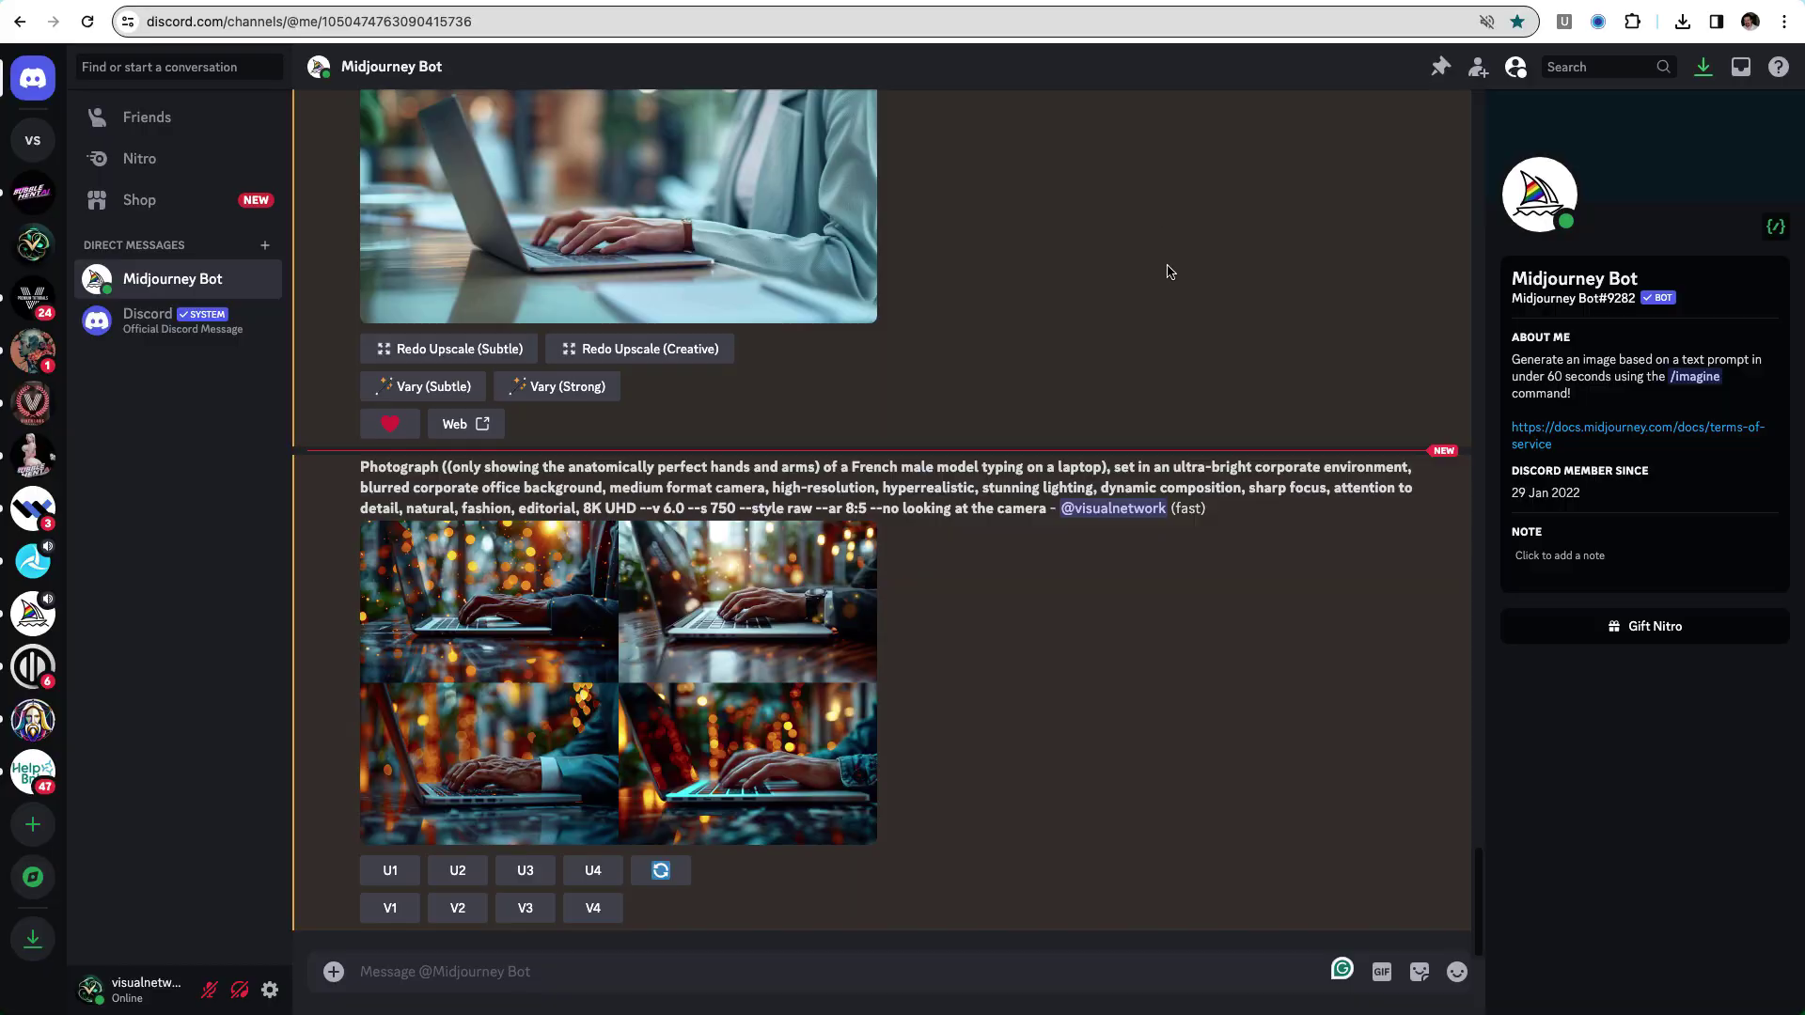
left_click(798, 594)
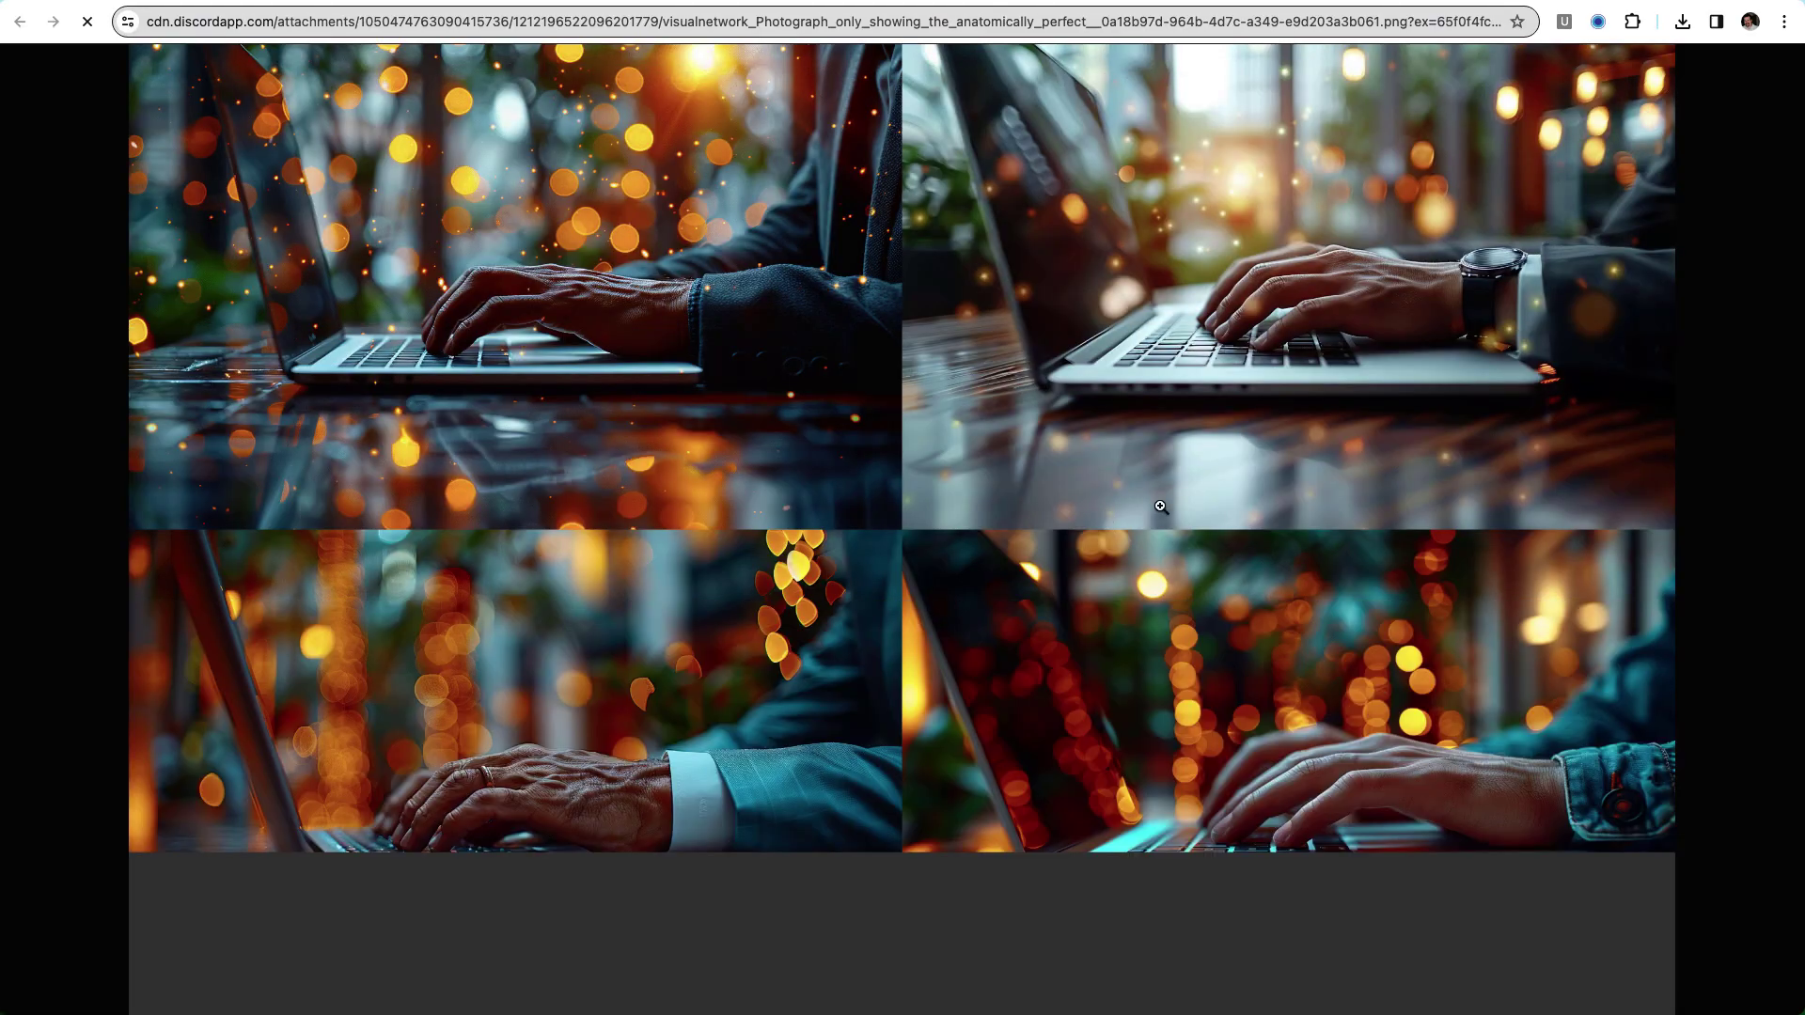
key("ctrl+w")
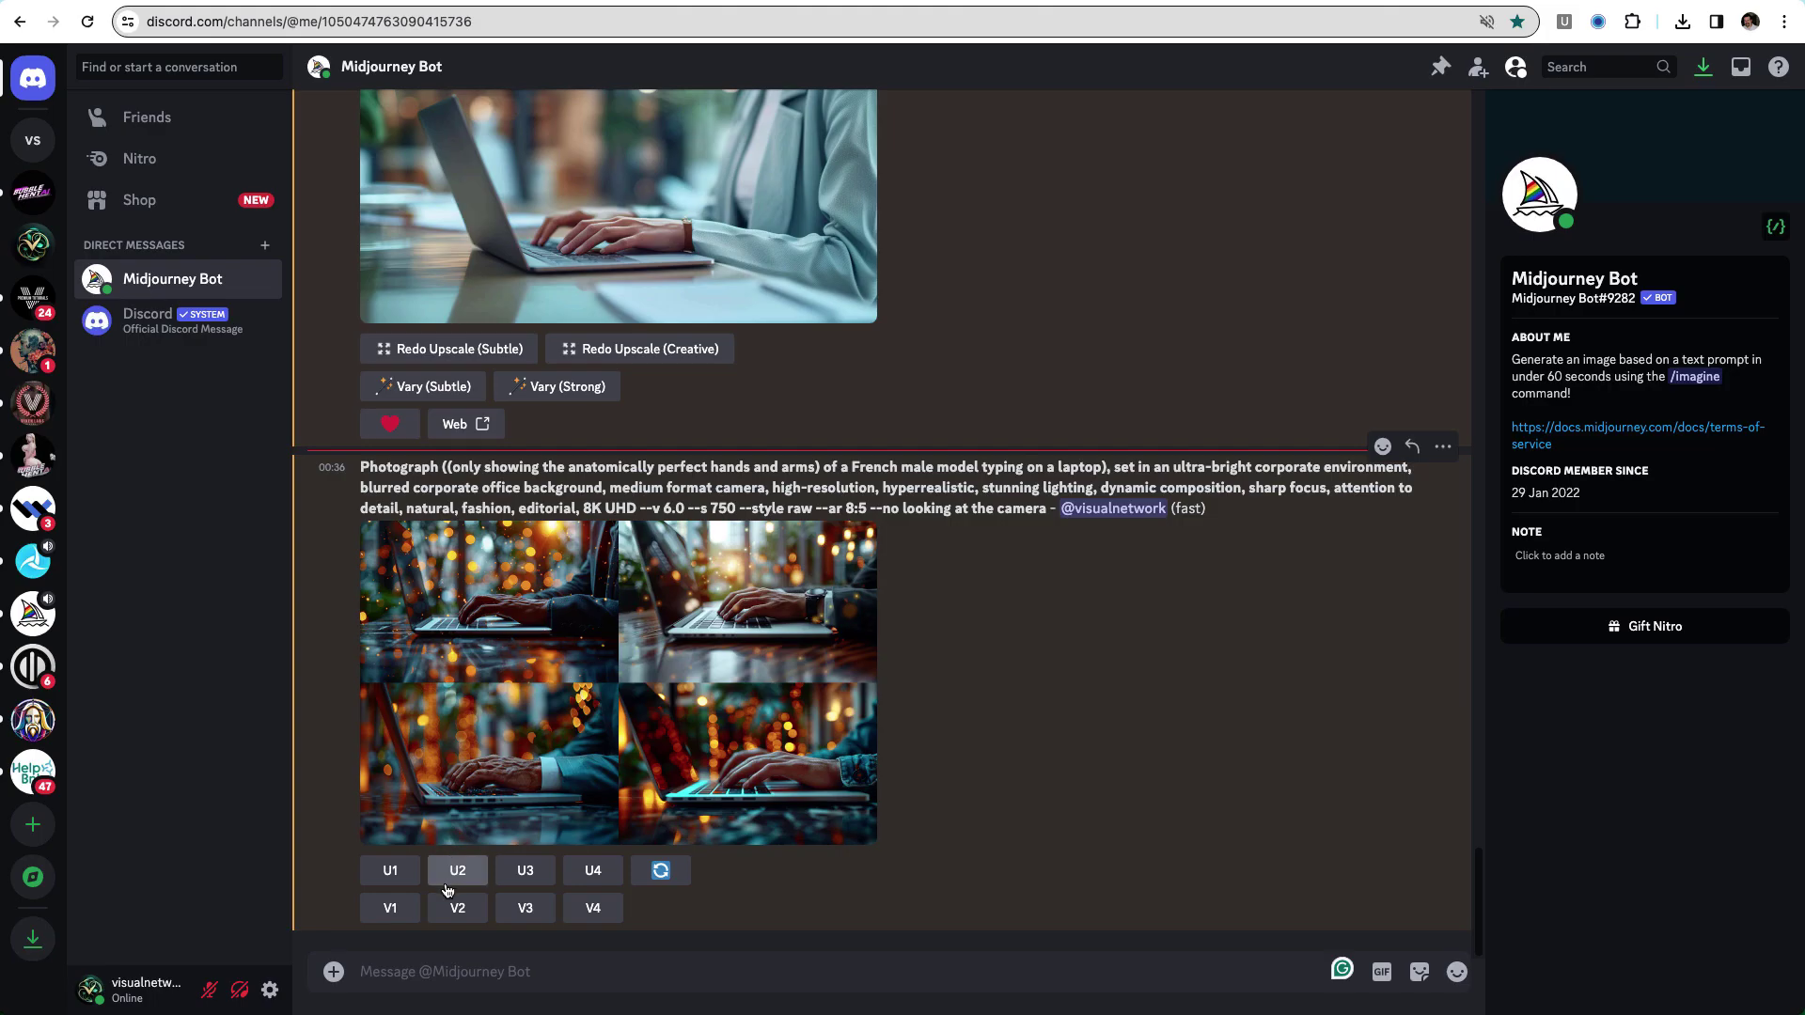
left_click(457, 864)
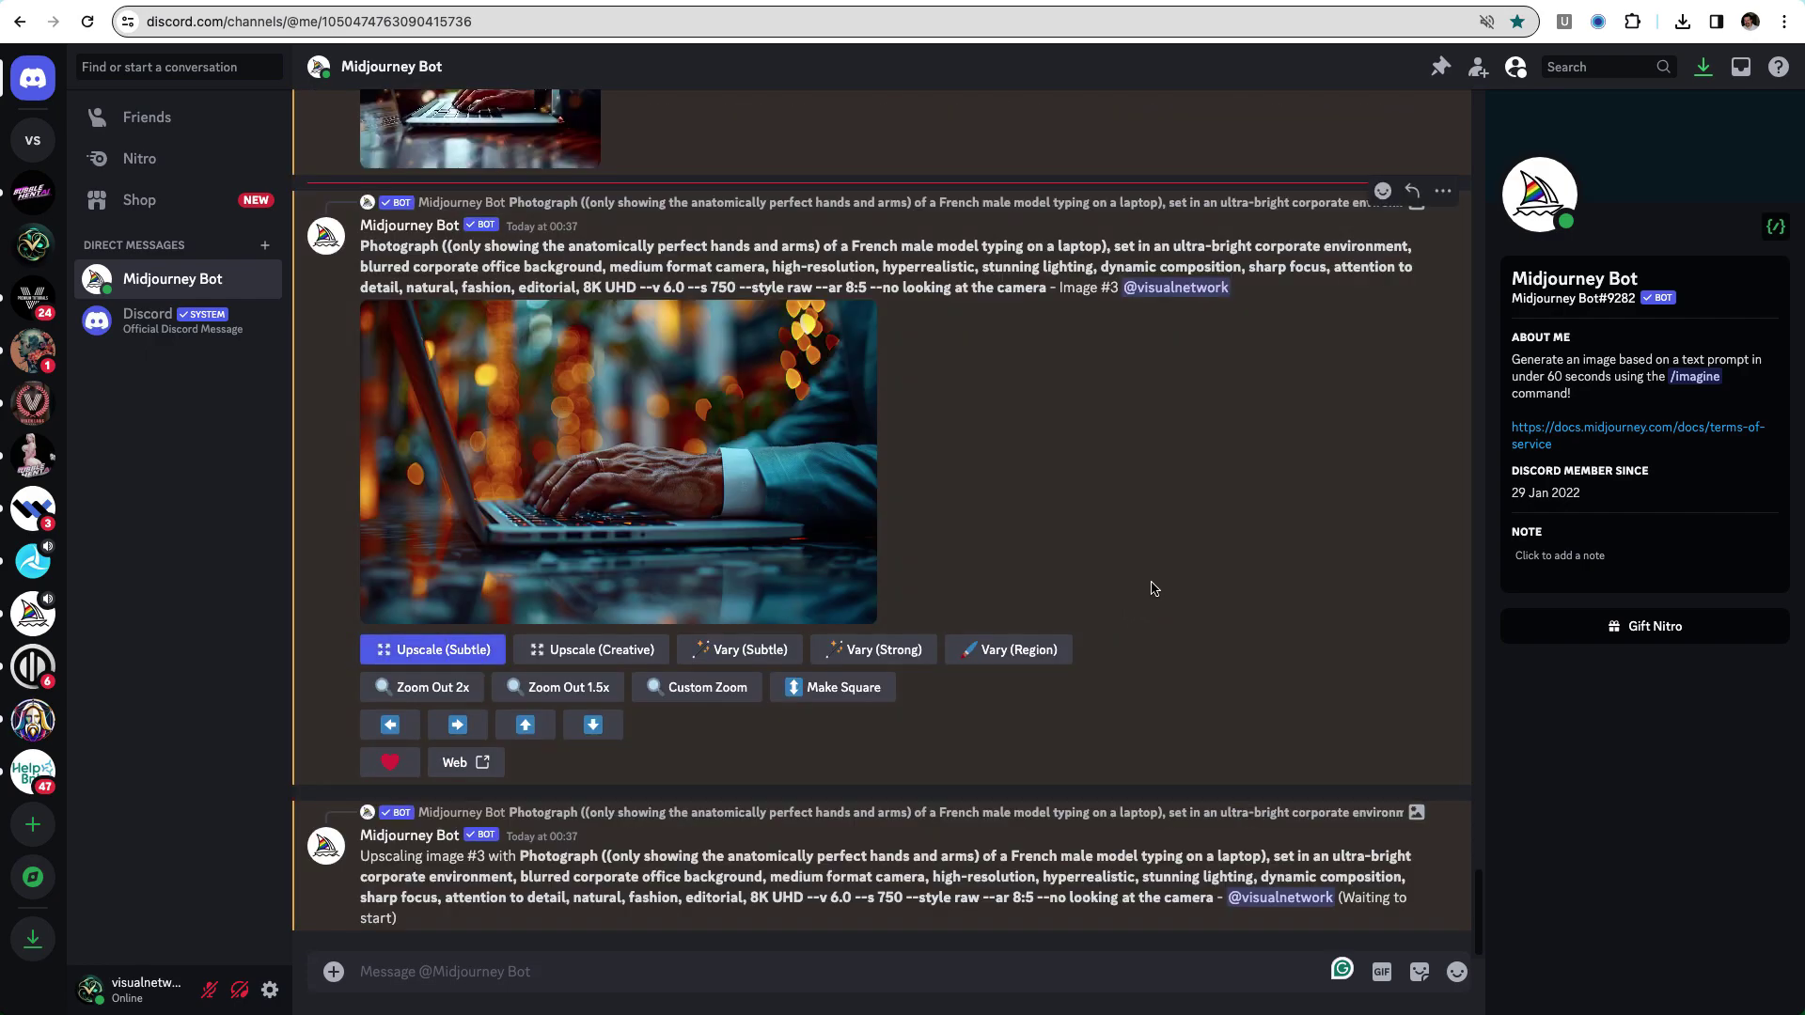
Open the upscaled male-hands image at full size and copy it
left_click(729, 611)
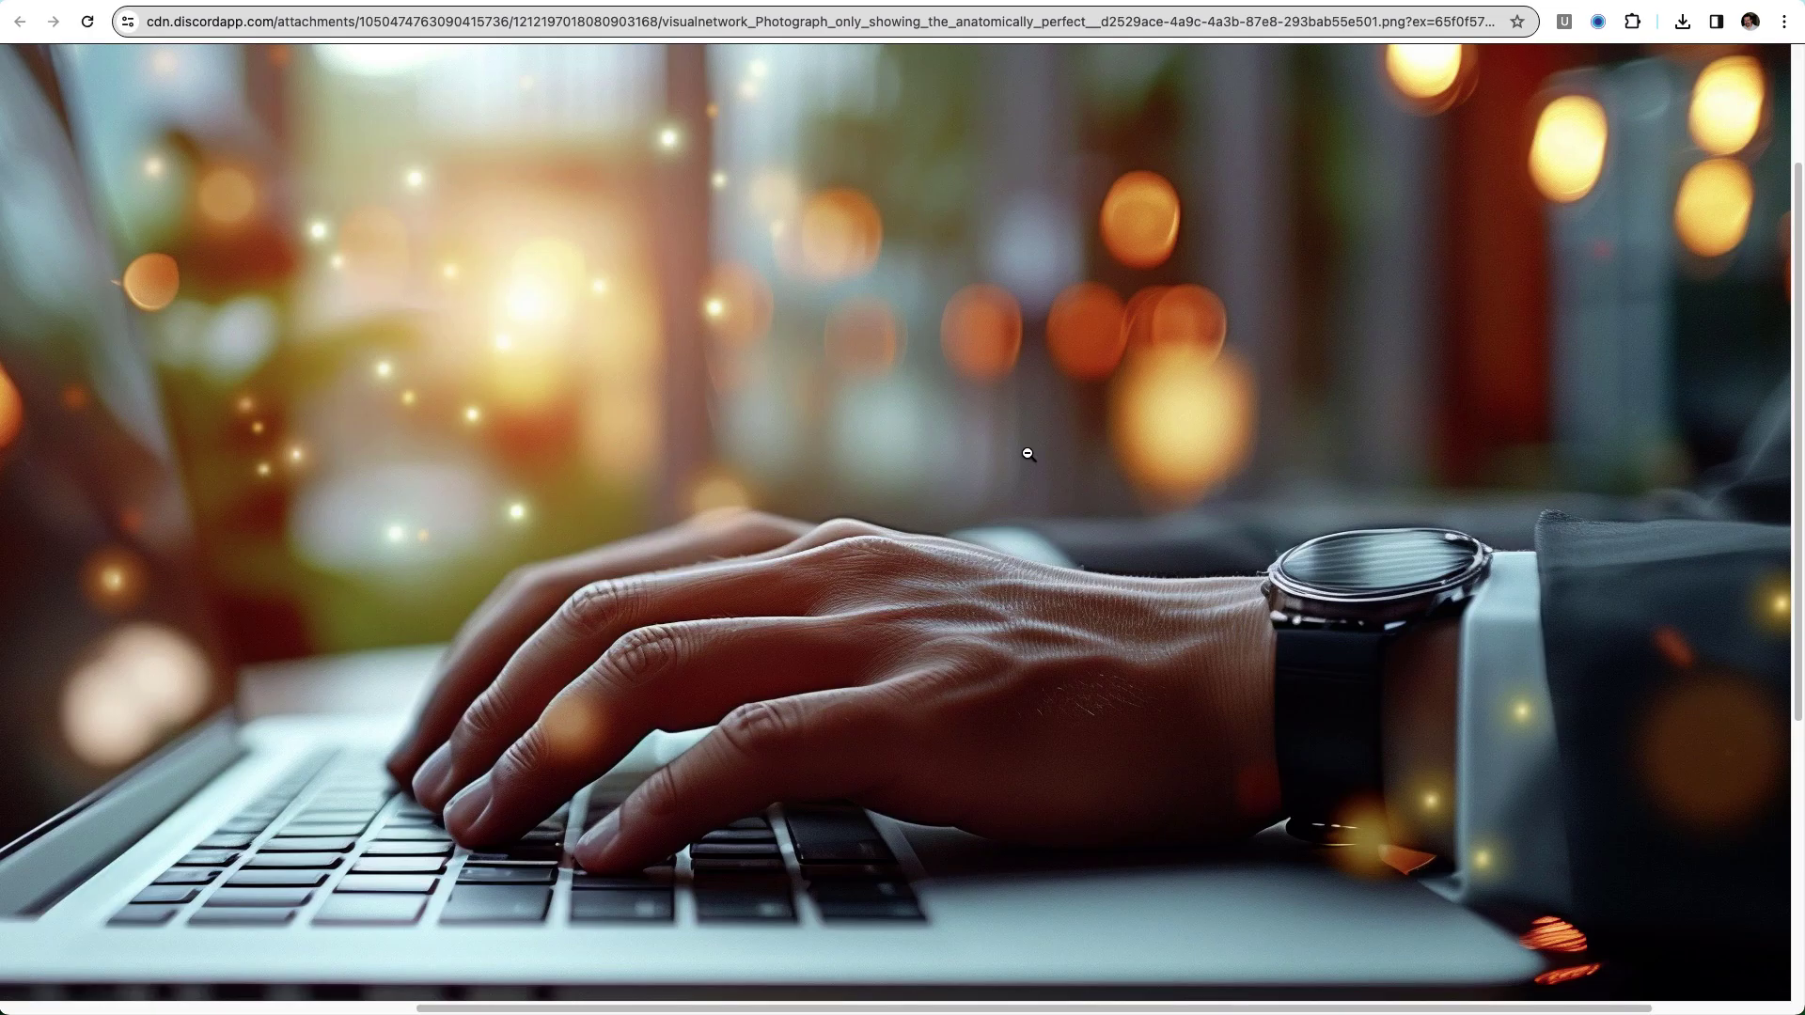
right_click(1028, 458)
left_click(1115, 489)
key("super+bracketleft")
left_click(1051, 148)
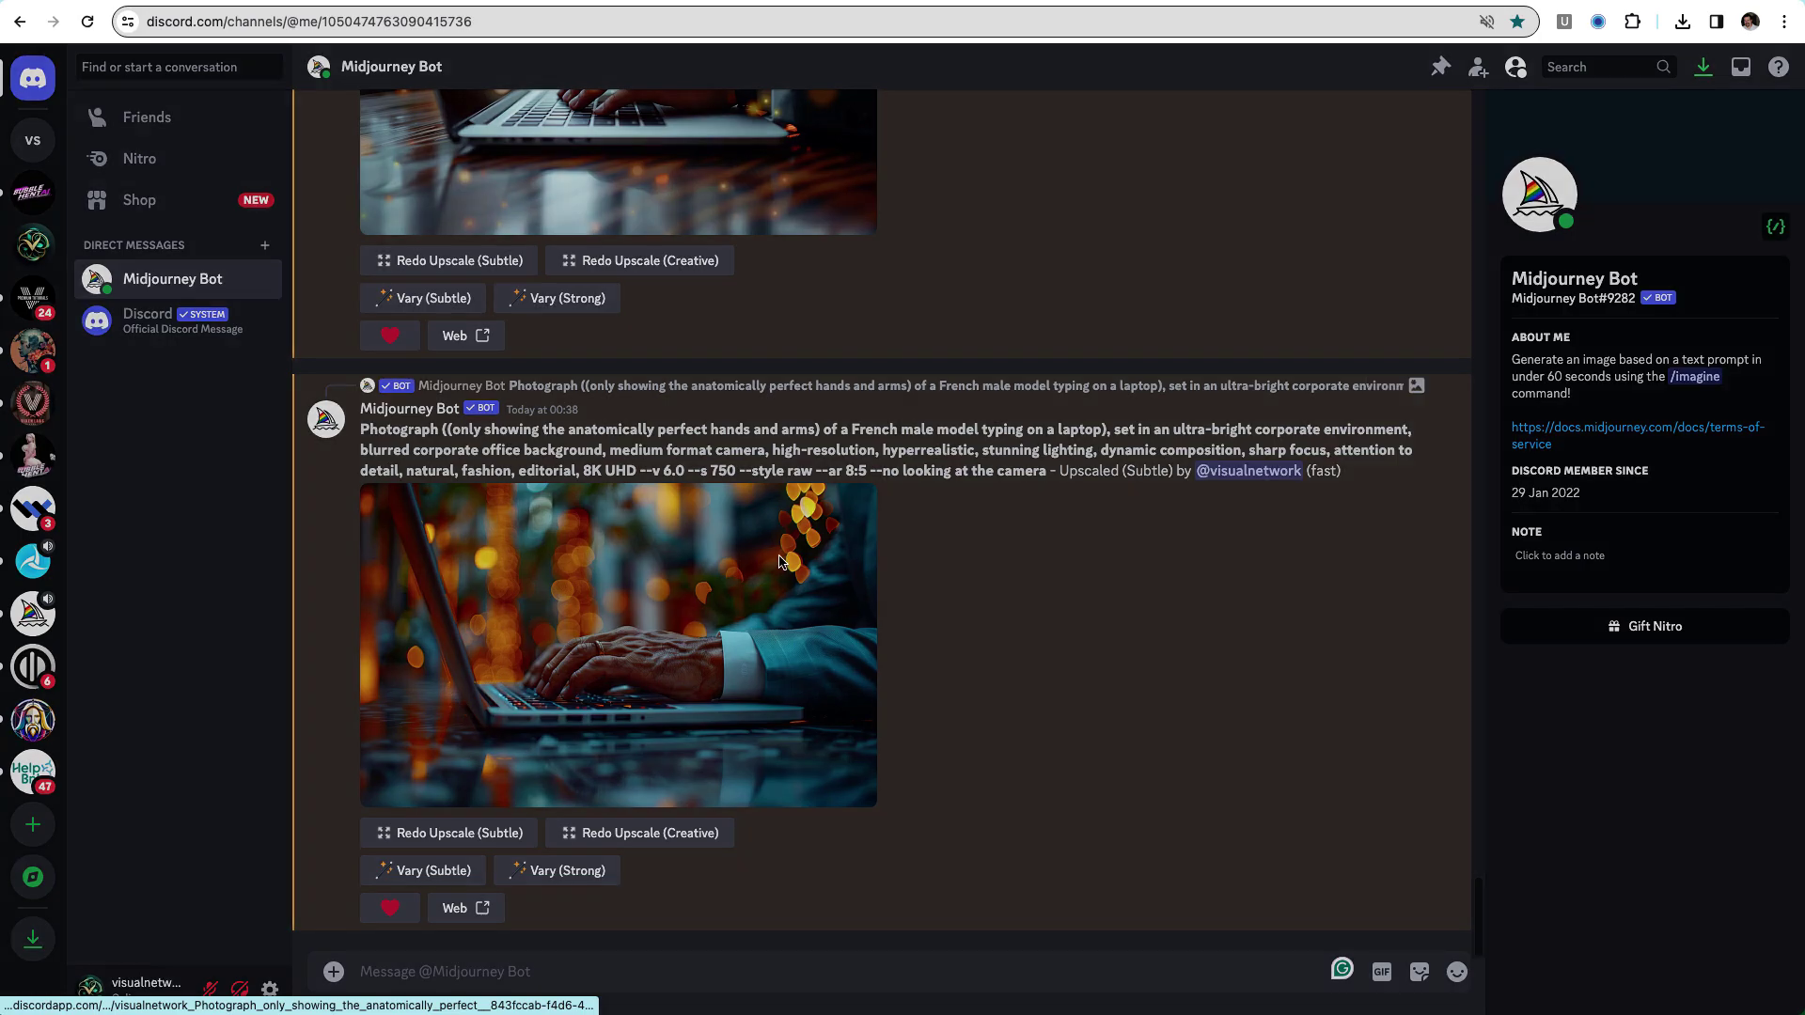
left_click(781, 567)
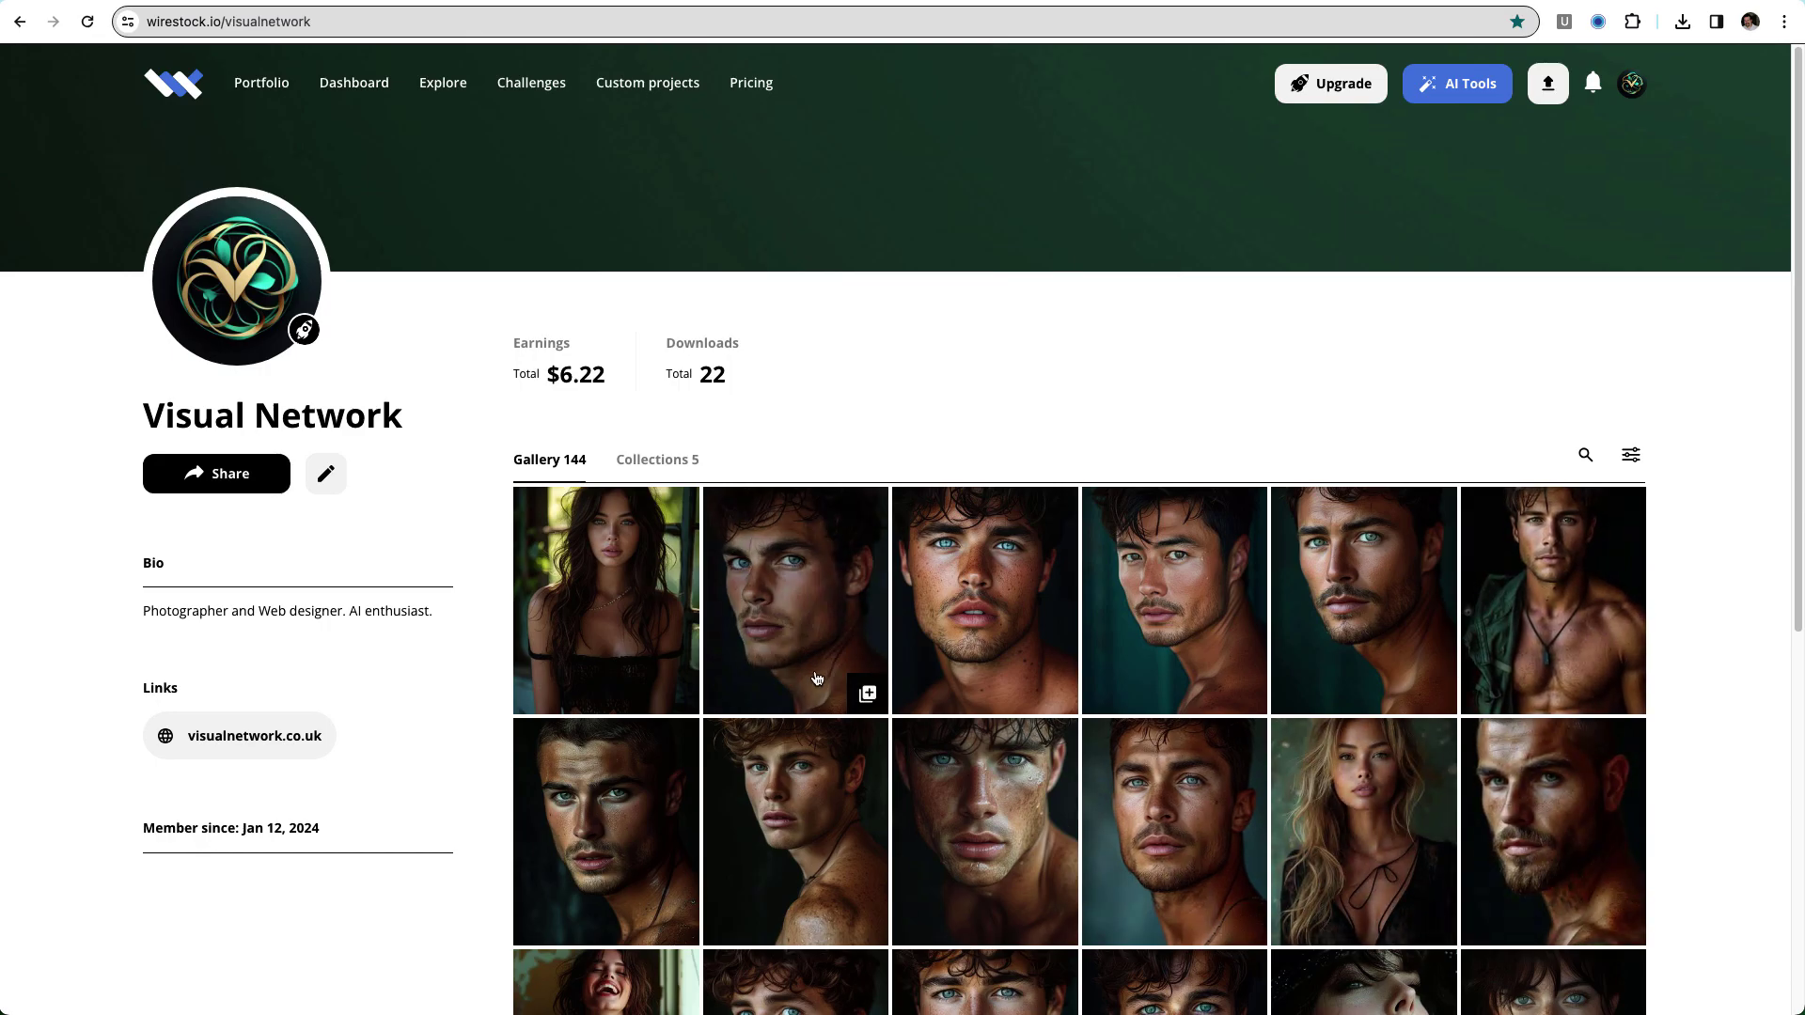
Open the male portrait's details page from the gallery and choose Delete from its actions
scroll(1523, 640, "down", 2)
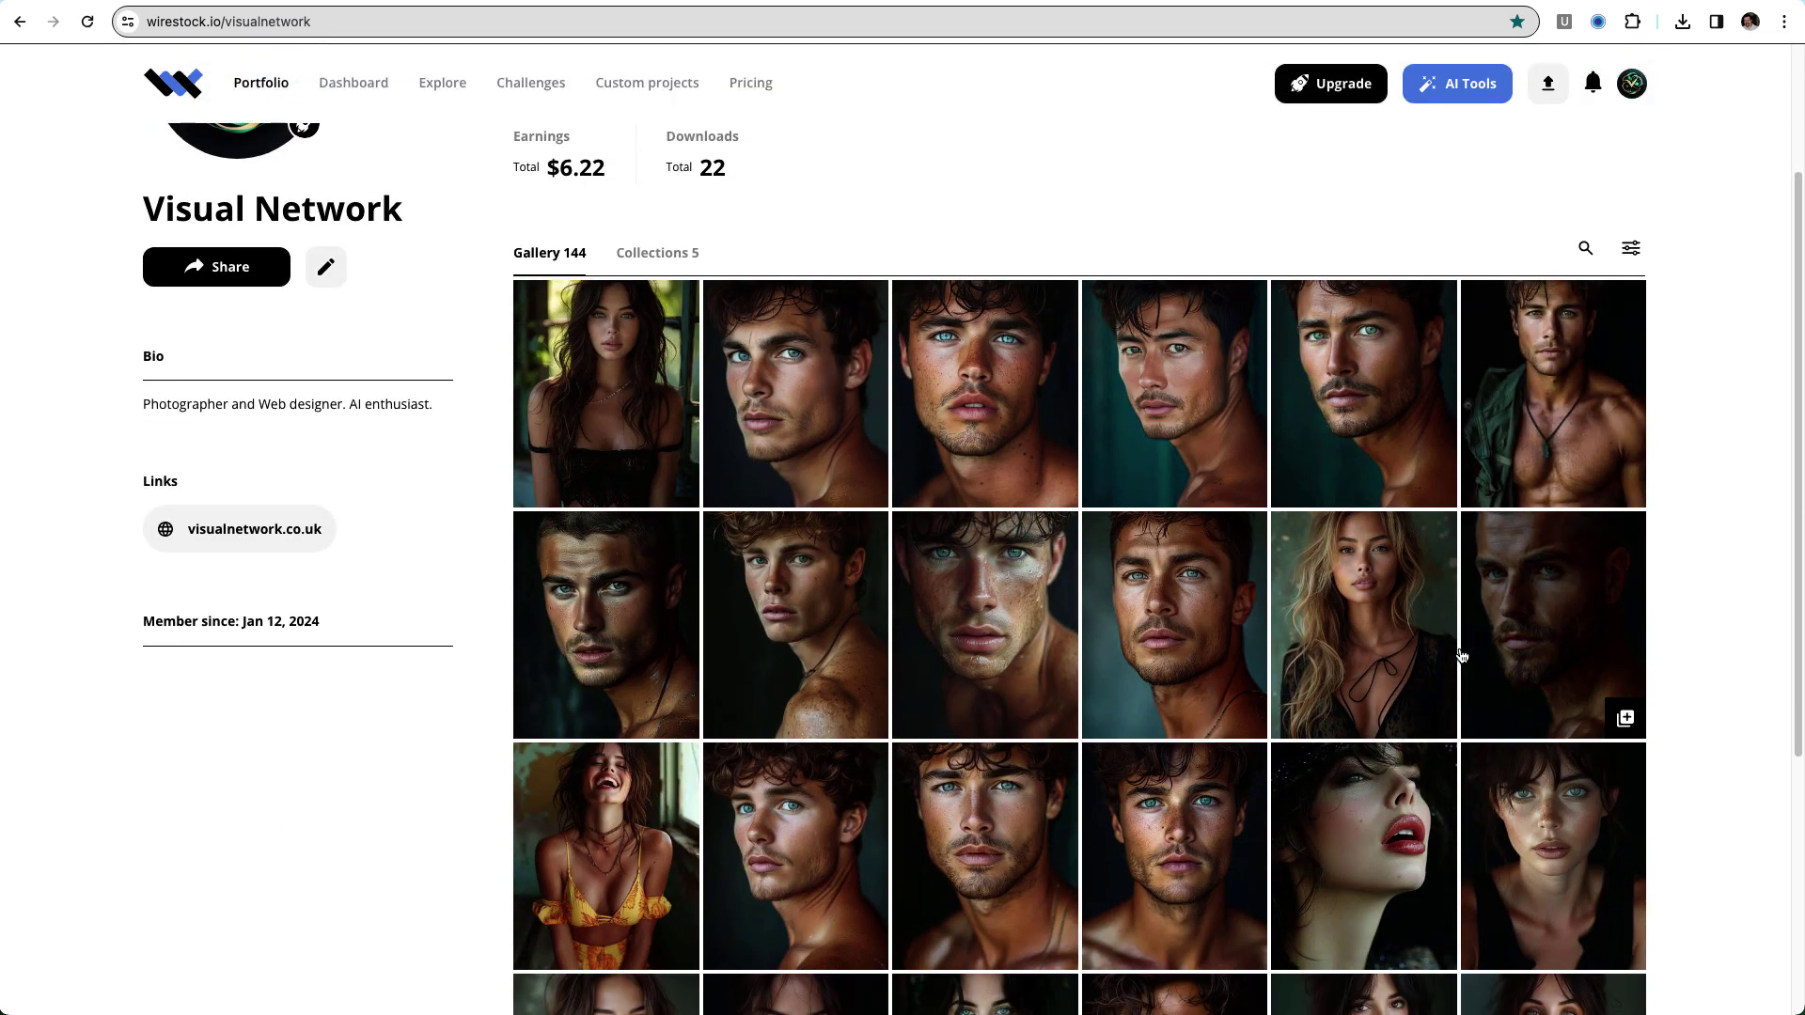
scroll(1462, 655, "down", 2)
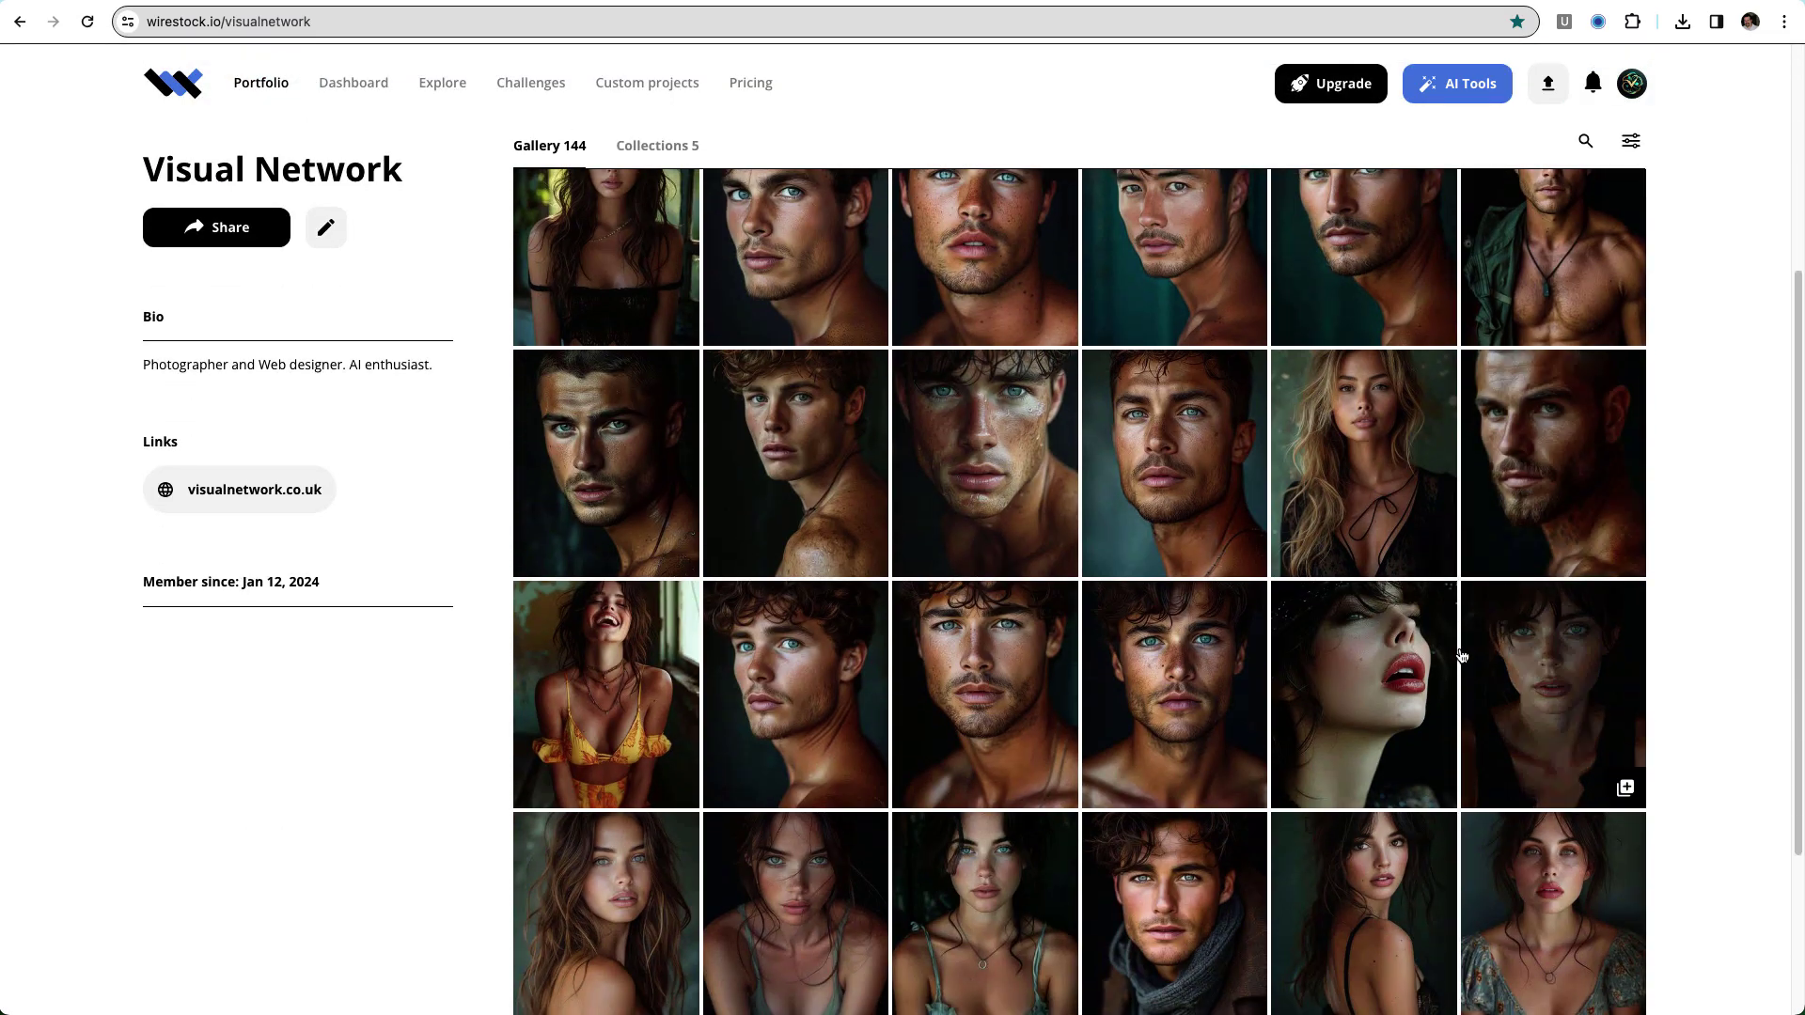
left_click(1187, 696)
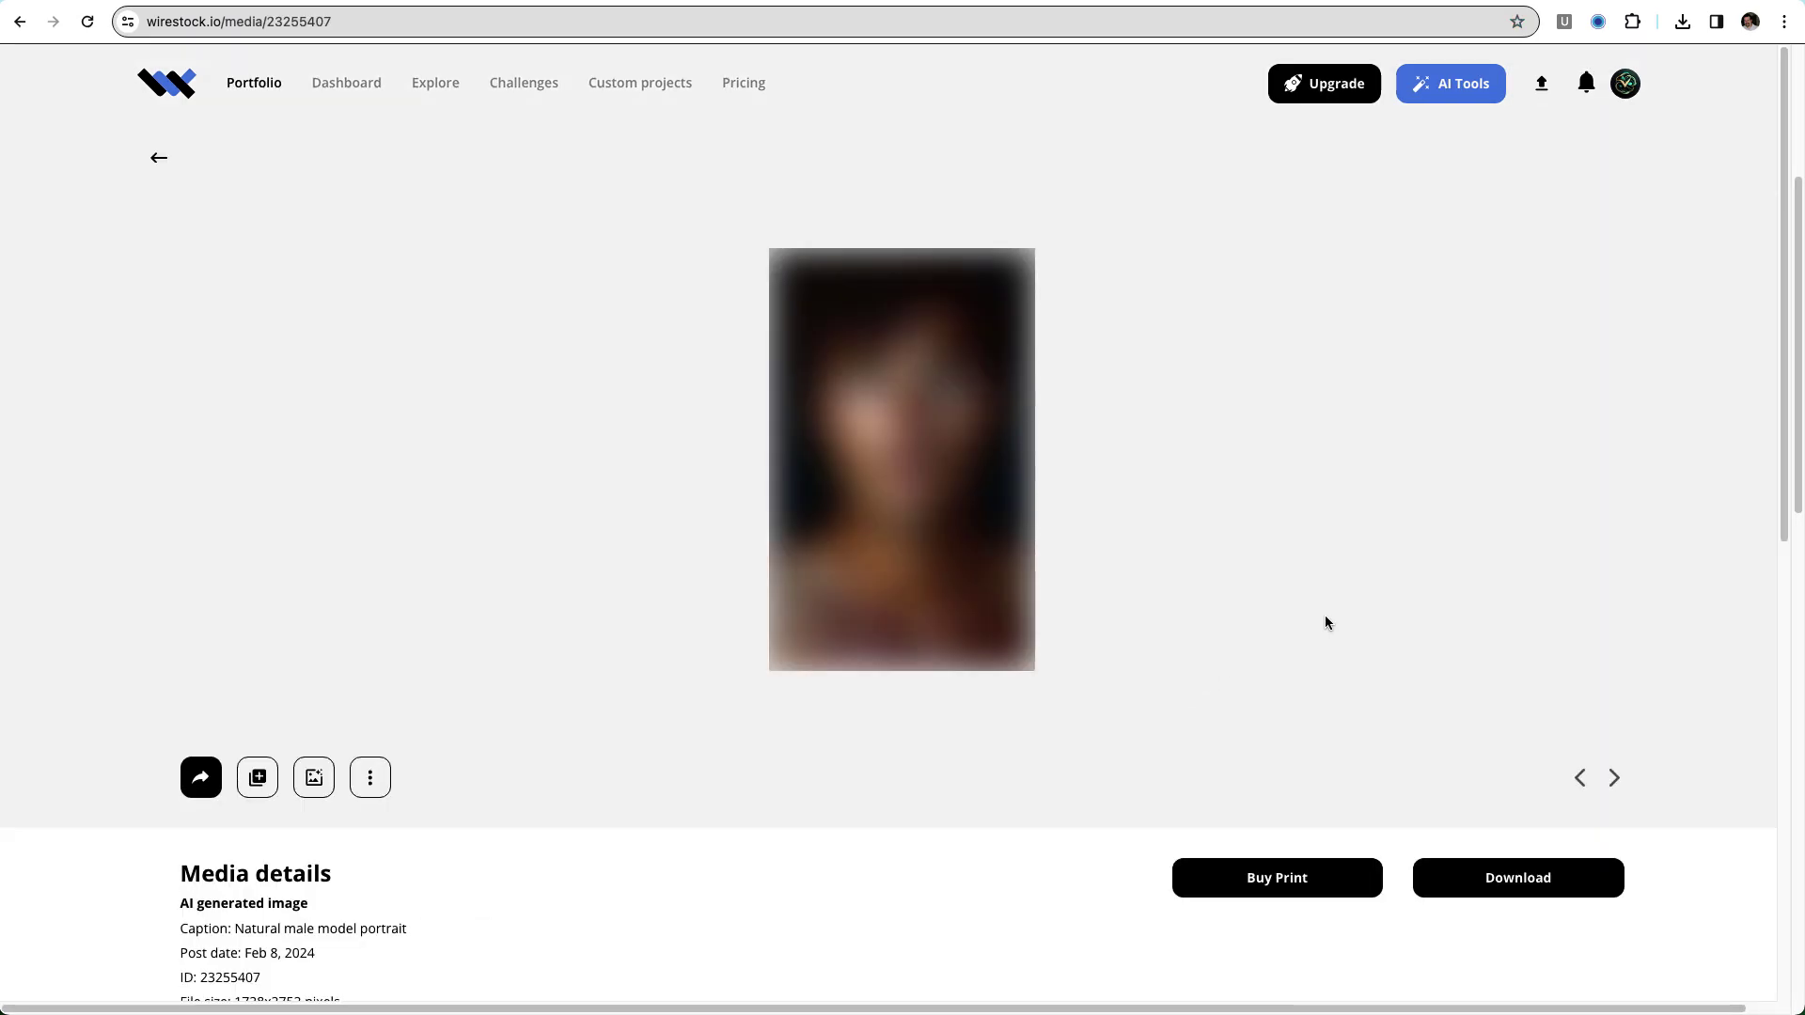
left_click(374, 780)
left_click(436, 719)
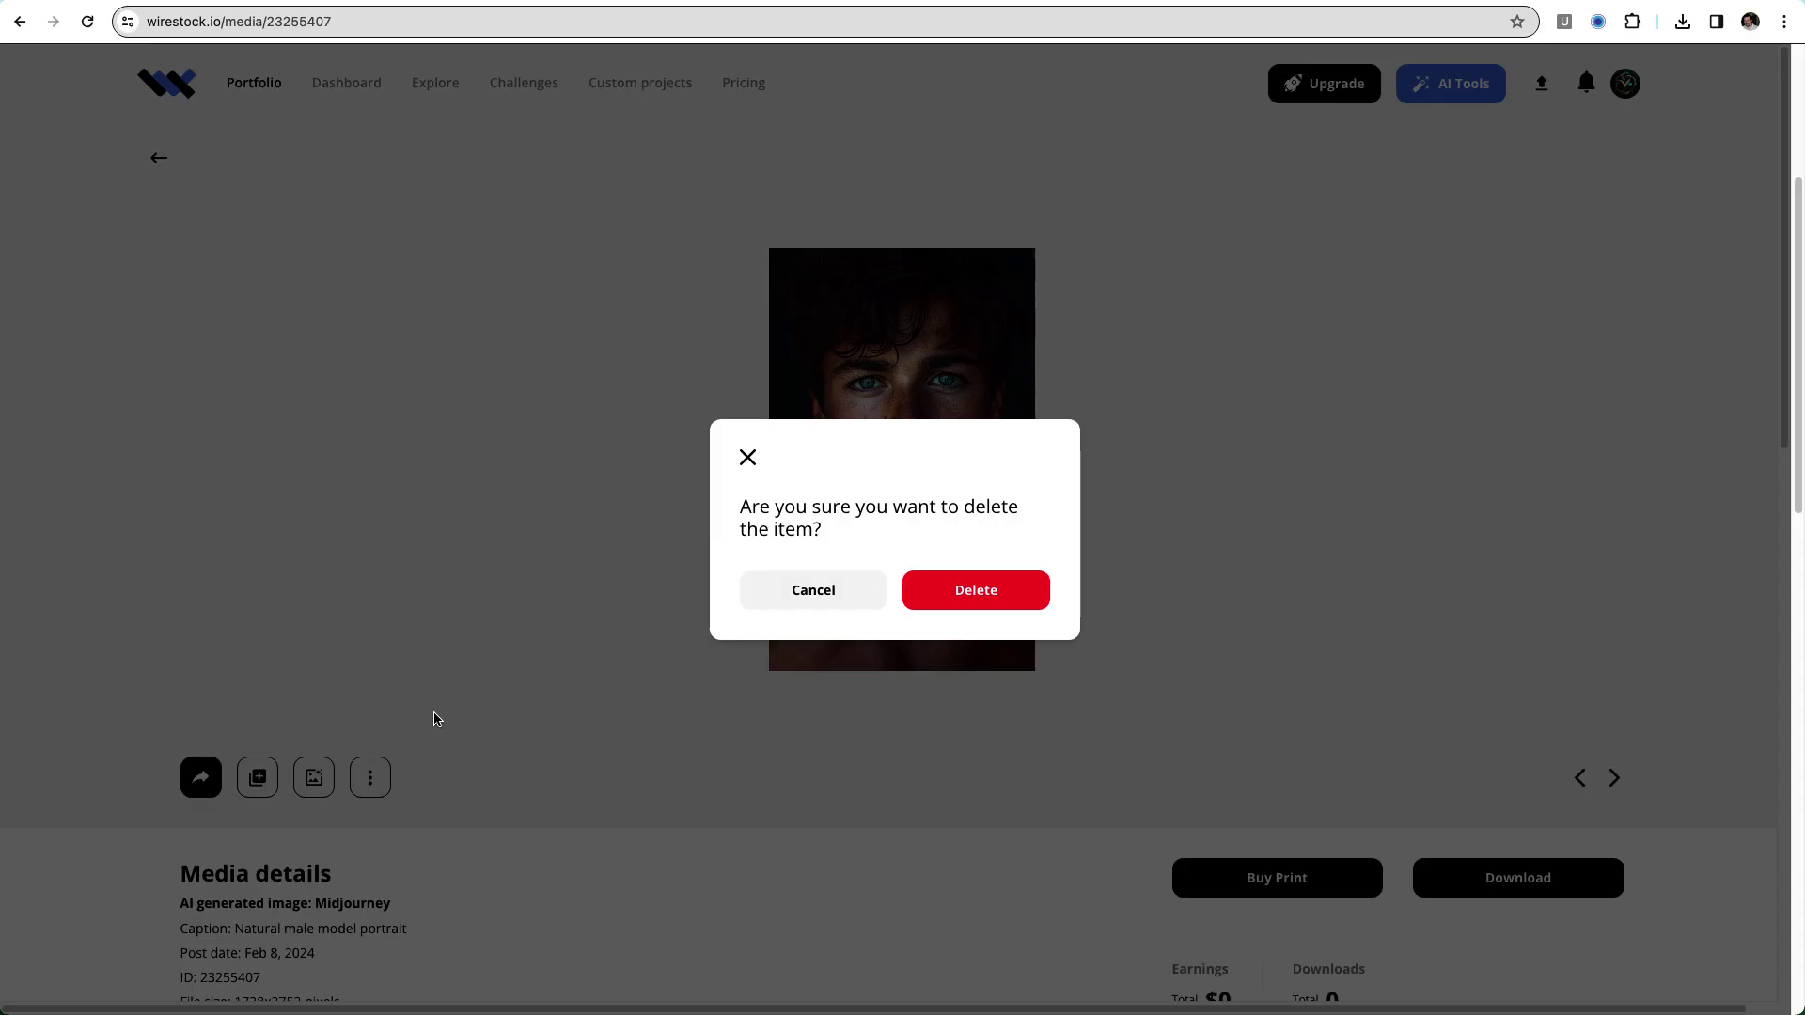
Confirm the portrait deletion and mark the new upload as AI-generated with Midjourney
left_click(987, 593)
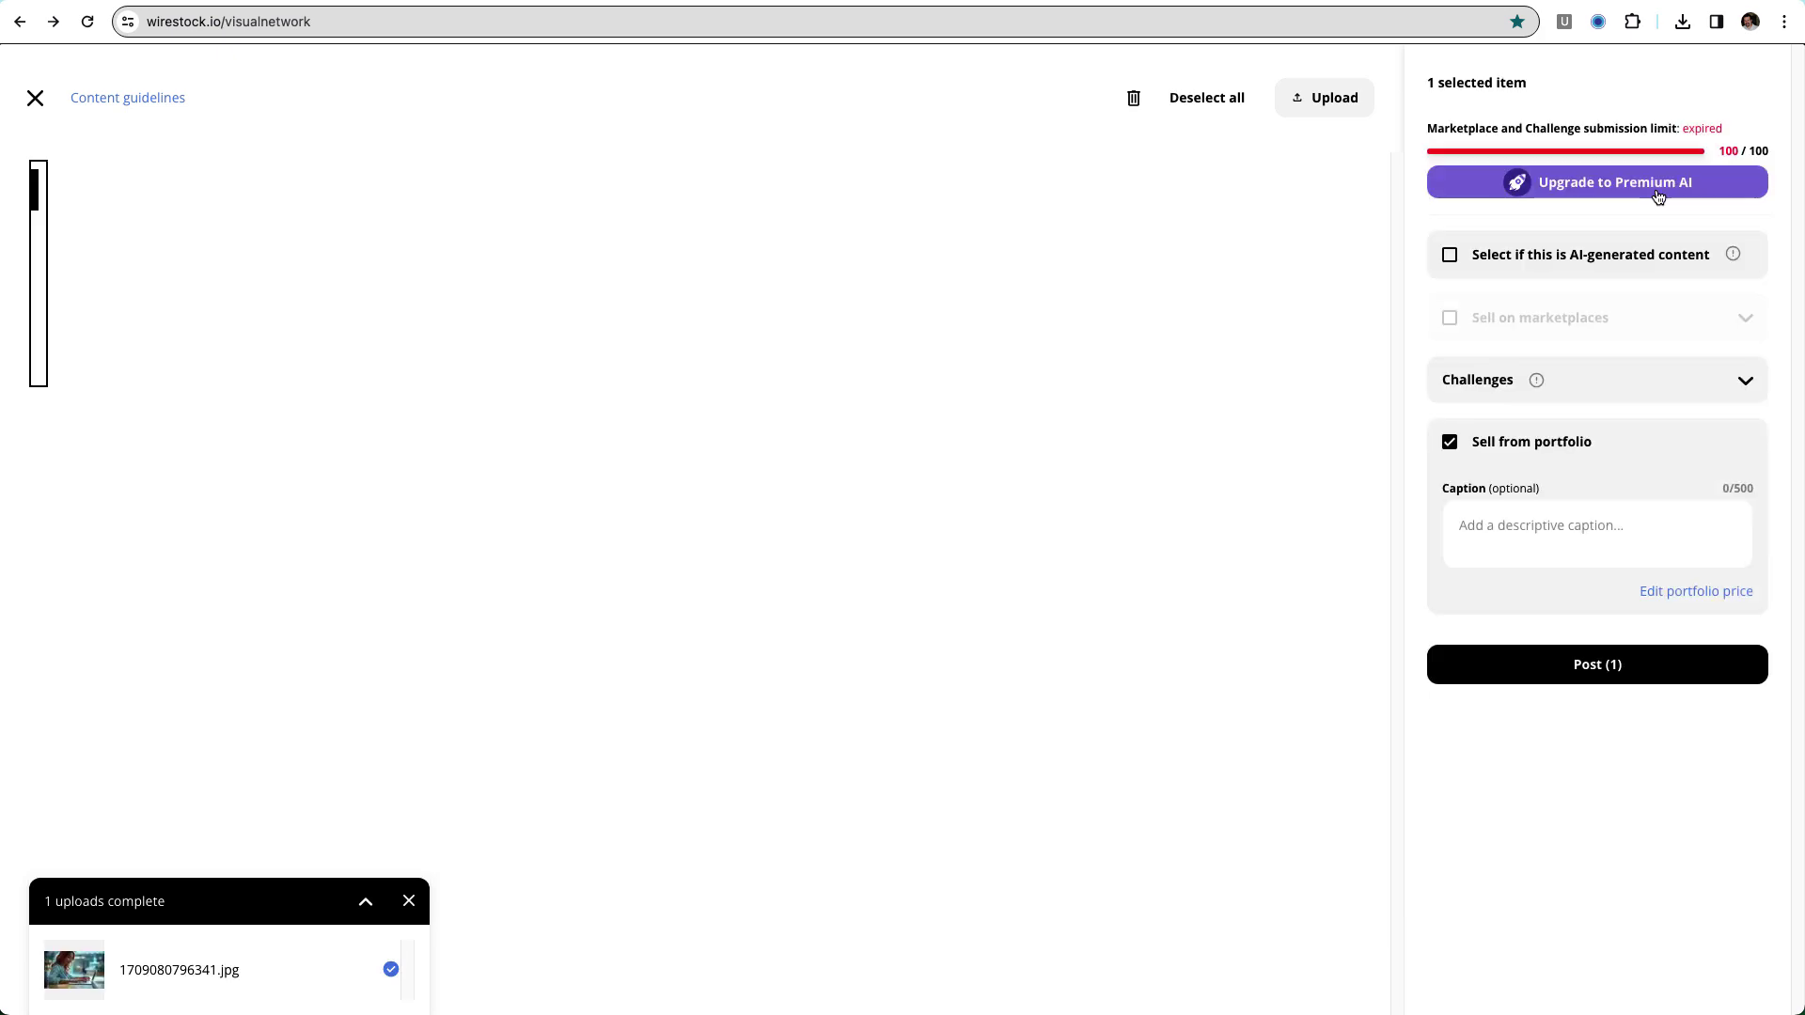
left_click(1450, 256)
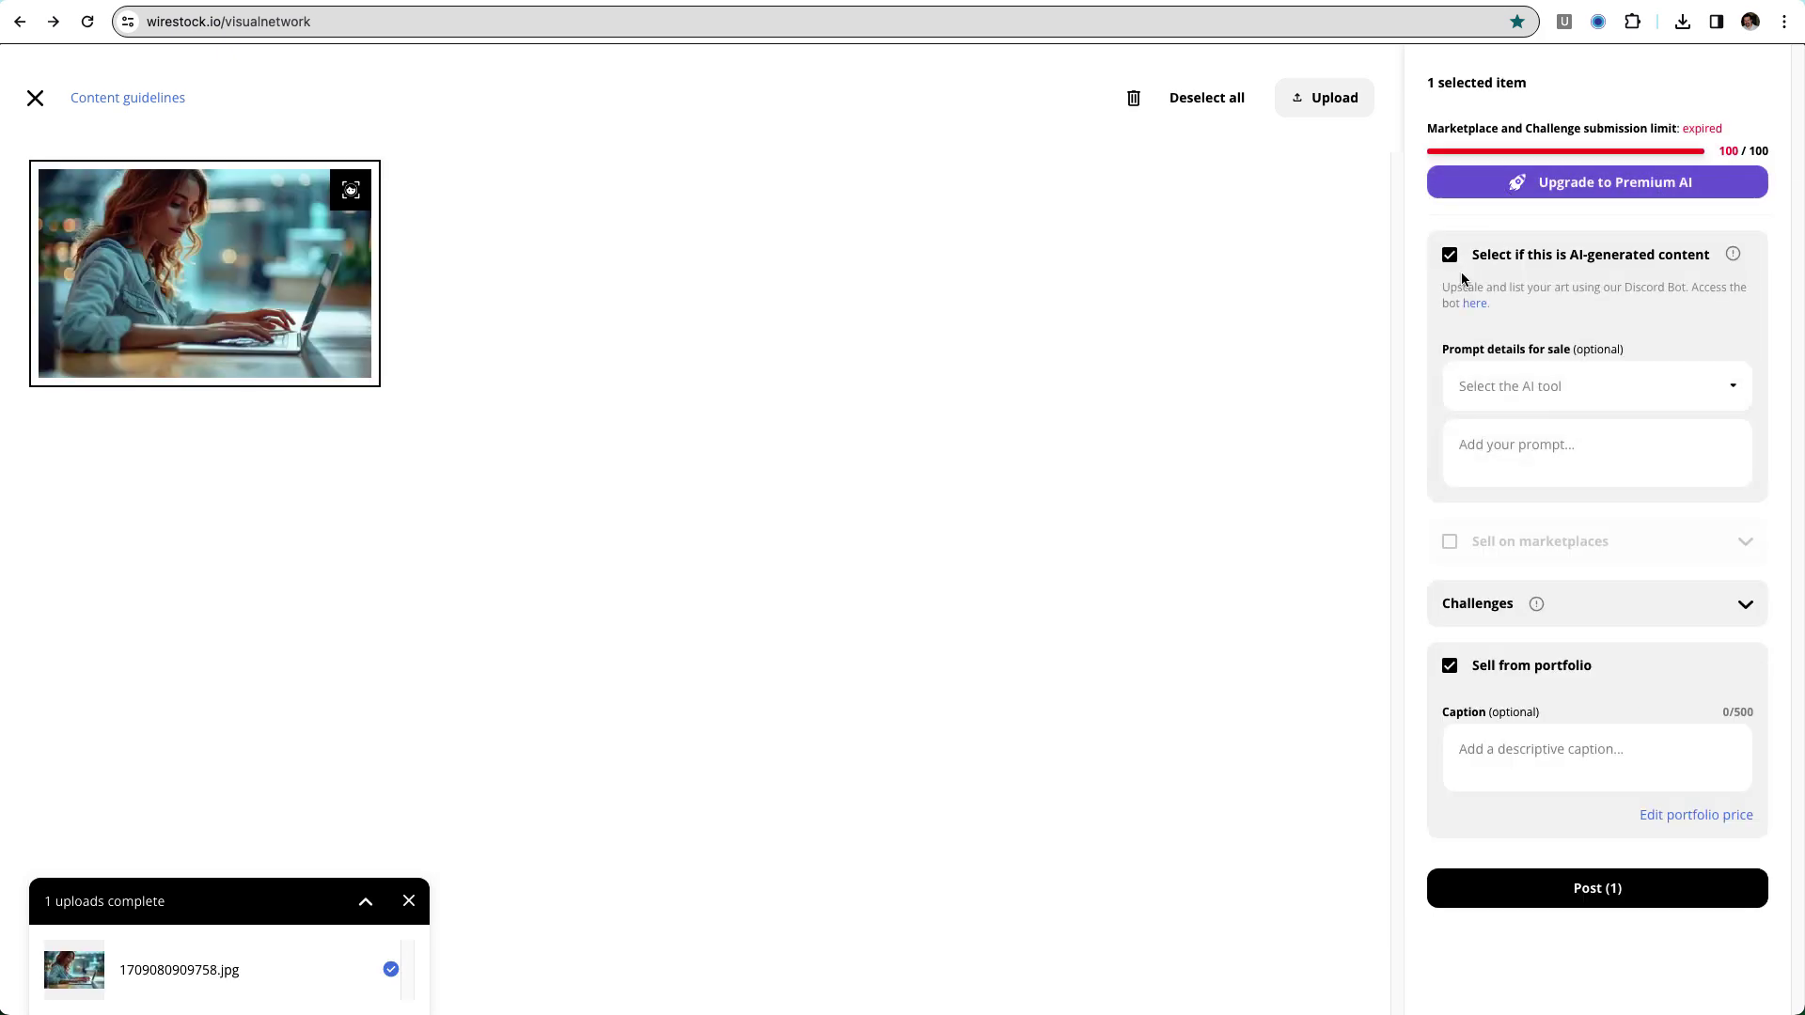
left_click(1733, 387)
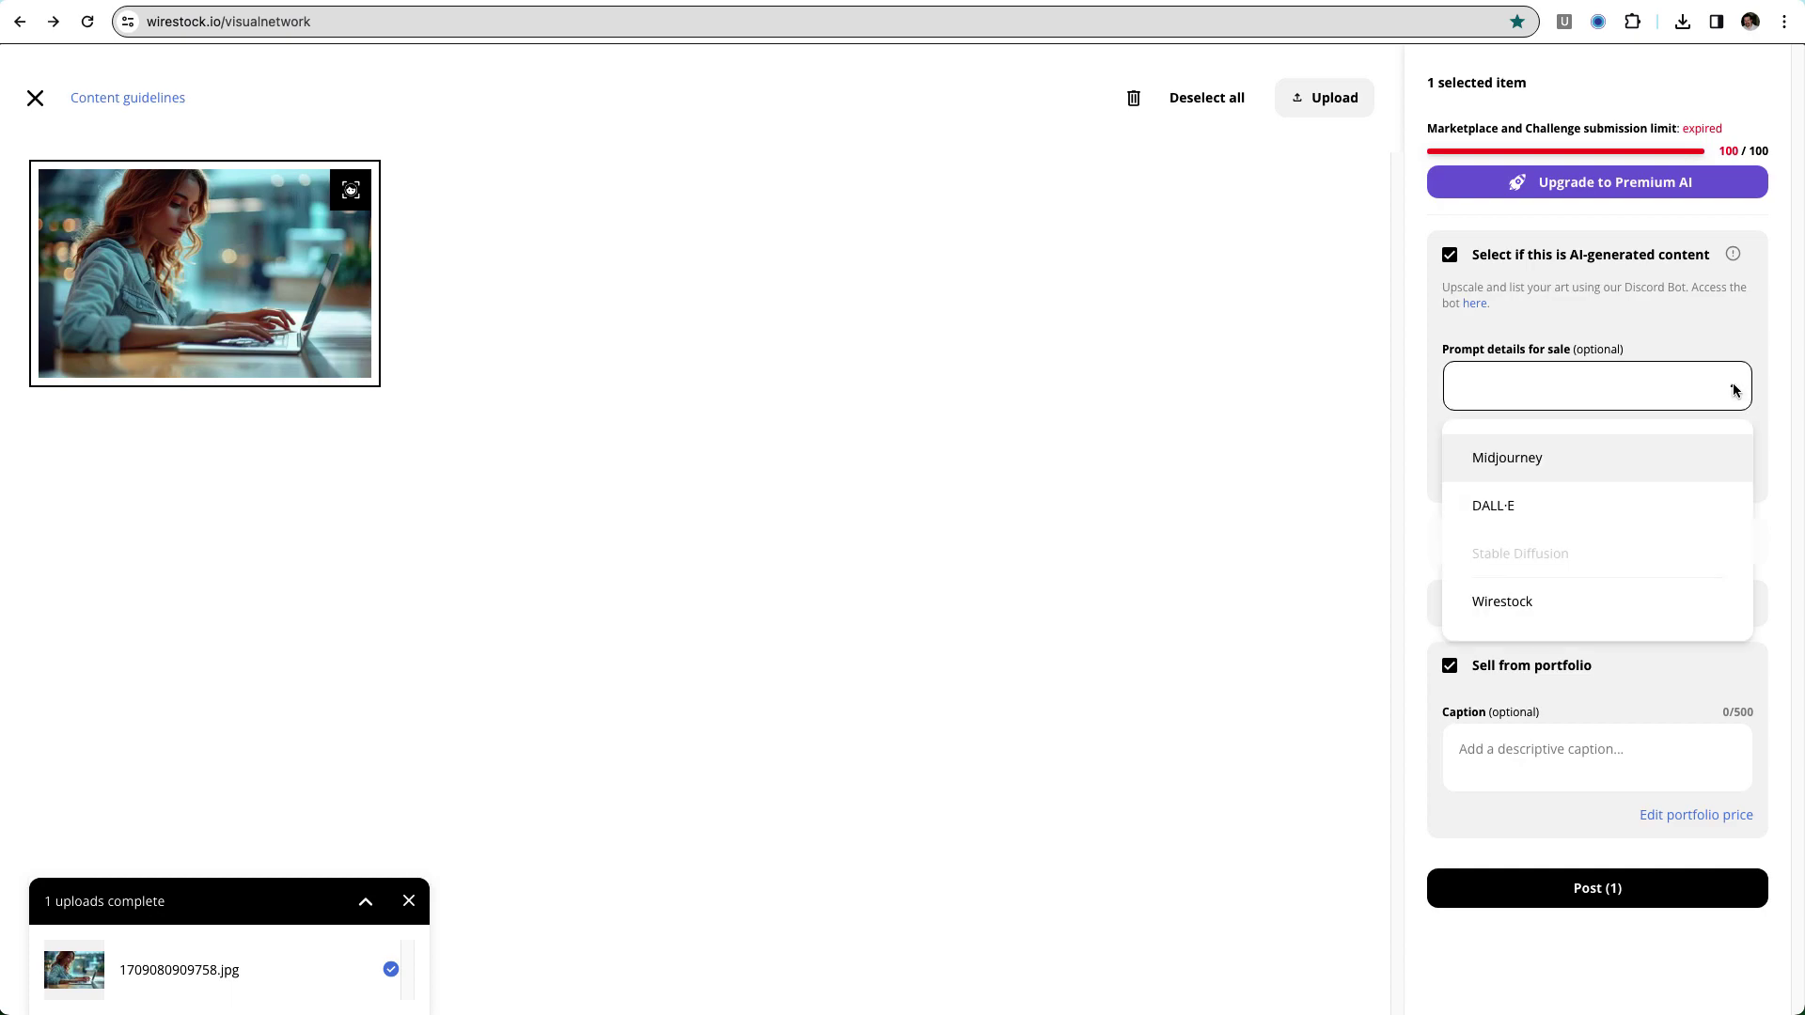
left_click(1504, 467)
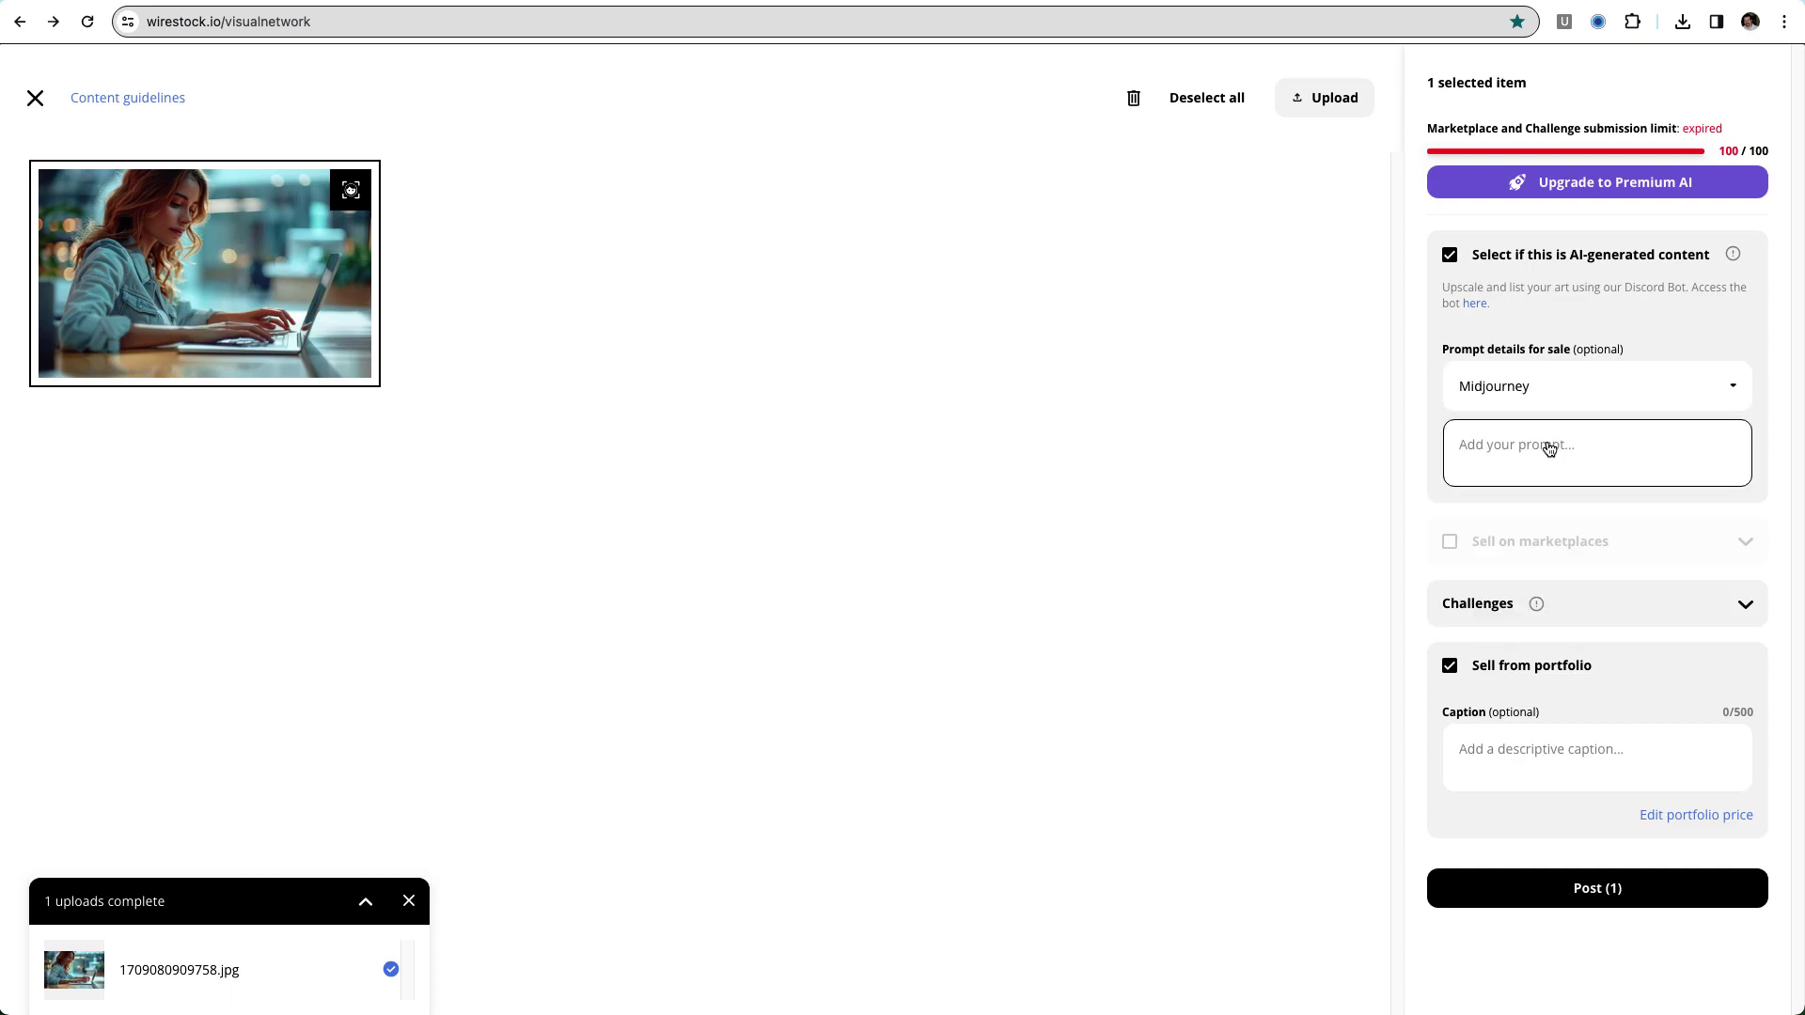
Paste the Midjourney prompt into the prompt field and post the image
left_click(1524, 448)
right_click(1524, 439)
left_click(1551, 573)
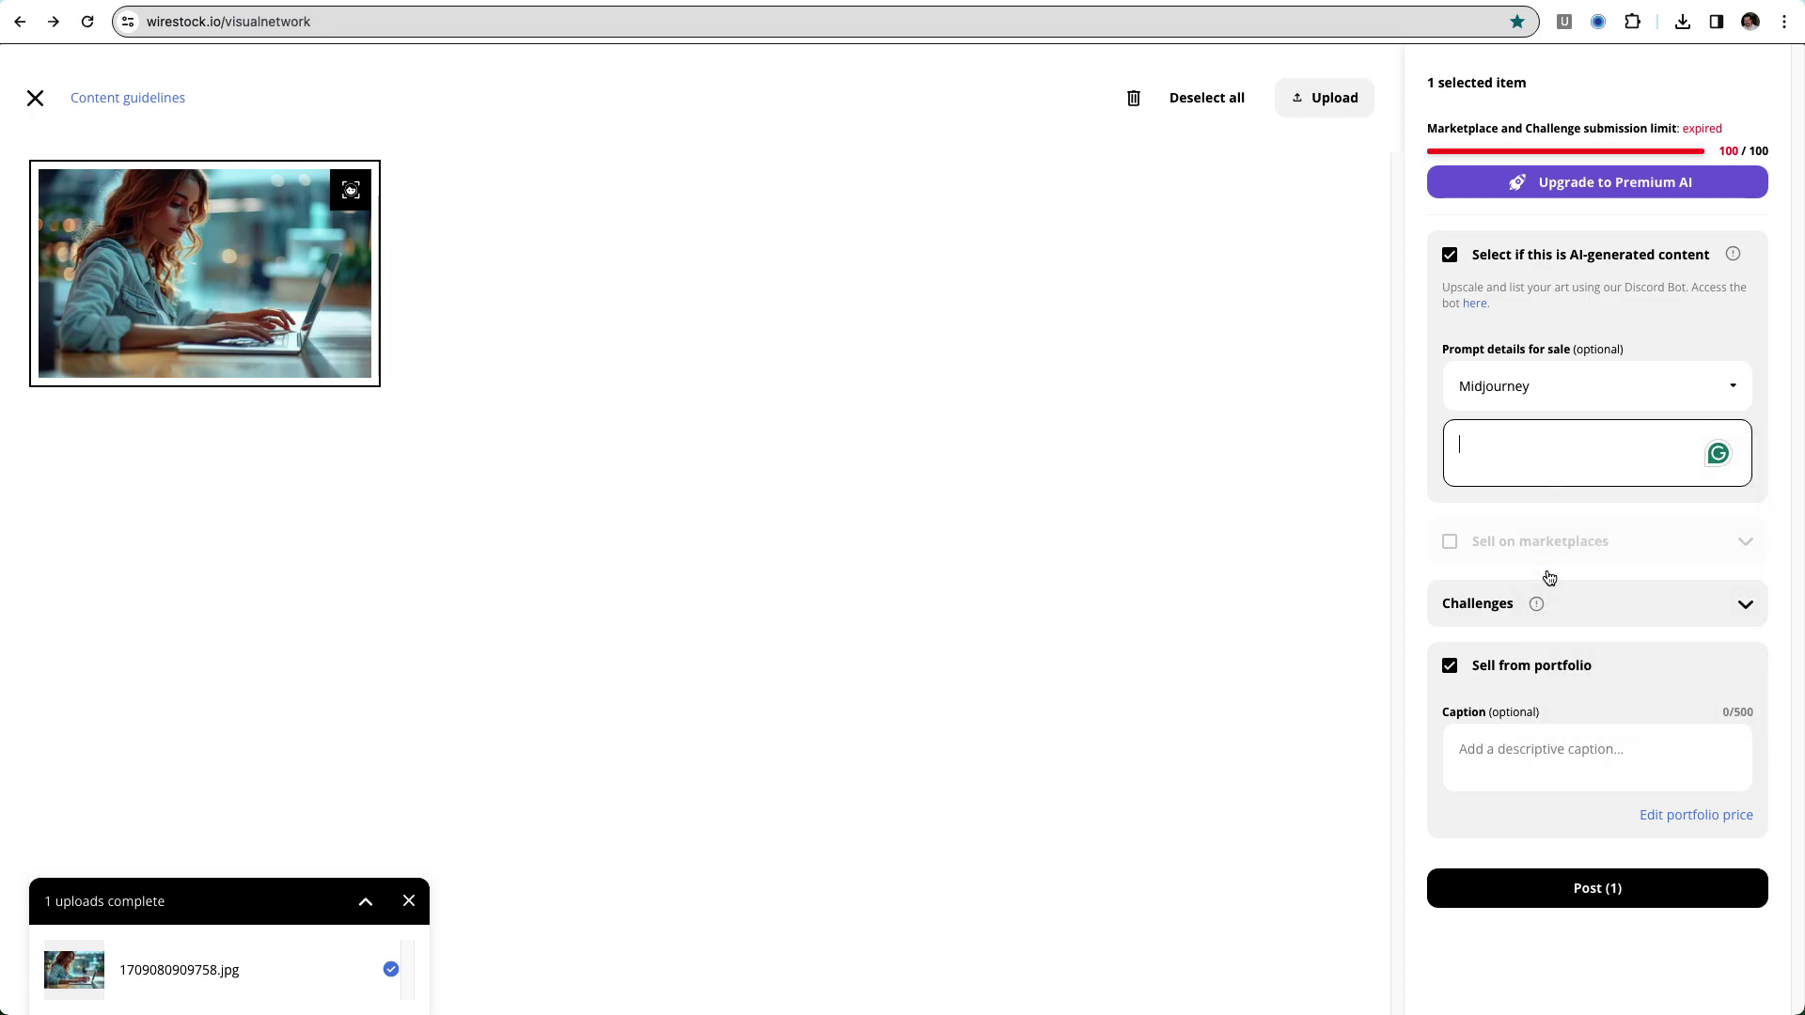
left_click(1603, 983)
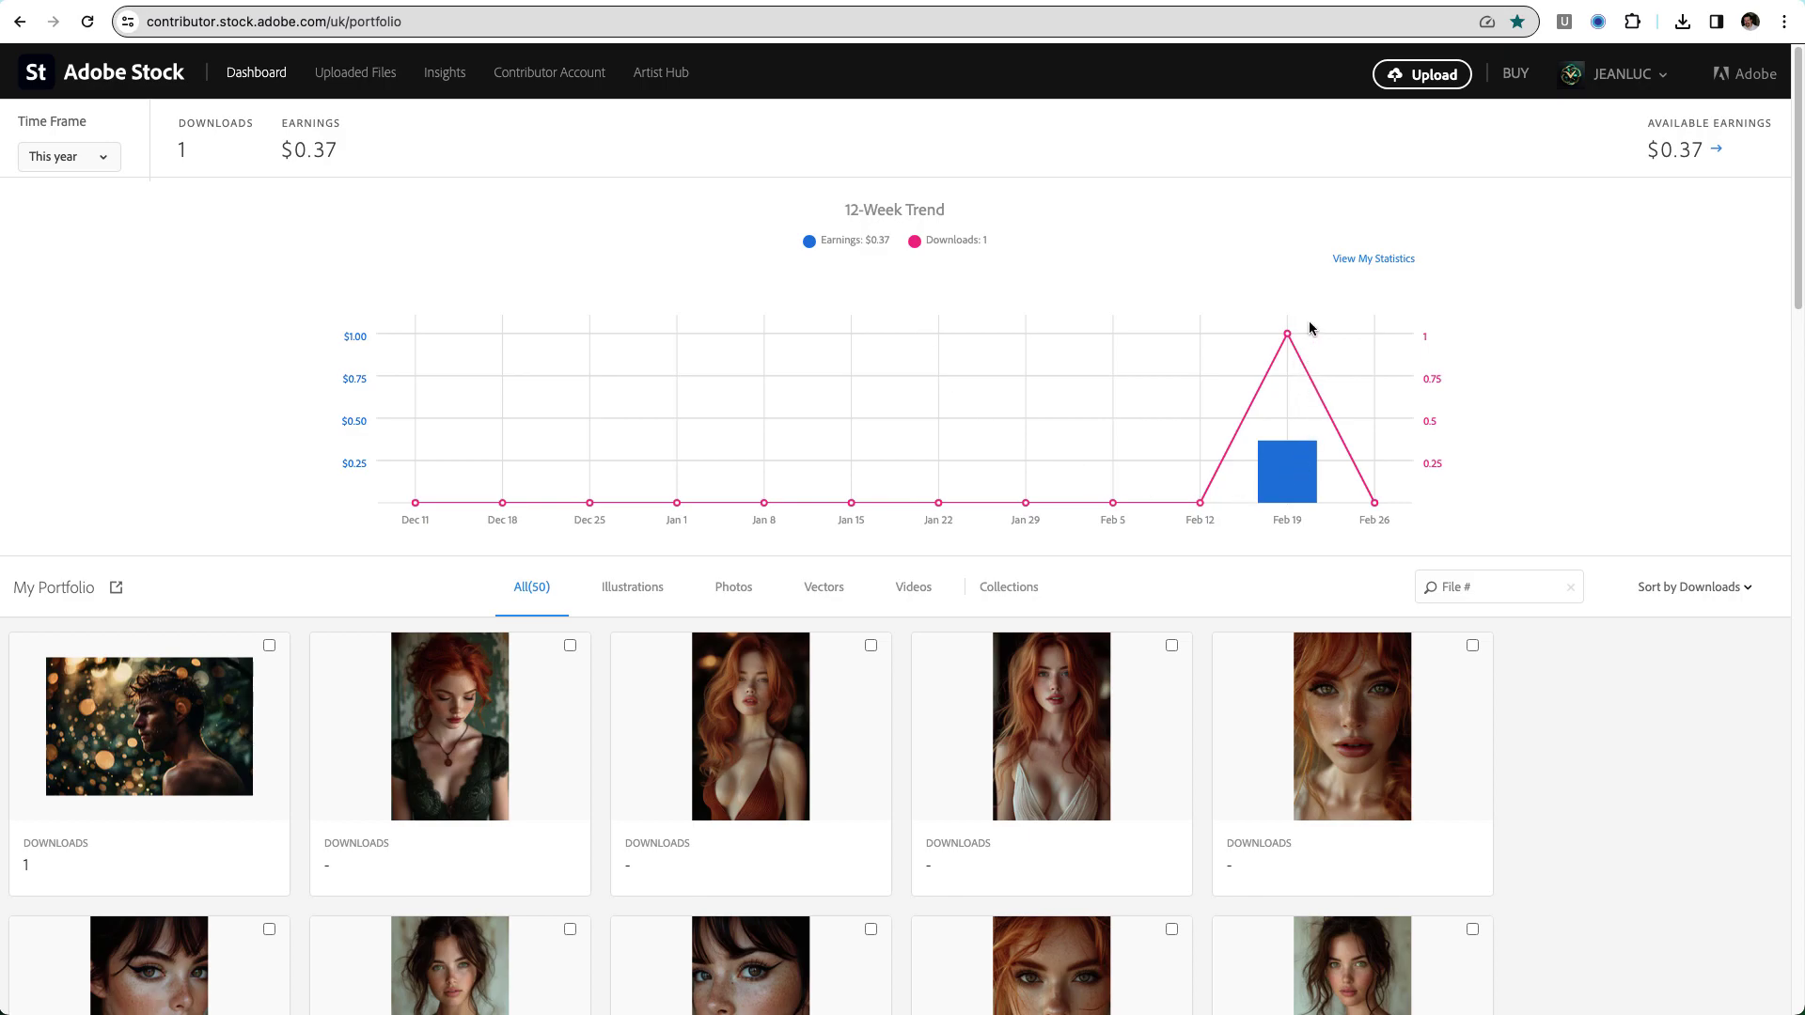
Check earnings insights, then upload the laptop image from Adobe Stock's upload page
left_click(1718, 155)
left_click(256, 73)
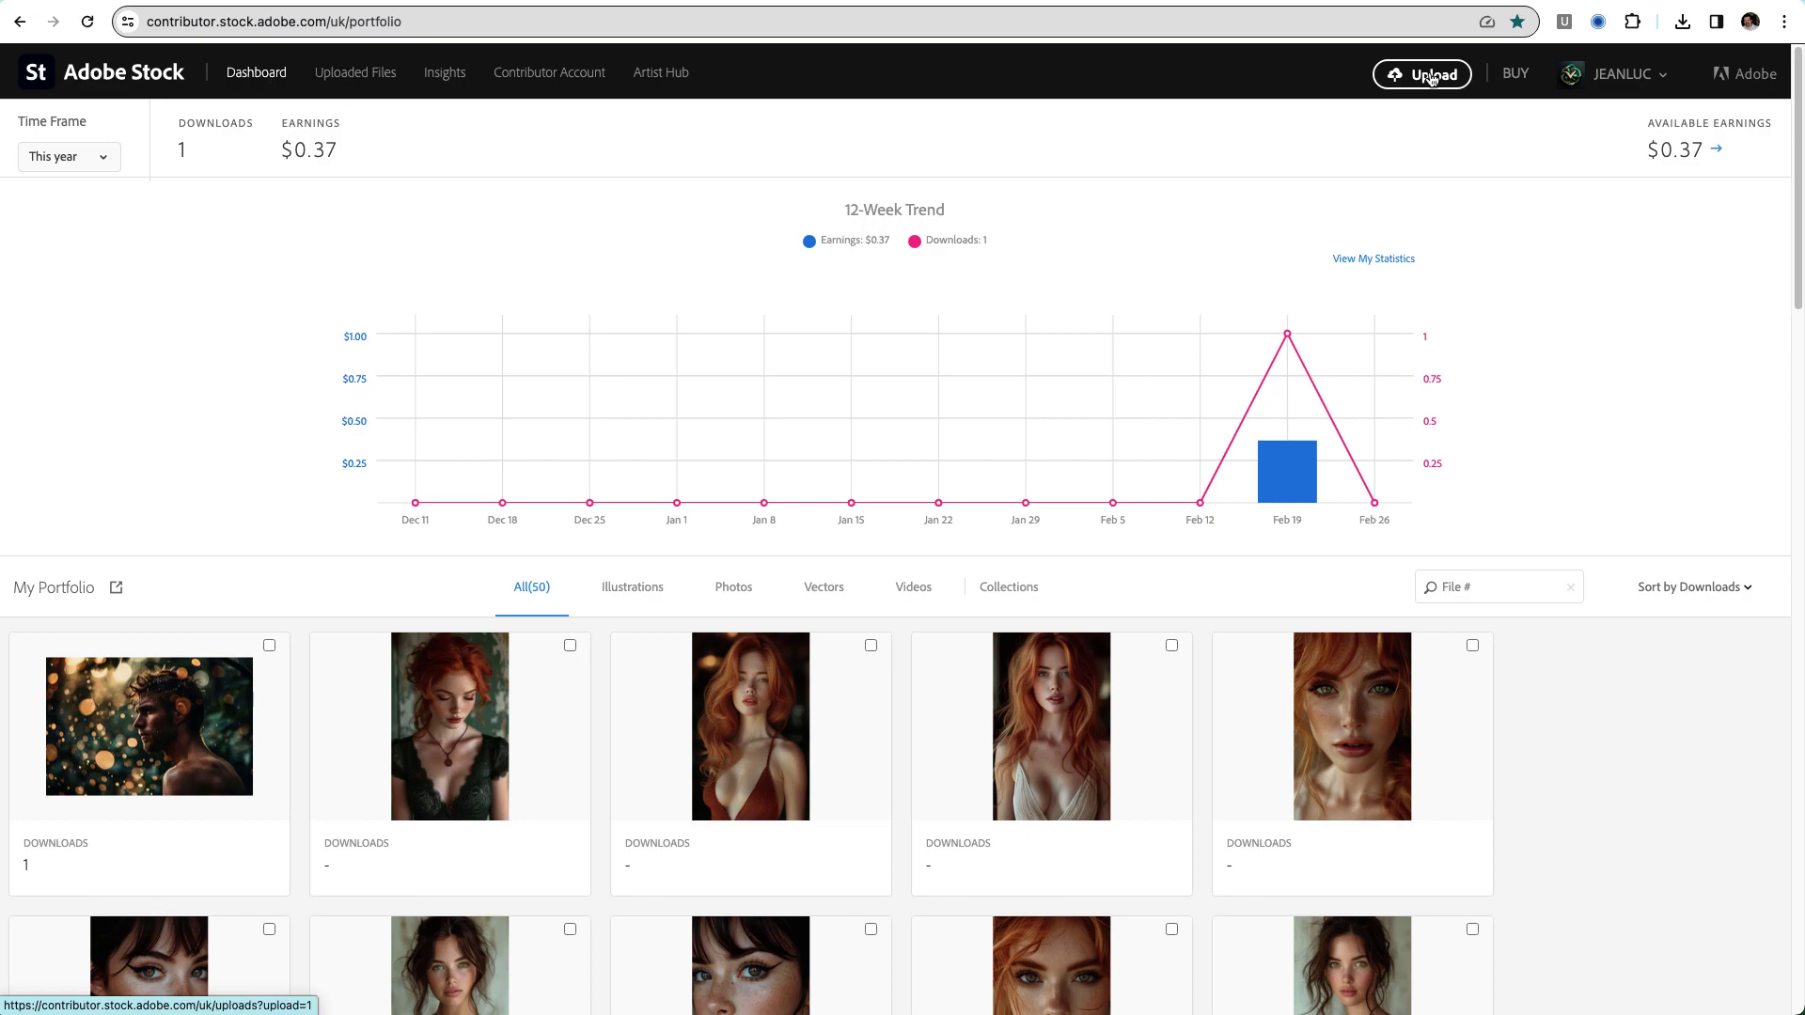
left_click(1431, 78)
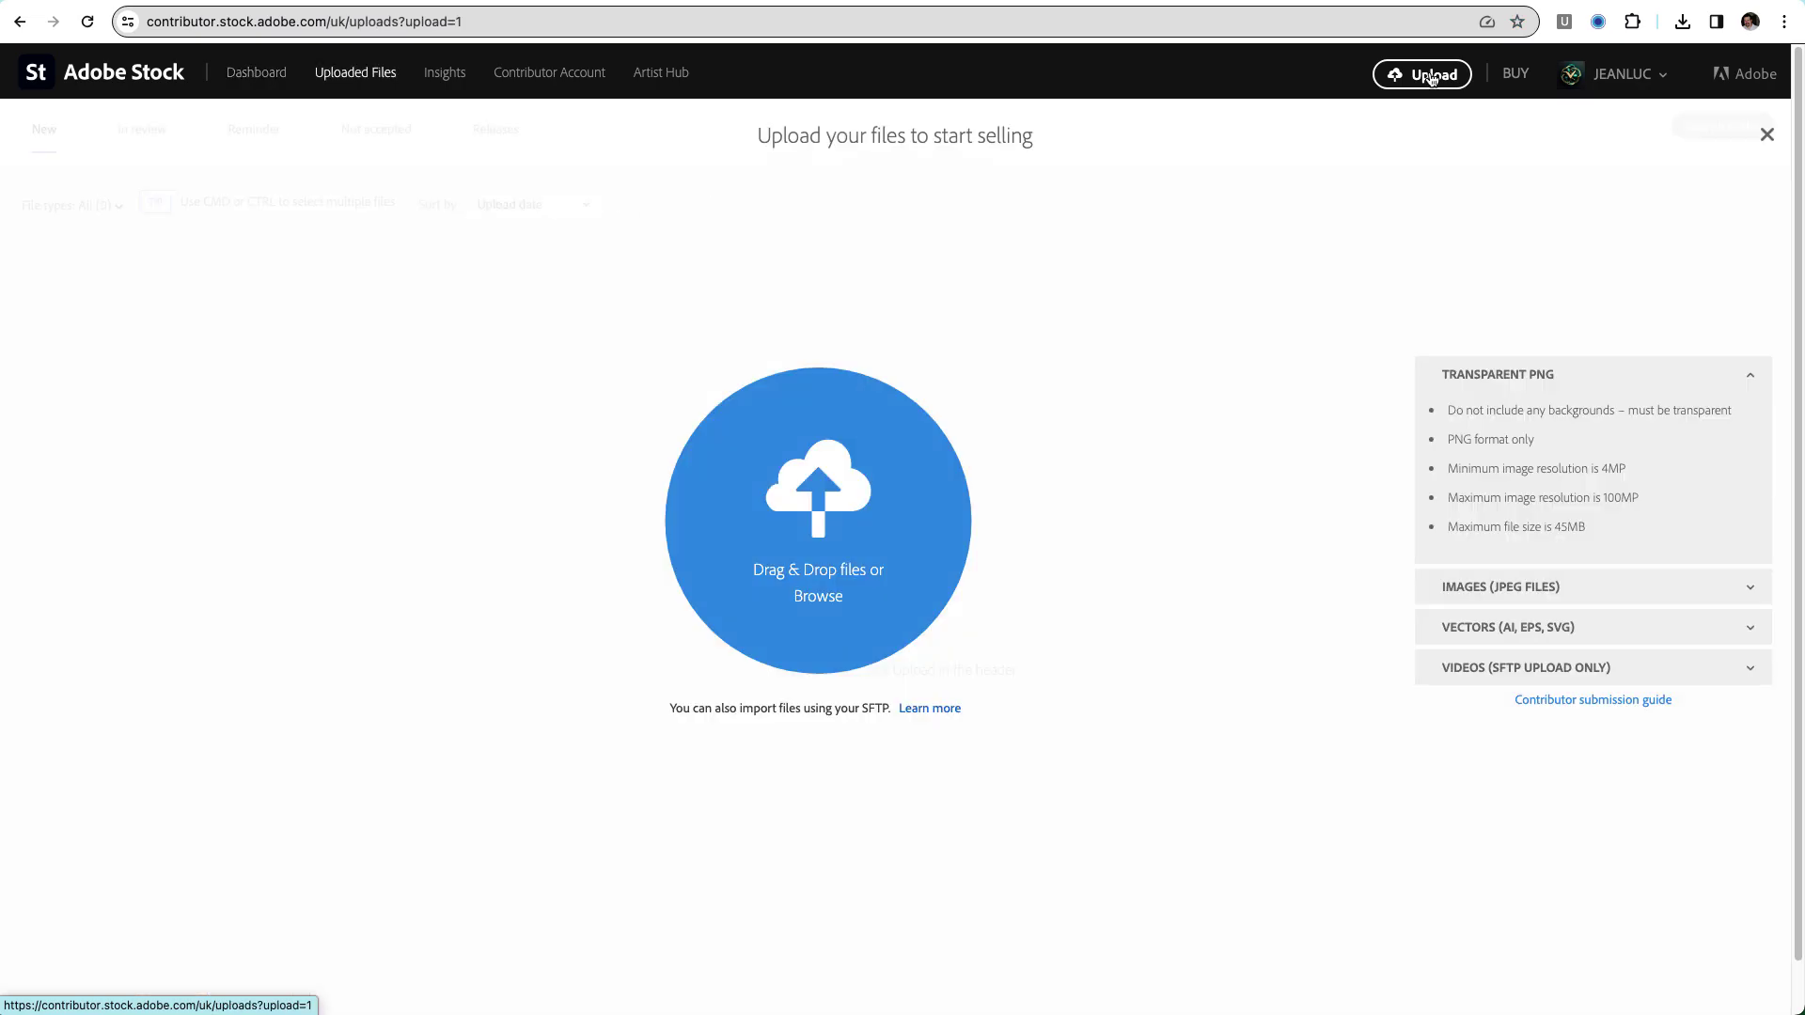
left_click(814, 596)
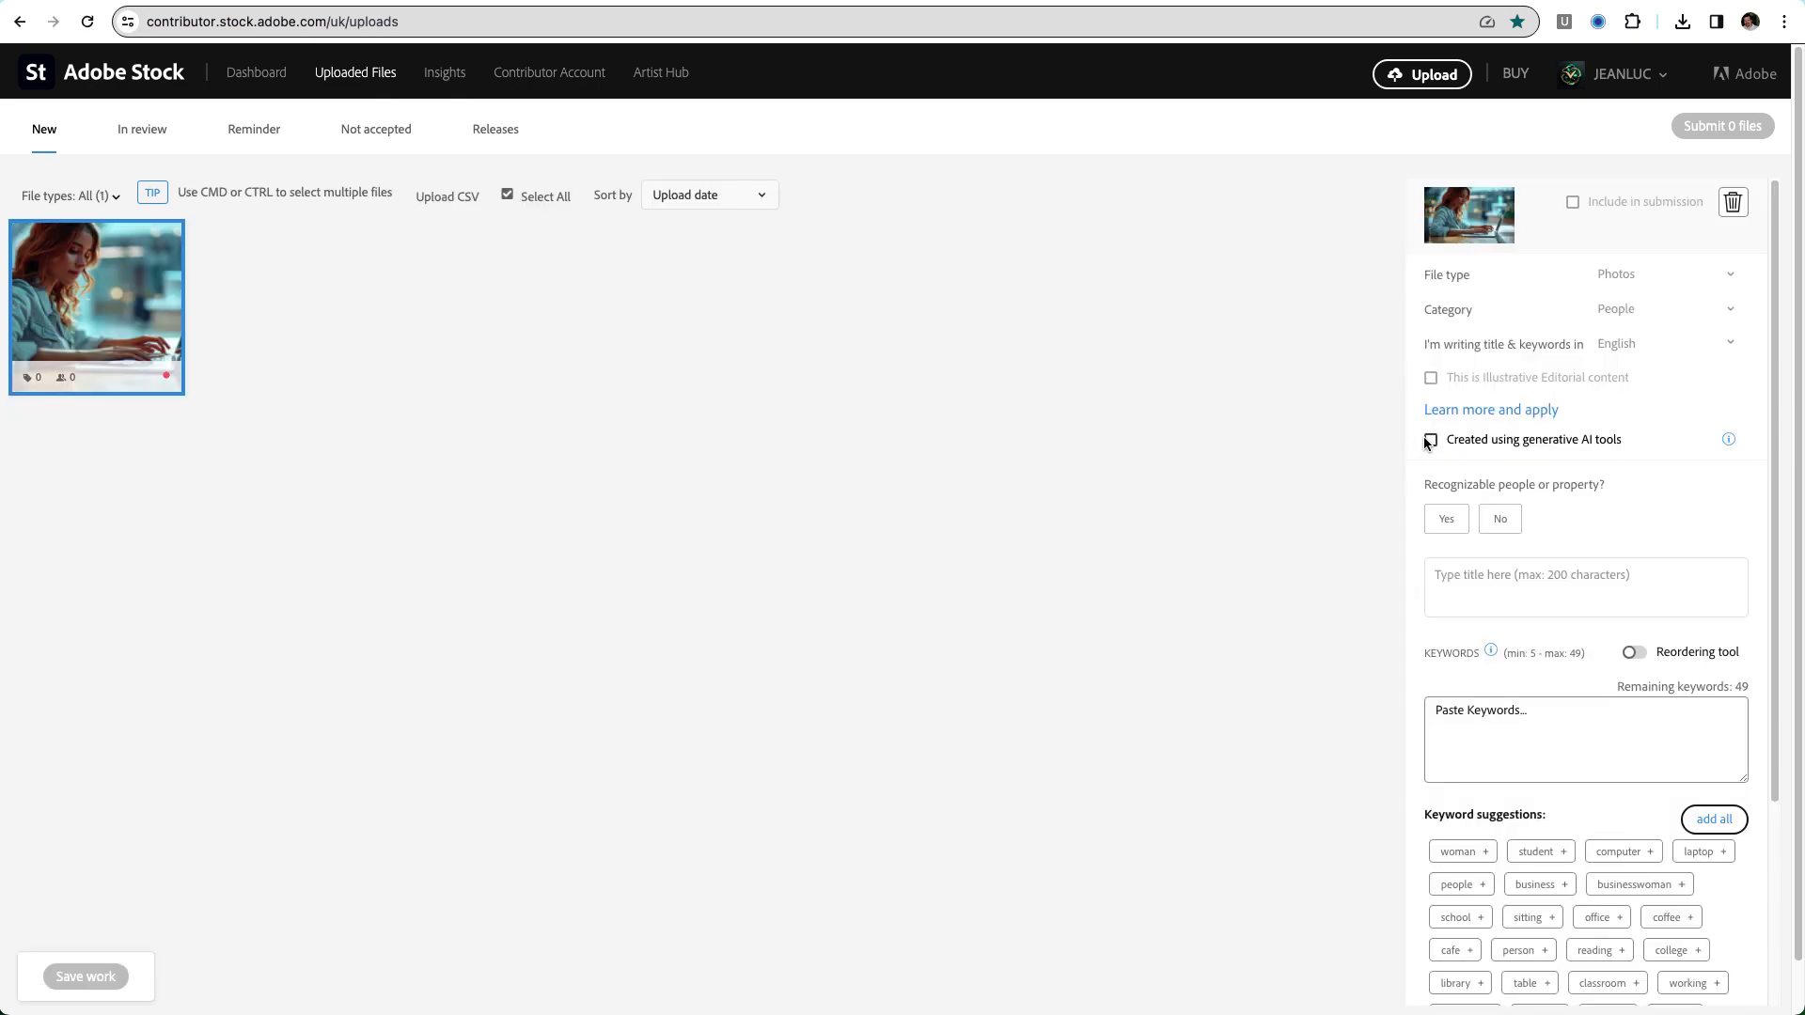
Declare the image AI-generated with fictional people, add all keywords, and title it 'woman working on laptop'
left_click(1430, 439)
left_click(1455, 559)
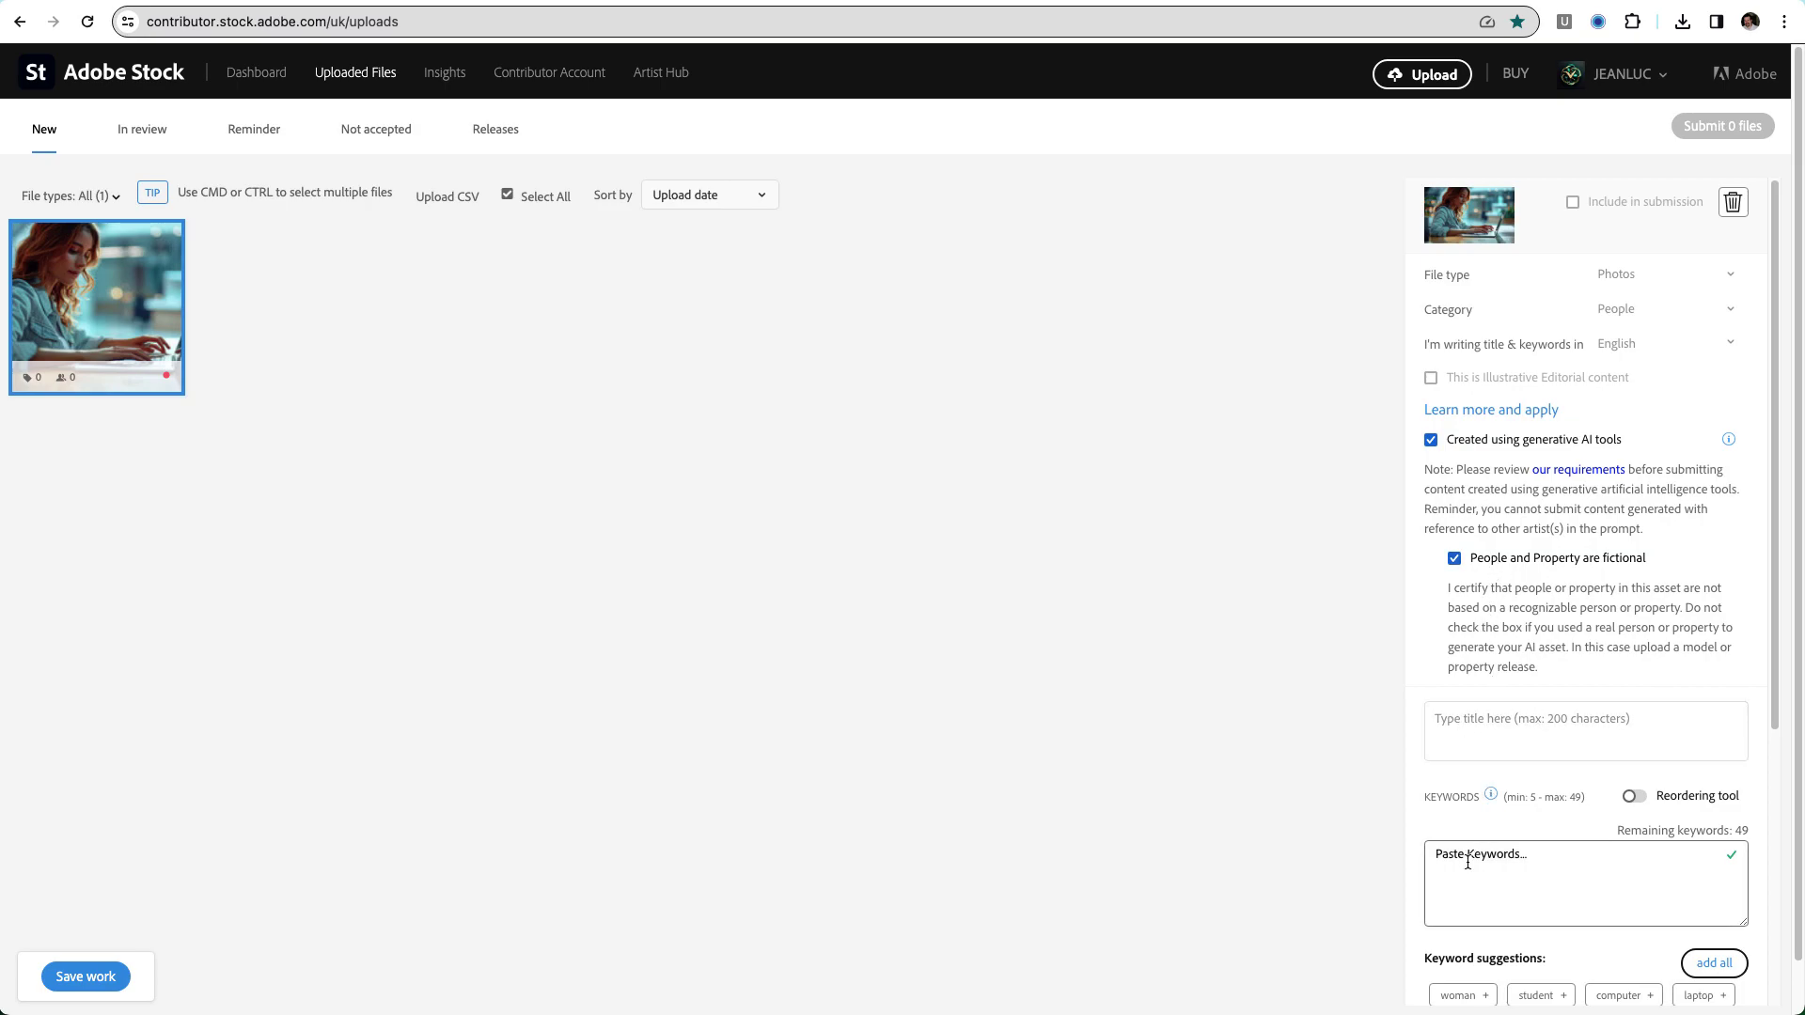
scroll(1504, 752, "down", 4)
left_click(1713, 554)
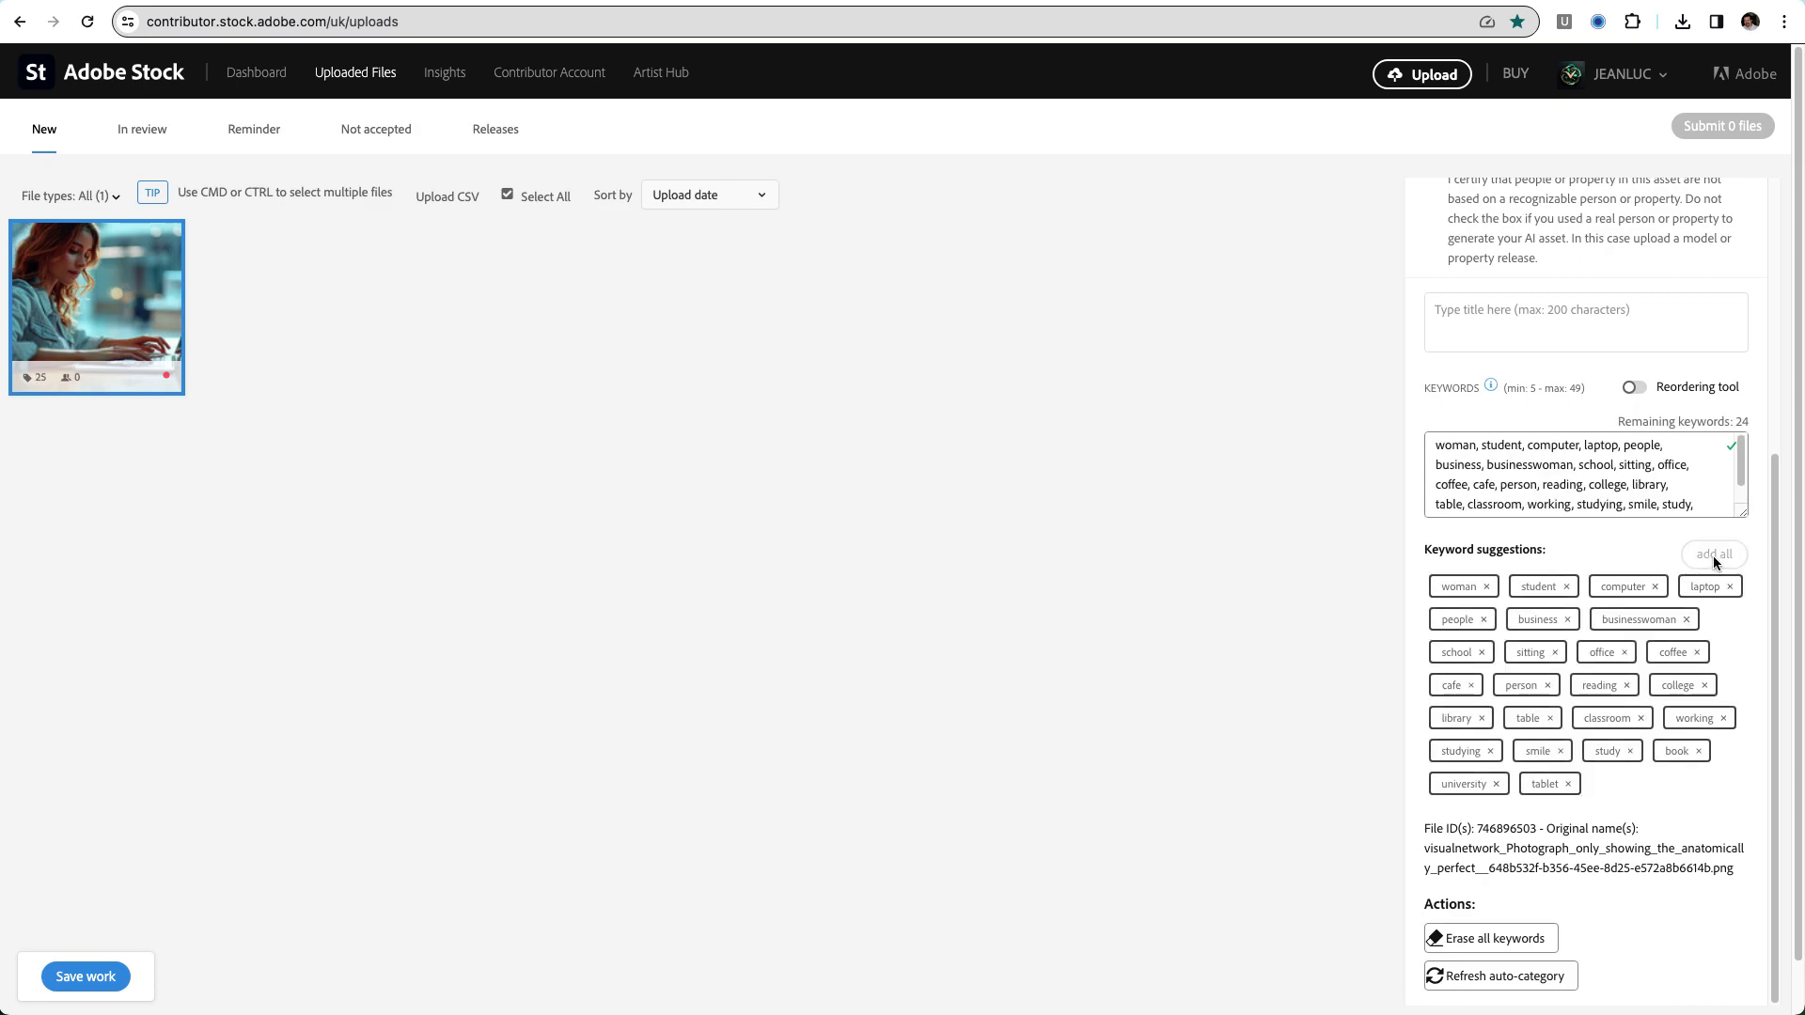
scroll(1474, 681, "up", 4)
left_click(1474, 681)
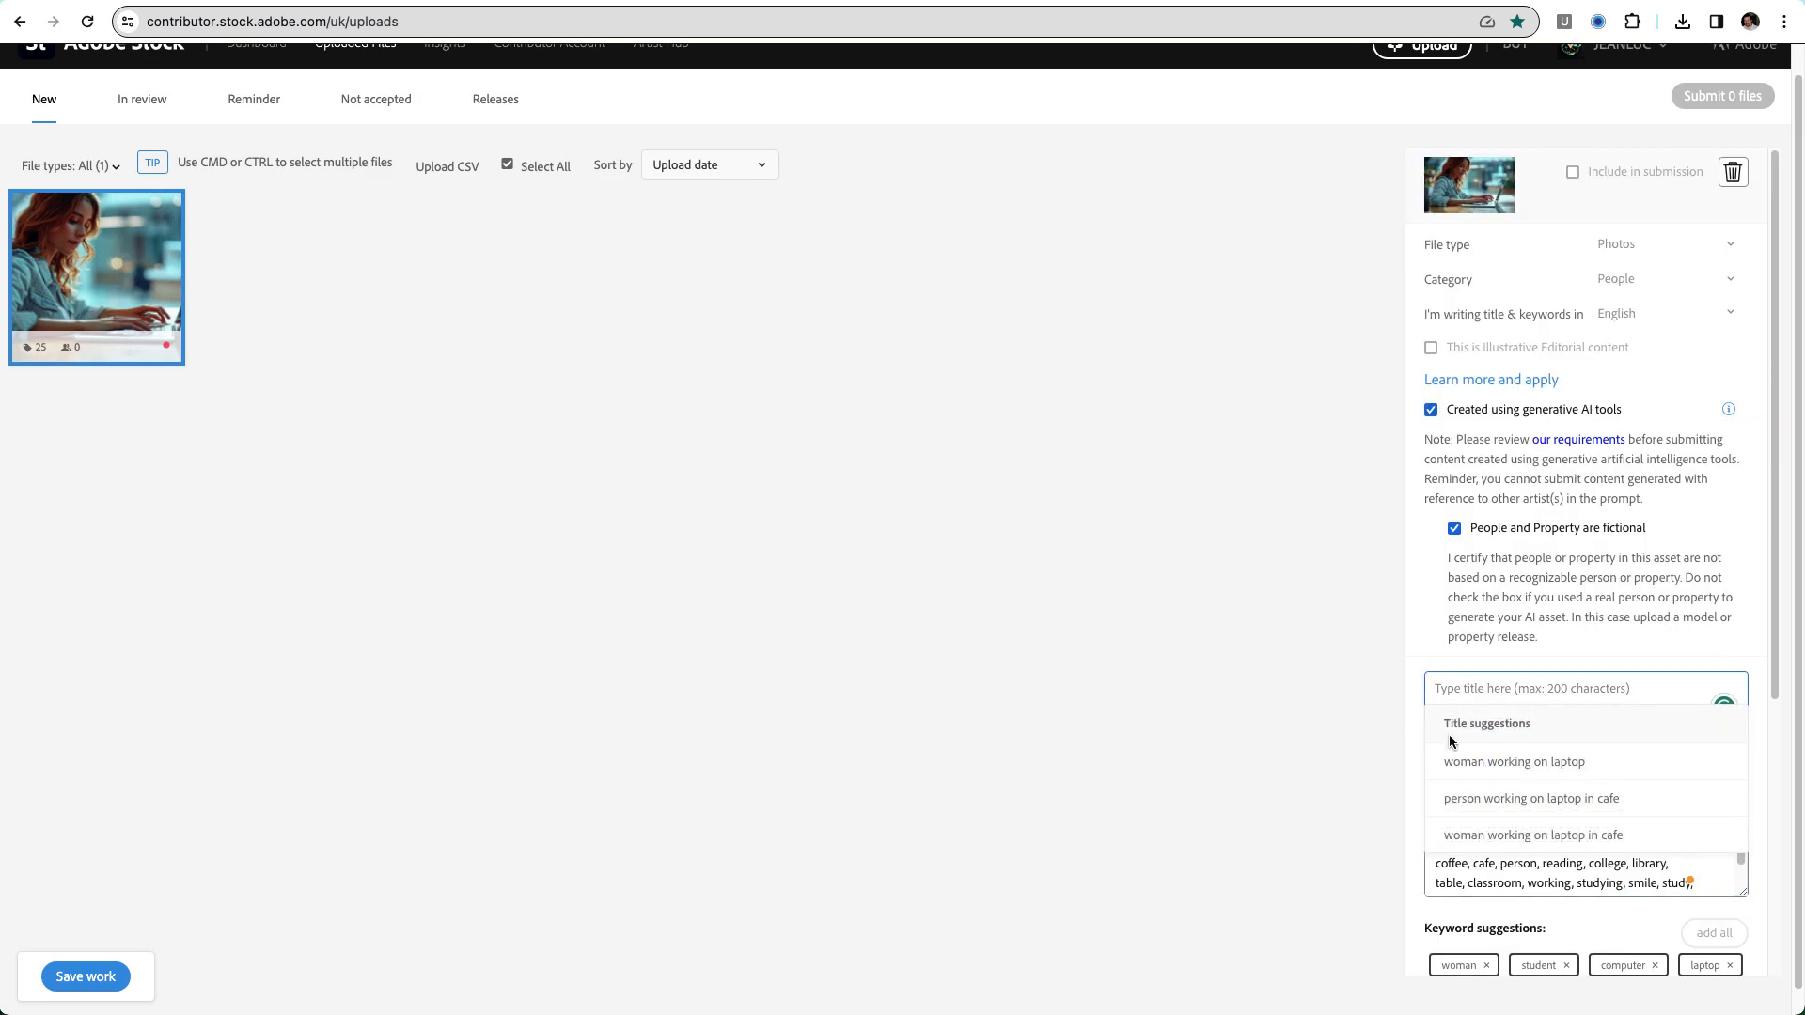
left_click(1521, 771)
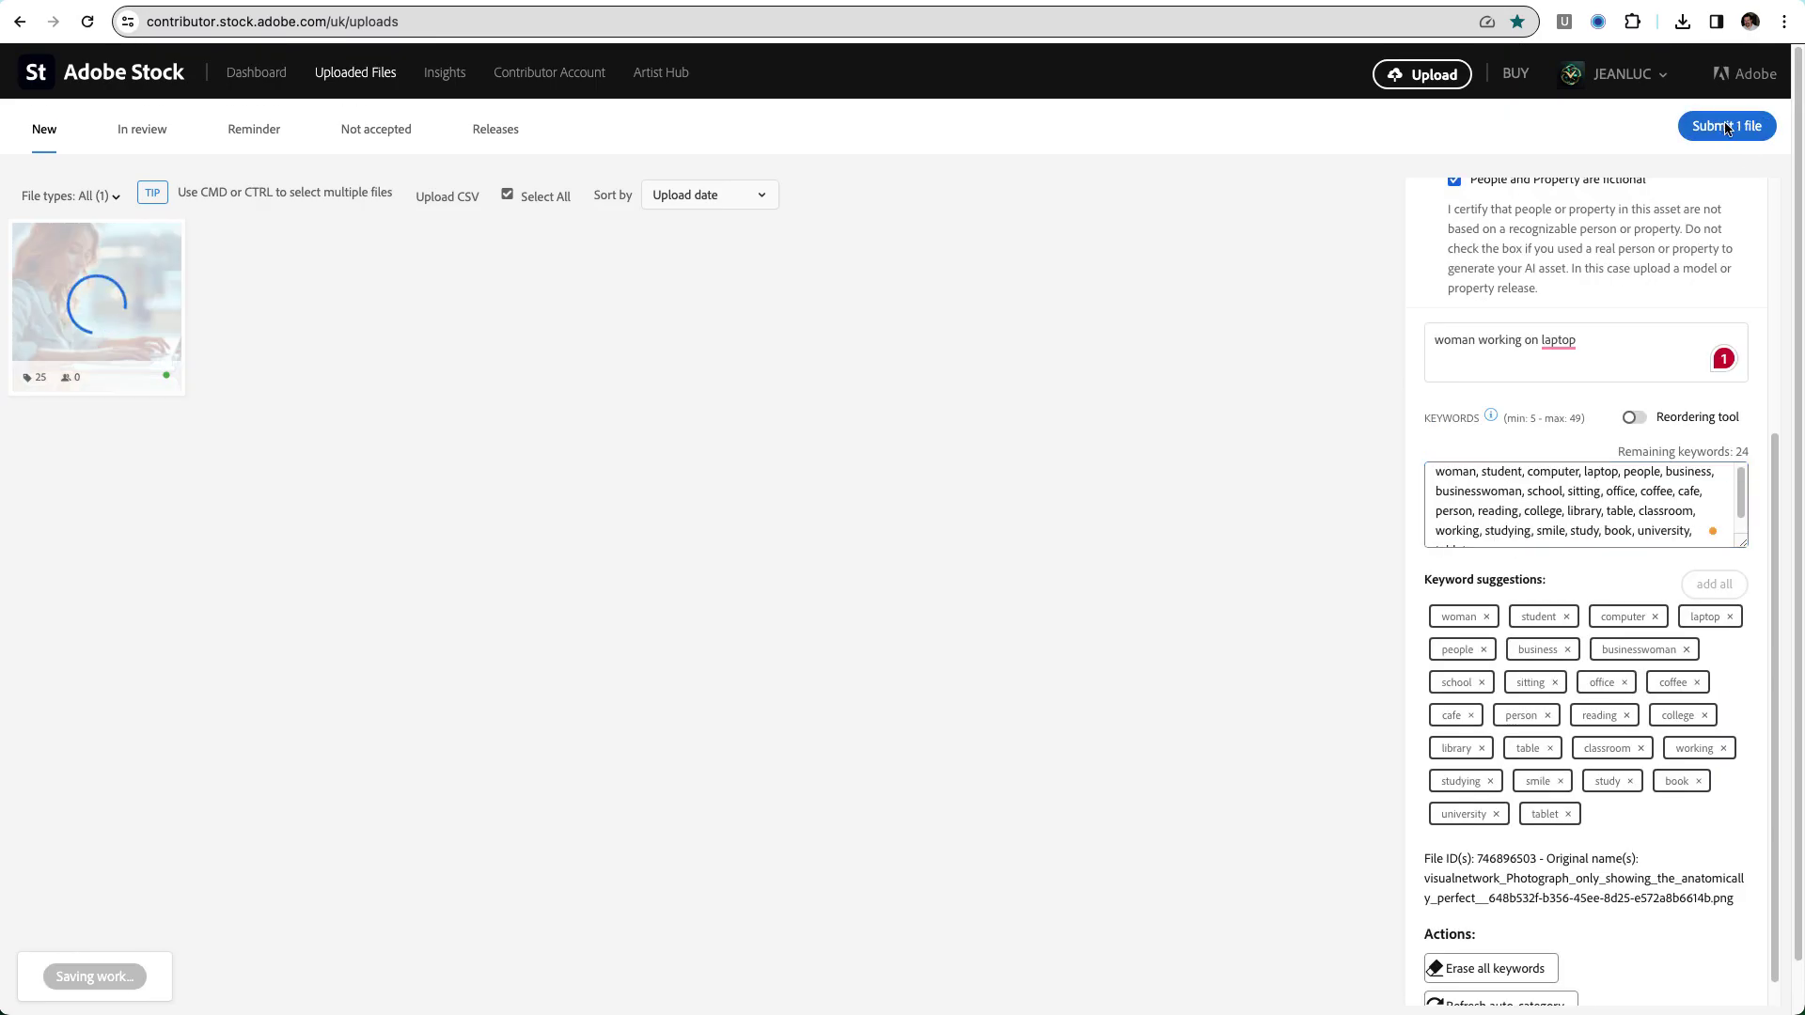
Submit the file for review, accepting the guidelines and terms and passing verification
left_click(1726, 128)
left_click(660, 244)
left_click(660, 392)
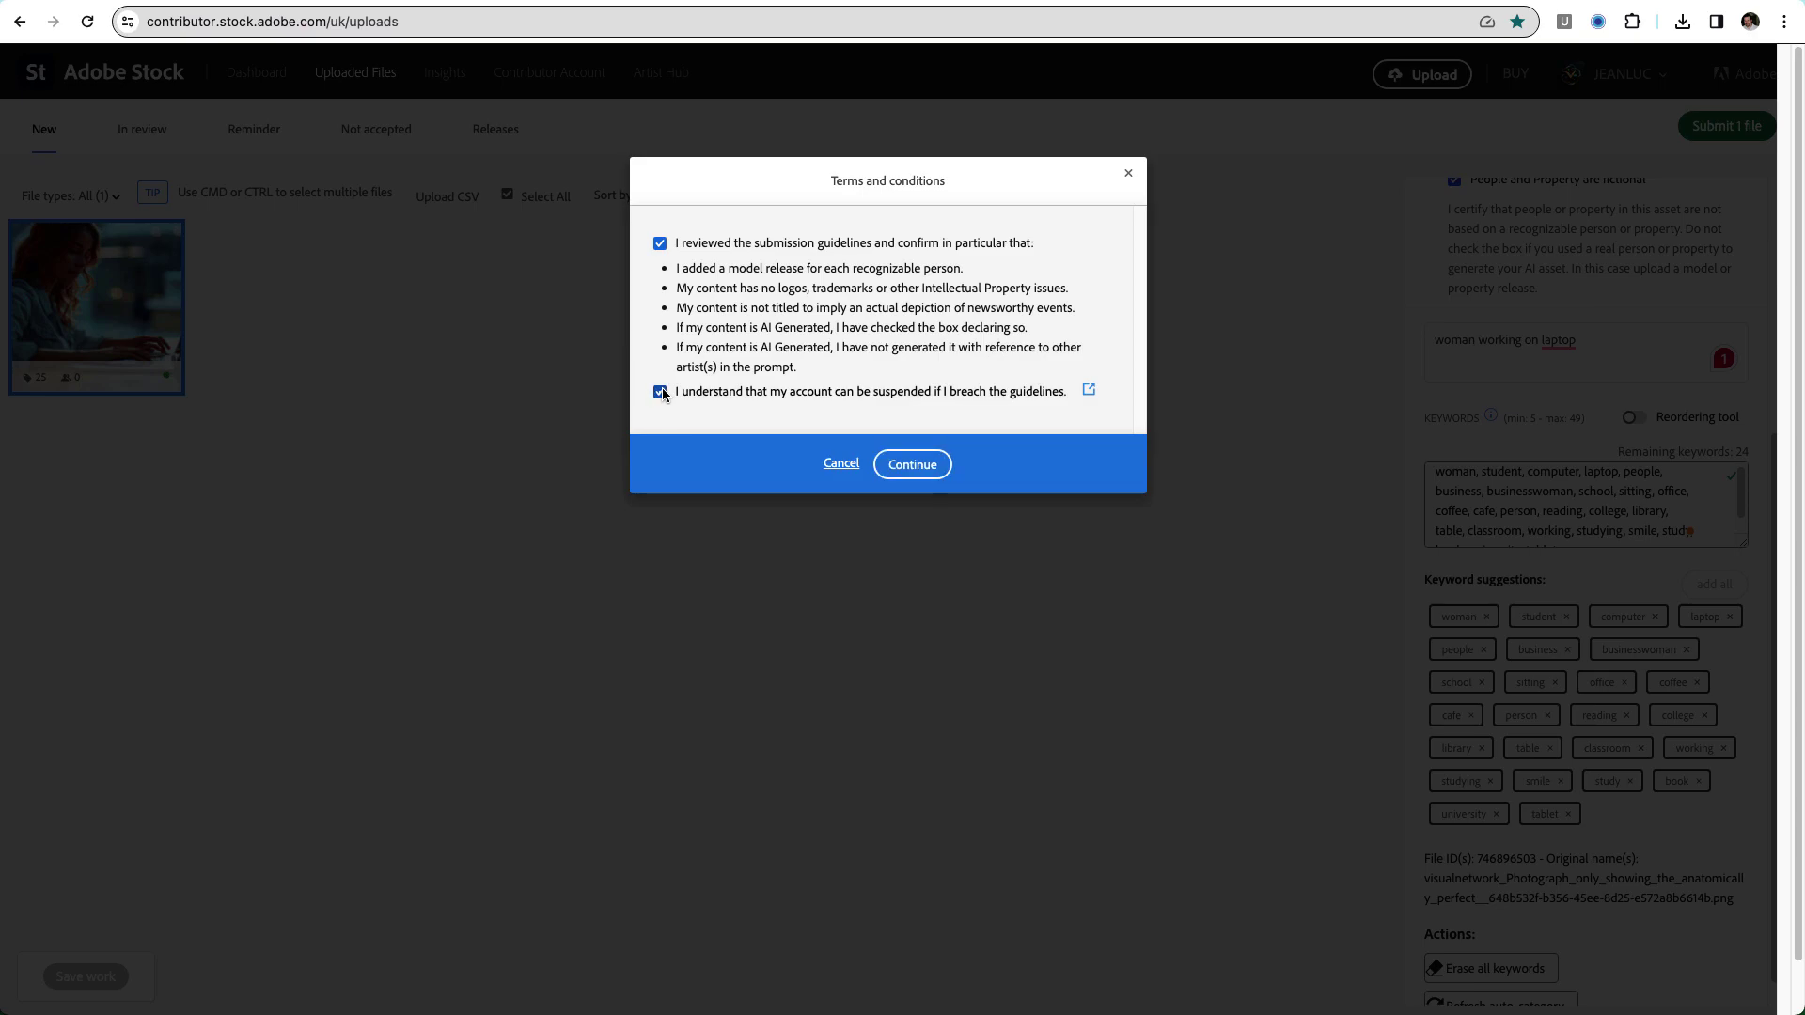
left_click(919, 464)
left_click(918, 651)
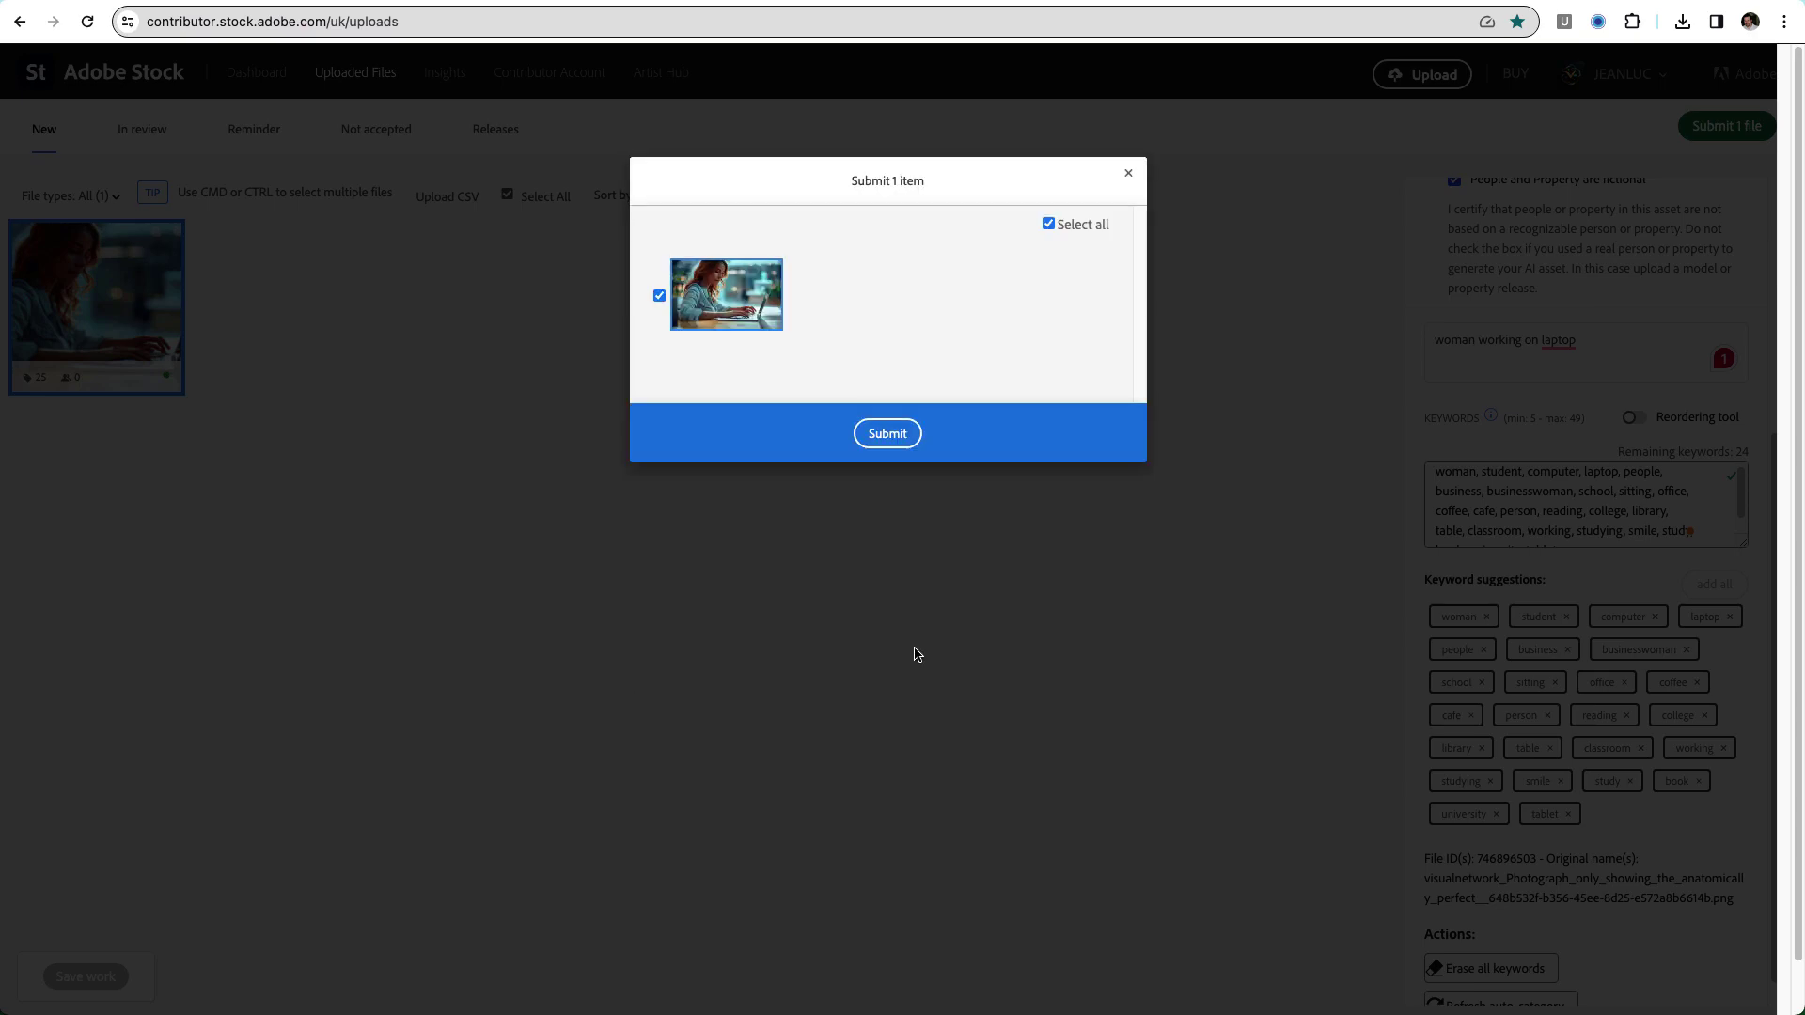
left_click(878, 431)
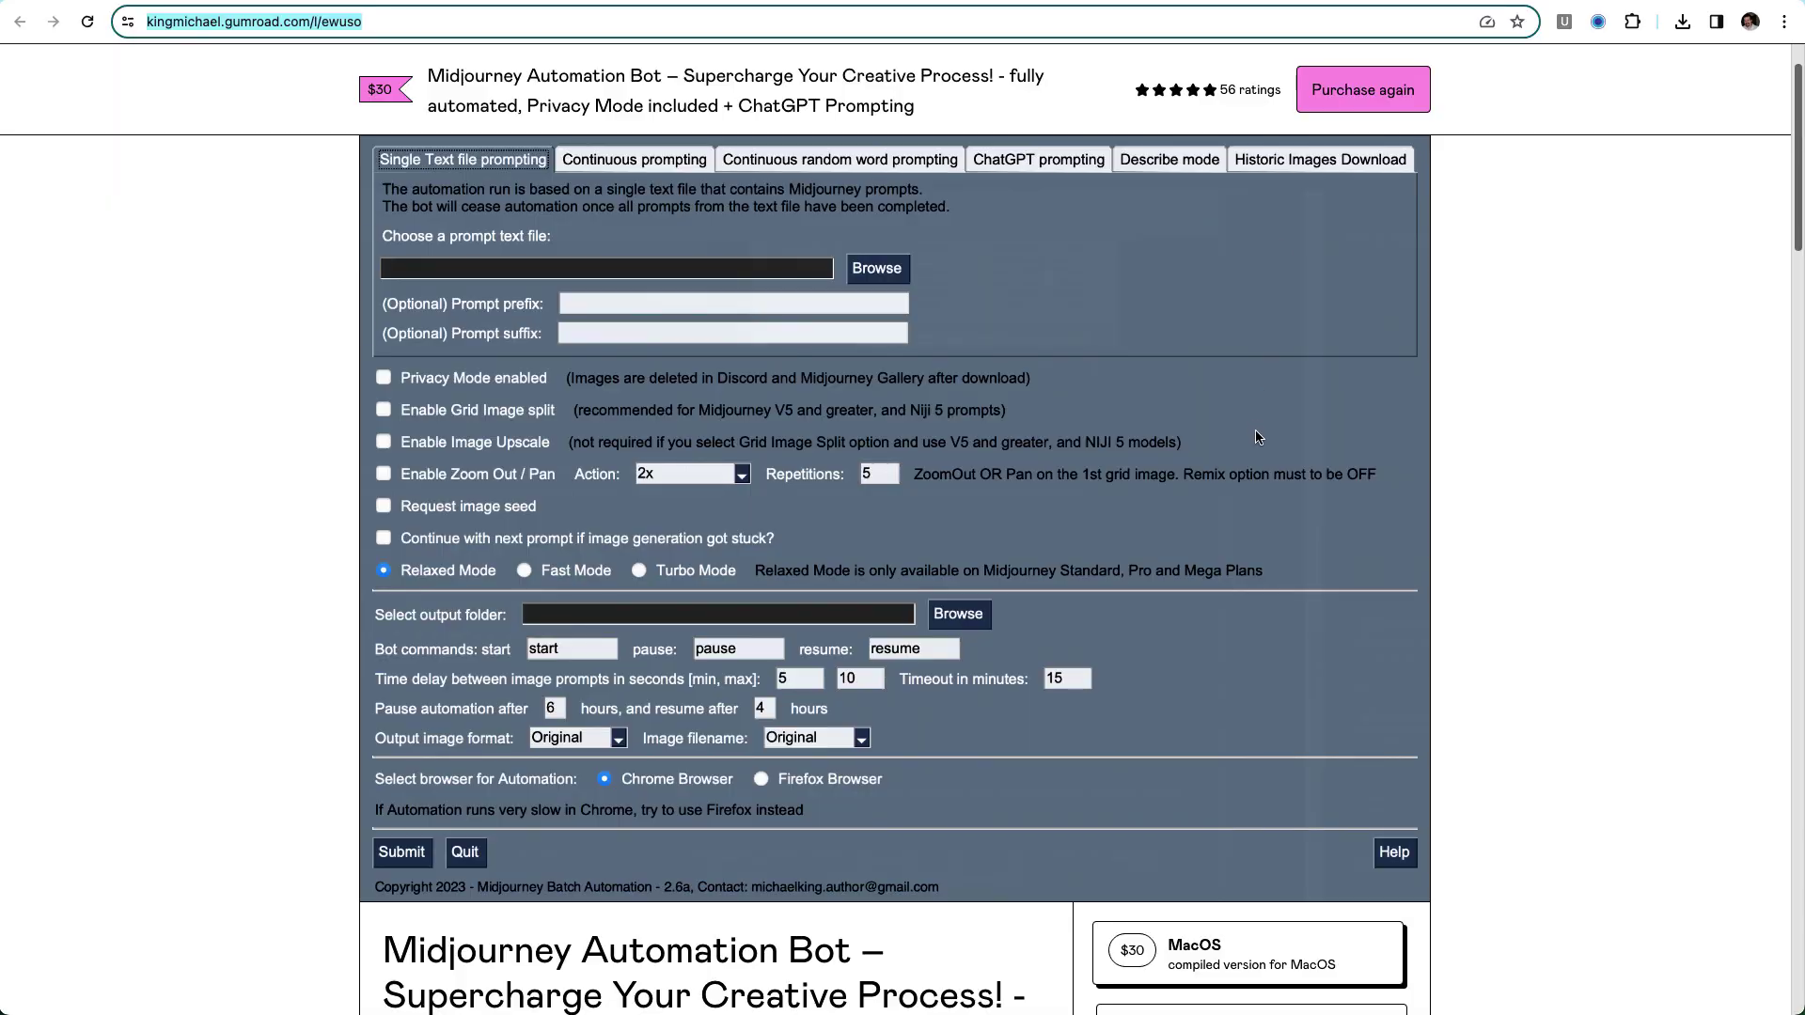
scroll(1258, 437, "up", 2)
scroll(1555, 456, "down", 5)
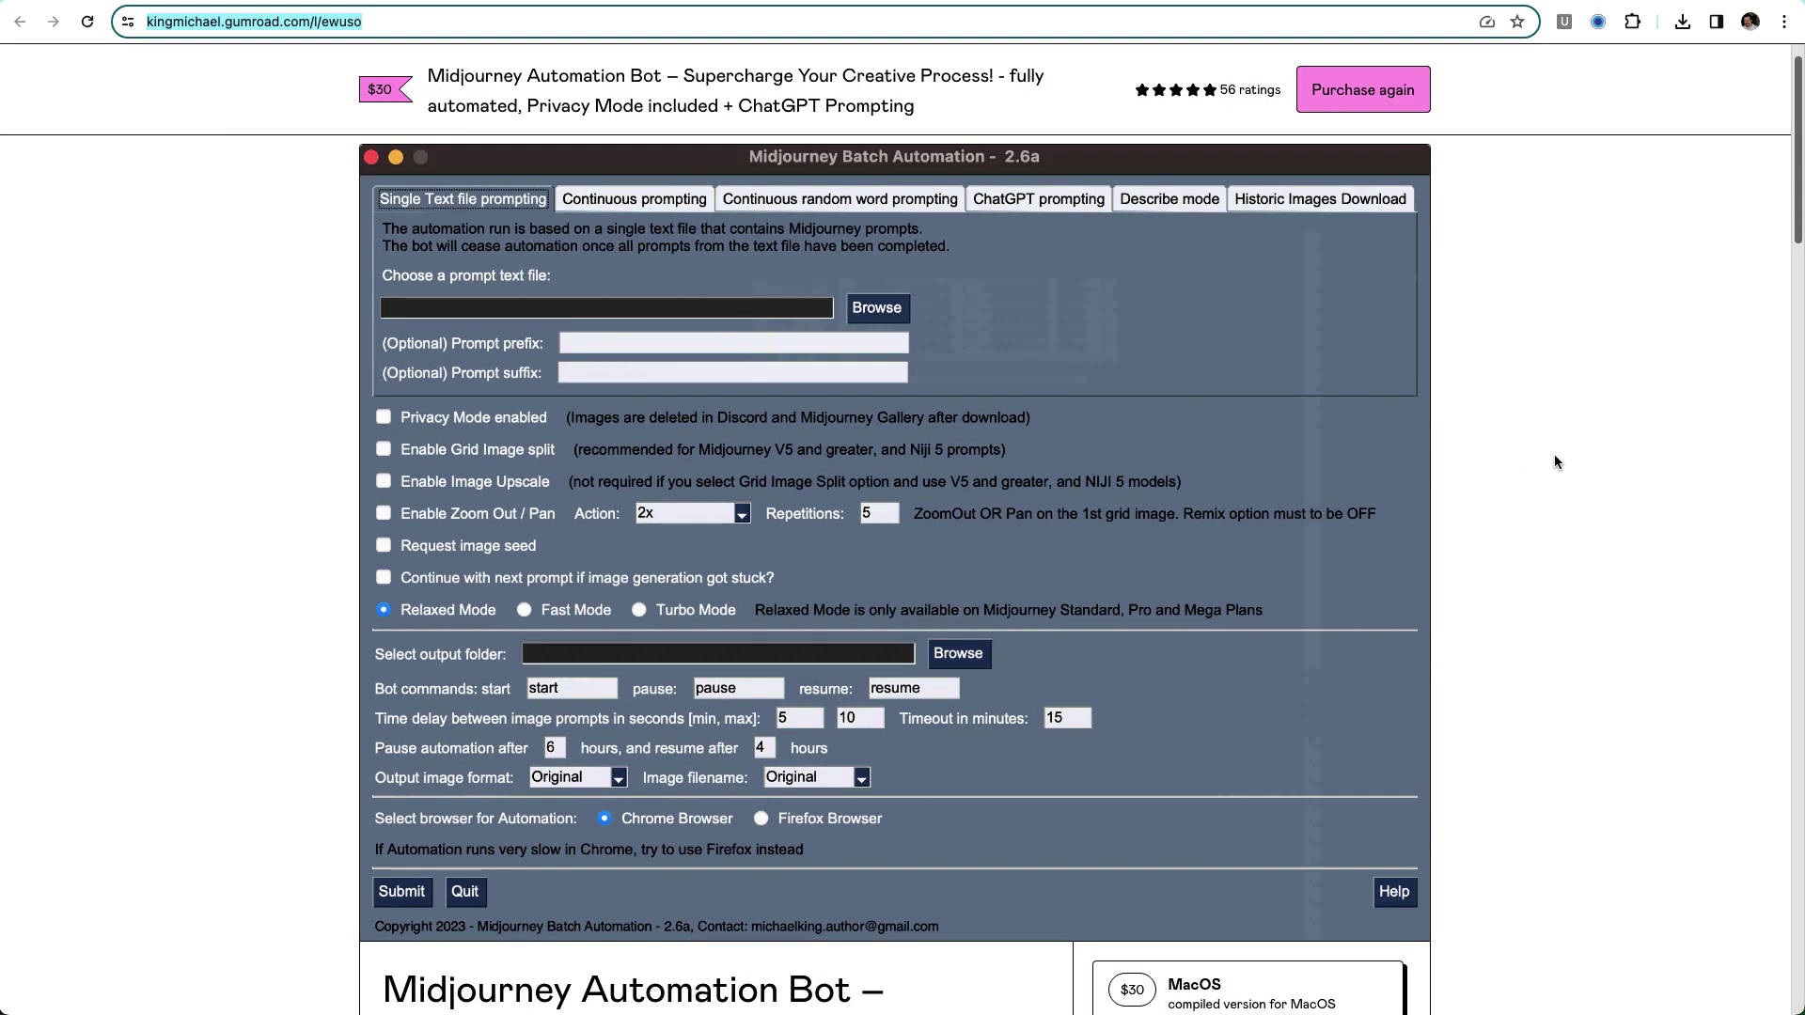
scroll(1556, 461, "down", 3)
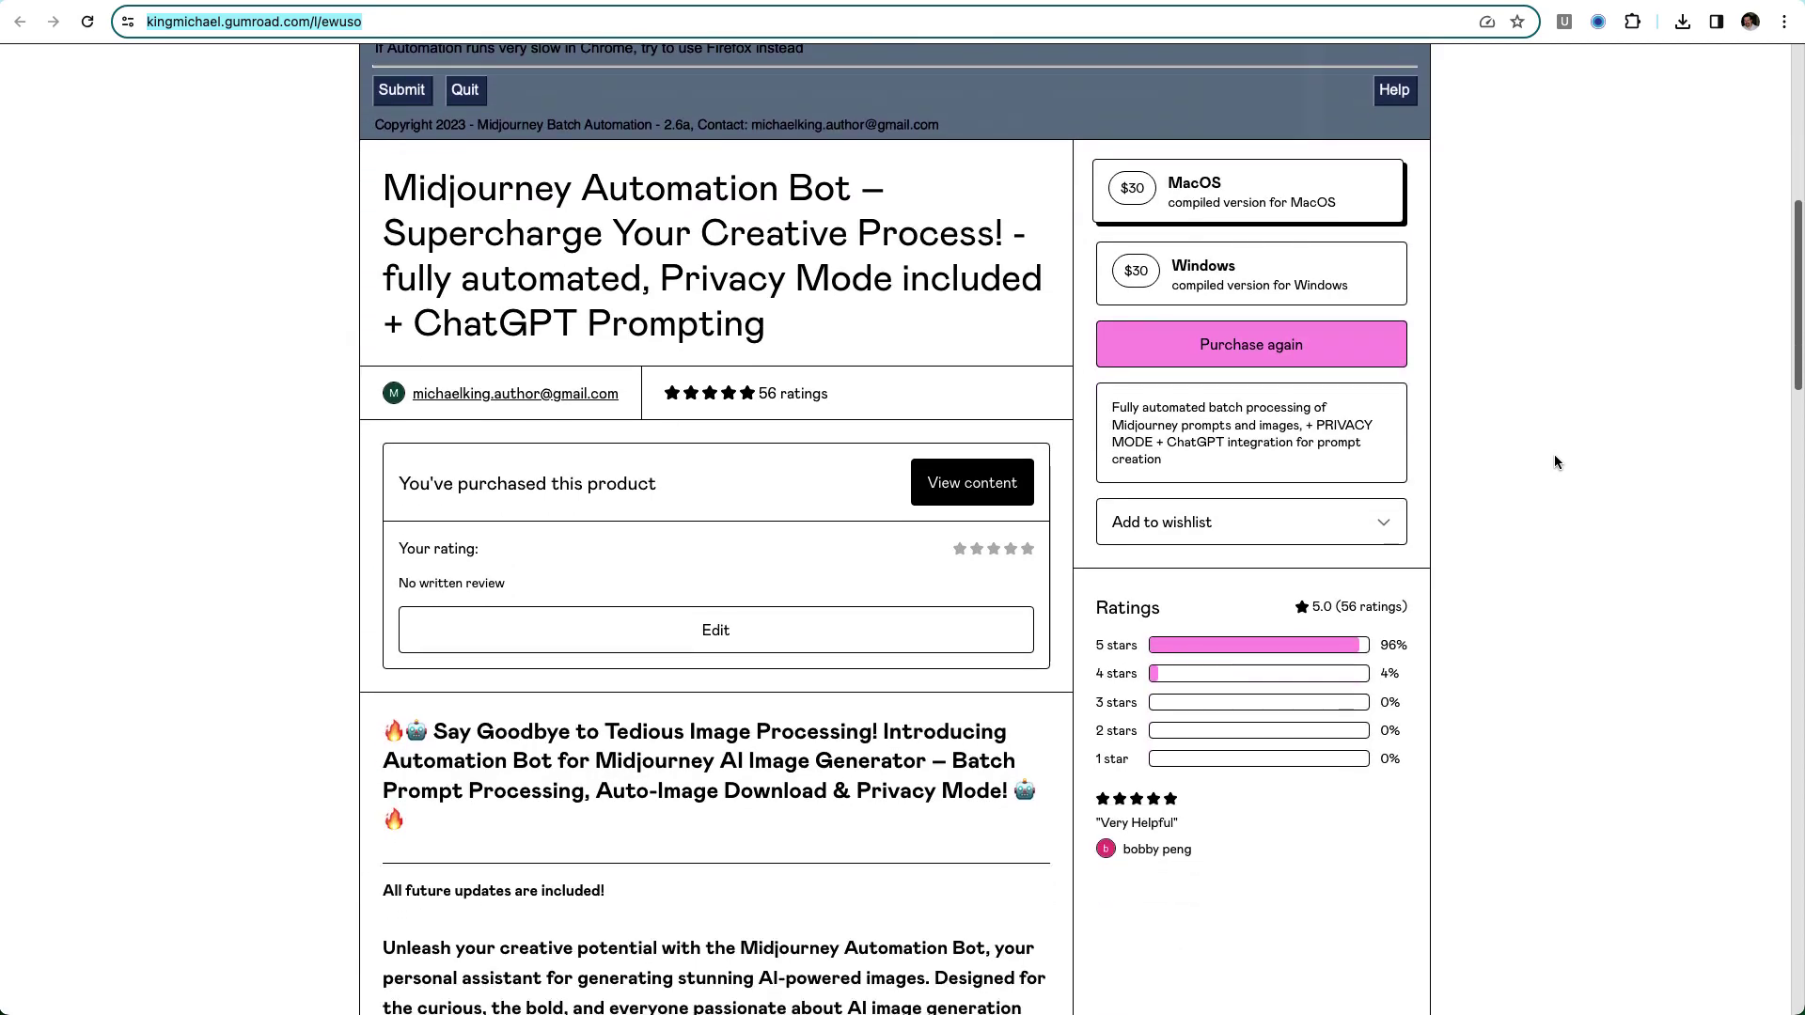
scroll(1556, 461, "down", 2)
scroll(1555, 462, "down", 4)
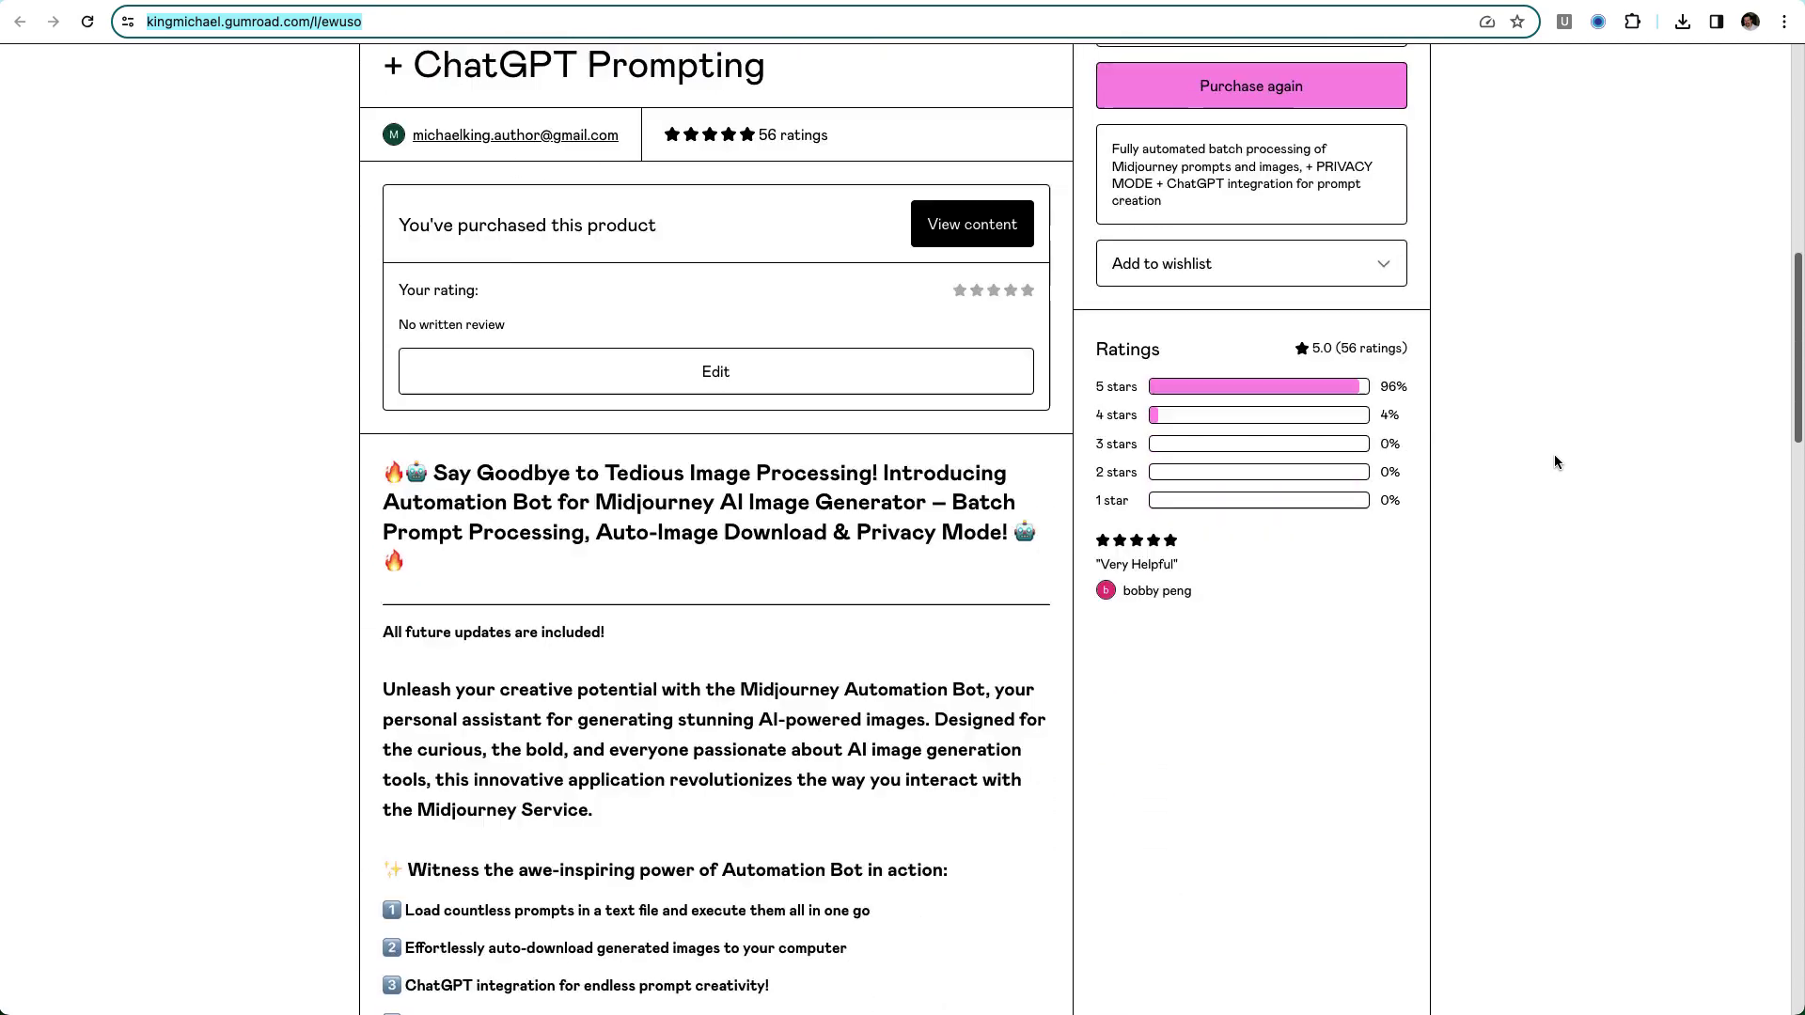
scroll(1555, 462, "down", 5)
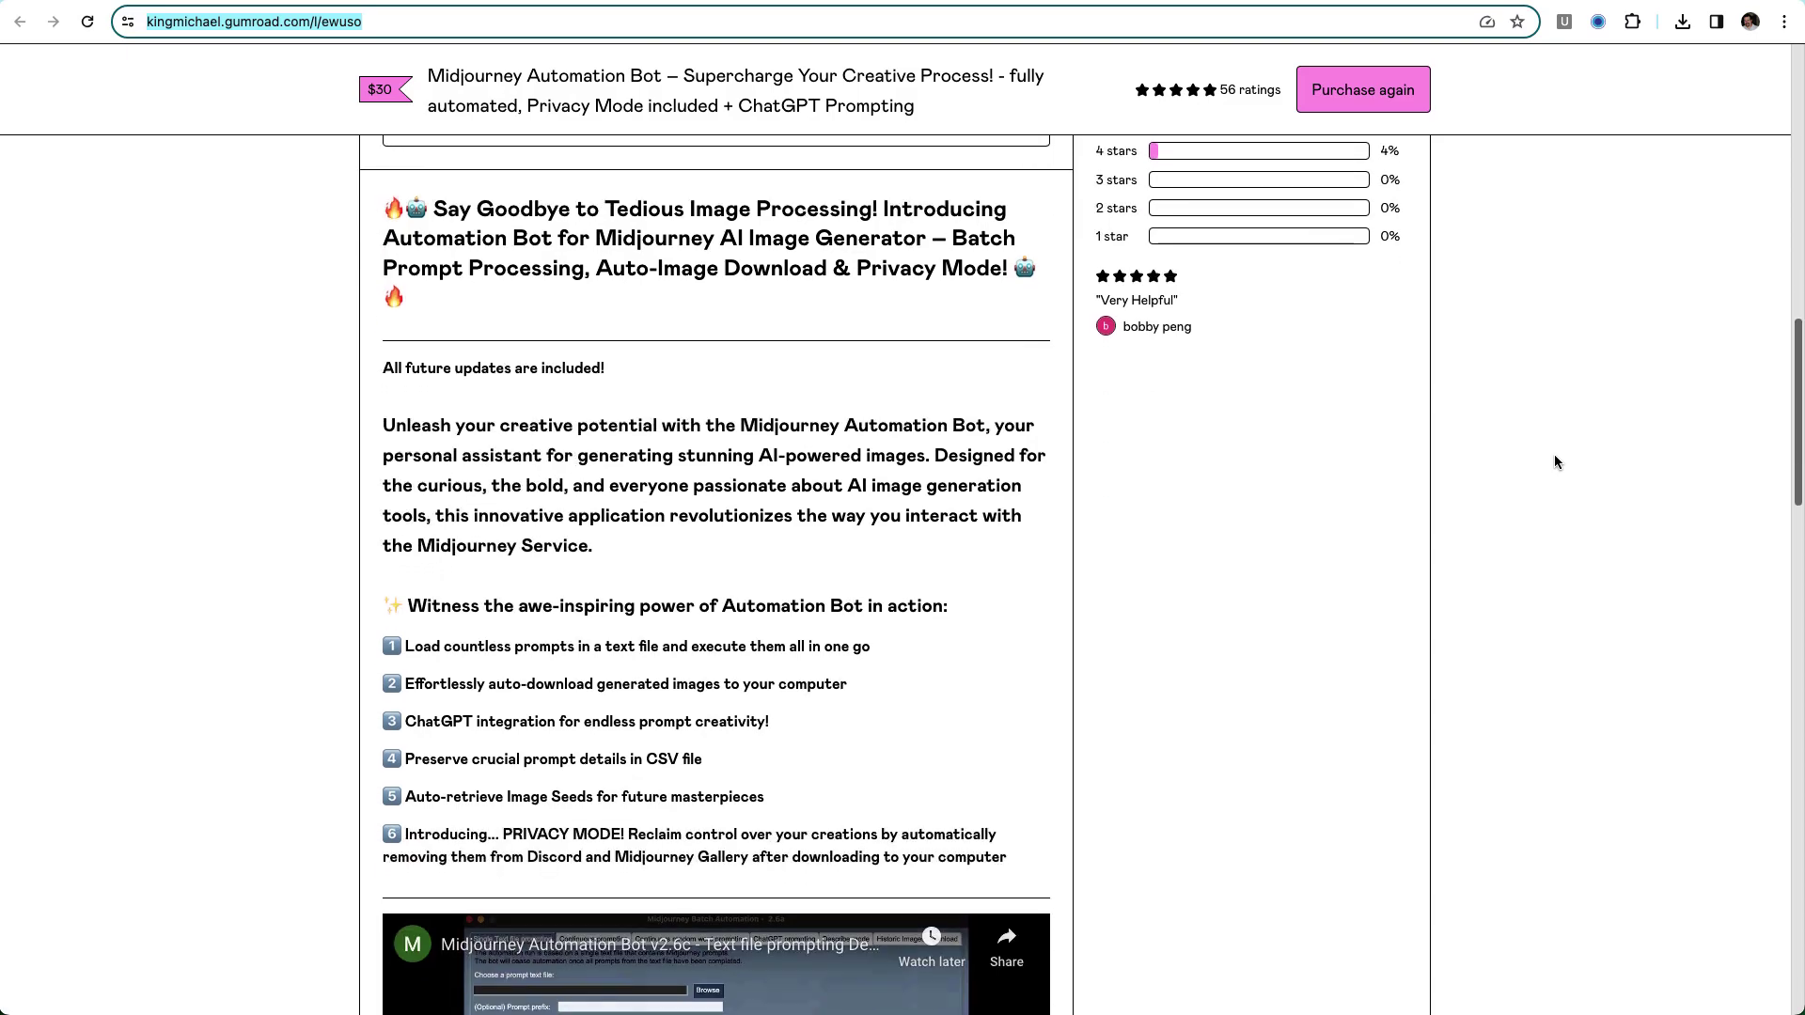
scroll(1555, 461, "down", 5)
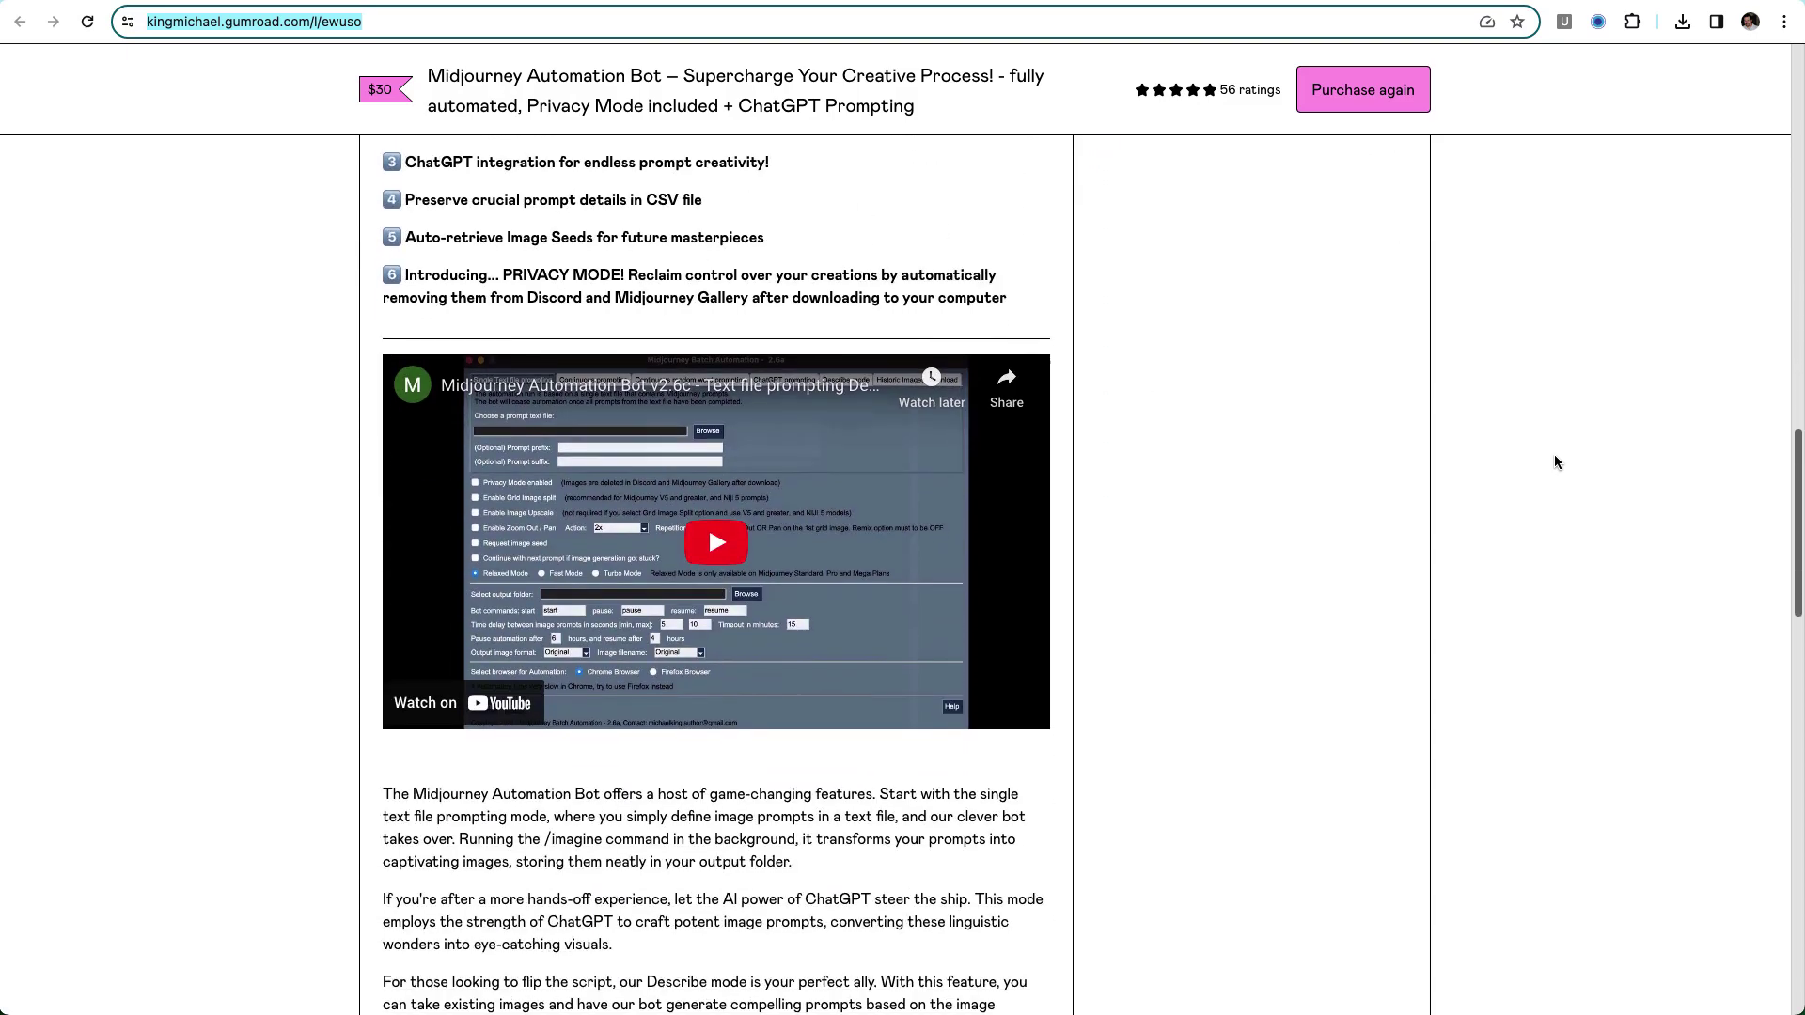
scroll(1555, 462, "down", 7)
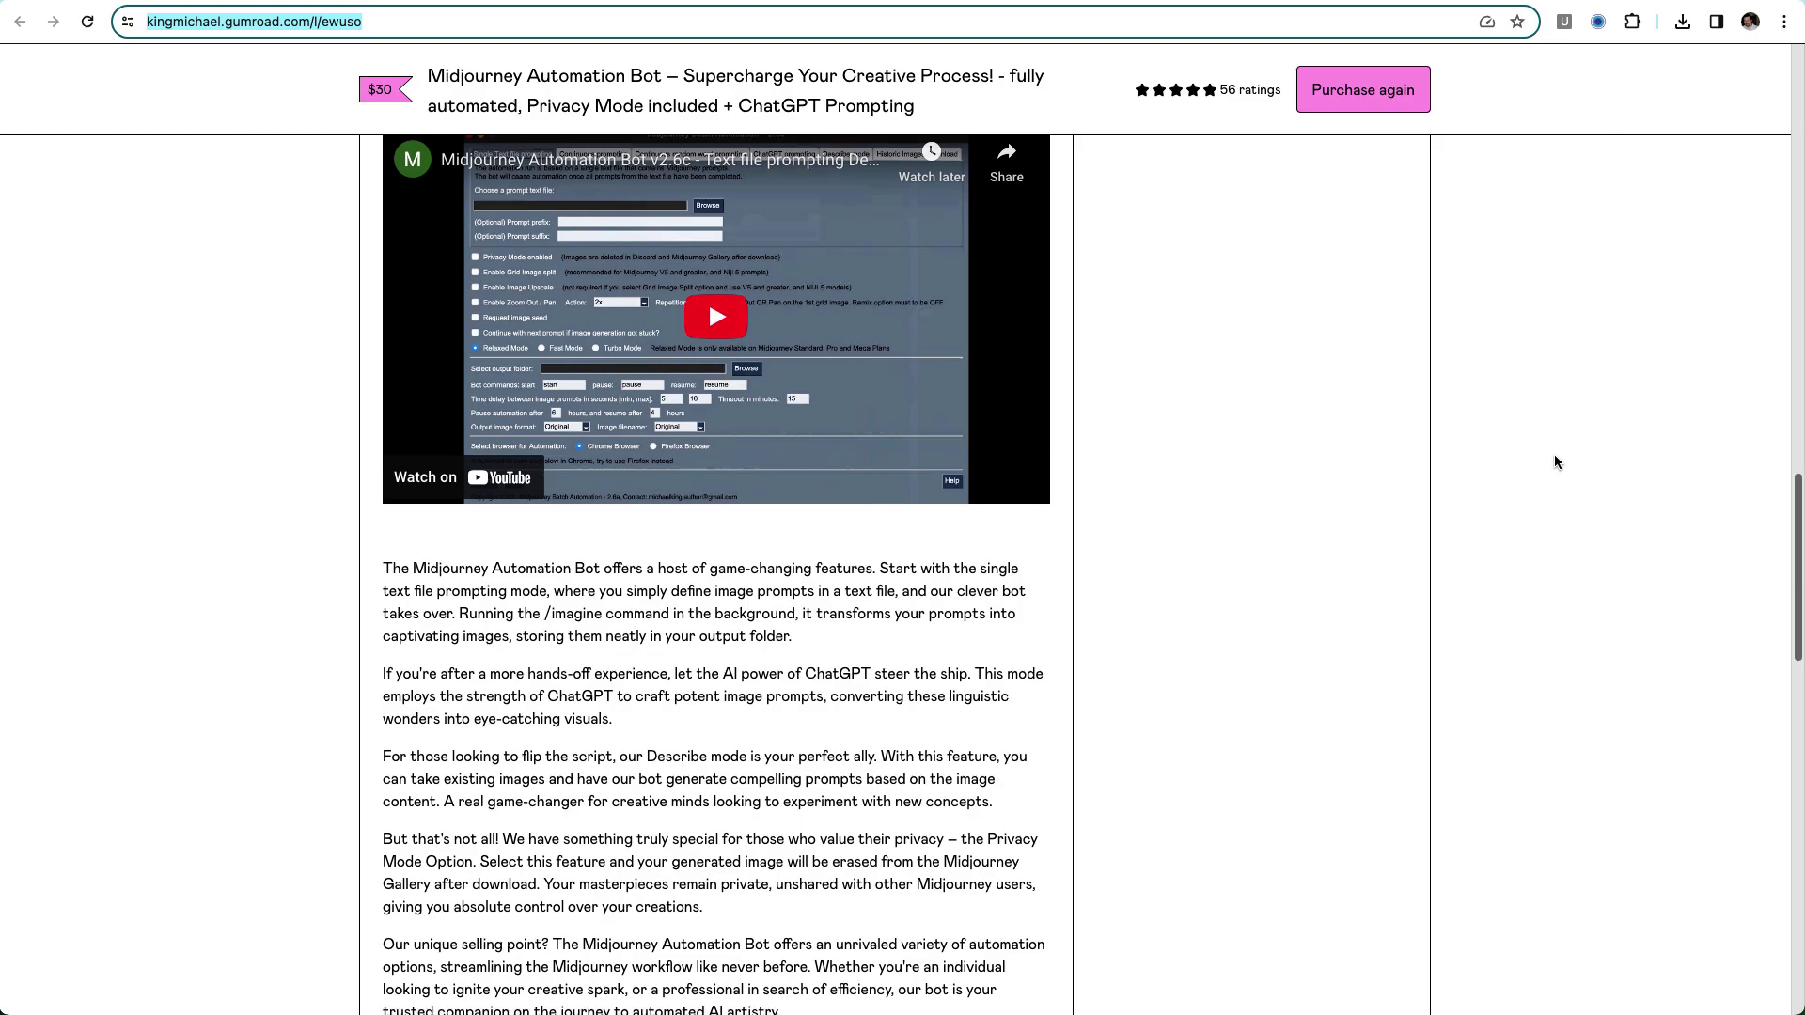
scroll(1555, 461, "down", 10)
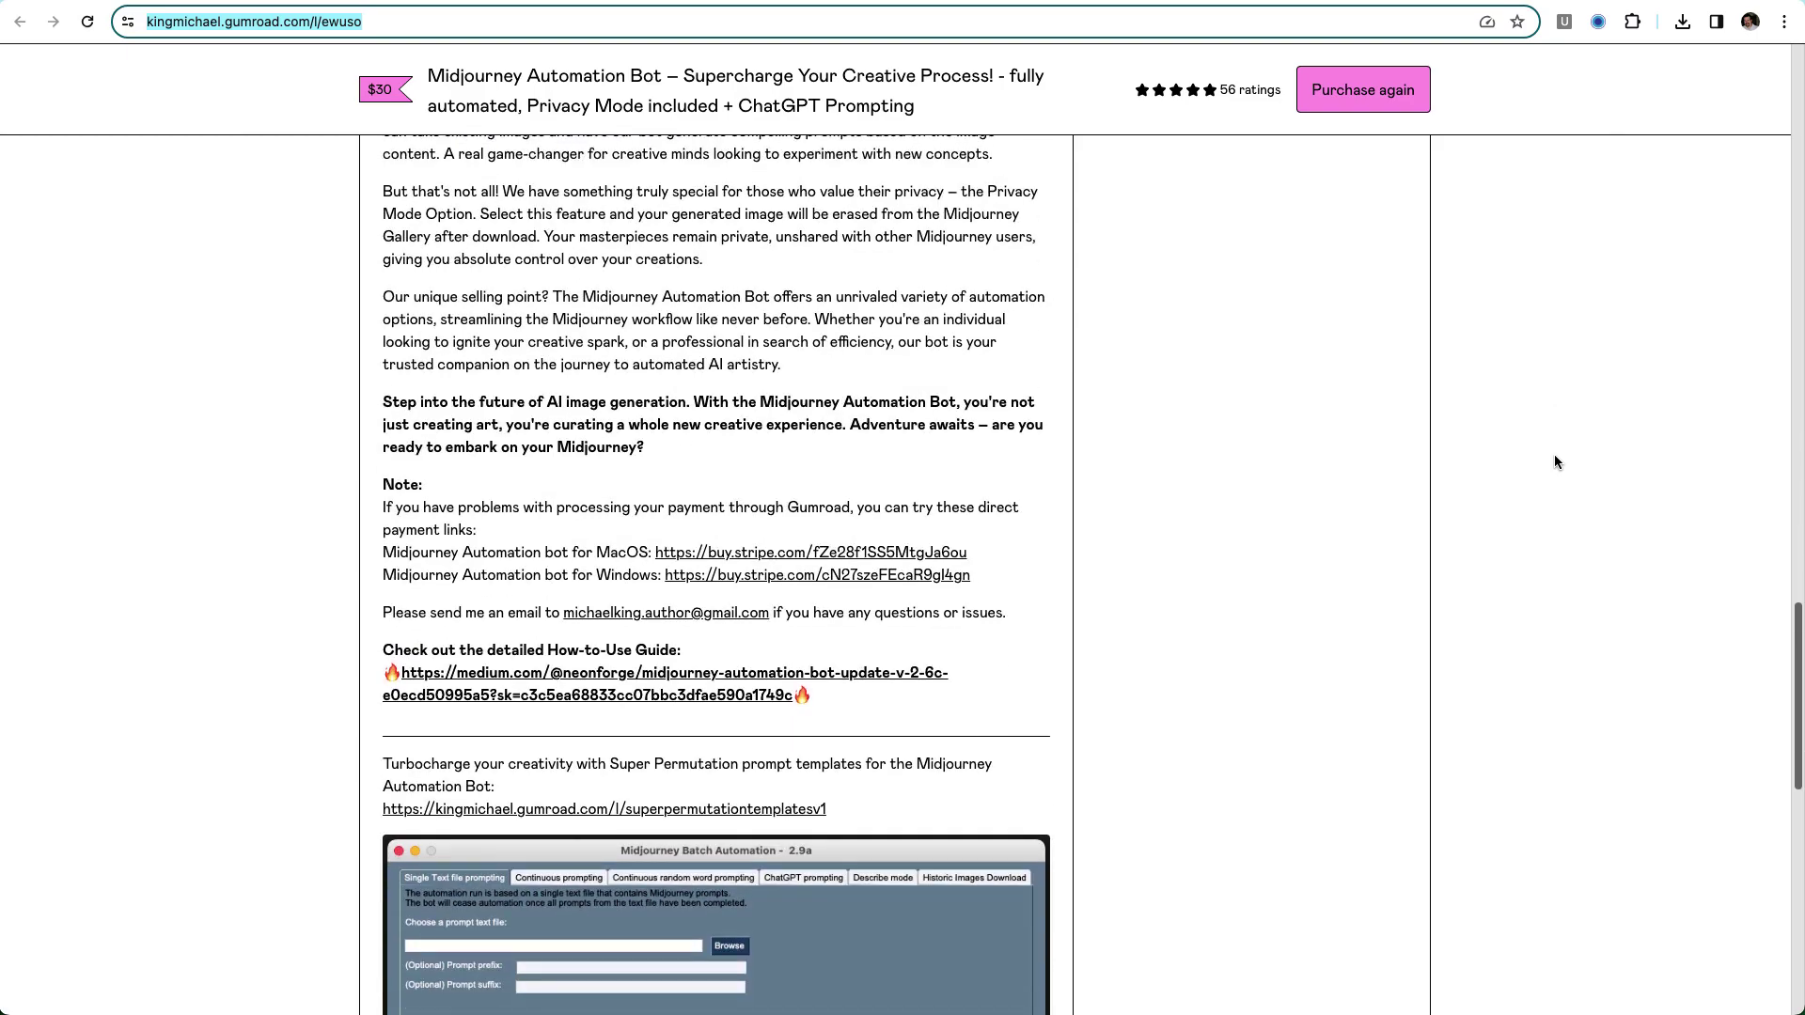
scroll(1554, 460, "down", 4)
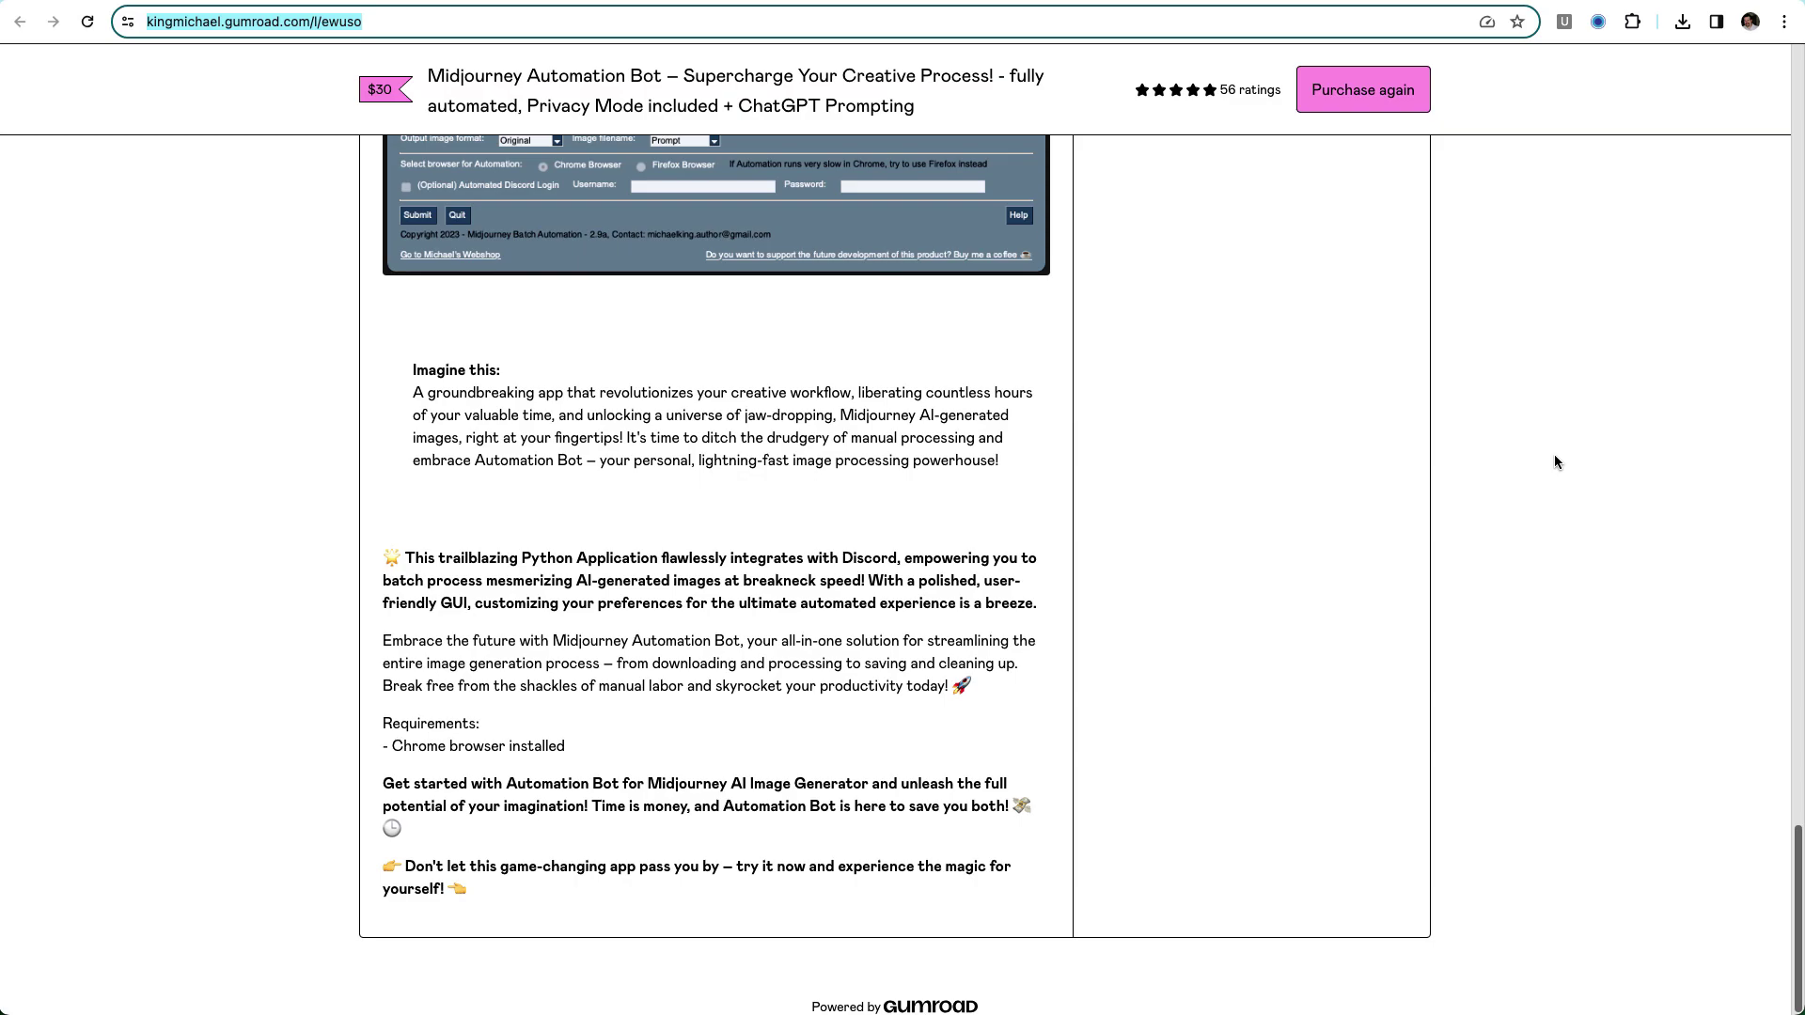
scroll(1555, 460, "up", 20)
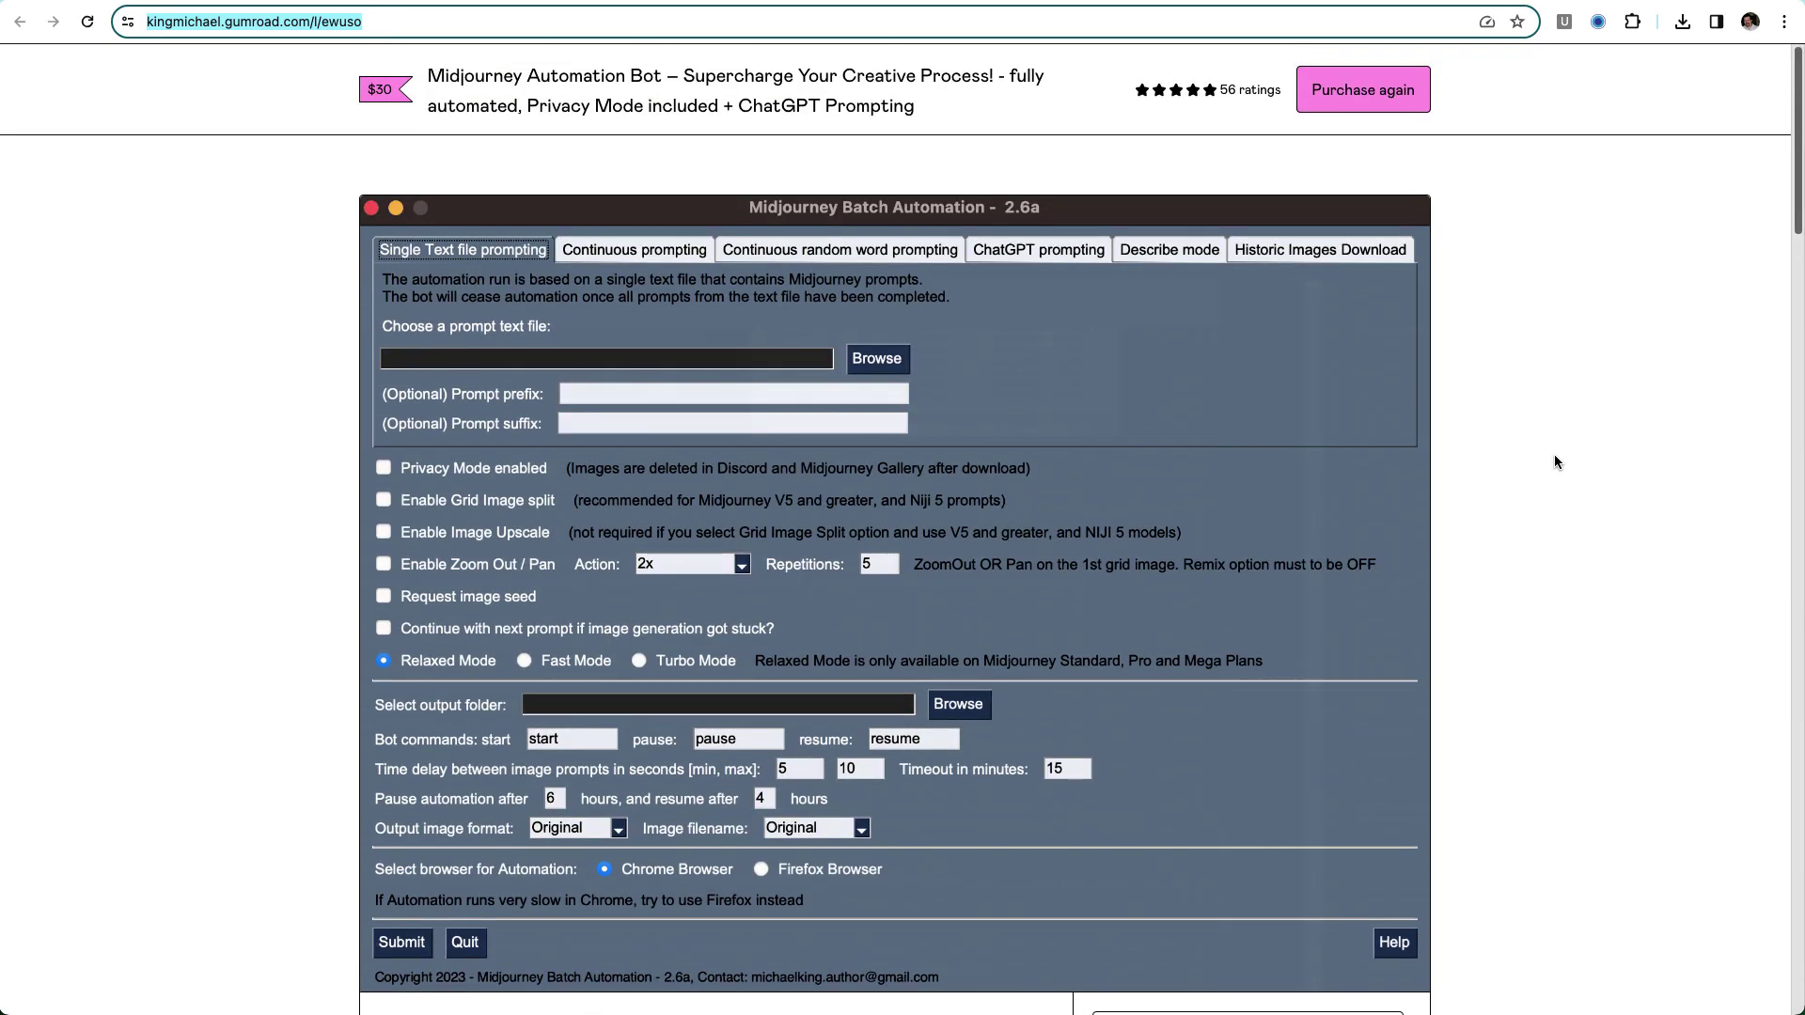